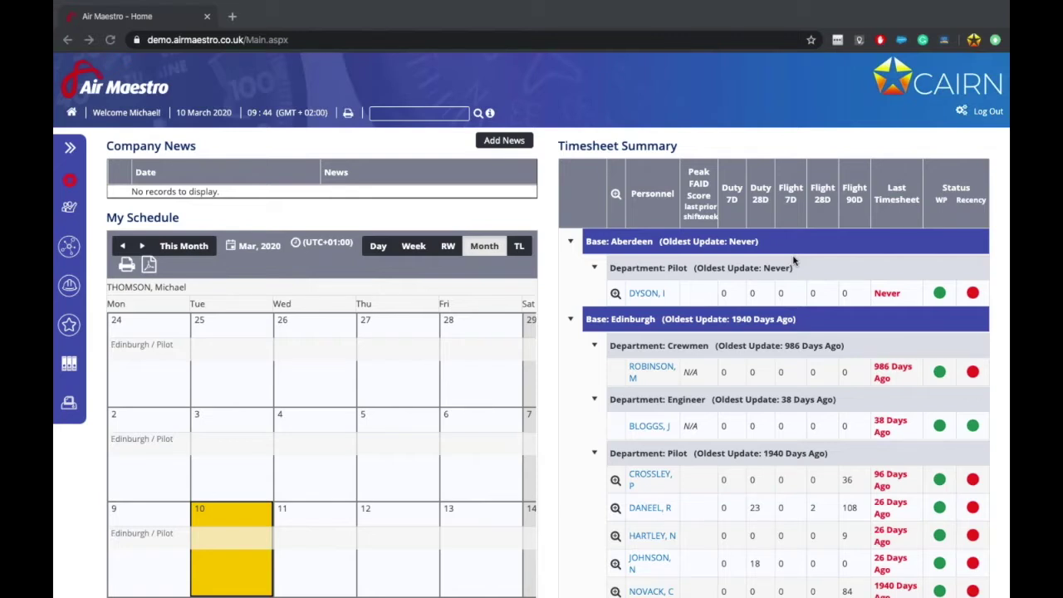
Step: Open the Organisation Risk Matrix from the Safety column of the system Setup page
click(960, 112)
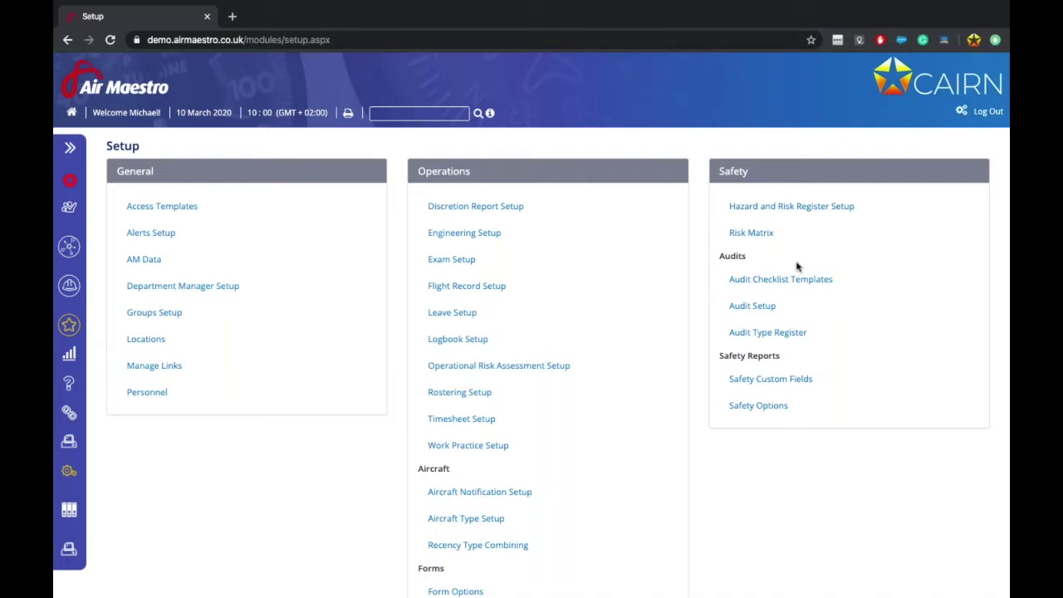
click(757, 238)
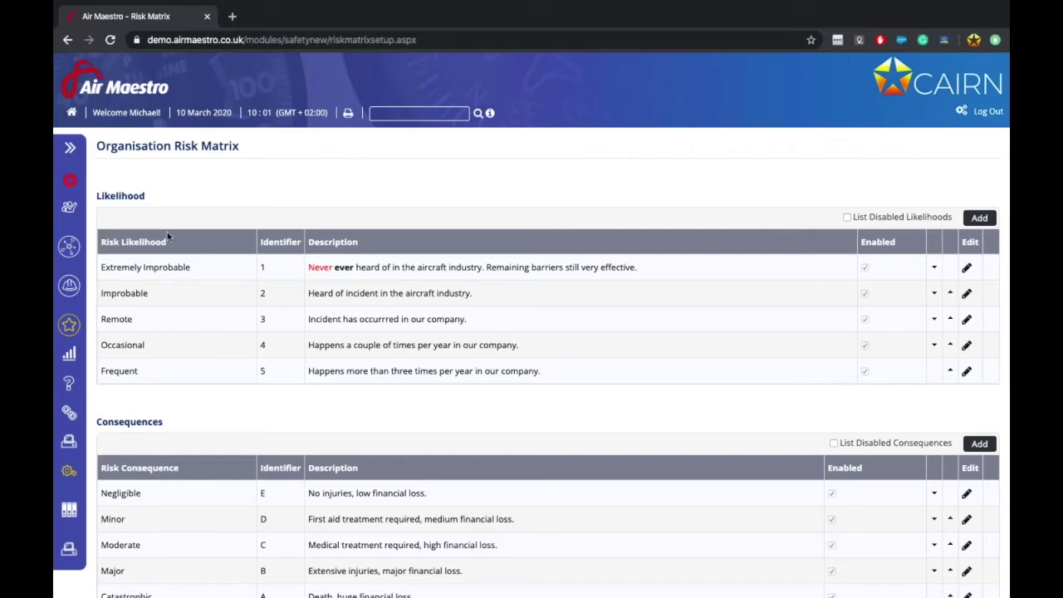
scroll(159, 373, down, 1)
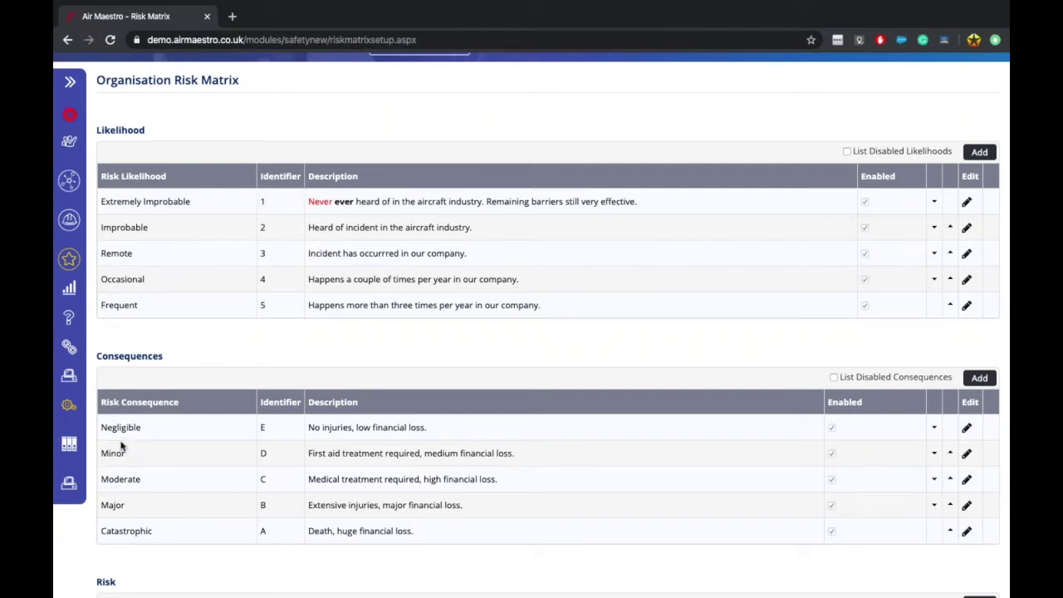
scroll(254, 487, down, 4)
scroll(253, 488, down, 2)
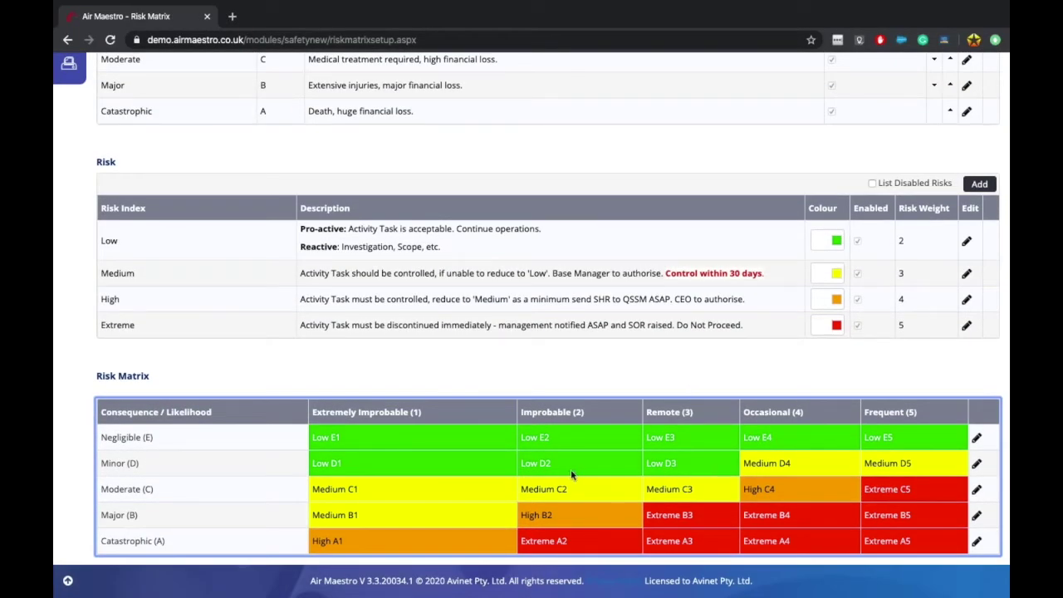
scroll(570, 469, up, 6)
drag(319, 267, 450, 268)
click(448, 268)
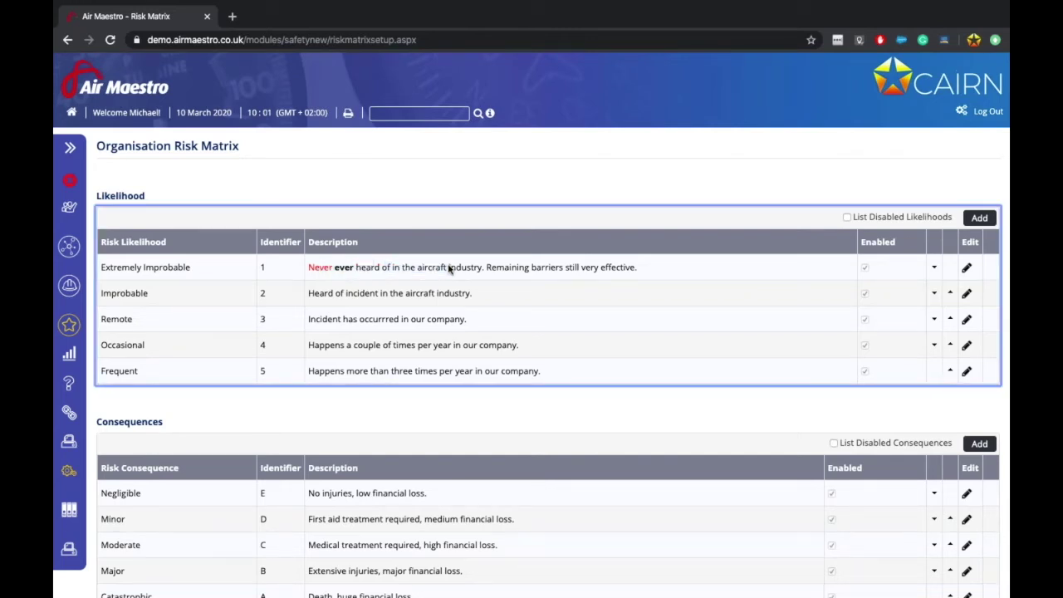
drag(327, 292, 390, 276)
click(380, 295)
scroll(386, 406, down, 3)
scroll(838, 233, up, 1)
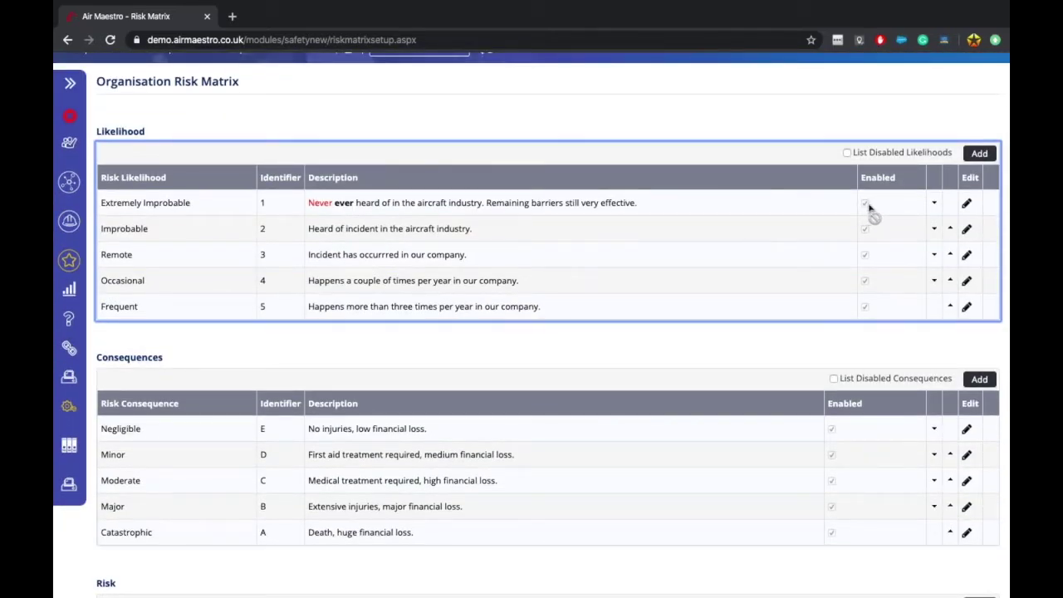
scroll(838, 241, up, 1)
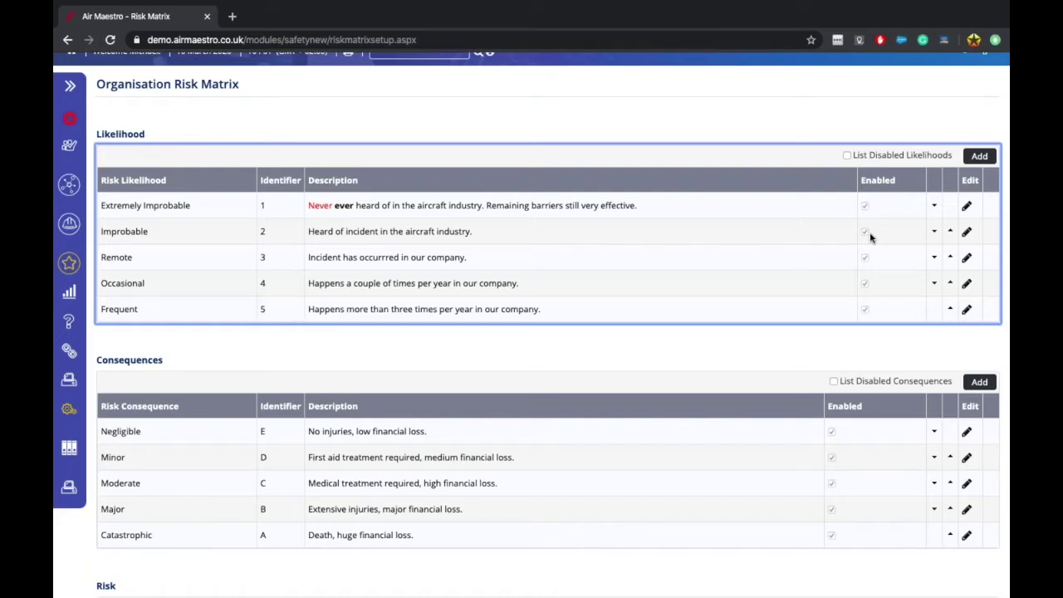
scroll(813, 380, down, 2)
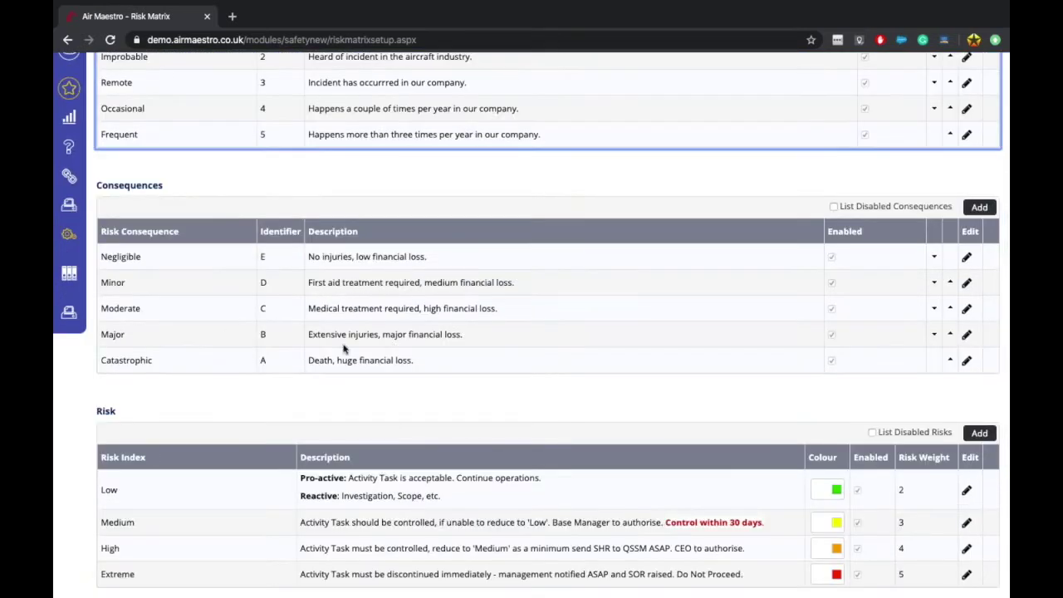
drag(331, 262, 458, 268)
click(459, 268)
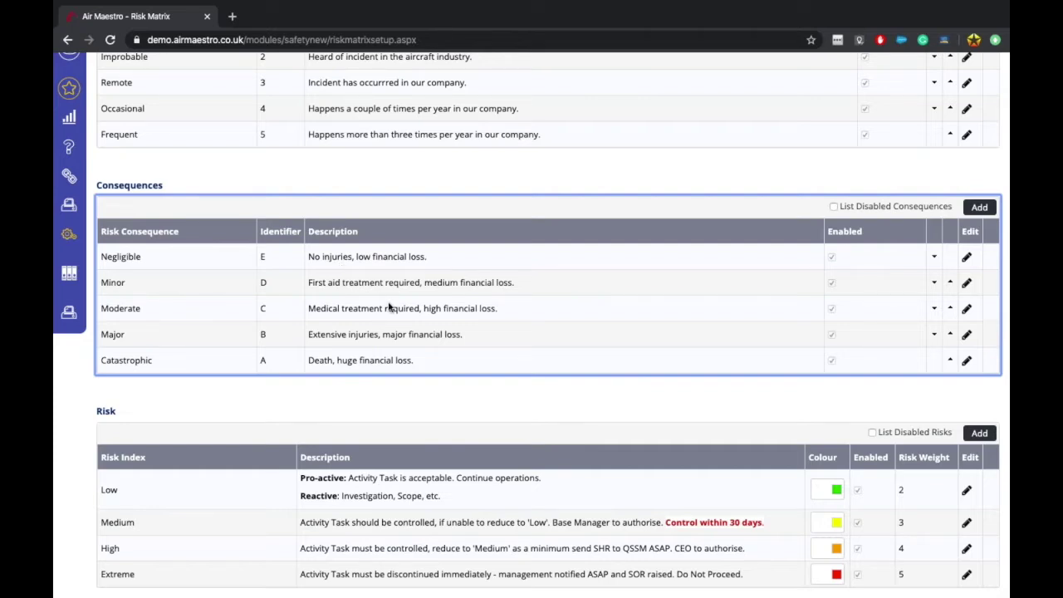
drag(337, 259, 441, 267)
click(443, 265)
scroll(406, 320, down, 3)
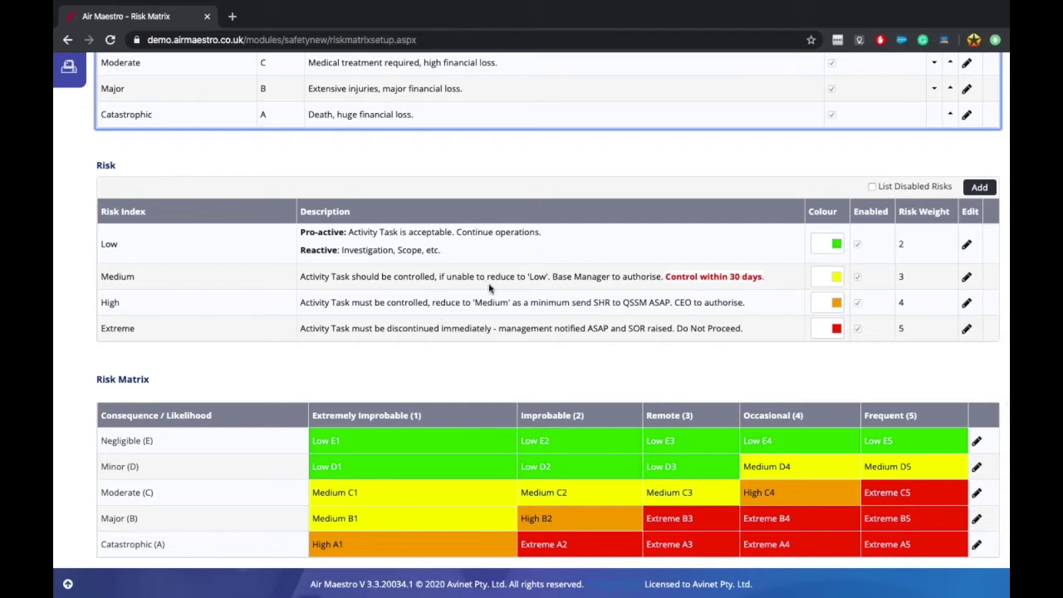
scroll(475, 255, up, 1)
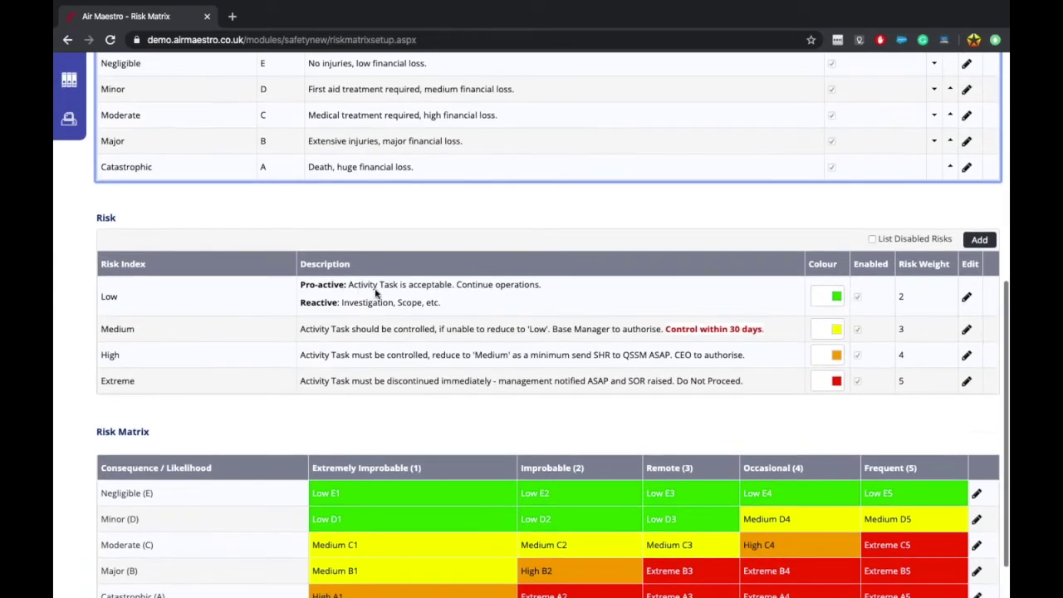
drag(313, 286, 339, 303)
click(339, 304)
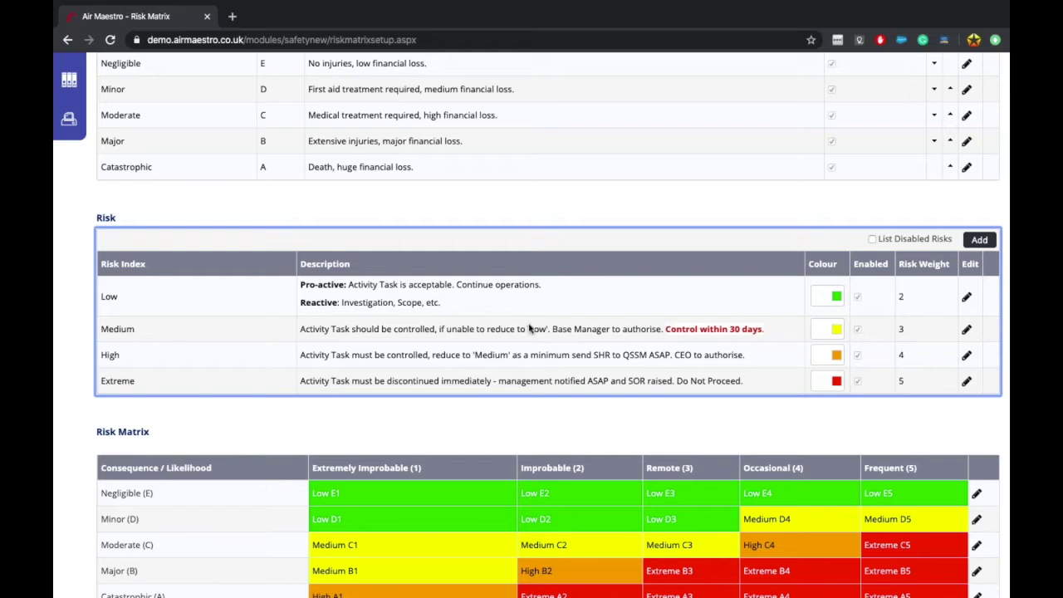
scroll(587, 353, down, 1)
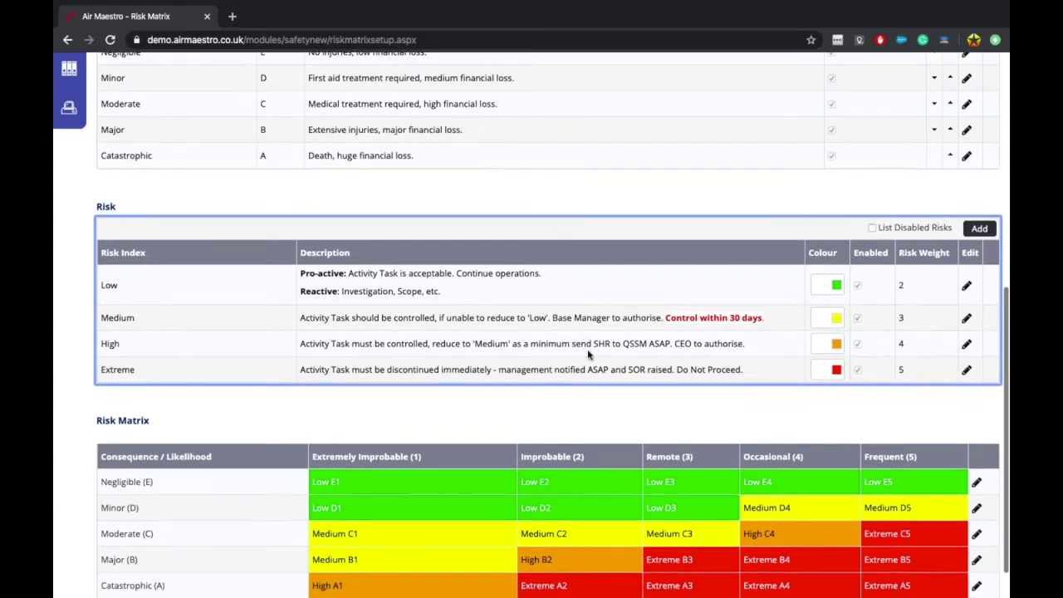
scroll(635, 384, down, 1)
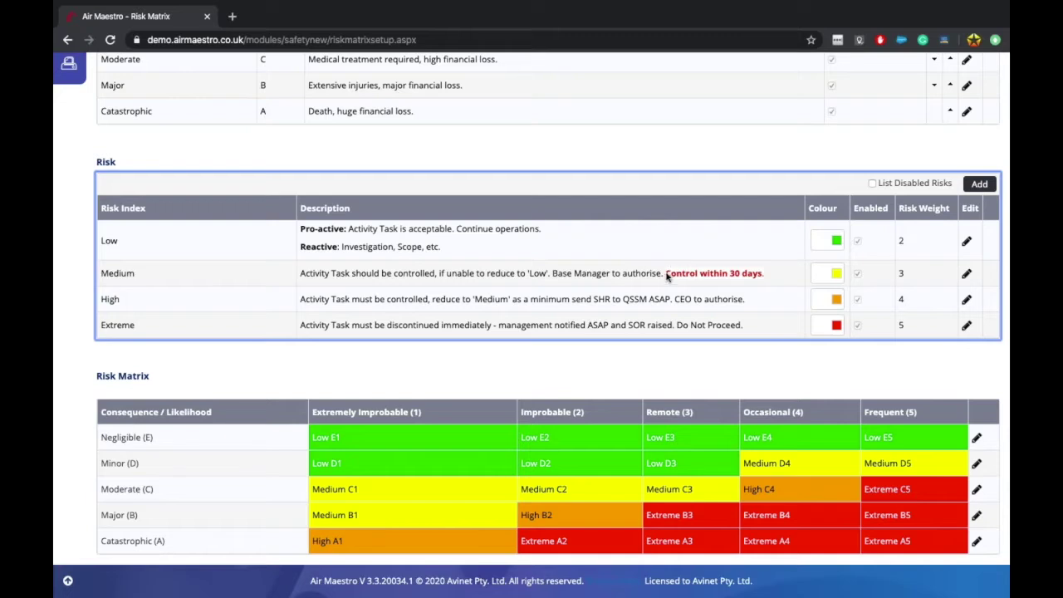
drag(665, 273, 764, 279)
click(764, 279)
scroll(430, 419, down, 1)
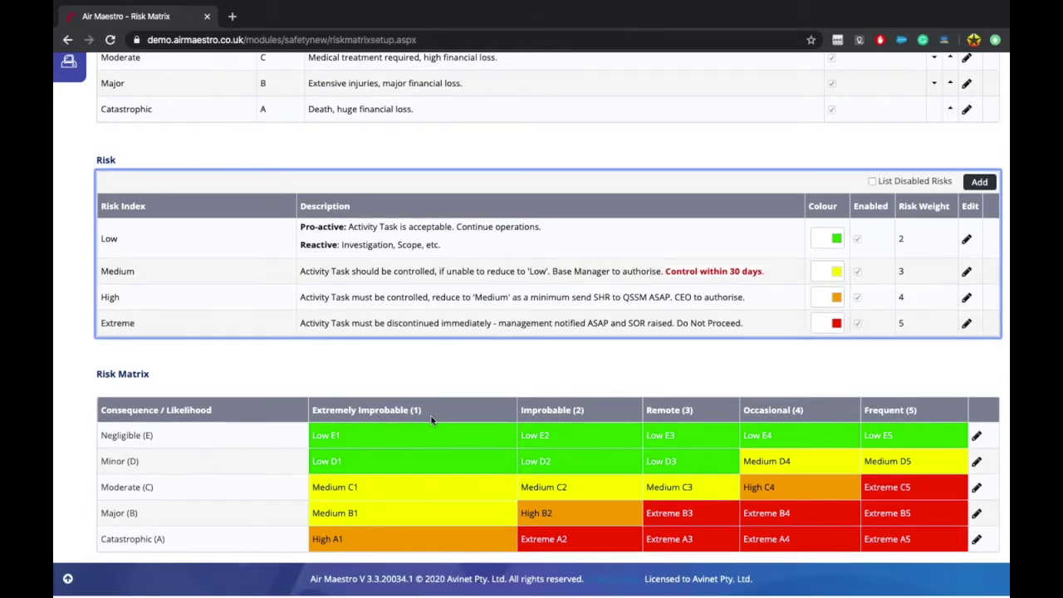
scroll(430, 419, up, 1)
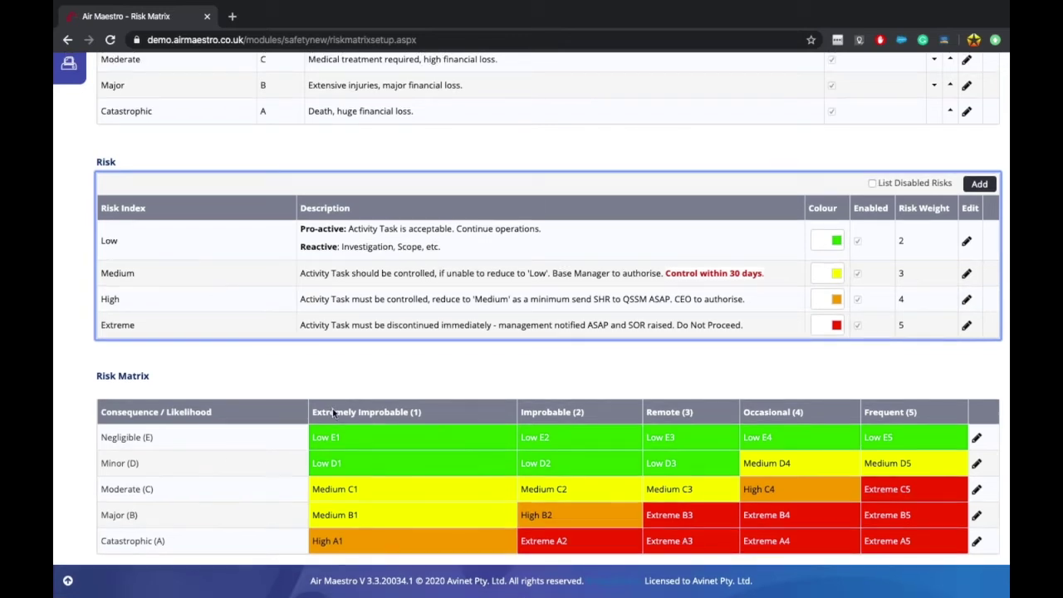
click(332, 412)
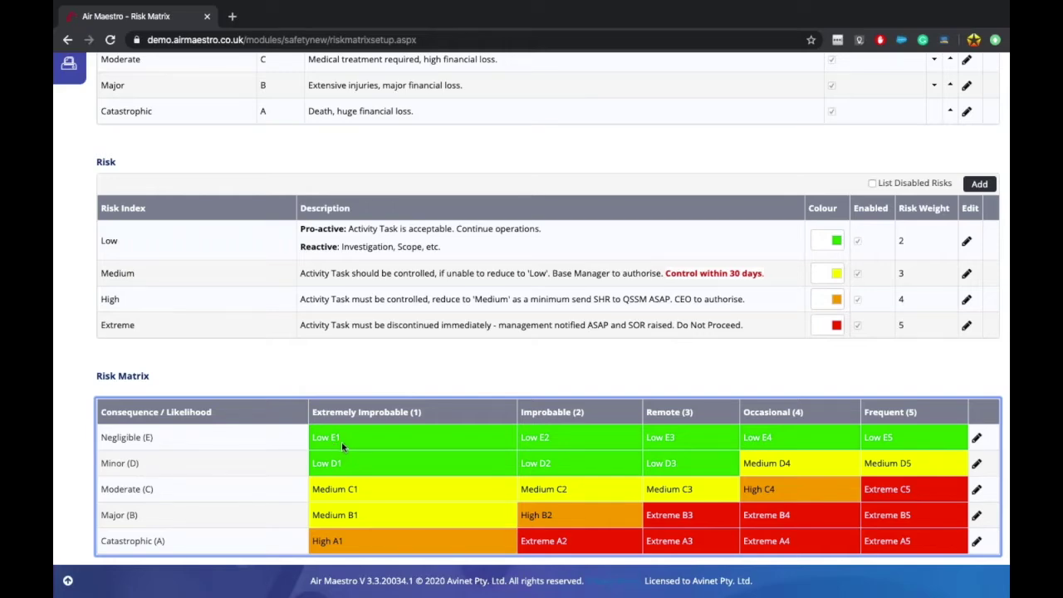
scroll(286, 328, up, 5)
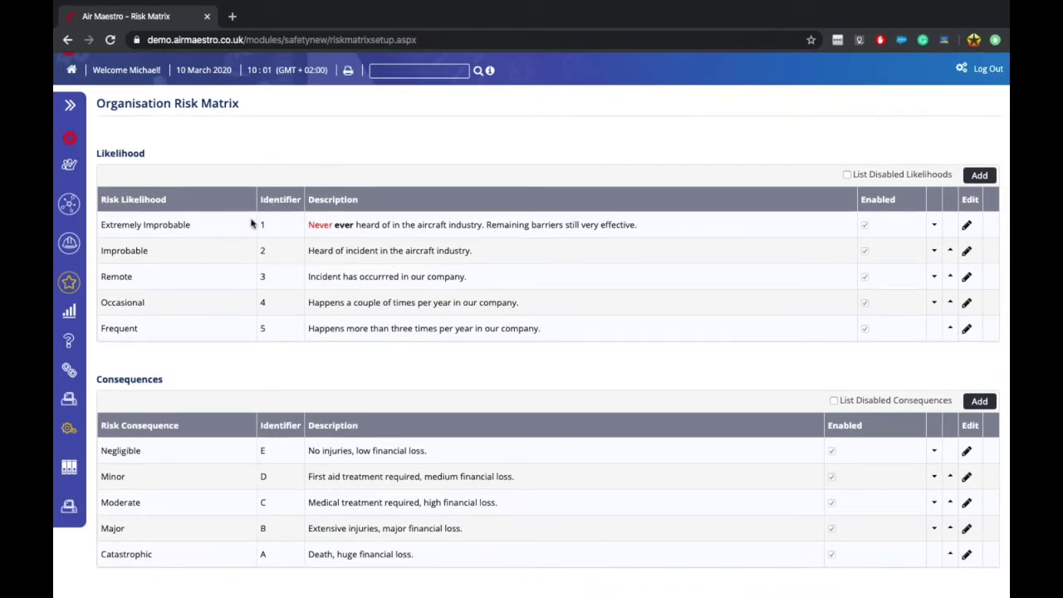
scroll(289, 298, down, 3)
scroll(288, 297, down, 4)
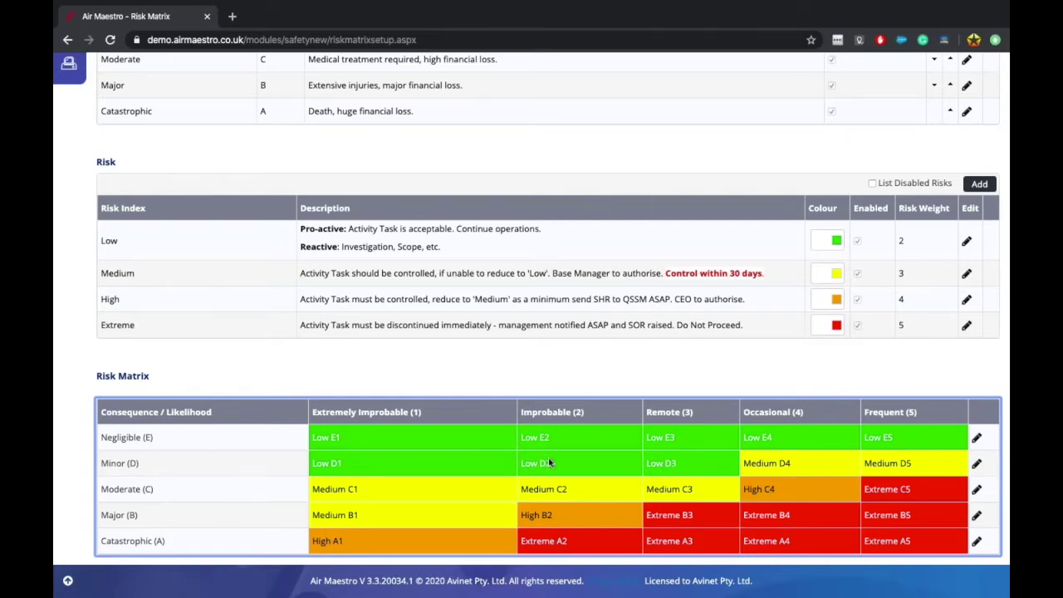
click(977, 465)
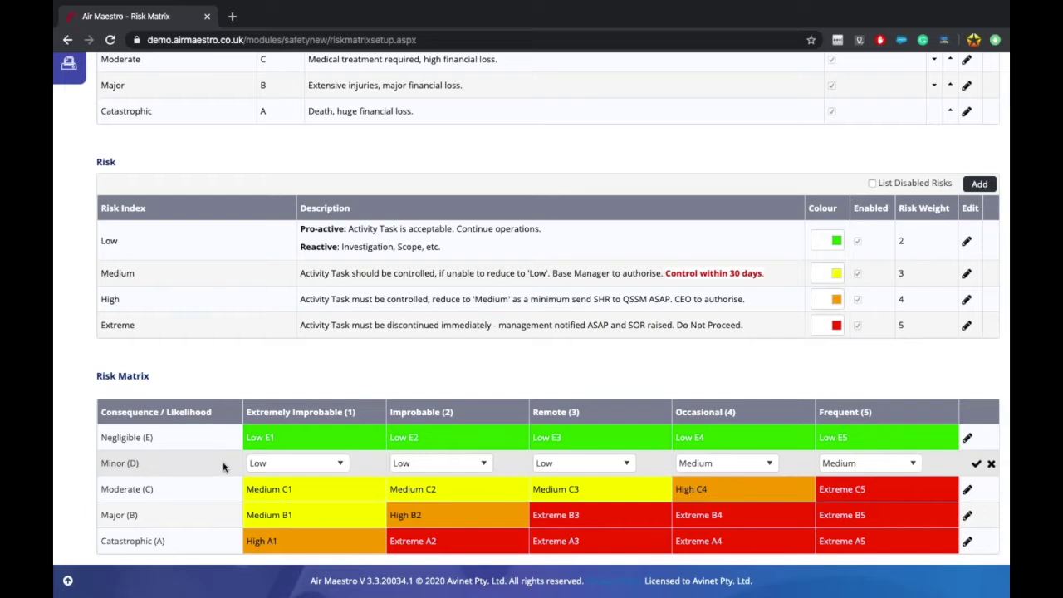
click(722, 468)
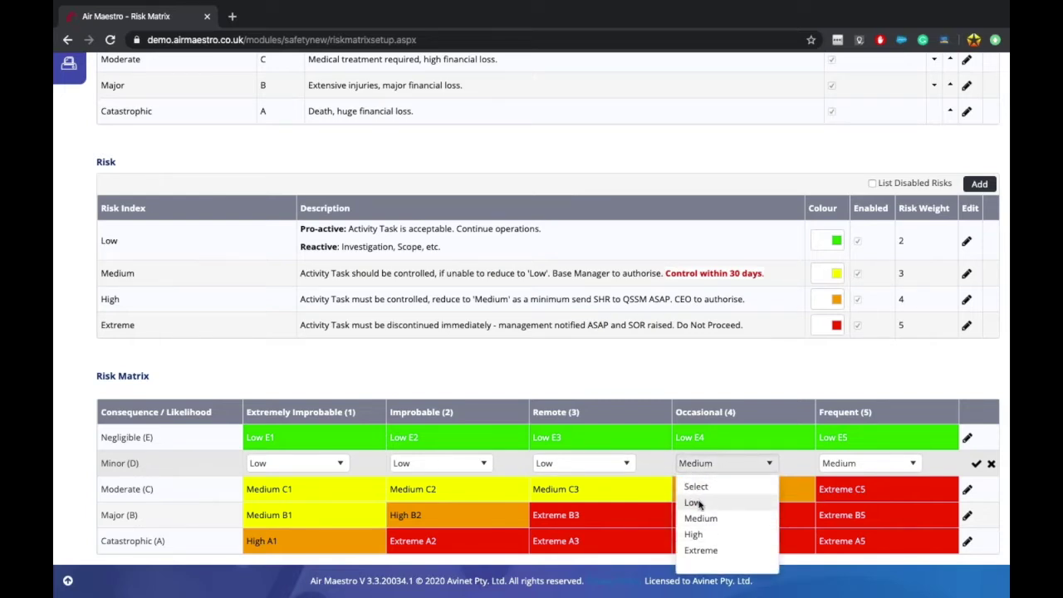
click(753, 428)
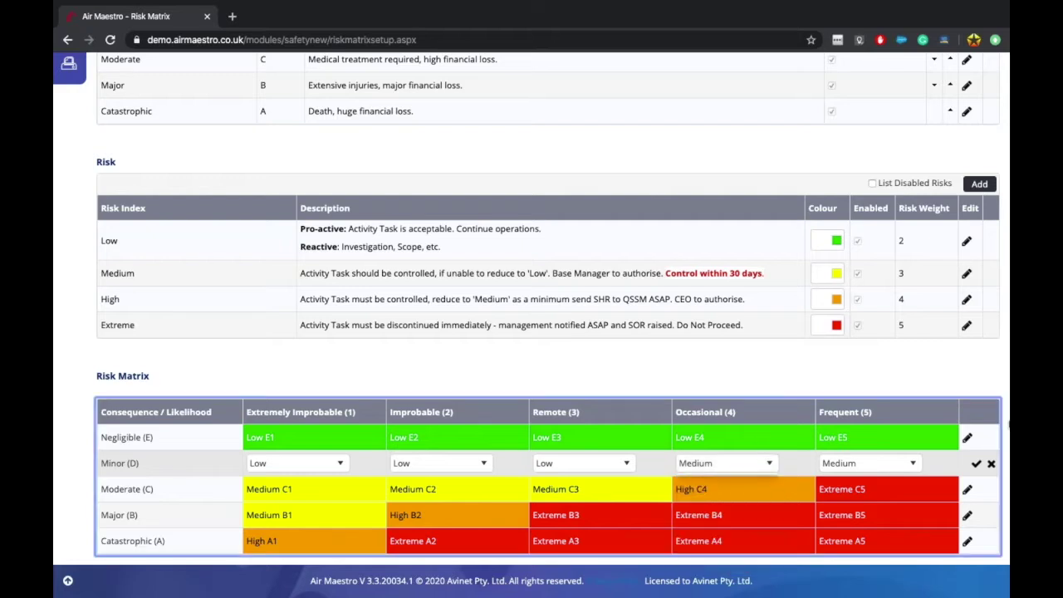
click(990, 465)
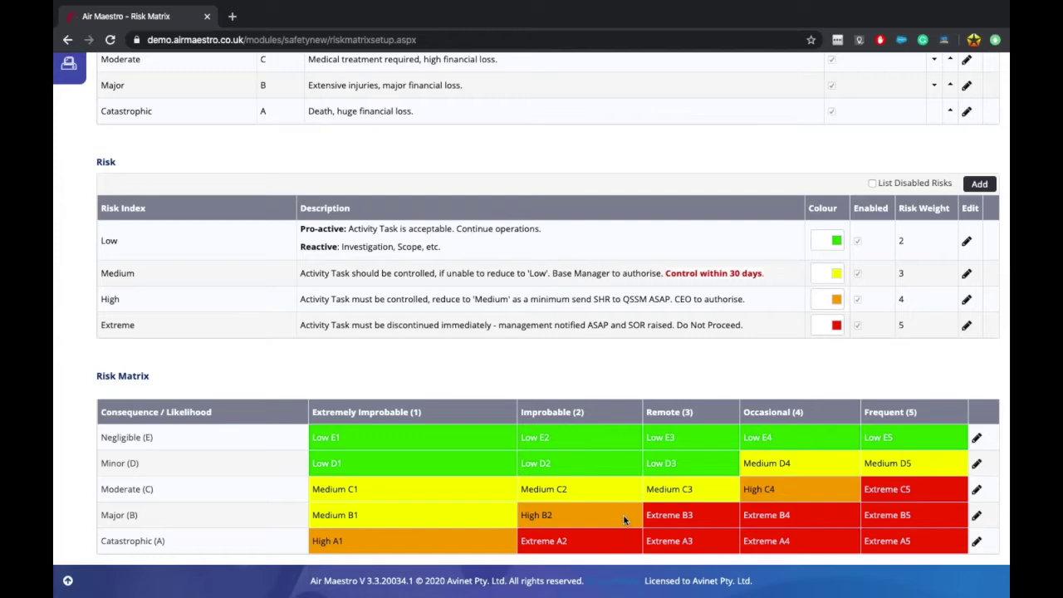
Step: Return to the Setup page and highlight the Safety Reports entries in its Safety list
scroll(622, 513, up, 6)
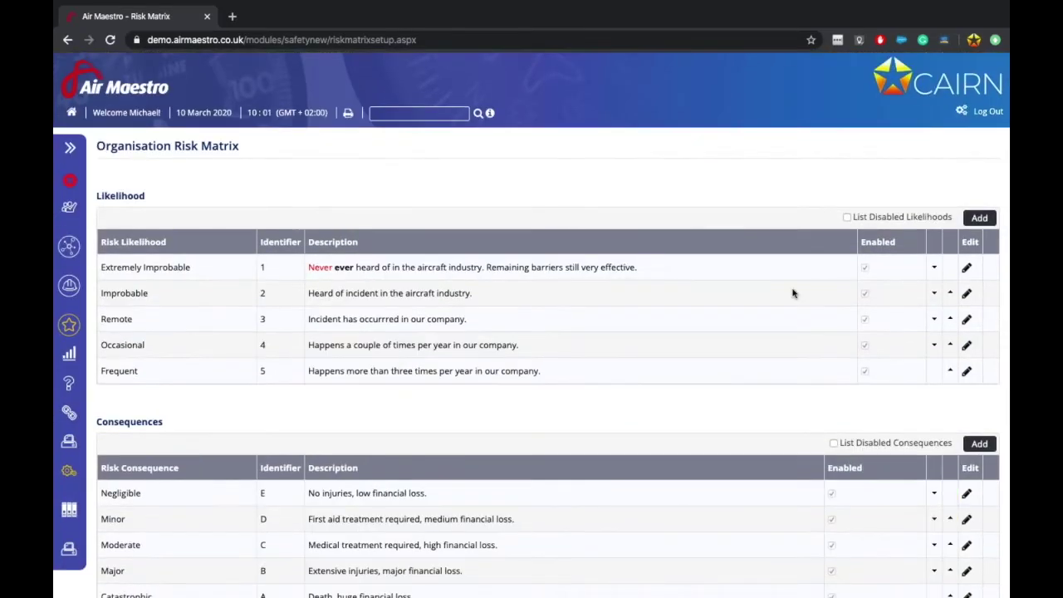
click(961, 114)
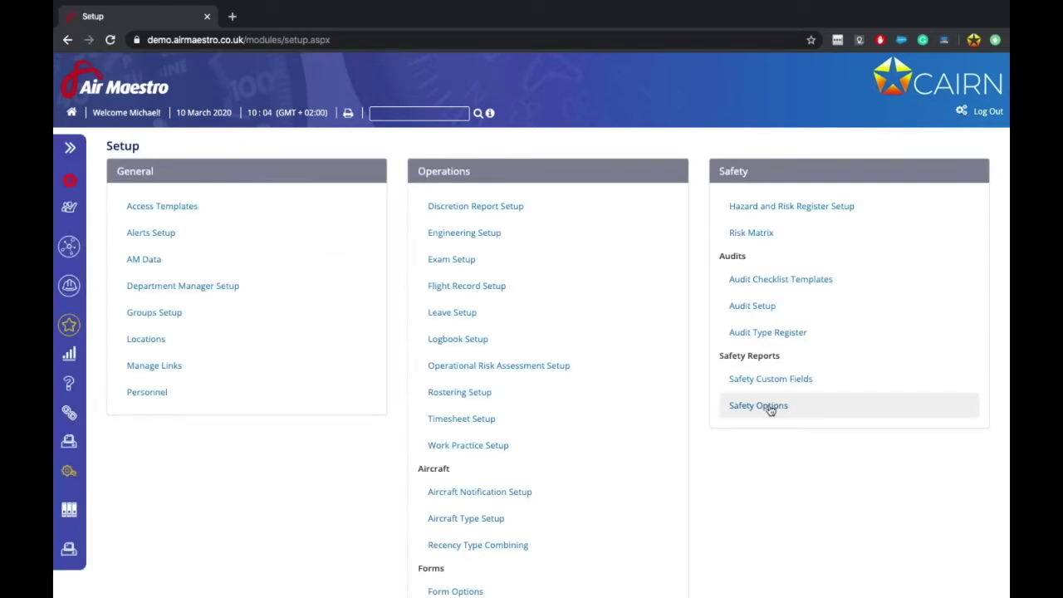
drag(717, 355, 802, 365)
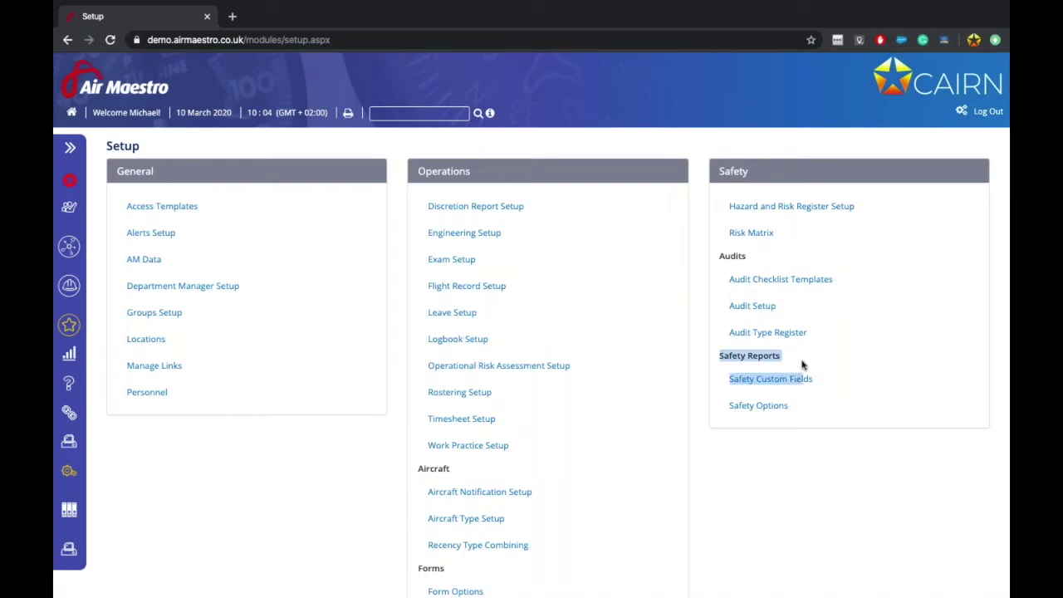
click(785, 358)
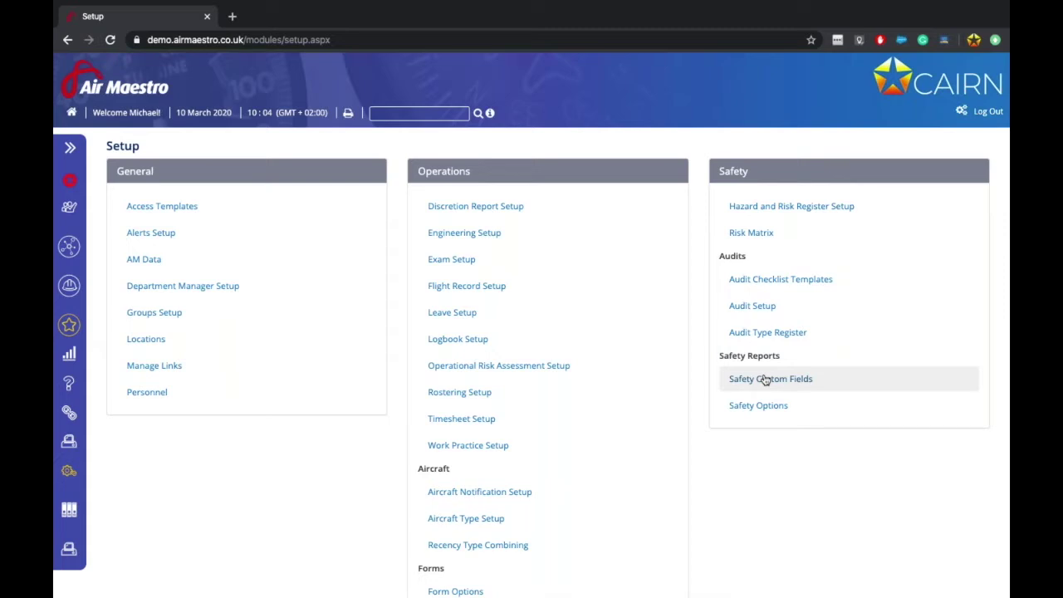
click(757, 406)
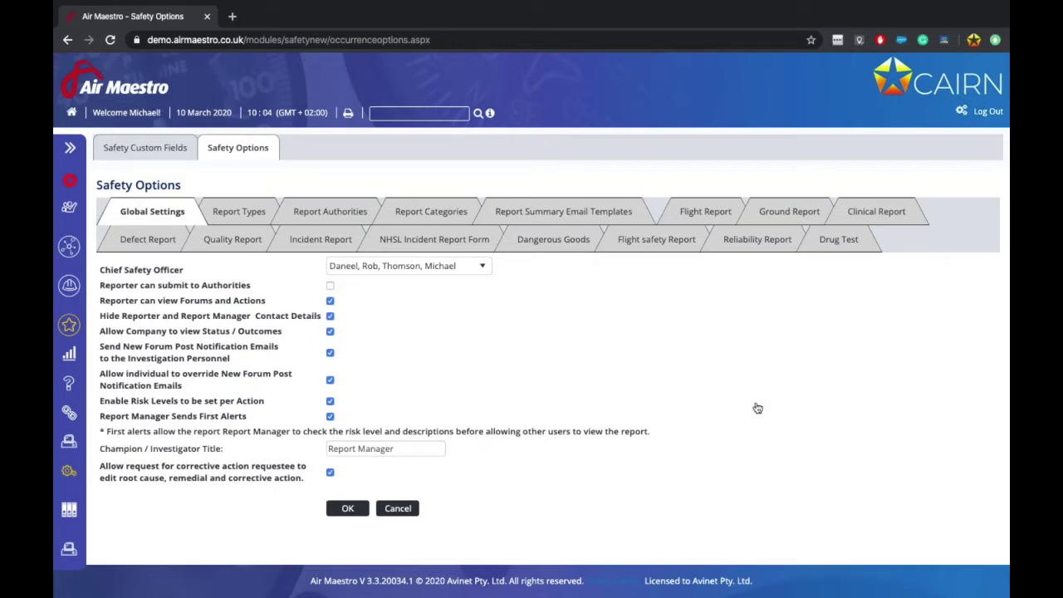
click(453, 266)
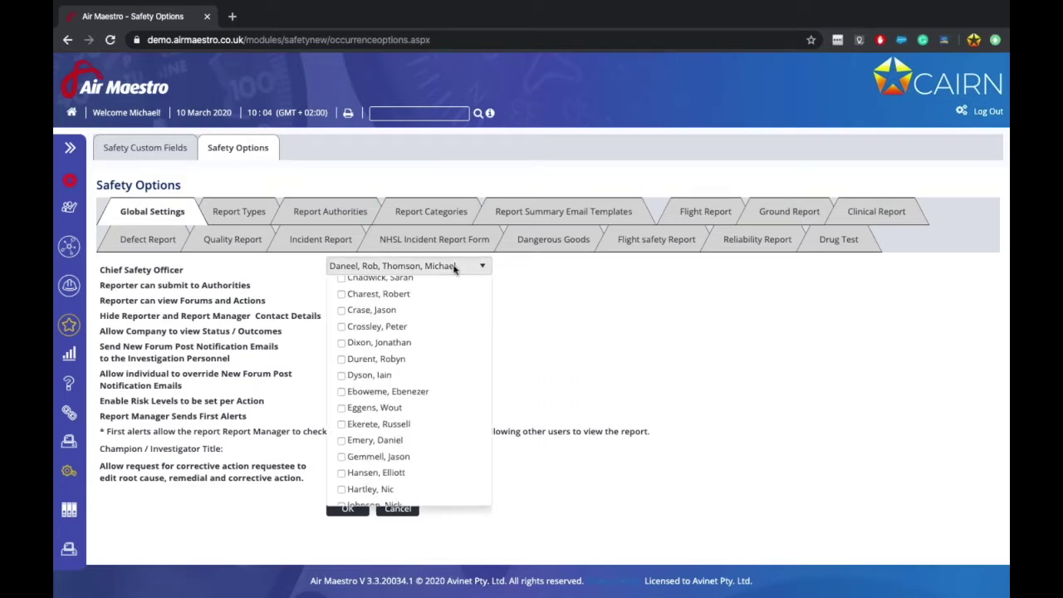
click(654, 284)
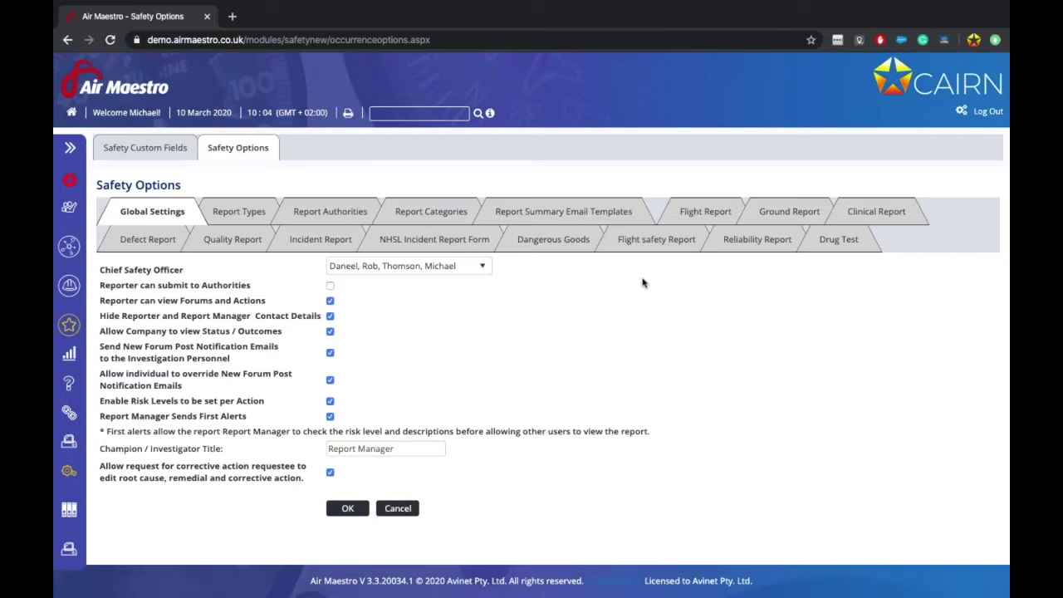
click(408, 266)
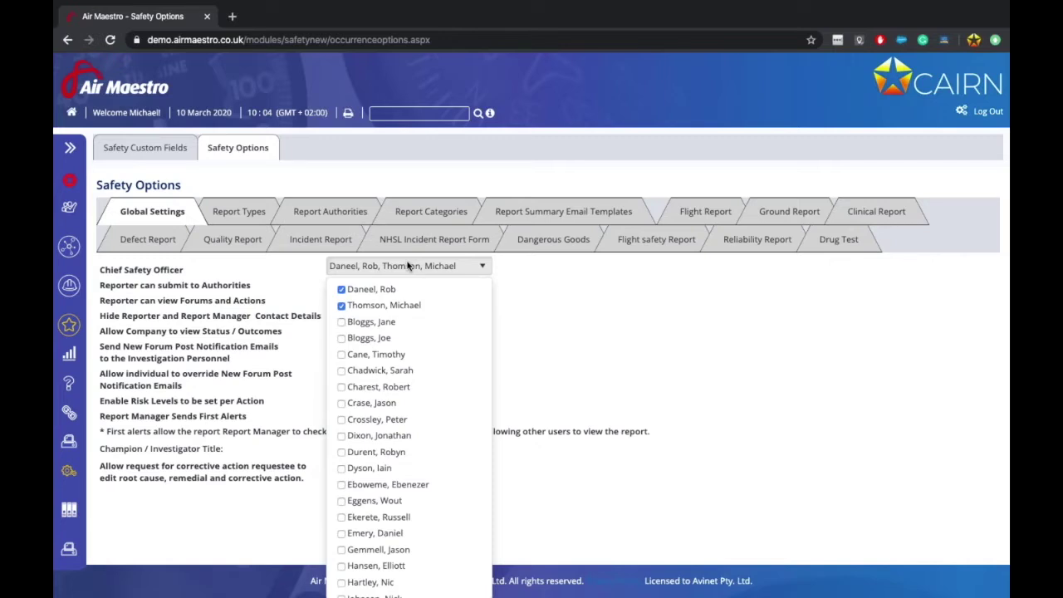
click(606, 322)
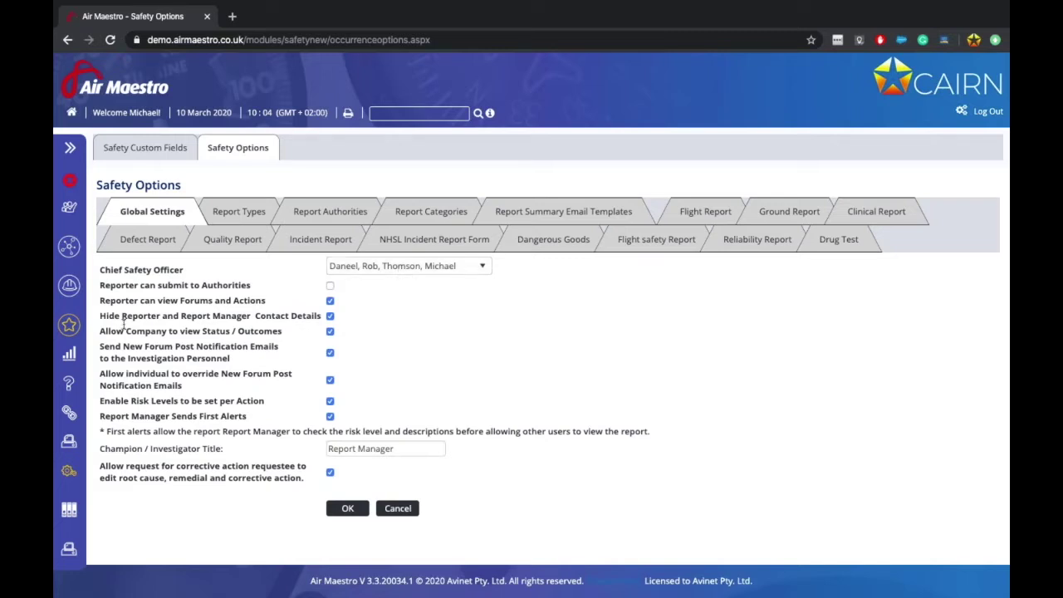
Step: Highlight the 'Reporter can submit to Authorities' and 'Reporter can view Forums and Actions' option labels
drag(104, 284, 188, 284)
click(184, 284)
drag(116, 300, 236, 303)
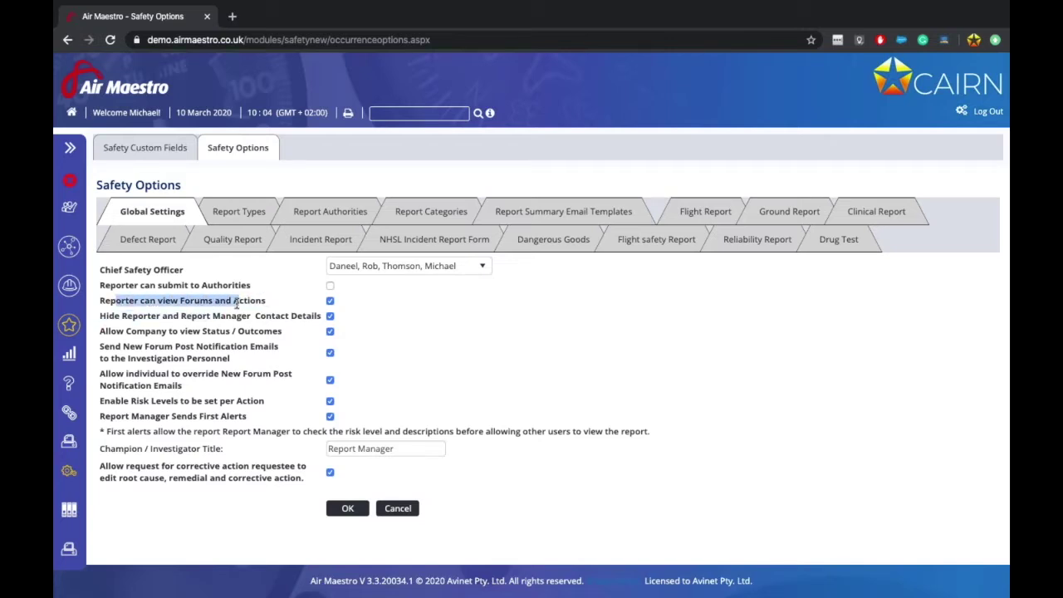
click(237, 304)
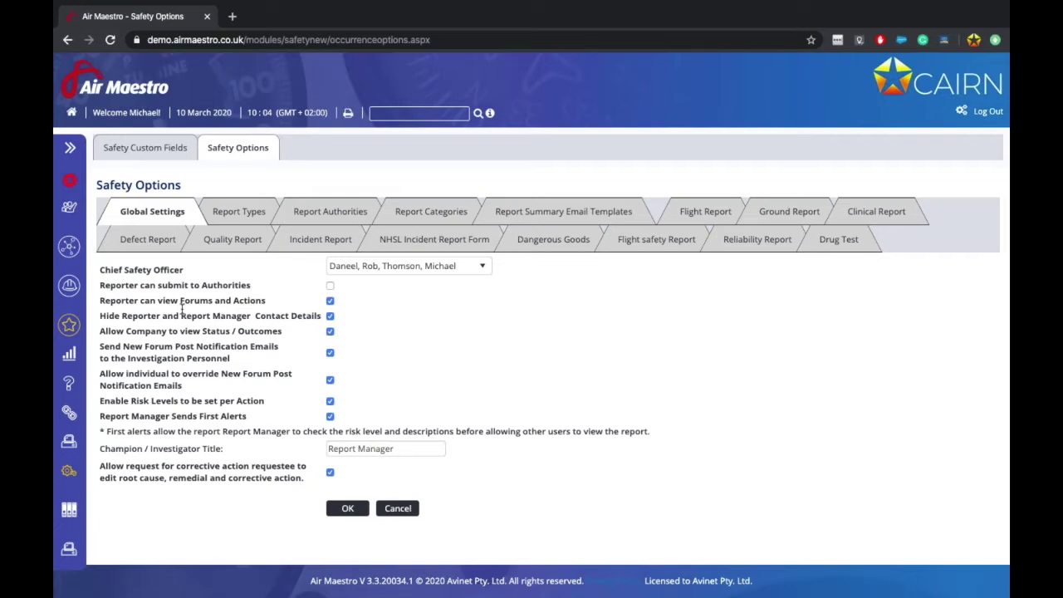
Step: Highlight the contact-details hiding and 'Allow Company to view Status / Outcomes' options, then show the Reporting menu
drag(114, 320, 276, 319)
click(272, 319)
drag(125, 329, 258, 329)
click(257, 329)
click(72, 448)
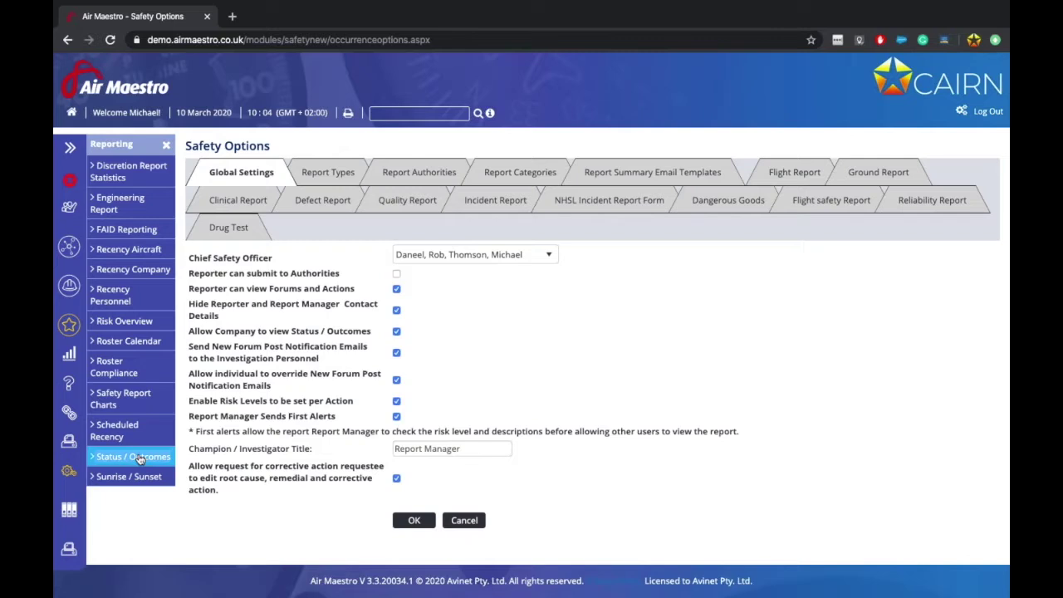
Step: Browse the Status / Outcome Overview of 2020 safety reports, then return to Safety Options
click(140, 461)
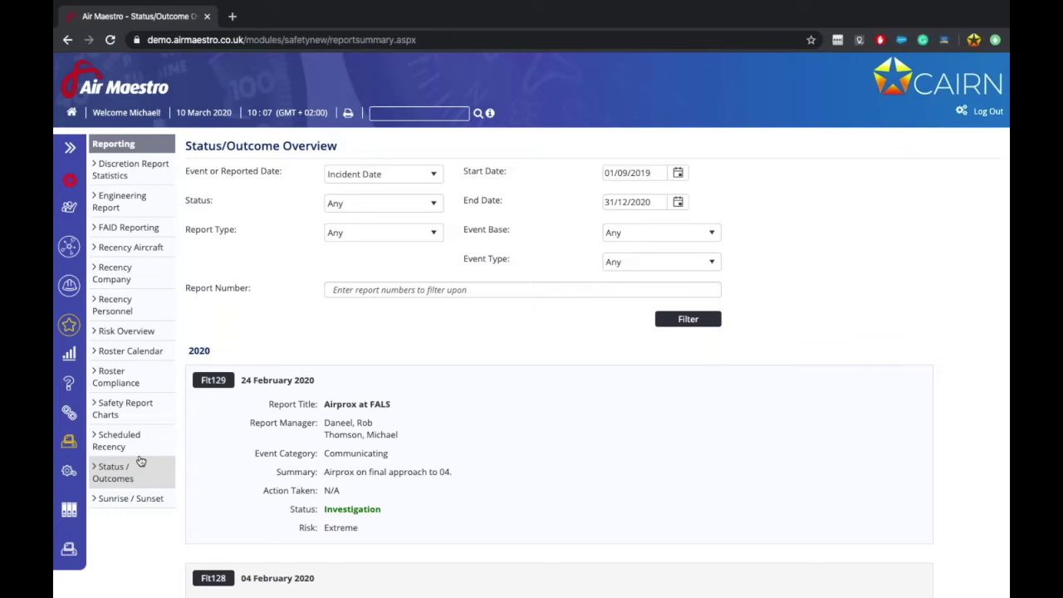
scroll(391, 456, down, 2)
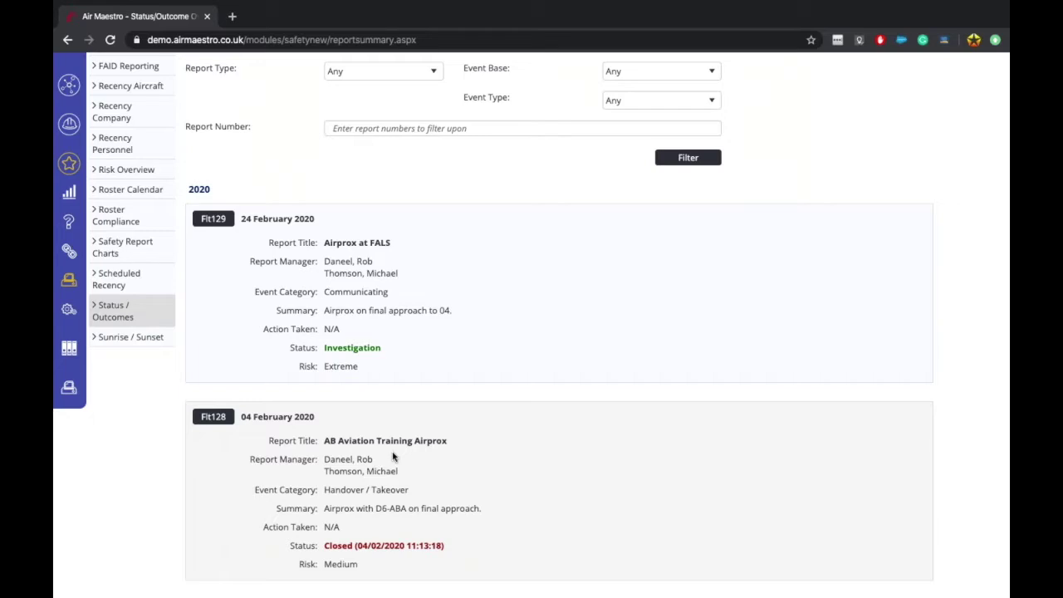
scroll(394, 455, down, 5)
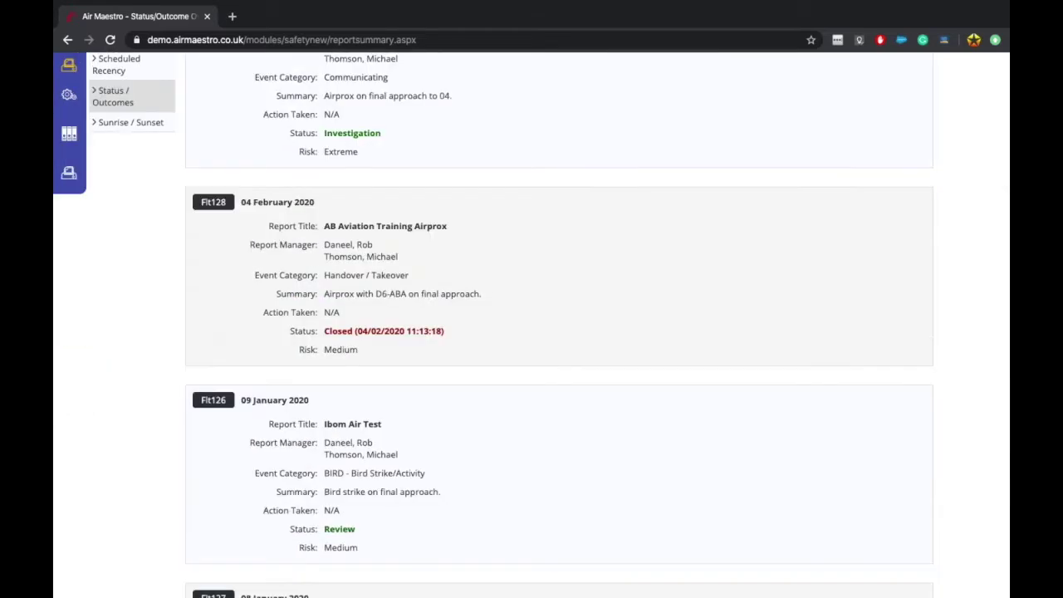
scroll(373, 367, up, 7)
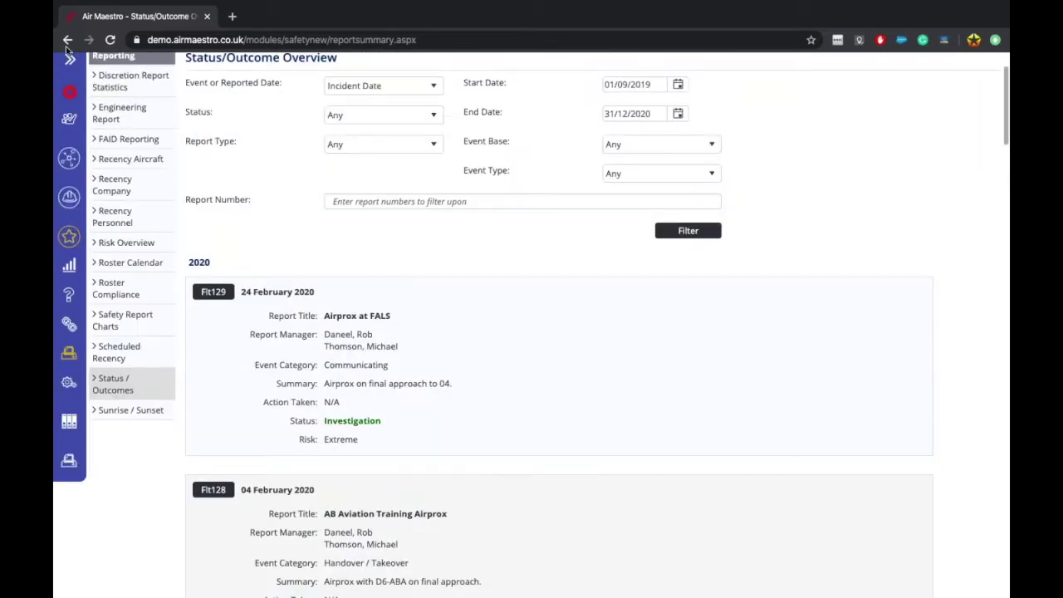
click(67, 40)
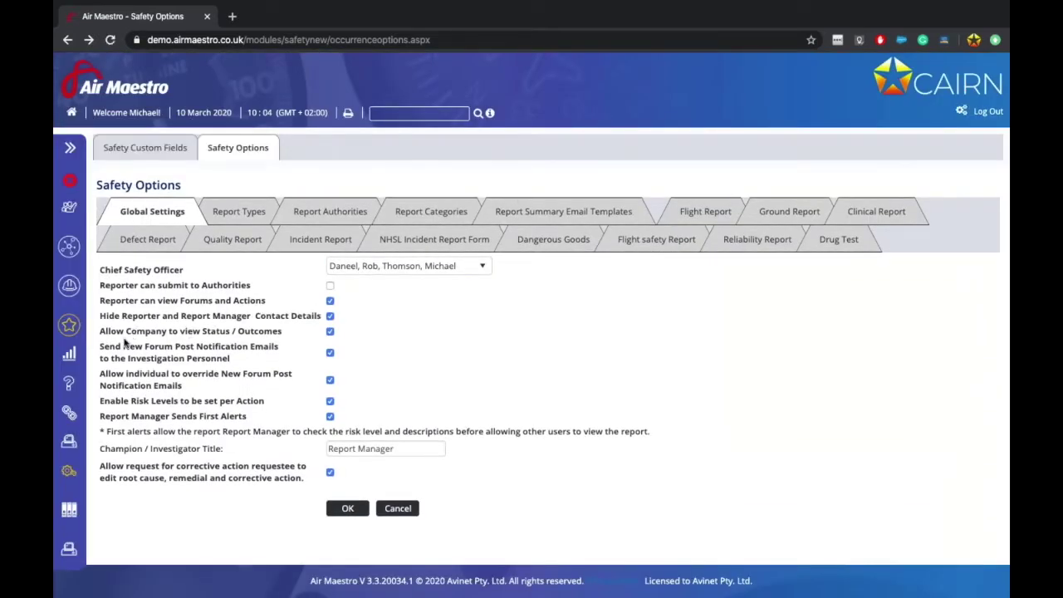
Step: Highlight the forum post notification email and individual override option labels
drag(111, 349, 211, 360)
click(211, 361)
triple_click(131, 374)
click(153, 384)
Step: Toggle individual override of forum notification emails off and back on
click(329, 380)
click(329, 380)
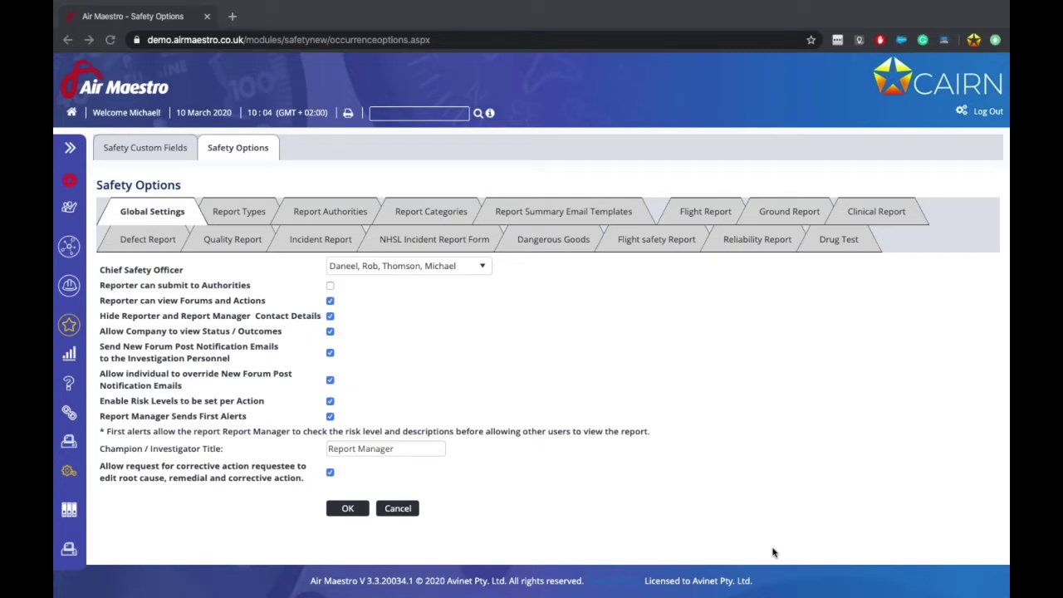
key(Tab)
Step: Open safety report Flt112, Airprox at FALS, from the Safety Reports browse list
mouse_move(73, 285)
click(126, 406)
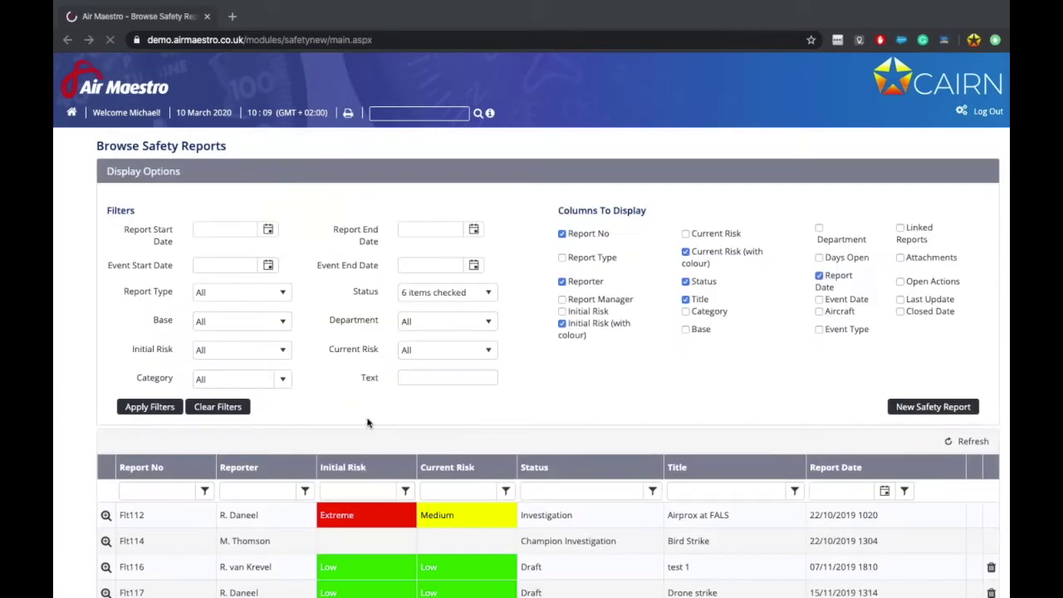
scroll(371, 429, down, 2)
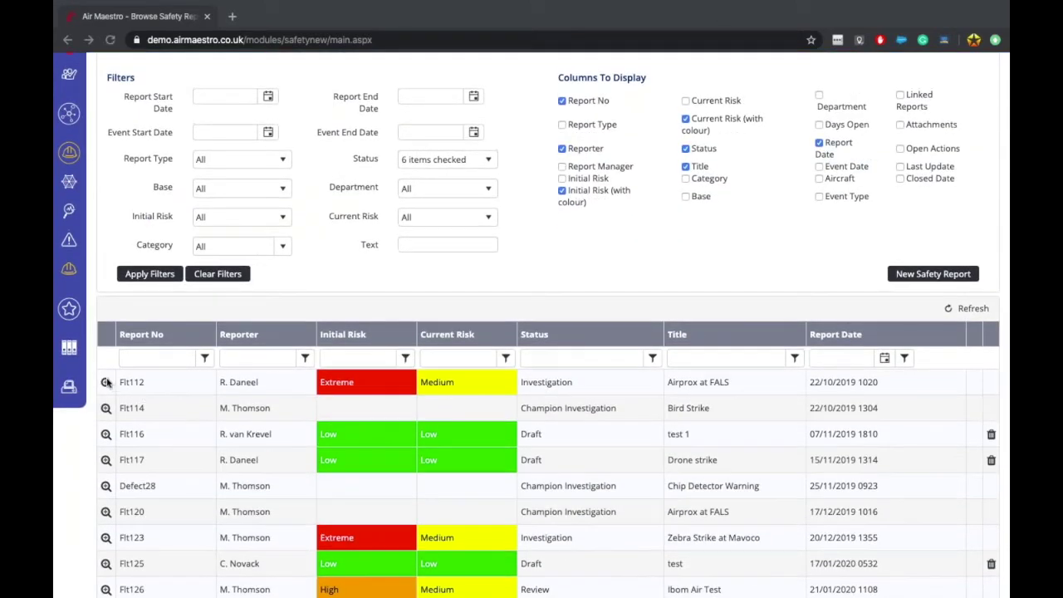
click(106, 379)
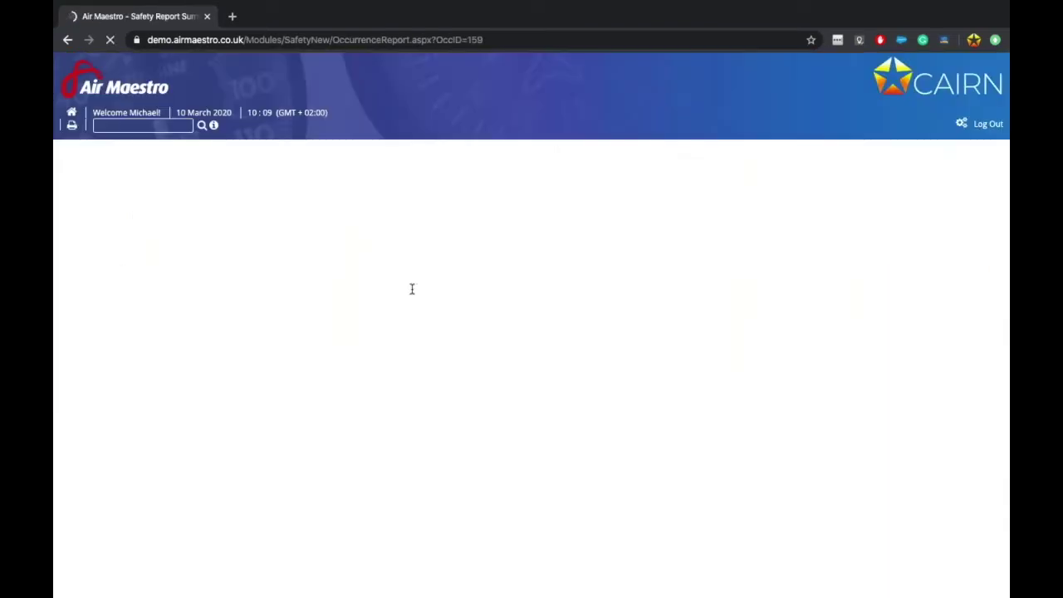
Step: Start a new comment in Flt112's Forums, toggling Send Notification off and back on
click(427, 325)
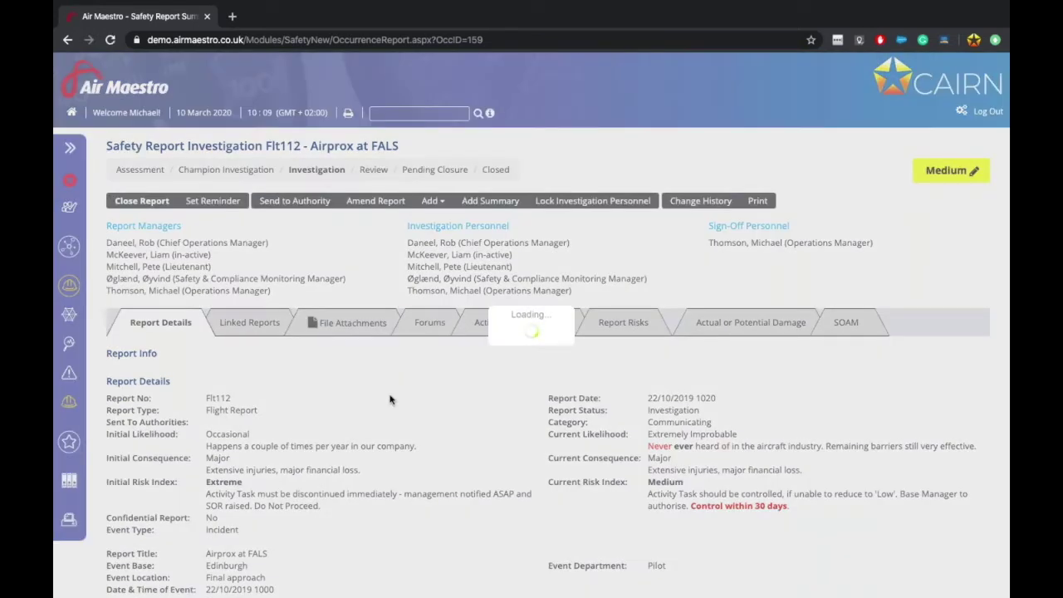
scroll(456, 374, down, 2)
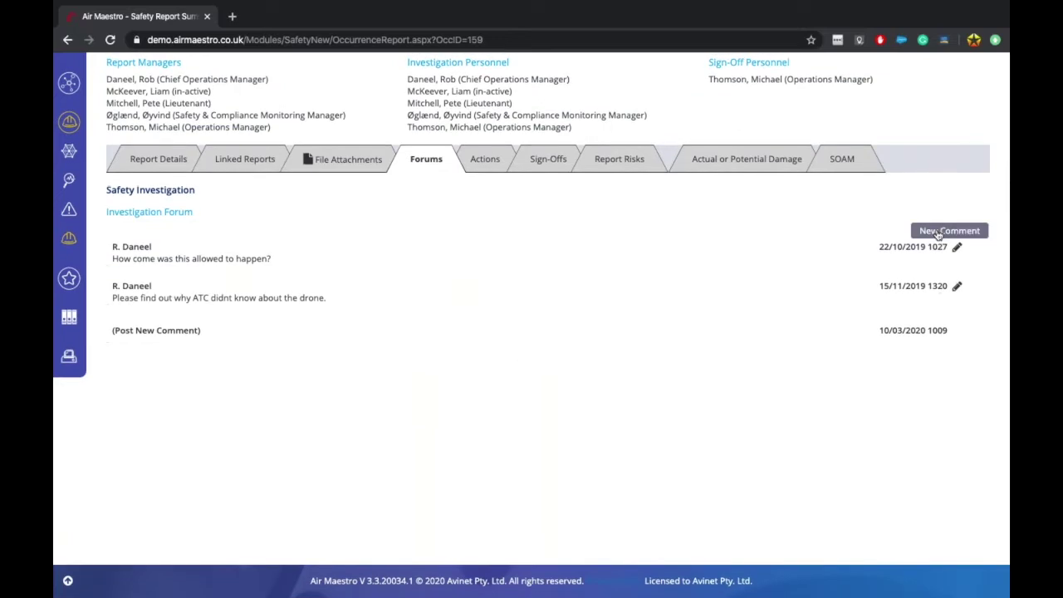
click(949, 231)
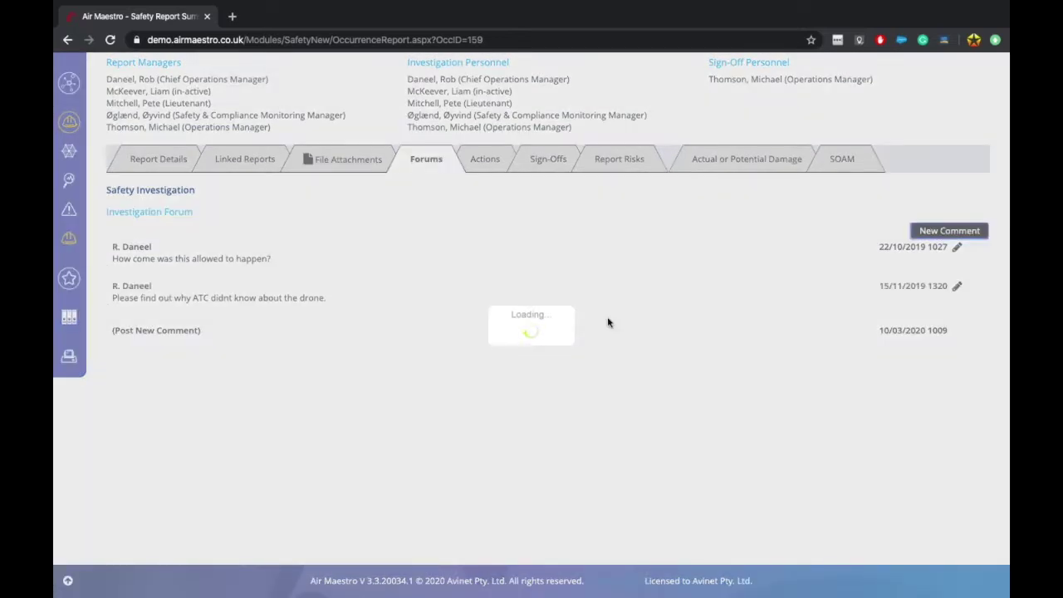
scroll(373, 448, down, 1)
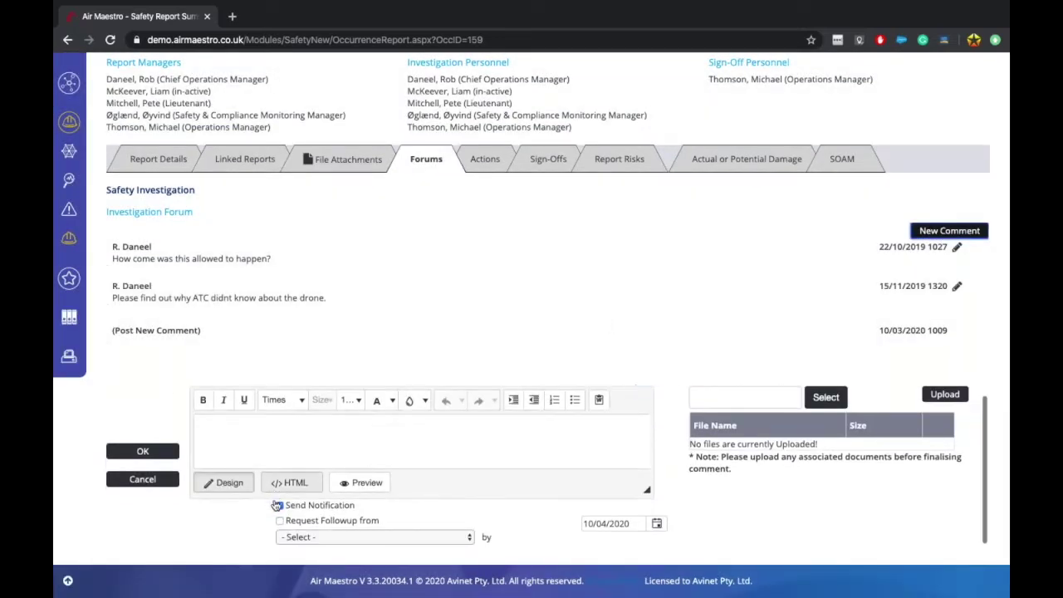
click(280, 506)
click(280, 505)
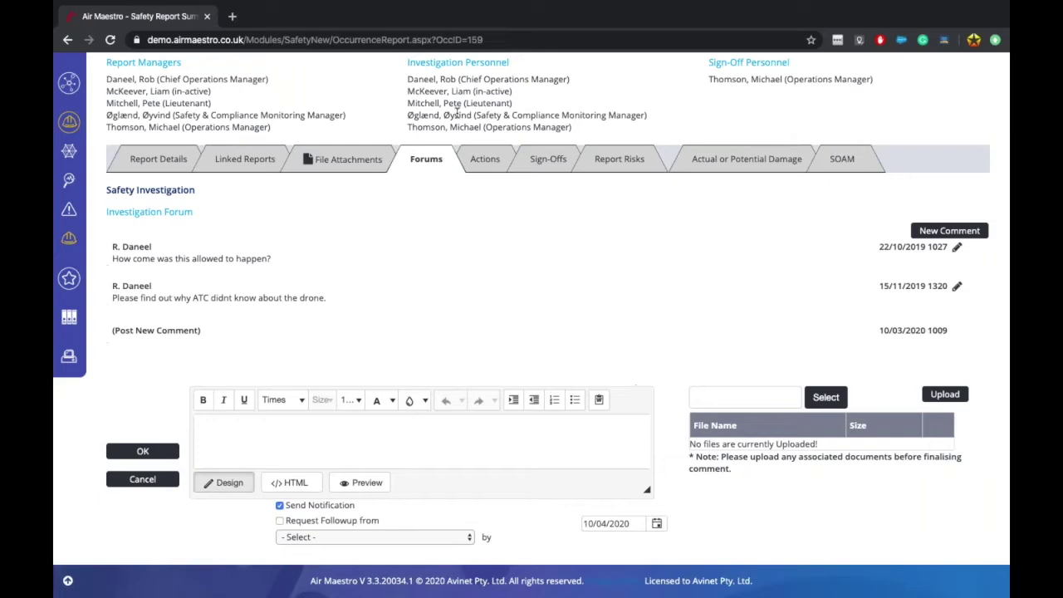
Step: Go back to the Safety Options Global Settings page
scroll(580, 457, up, 3)
scroll(564, 473, down, 3)
scroll(557, 482, up, 2)
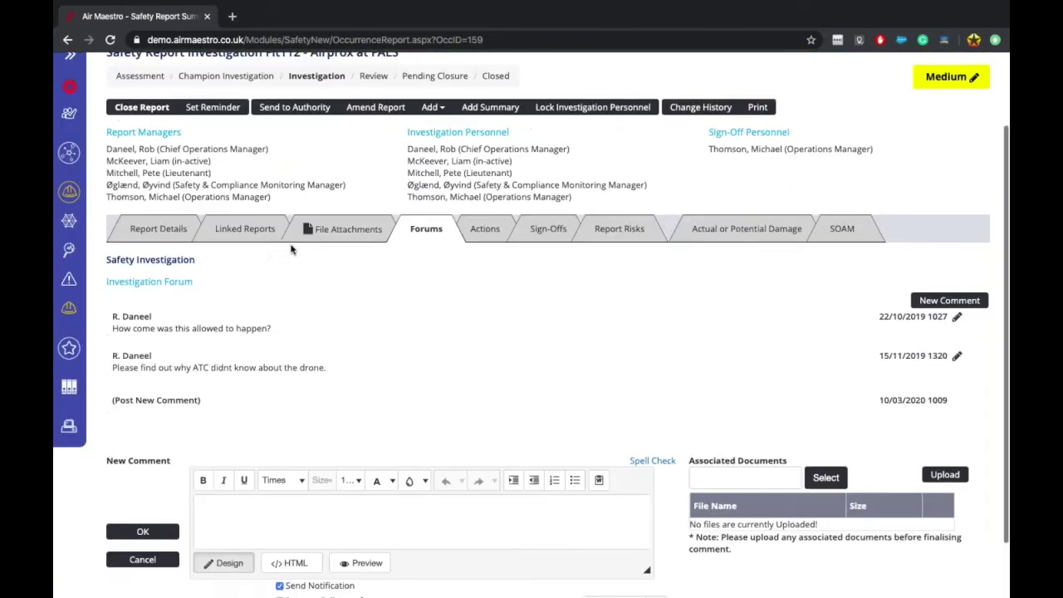
scroll(290, 249, up, 1)
click(66, 39)
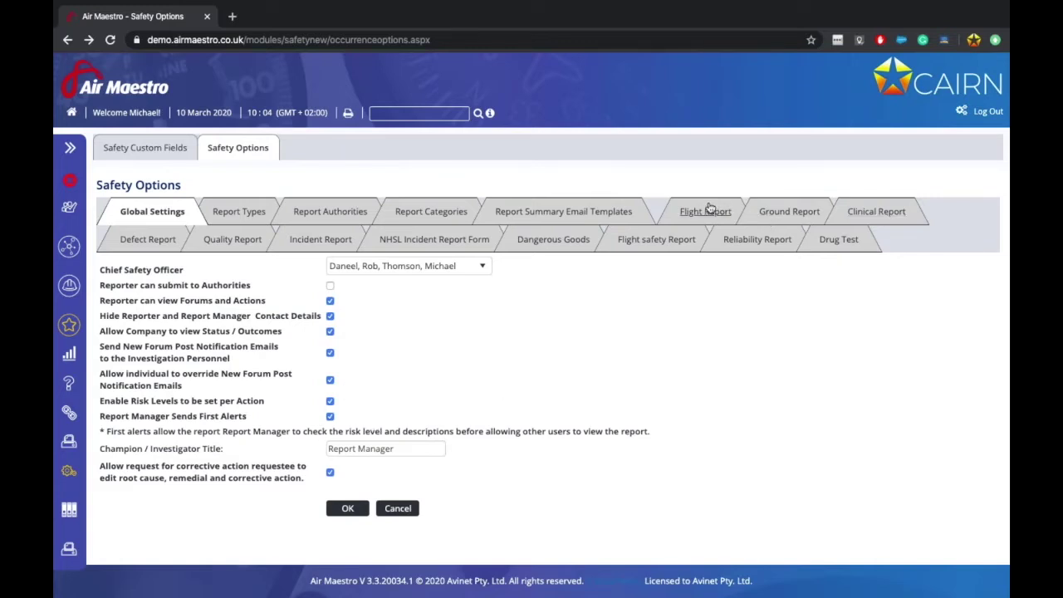
click(333, 447)
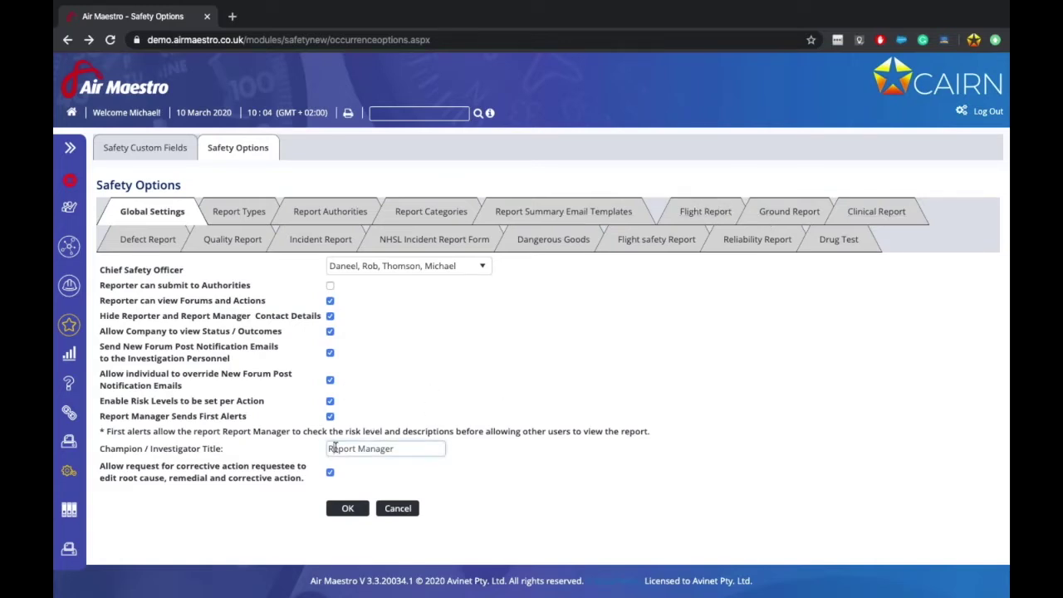
drag(333, 447, 406, 448)
click(406, 447)
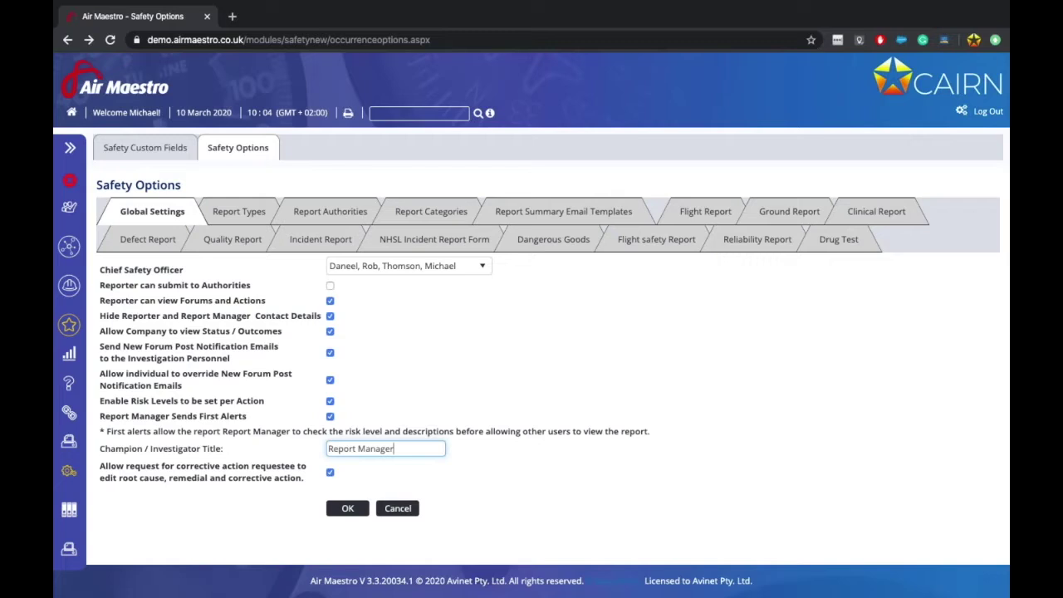
double_click(111, 449)
click(112, 456)
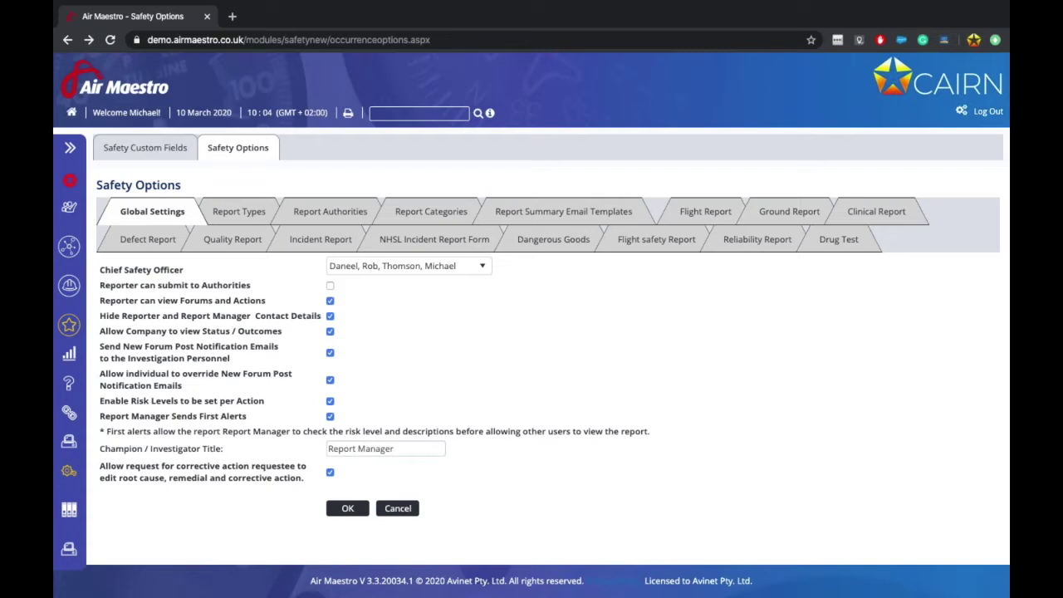
triple_click(128, 471)
click(154, 478)
Step: Open the Report Types tab of the Safety Options
click(241, 209)
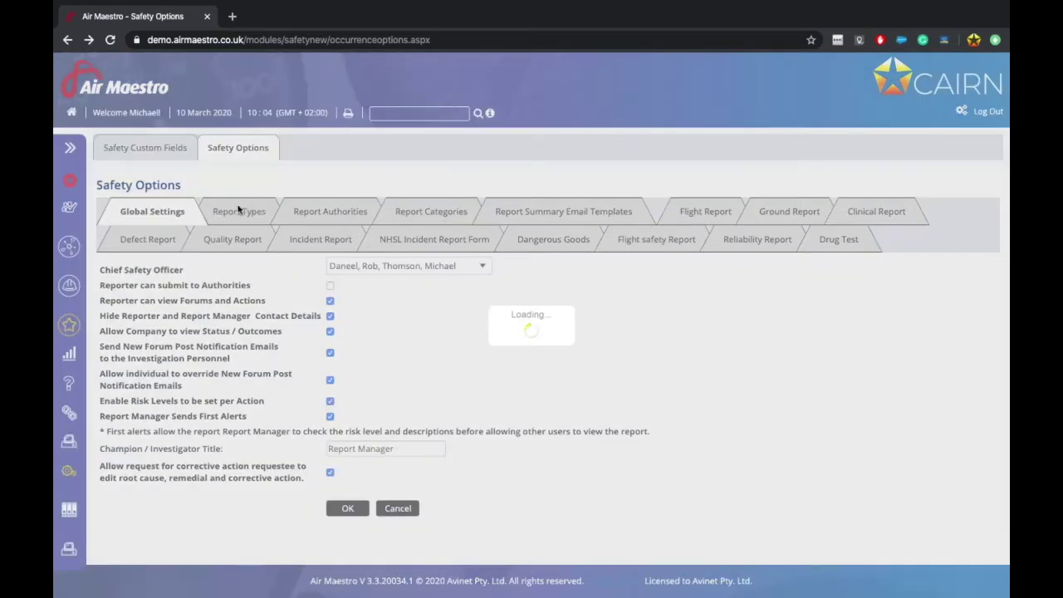
scroll(366, 419, down, 3)
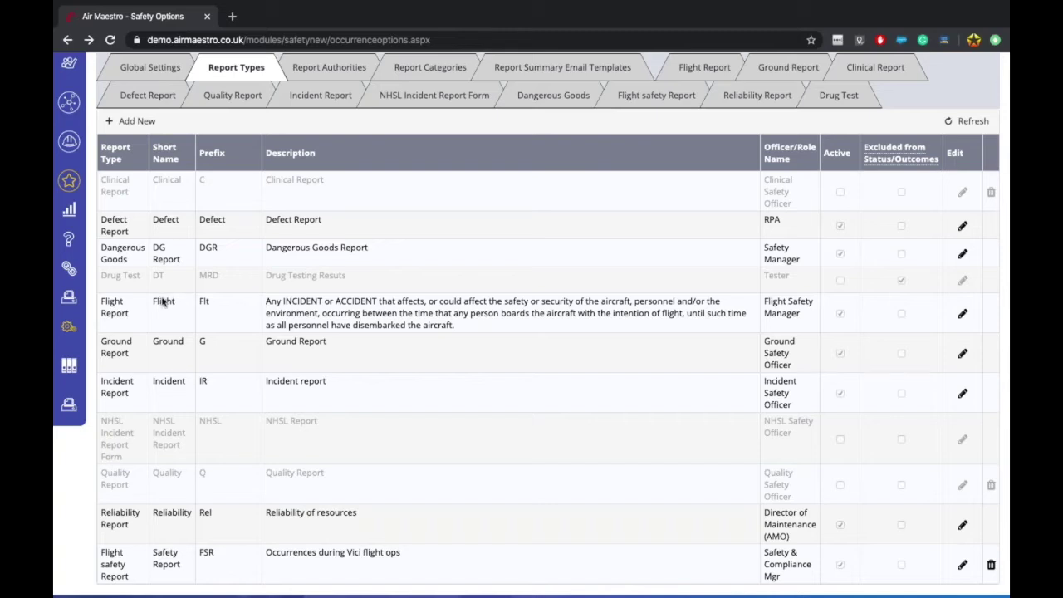
click(115, 304)
Step: Edit the Defect Report row: short name and prefix Defect, description Defect Report
click(963, 228)
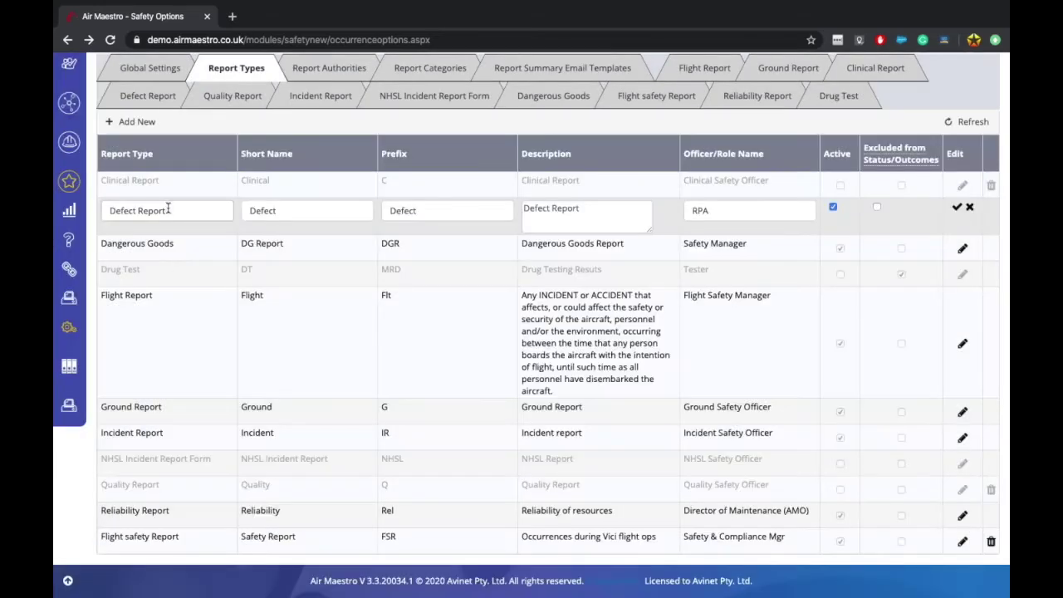
click(319, 212)
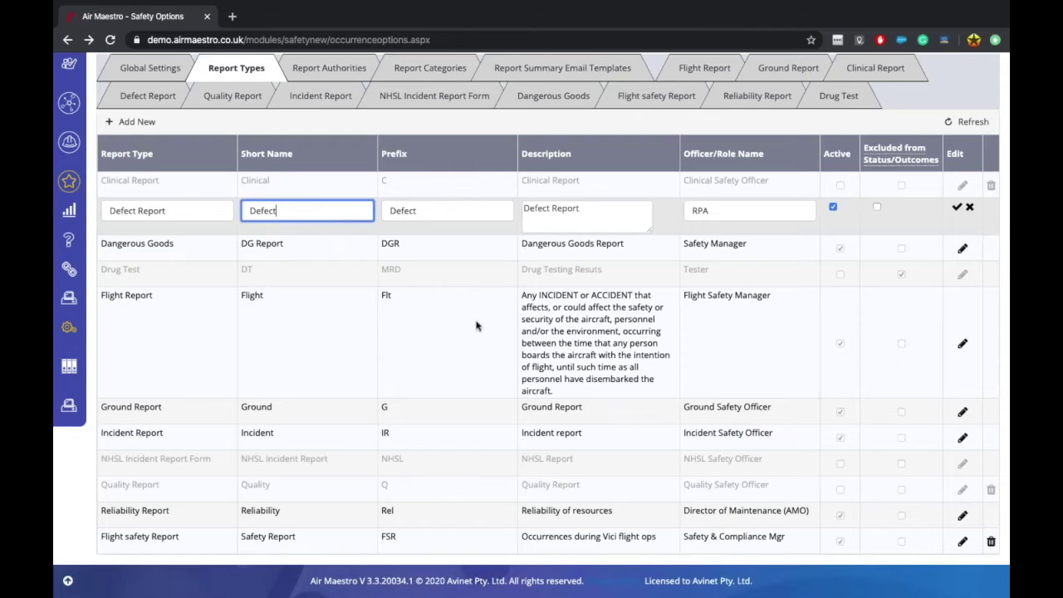
scroll(465, 340, up, 3)
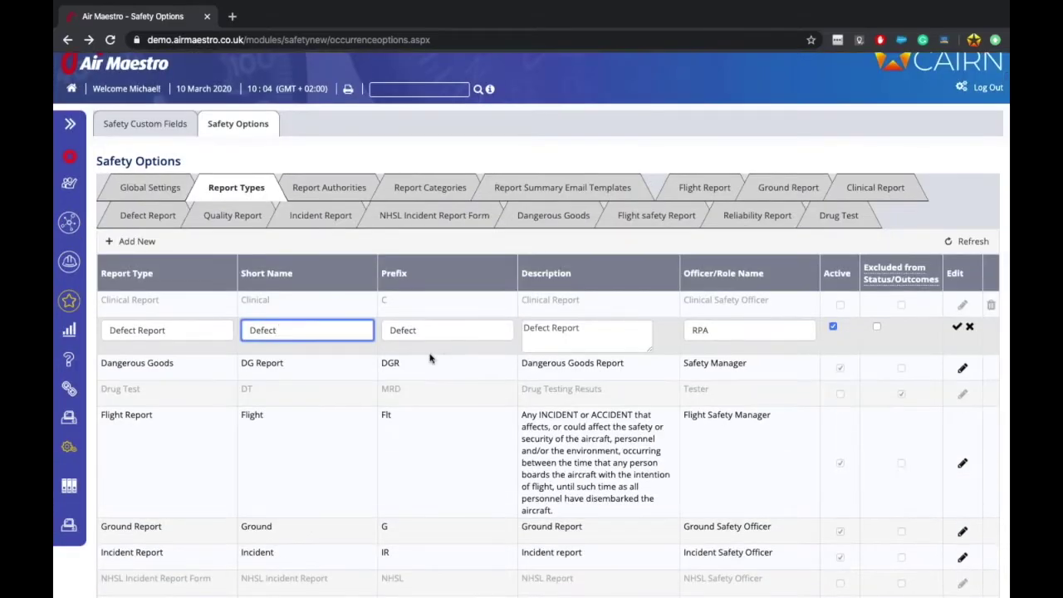
click(429, 330)
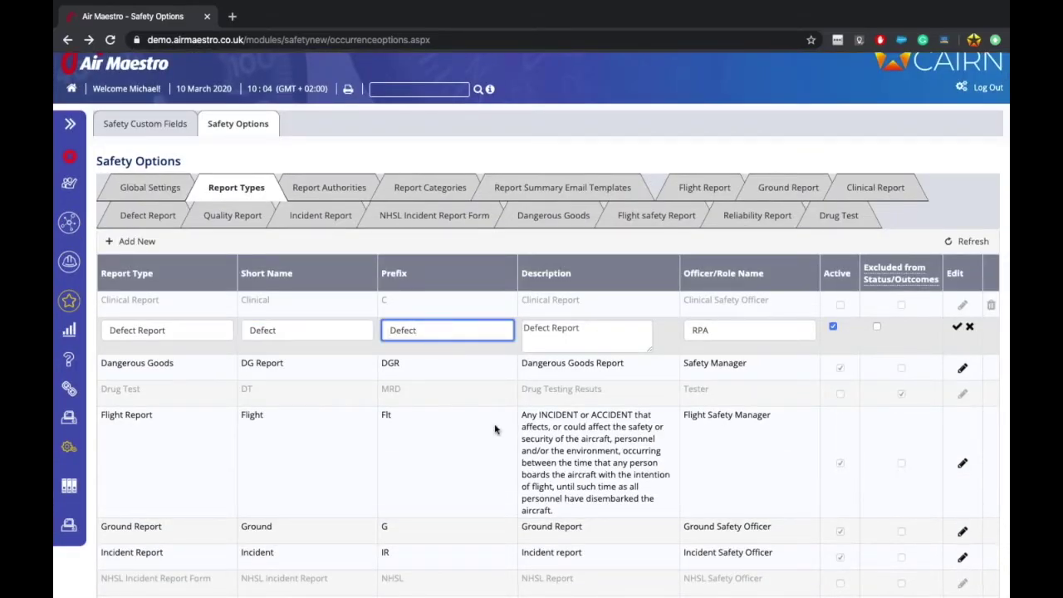
scroll(434, 352, down, 2)
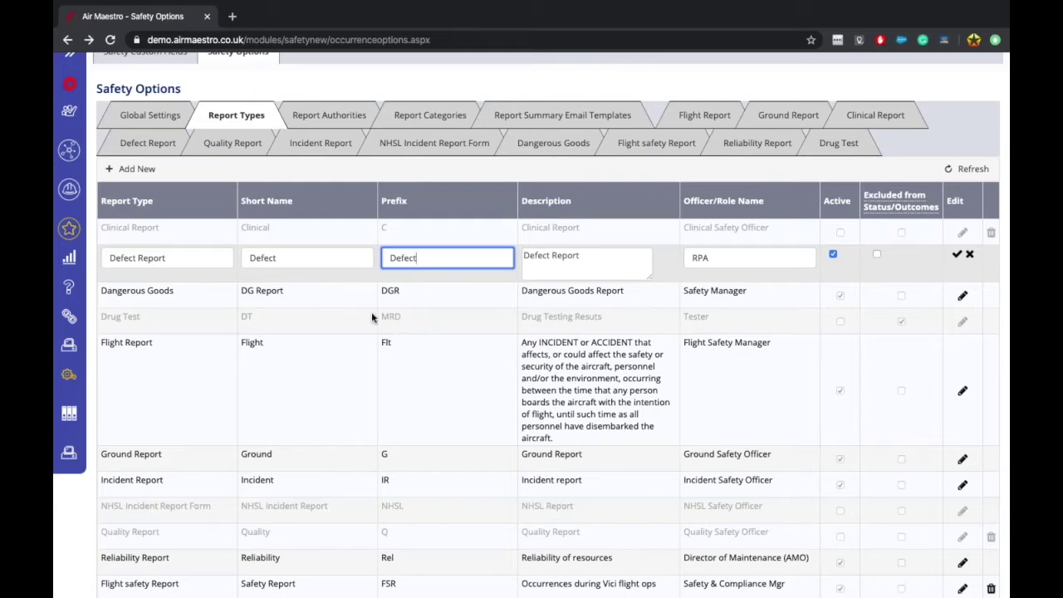
double_click(385, 292)
click(400, 288)
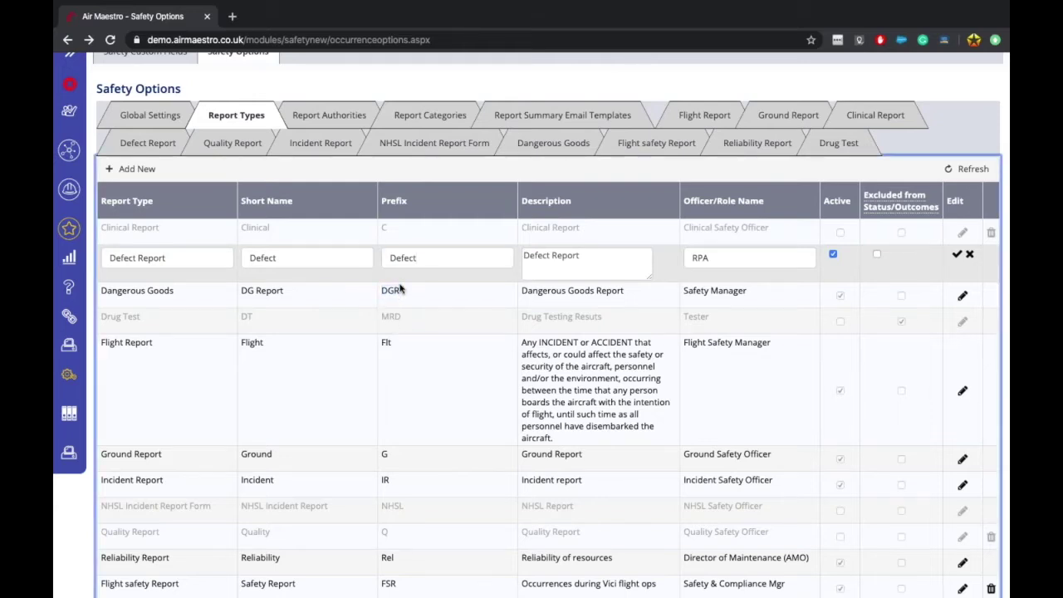
click(617, 266)
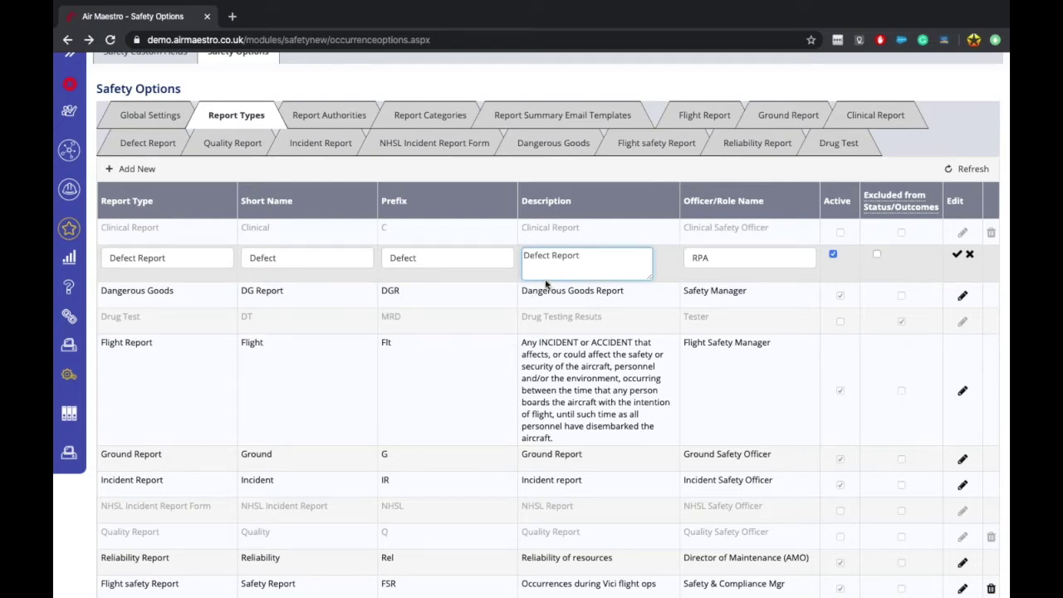
Step: Save the Defect Report row and review the table, noting the Flight Safety Manager role
click(957, 254)
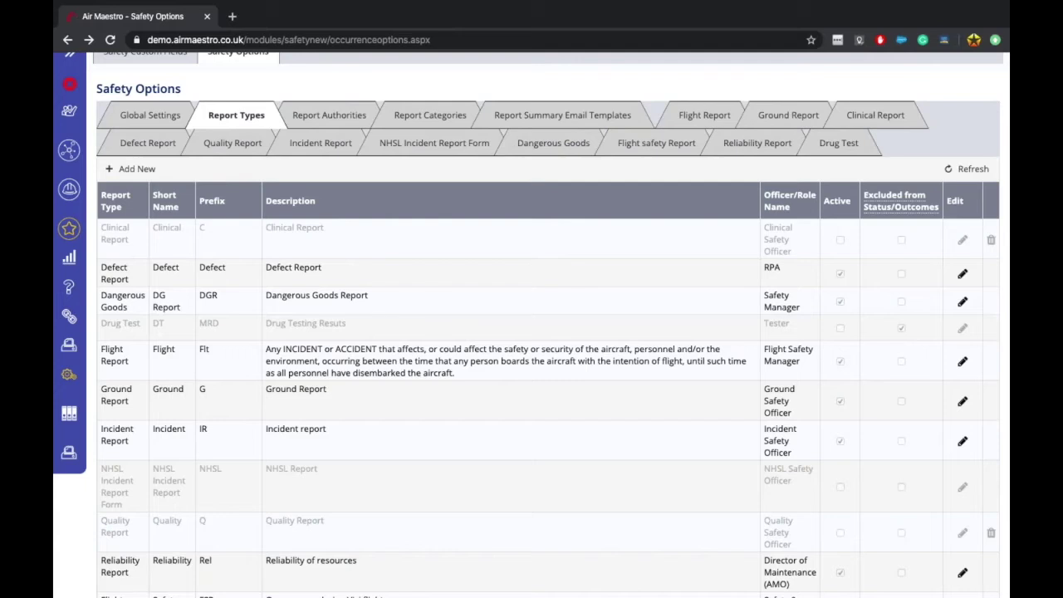
click(296, 351)
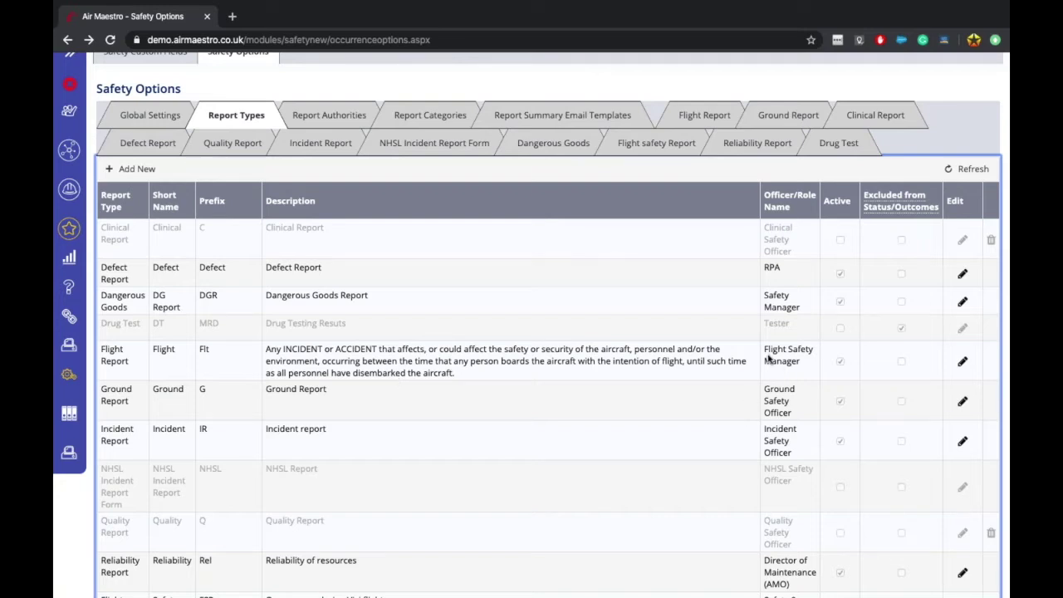
triple_click(792, 372)
click(792, 371)
Step: Open the Drug Test report type for editing and cancel without changes
scroll(905, 332, up, 1)
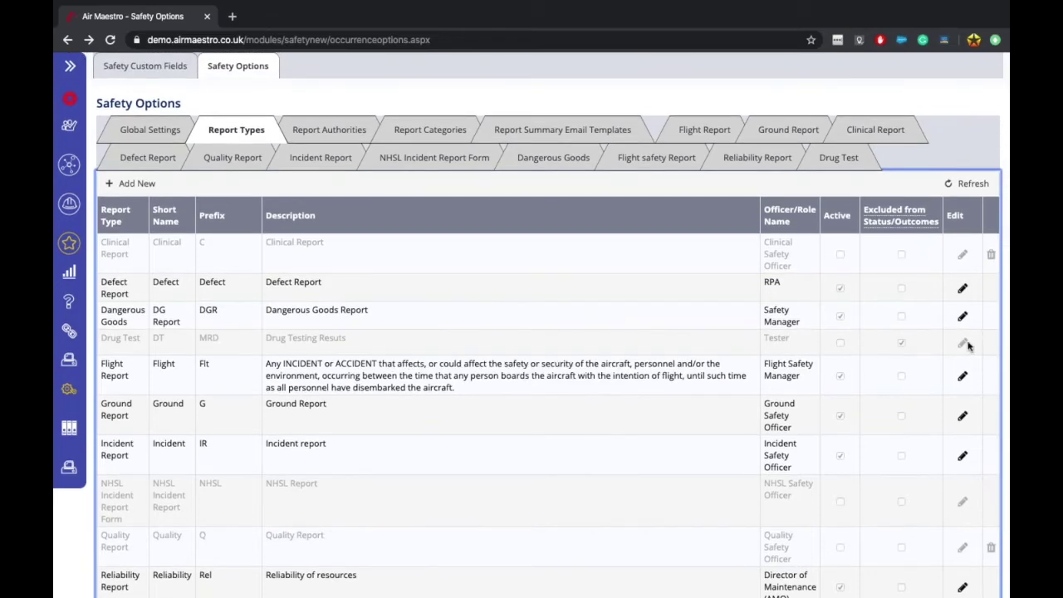
click(965, 344)
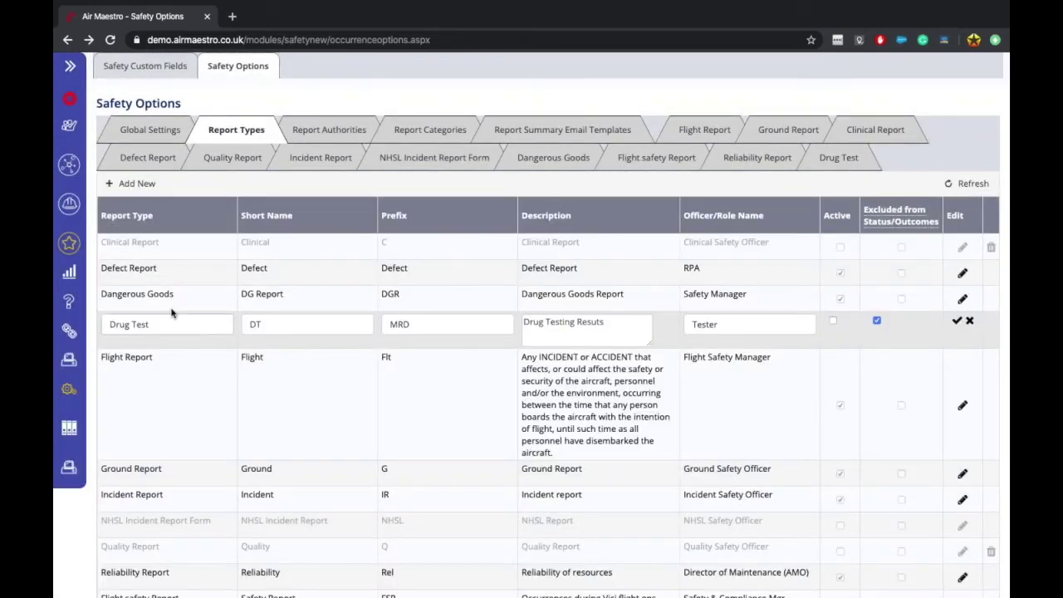
click(970, 323)
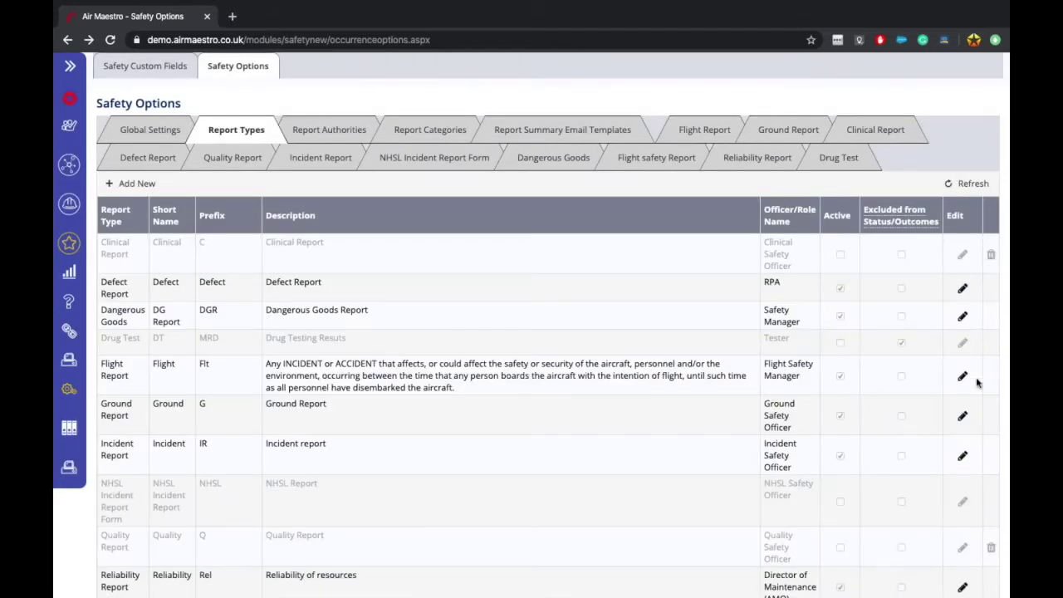
Step: Delete the Flight safety Report type from the Report Types table
scroll(976, 384, down, 2)
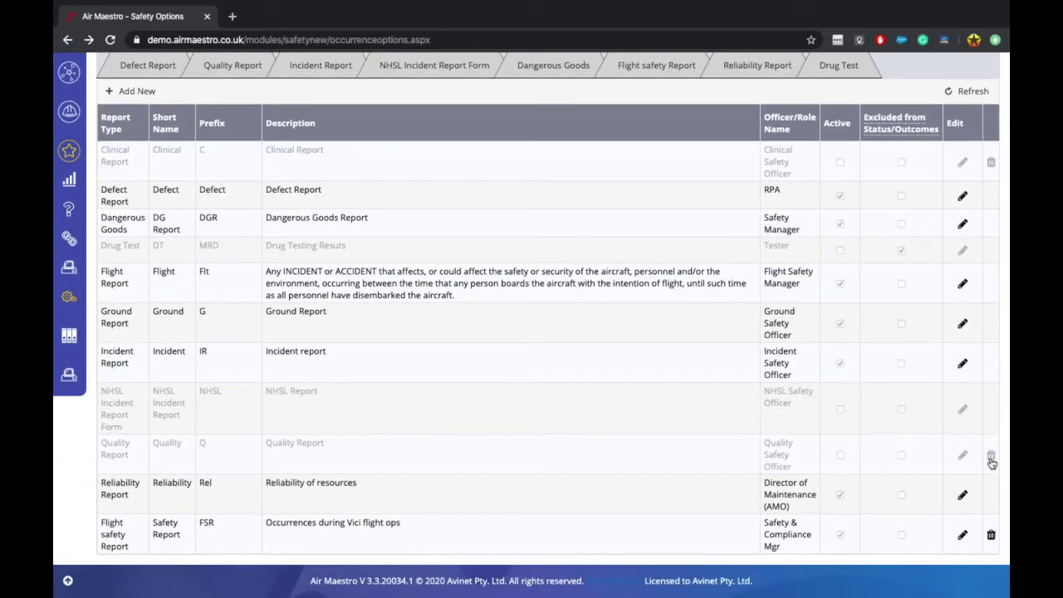
click(991, 537)
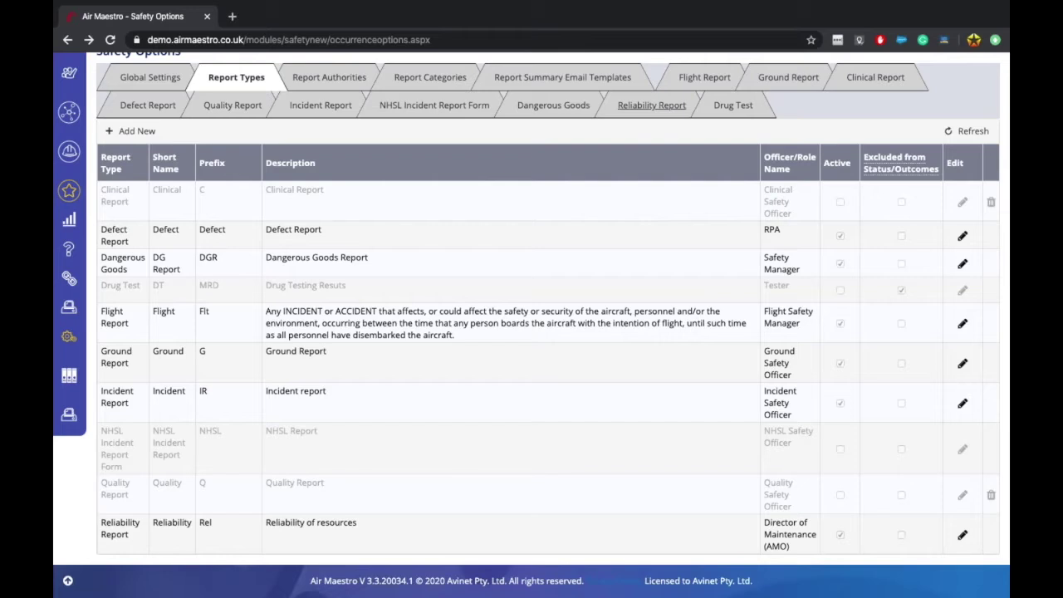
click(120, 484)
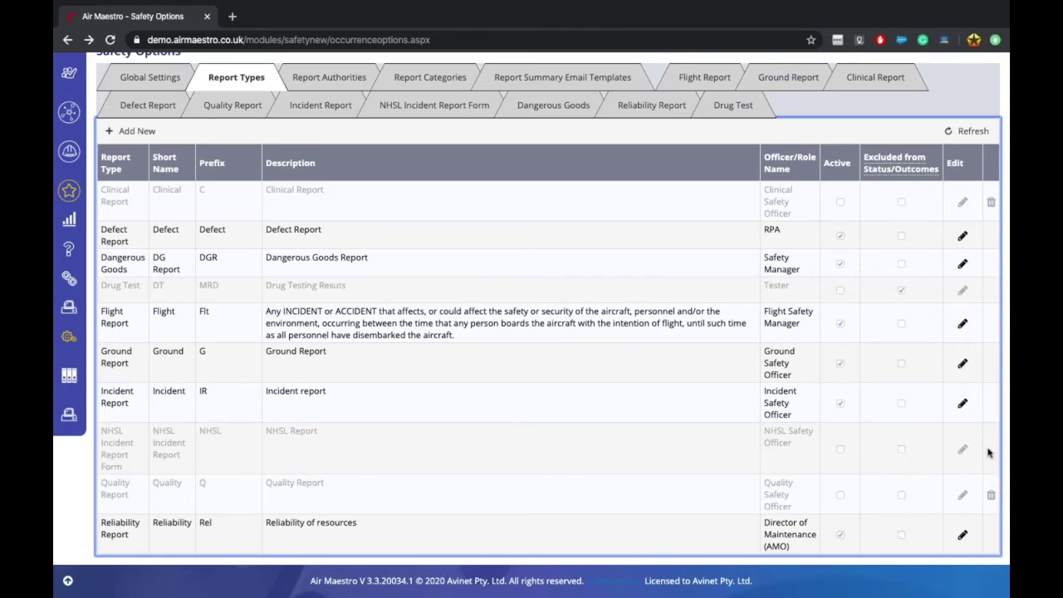
Step: Switch to the Report Authorities tab listing ATSB, SA CAA and others
scroll(987, 452, up, 2)
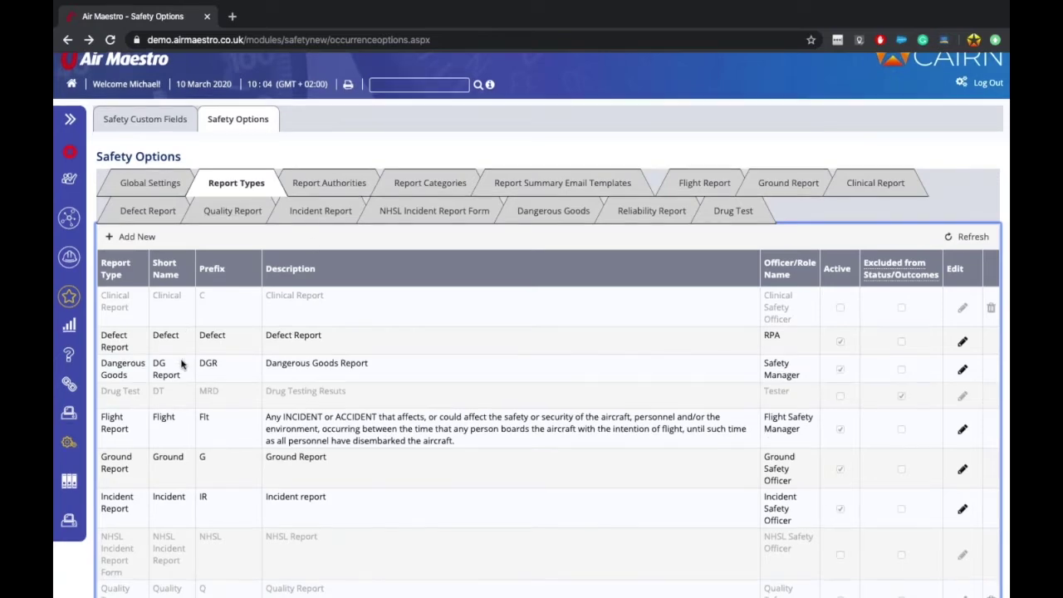
scroll(182, 365, down, 1)
scroll(180, 379, up, 1)
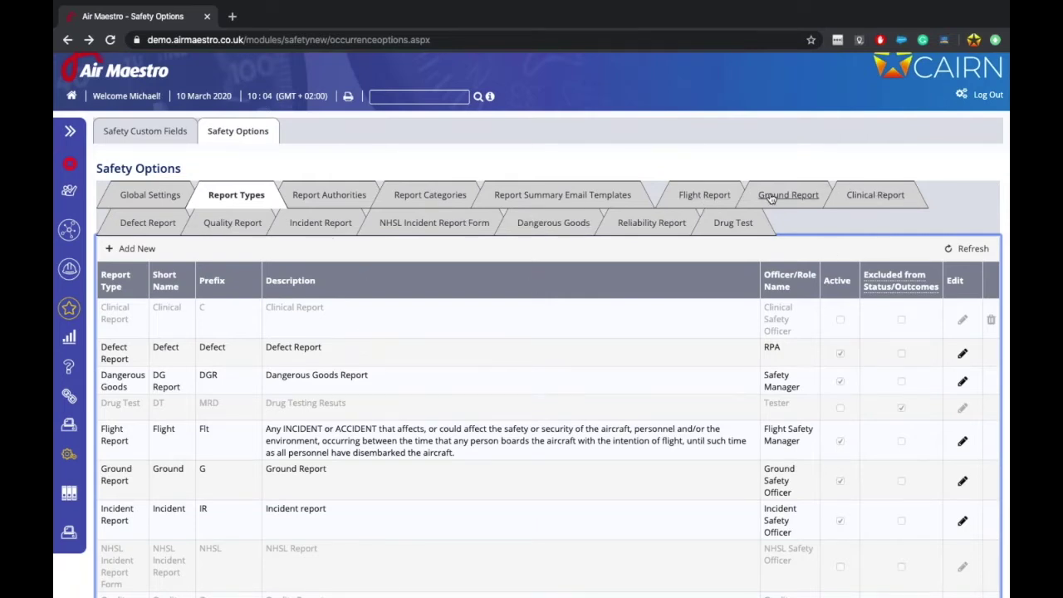
click(336, 192)
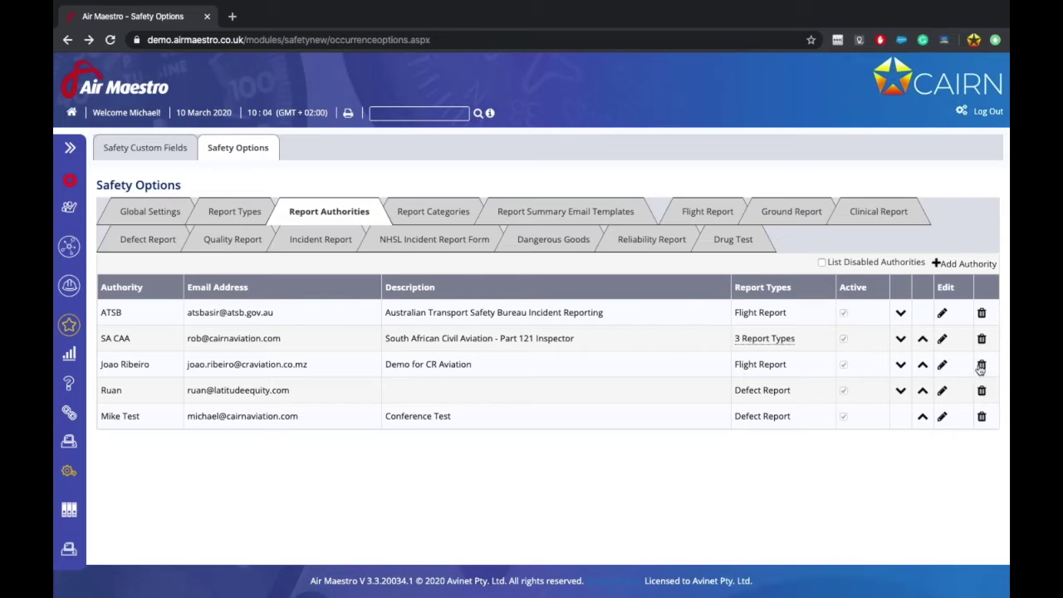
Step: Delete the third report authority, briefly show disabled authorities, then start a new authority
click(653, 116)
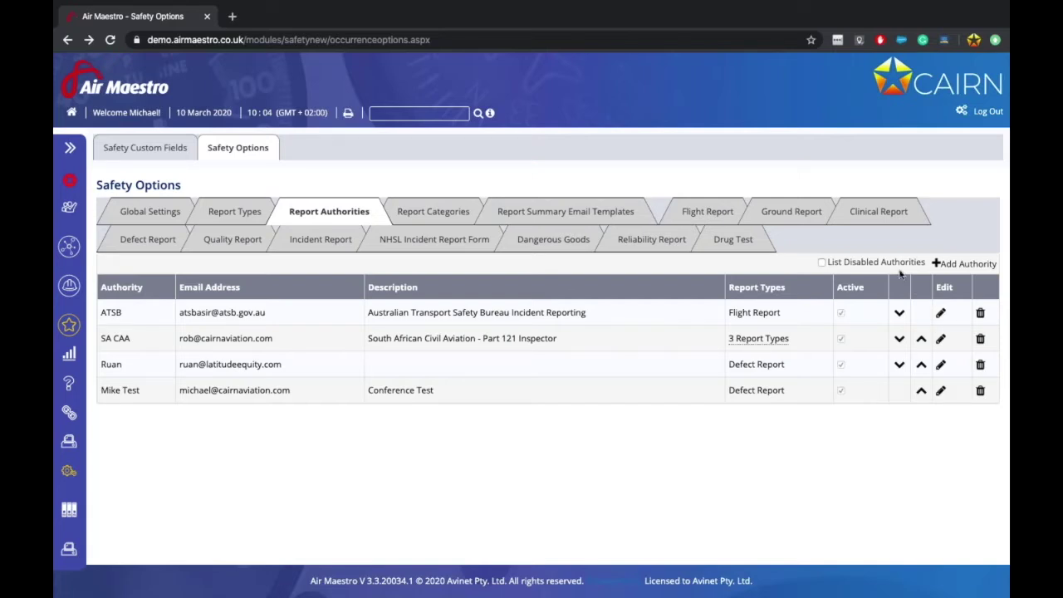
click(873, 262)
click(873, 261)
click(975, 263)
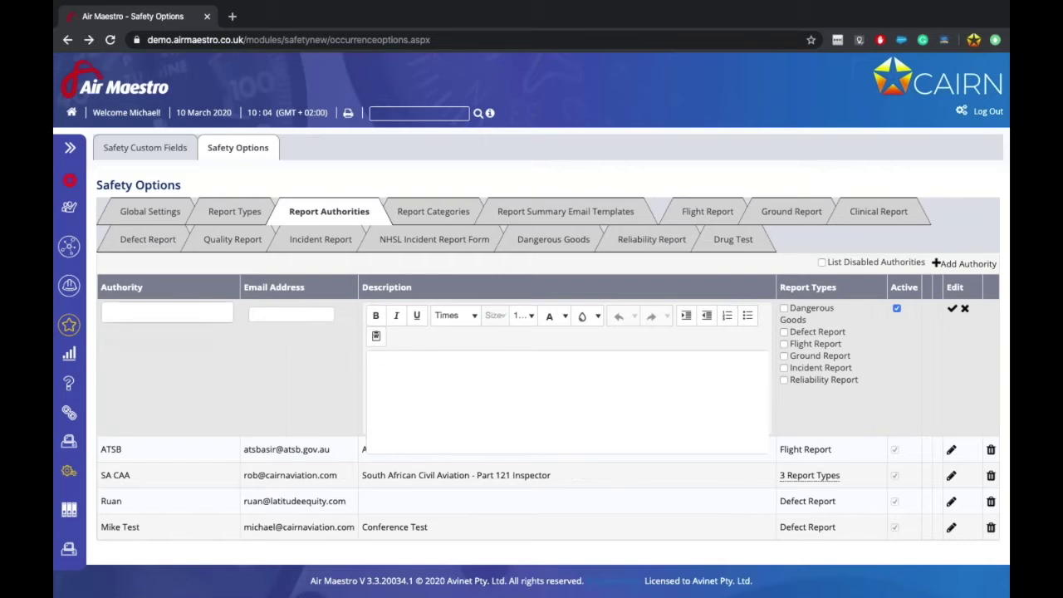
Step: Name the new authority 'SA CAA P127' and enter three recipient e-mail addresses
click(166, 312)
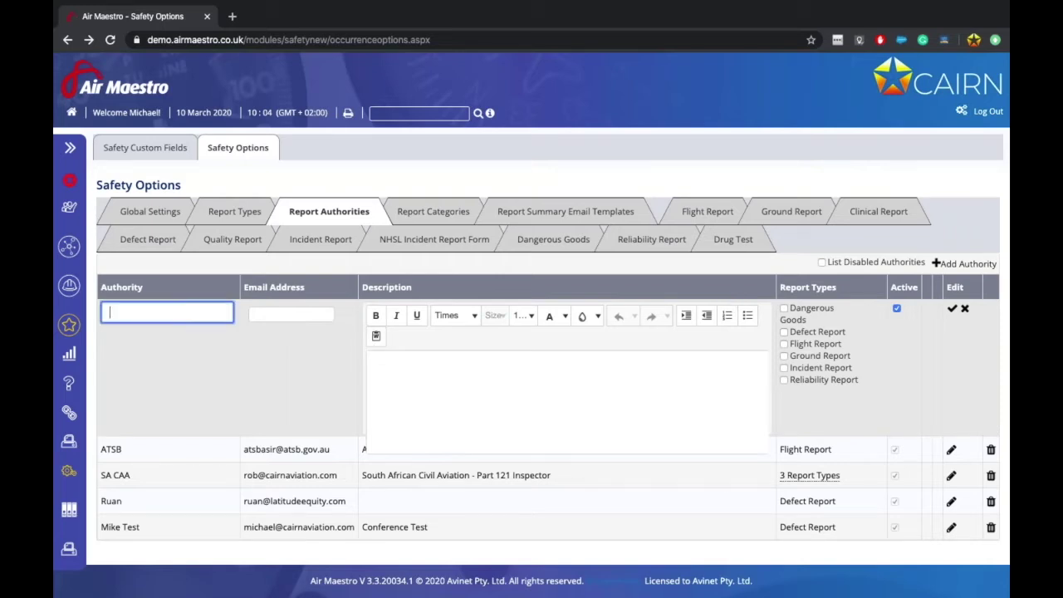
text(SA CAA P127)
click(286, 316)
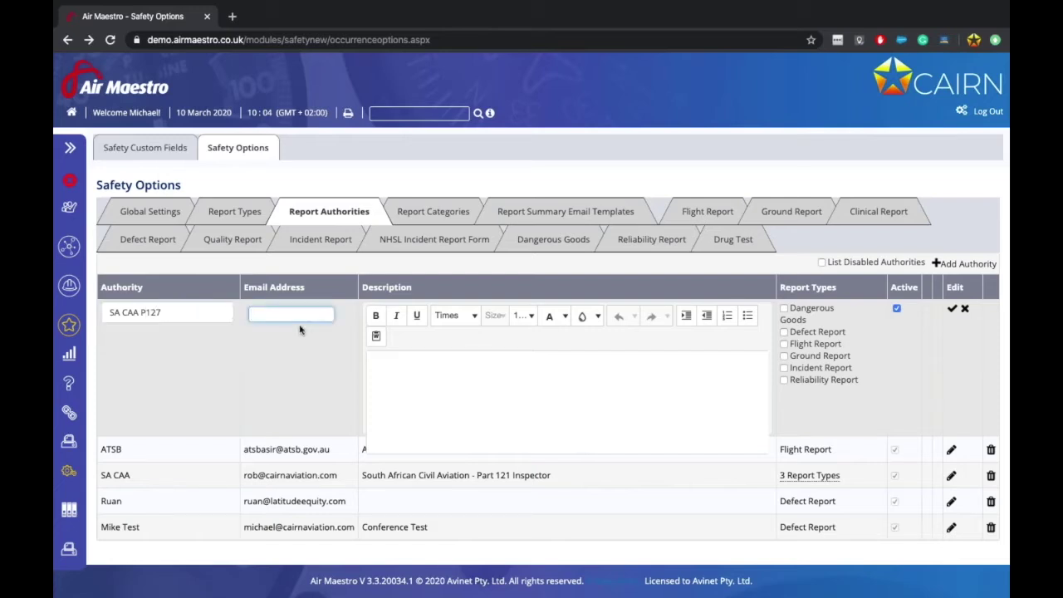
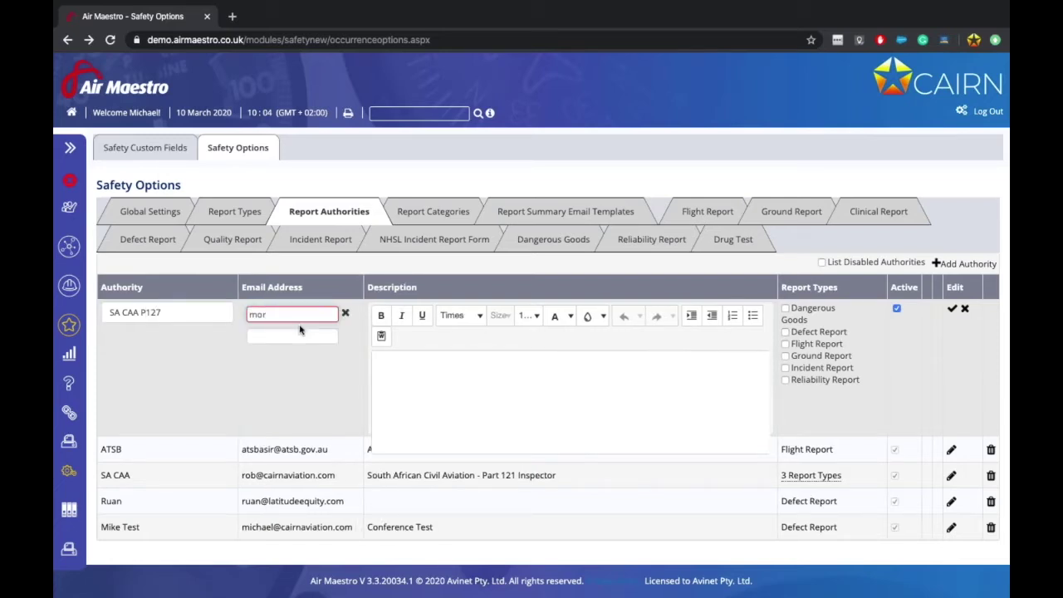
click(301, 336)
click(296, 357)
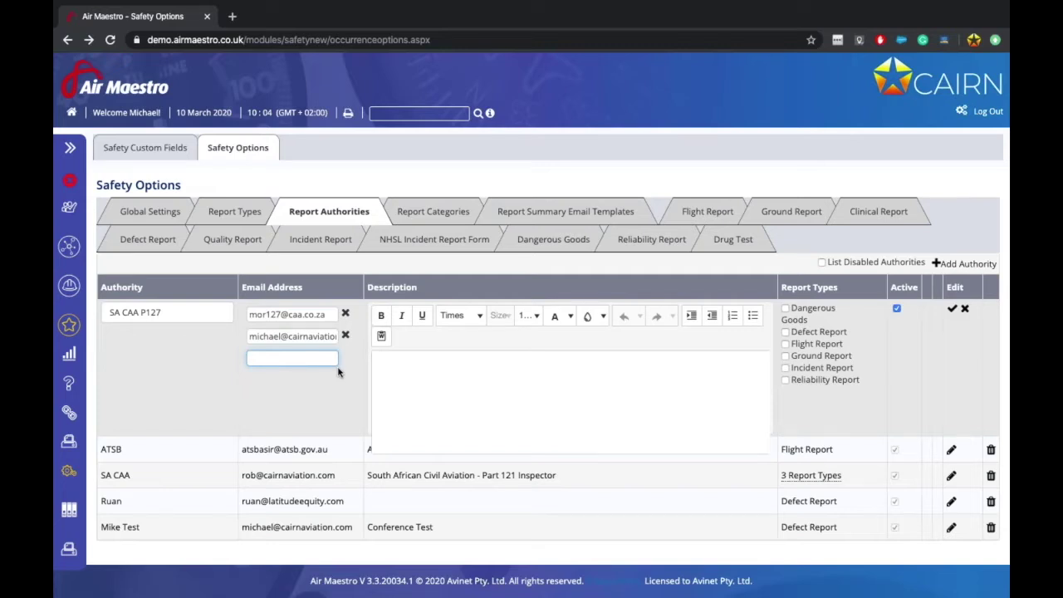
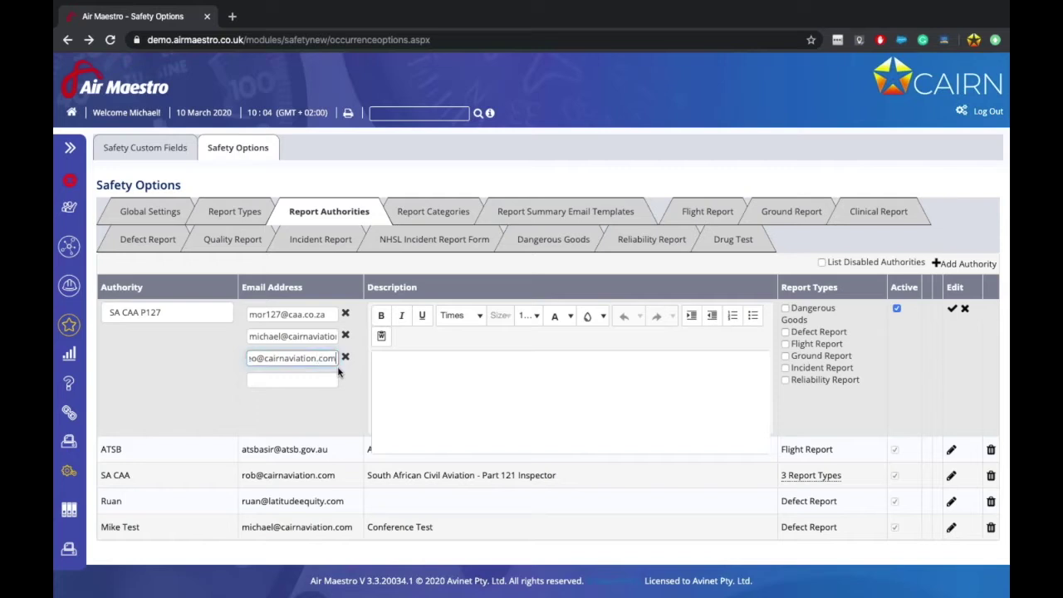
Step: Write the description 'Part 127 Operations regulator for MOR.'
click(474, 386)
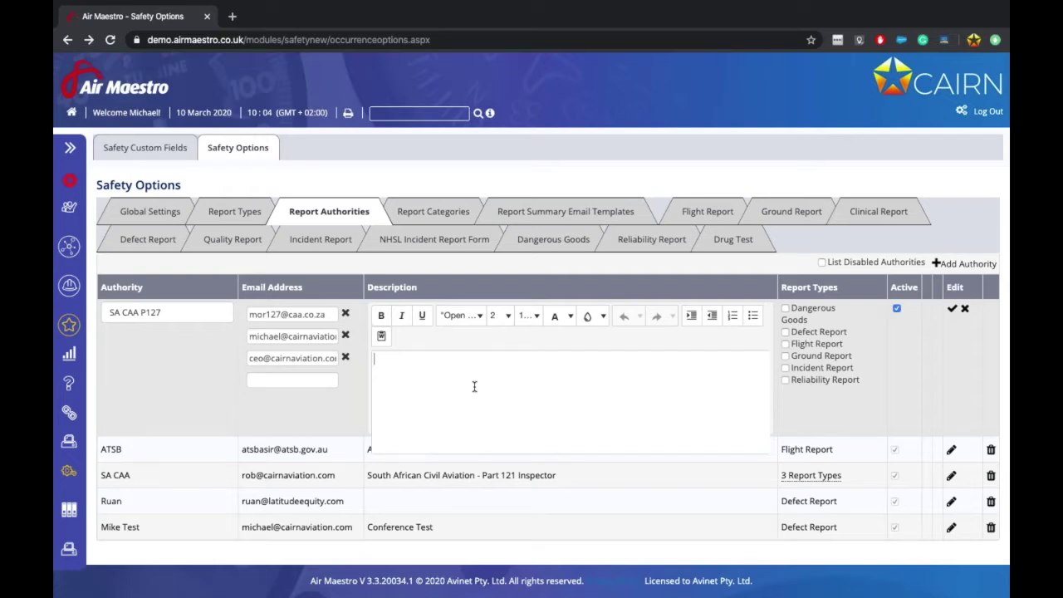
text(Part 127 Operations  regulator for MOR.)
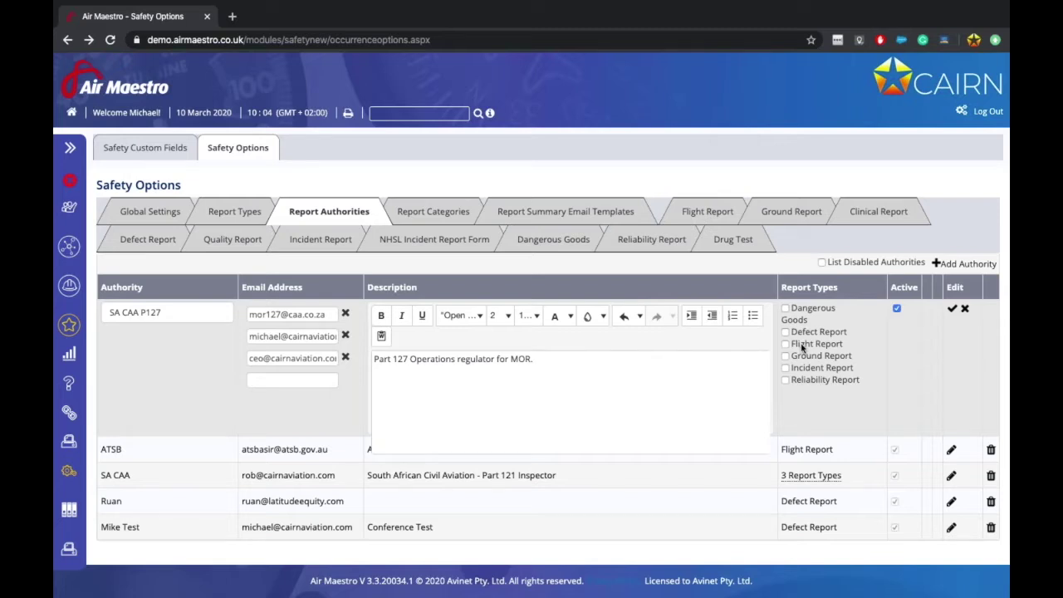
Step: Link it to Flight Report and Incident Report, then discard the new authority
click(785, 343)
click(806, 368)
click(964, 309)
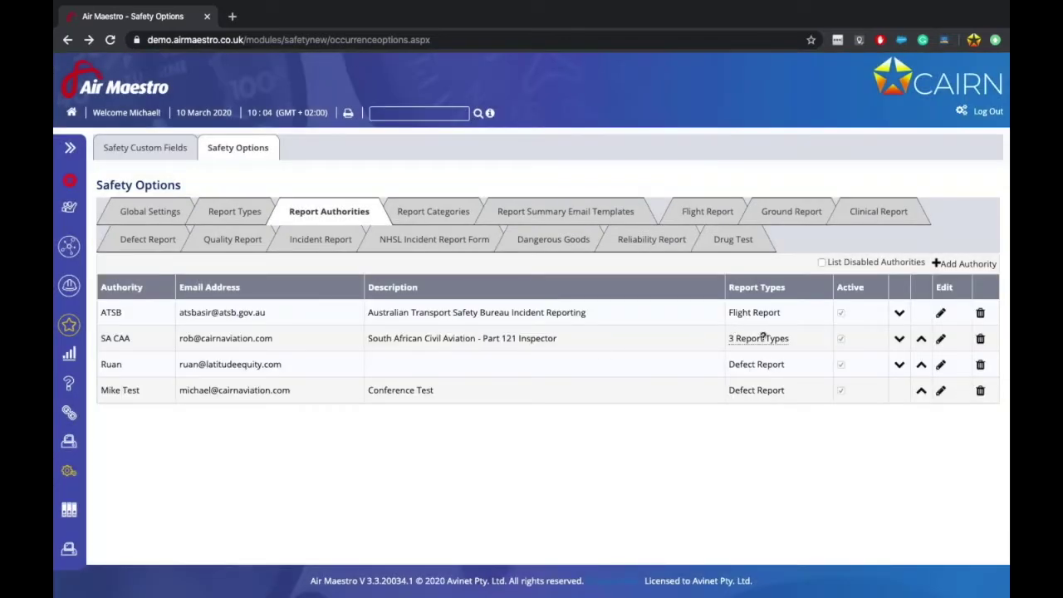
Step: Check the 3 Report Types filter, then switch to the Report Categories tree
mouse_move(759, 339)
click(424, 215)
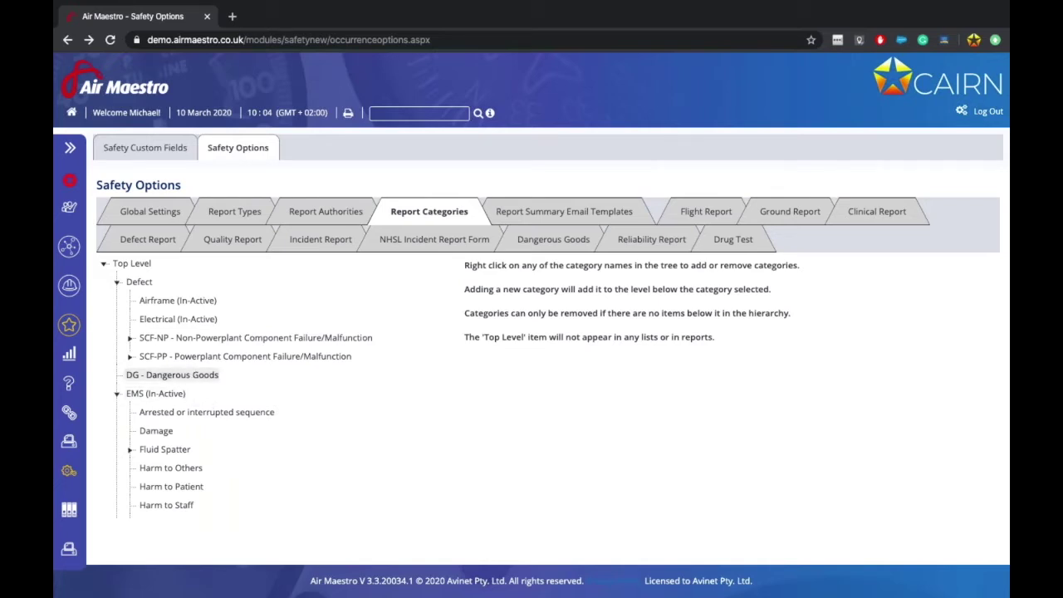
Step: Collapse the Defect, EMS, Flight, Ground and Quality categories
click(117, 282)
click(117, 319)
click(117, 338)
click(118, 357)
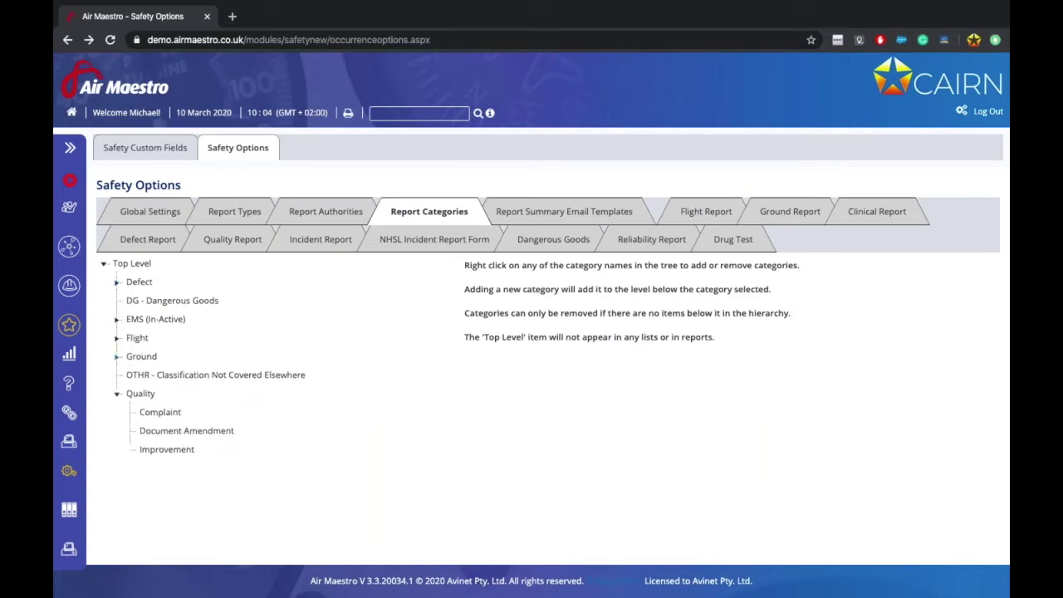
click(116, 393)
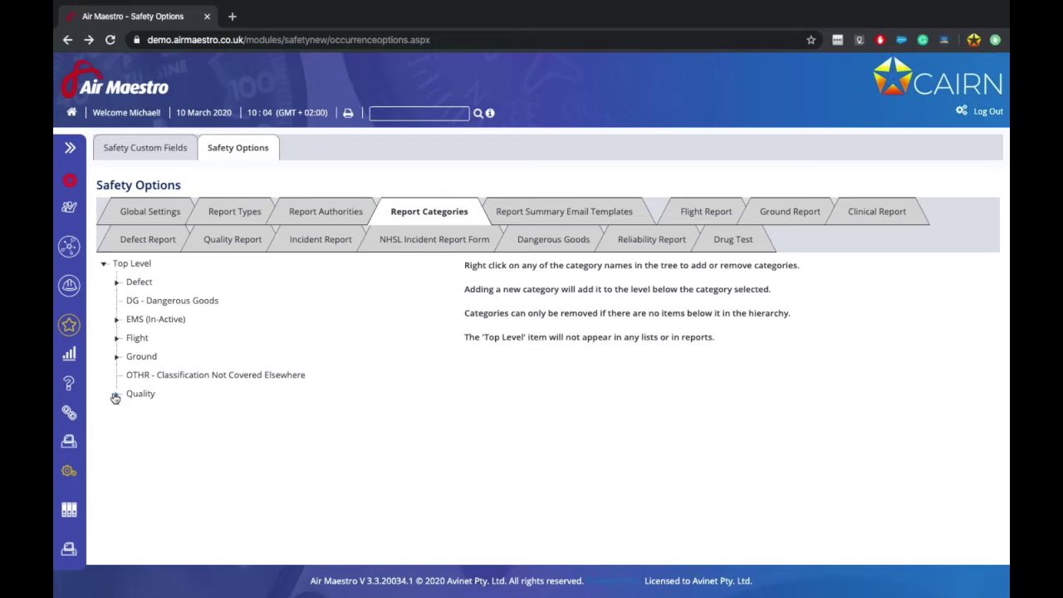
Step: Review Defect, Ground, OHS and Quality subcategories, leaving only Quality expanded
click(117, 282)
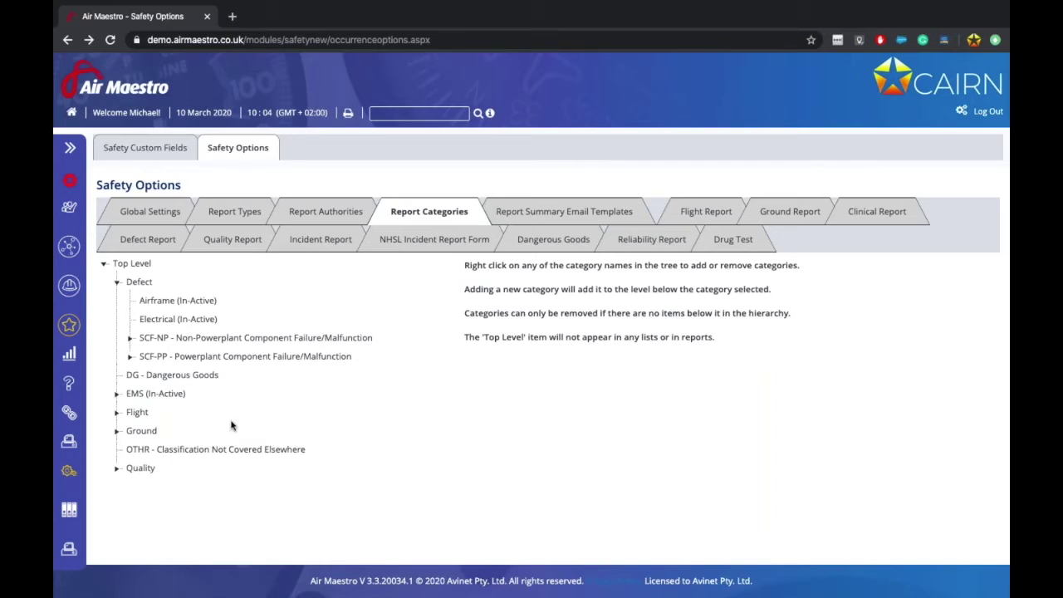
click(117, 431)
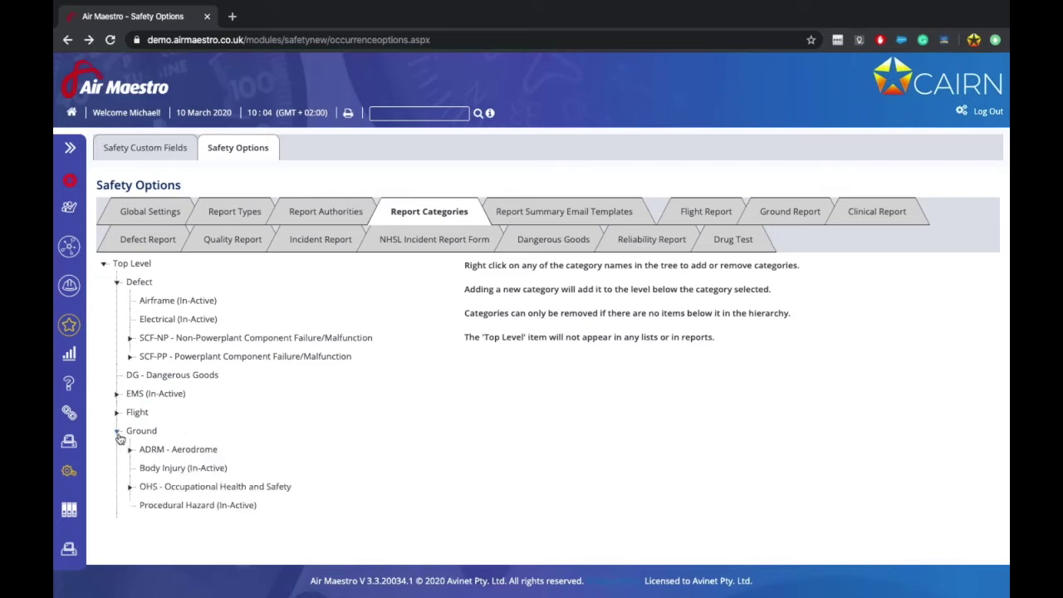
scroll(183, 467, down, 1)
click(129, 452)
click(129, 453)
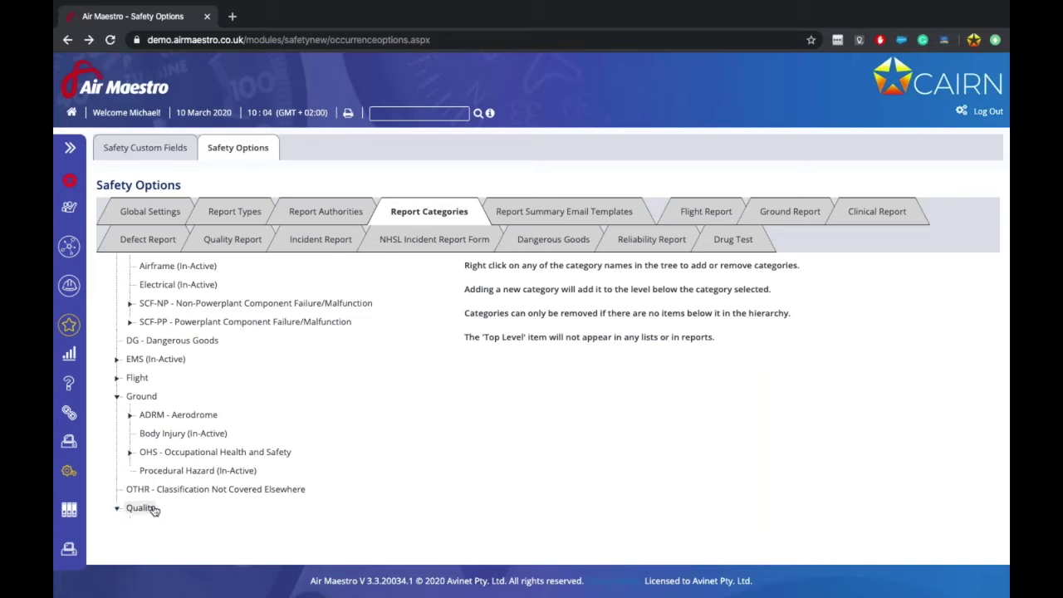
click(151, 508)
scroll(223, 408, up, 3)
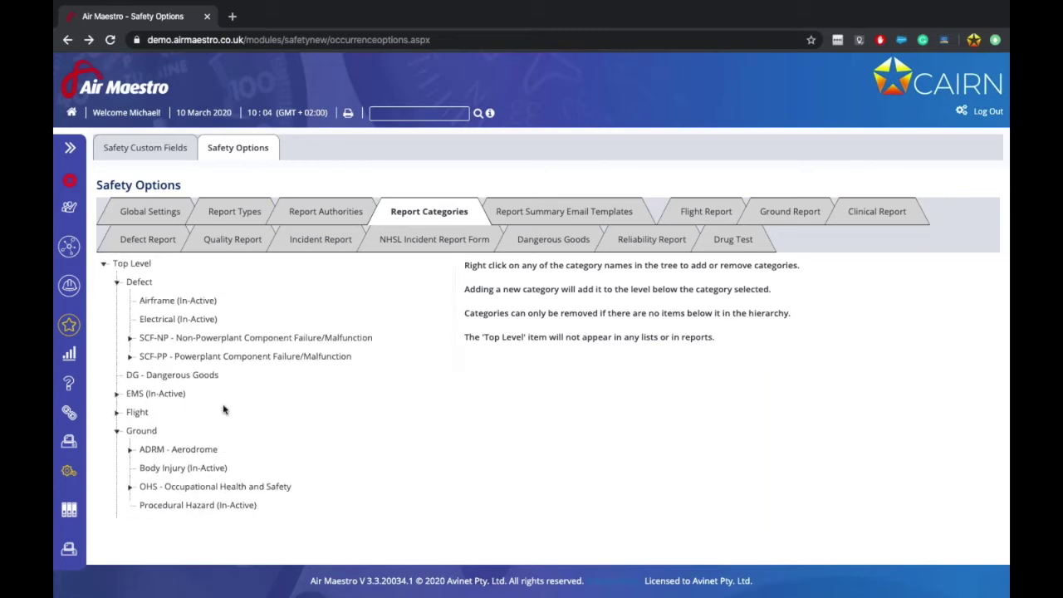
click(117, 283)
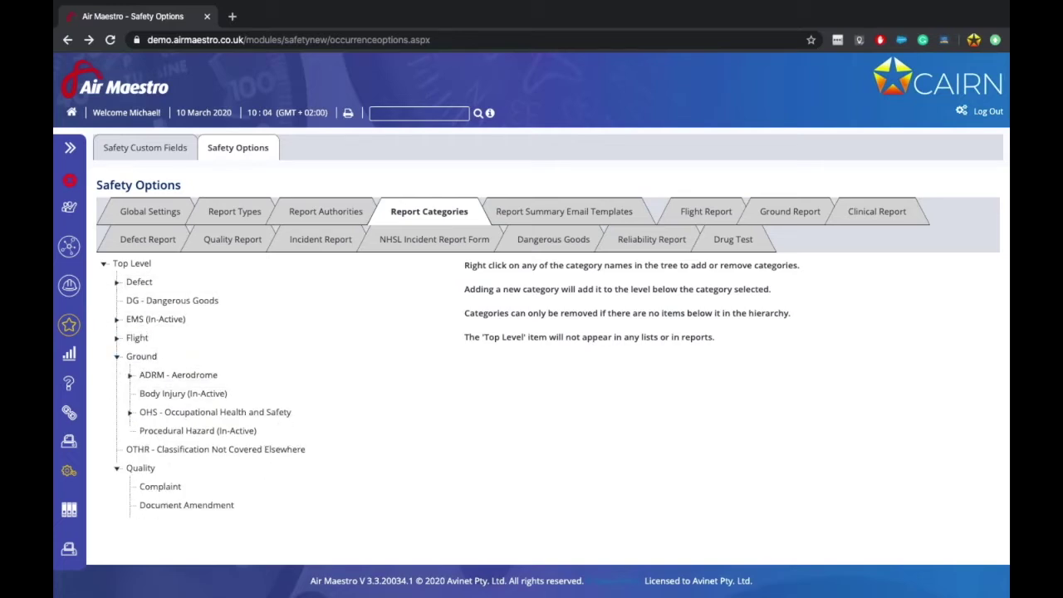
click(117, 358)
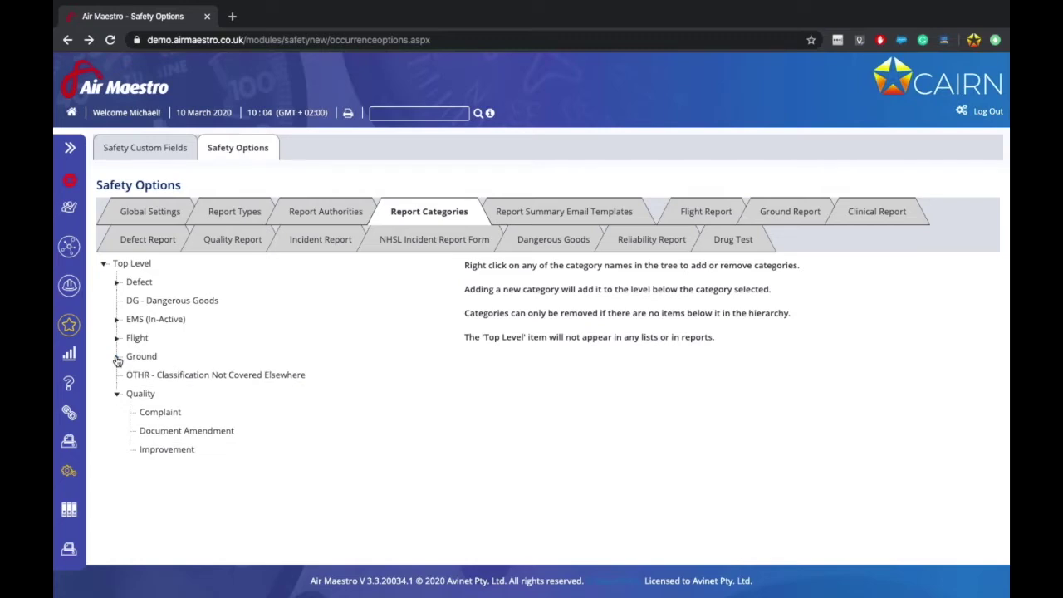
Step: Expand the Flight category and scroll through its occurrence codes
click(117, 338)
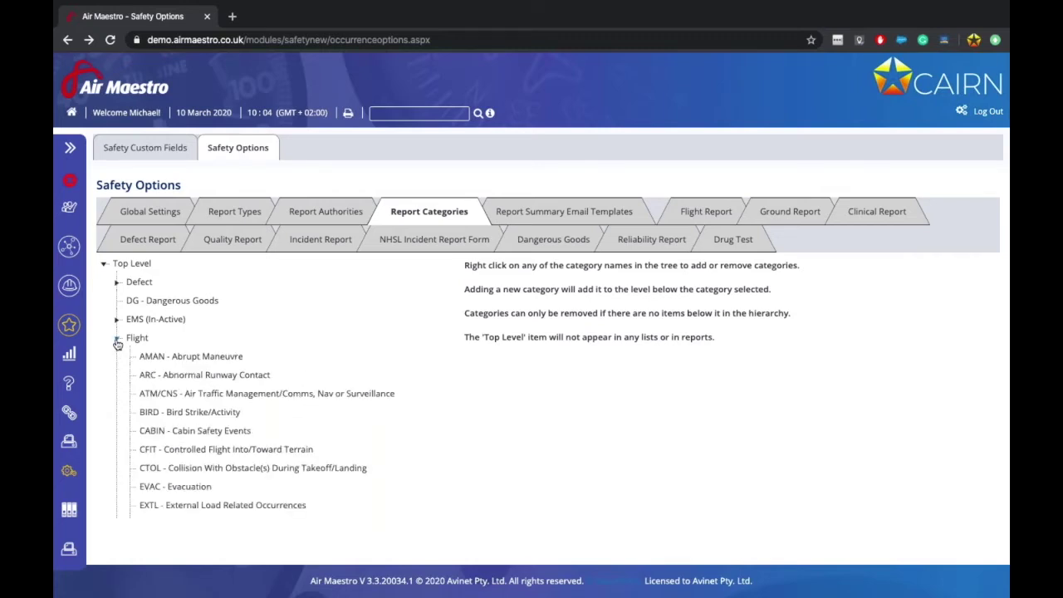
scroll(199, 415, down, 2)
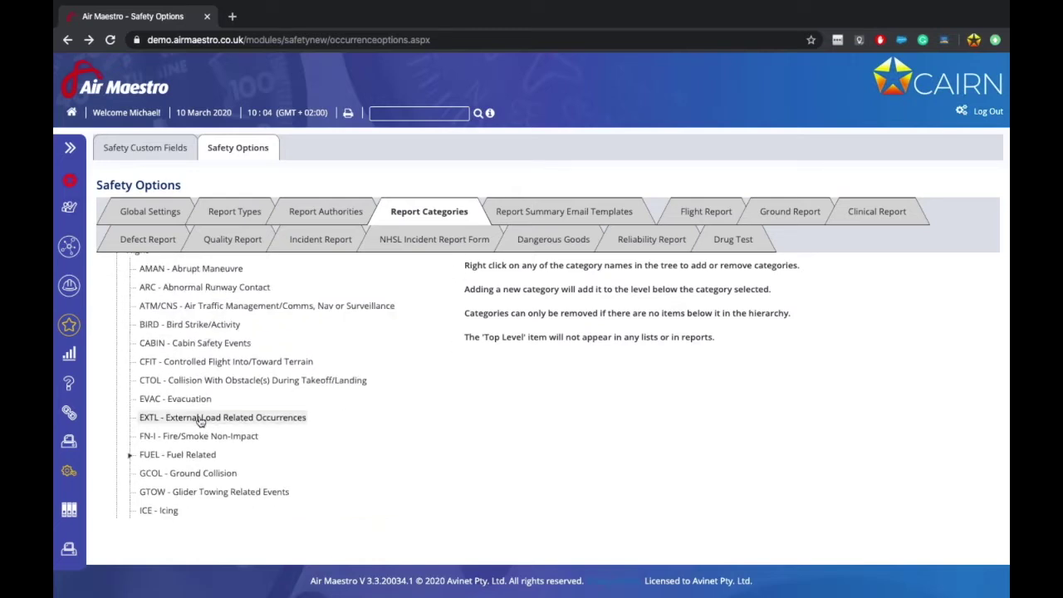
scroll(199, 421, up, 2)
scroll(178, 274, down, 2)
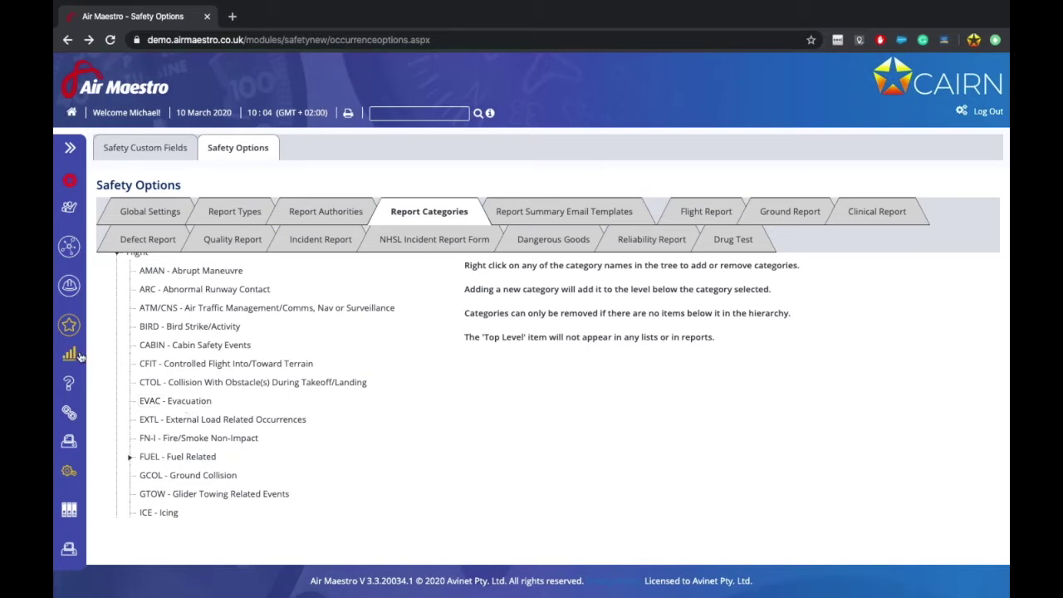
scroll(165, 378, down, 2)
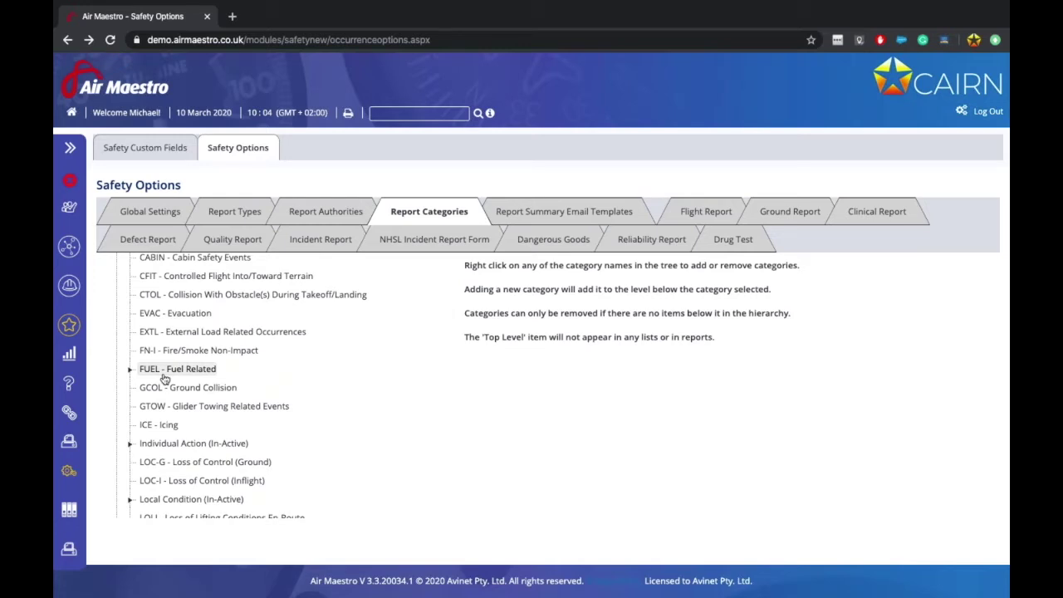
Step: Expand and collapse FUEL - Fuel Related and MAC - ACAS/Separation Loss to review their subtypes
click(130, 368)
scroll(249, 382, down, 1)
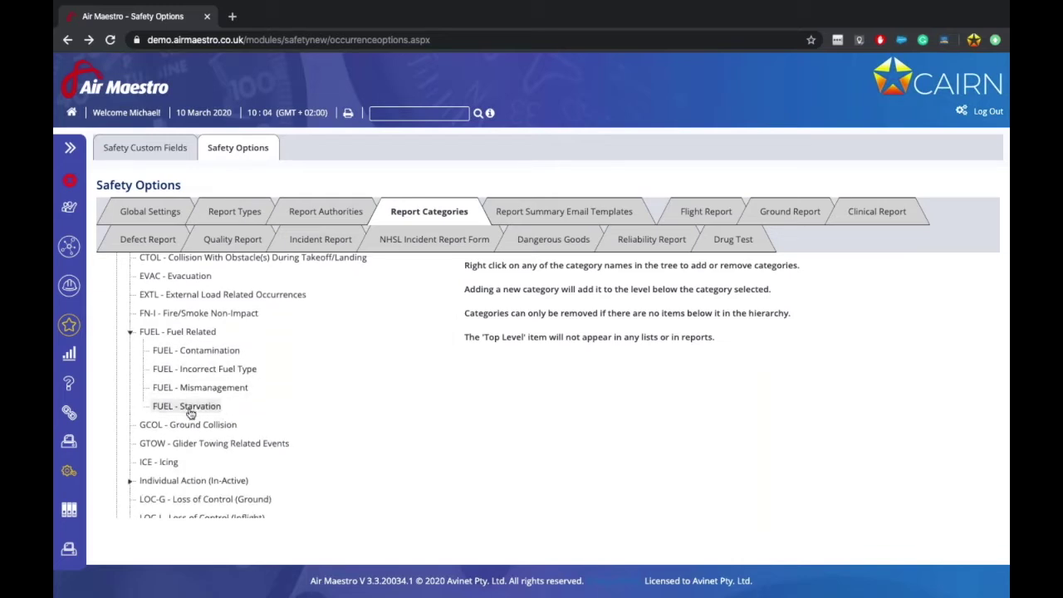
click(130, 331)
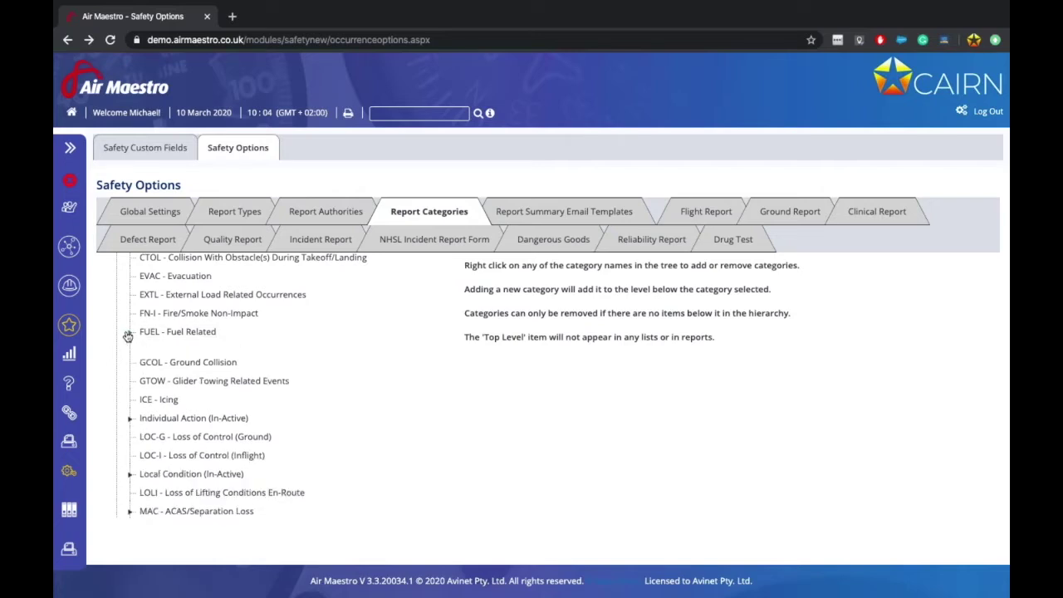
scroll(182, 382, down, 4)
click(130, 420)
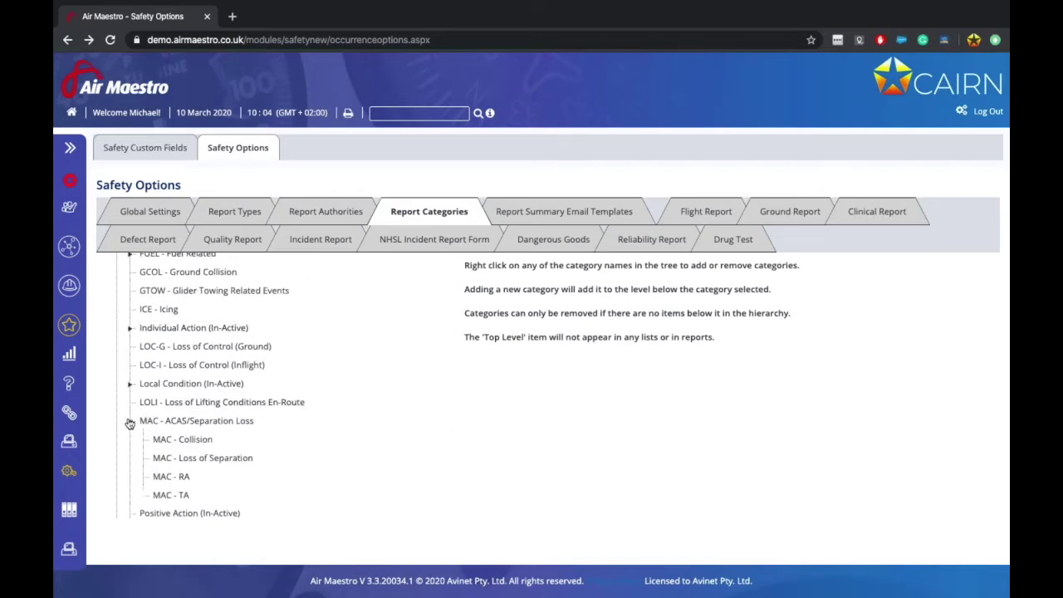
scroll(199, 380, down, 1)
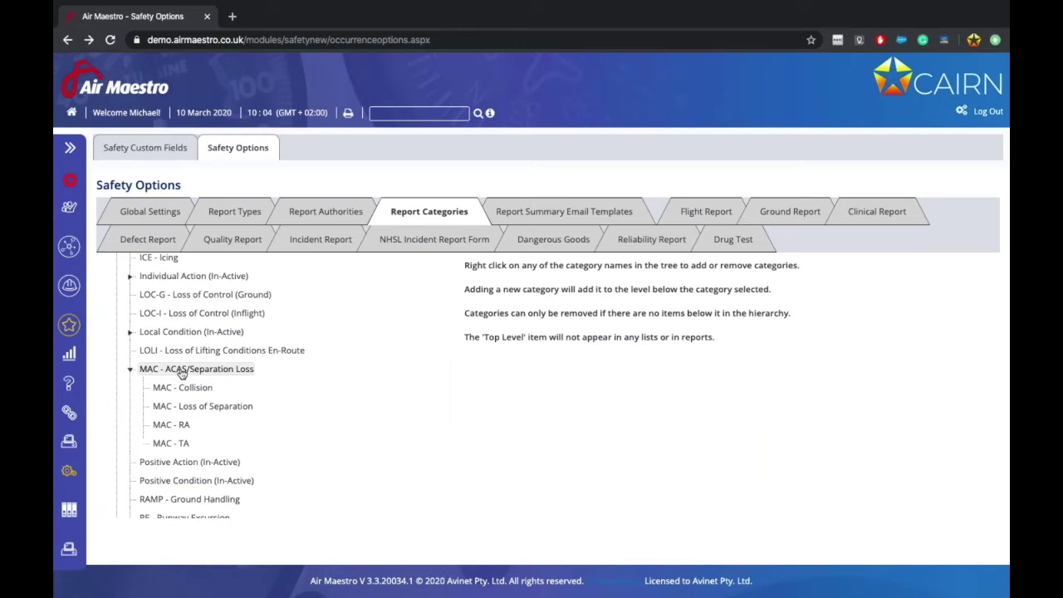
scroll(238, 425, down, 1)
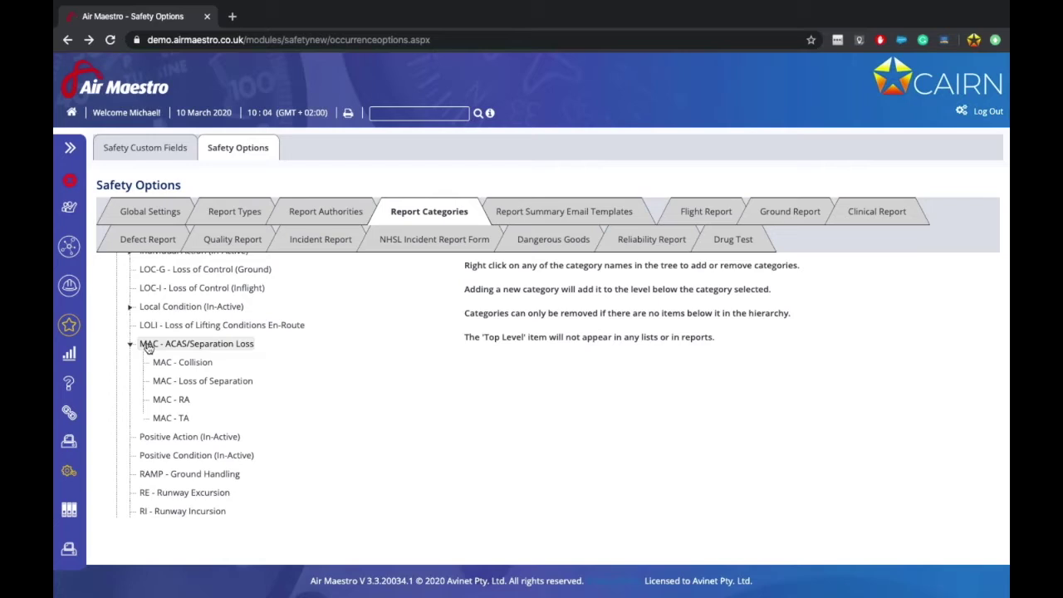
click(130, 343)
scroll(129, 343, down, 3)
scroll(249, 373, down, 1)
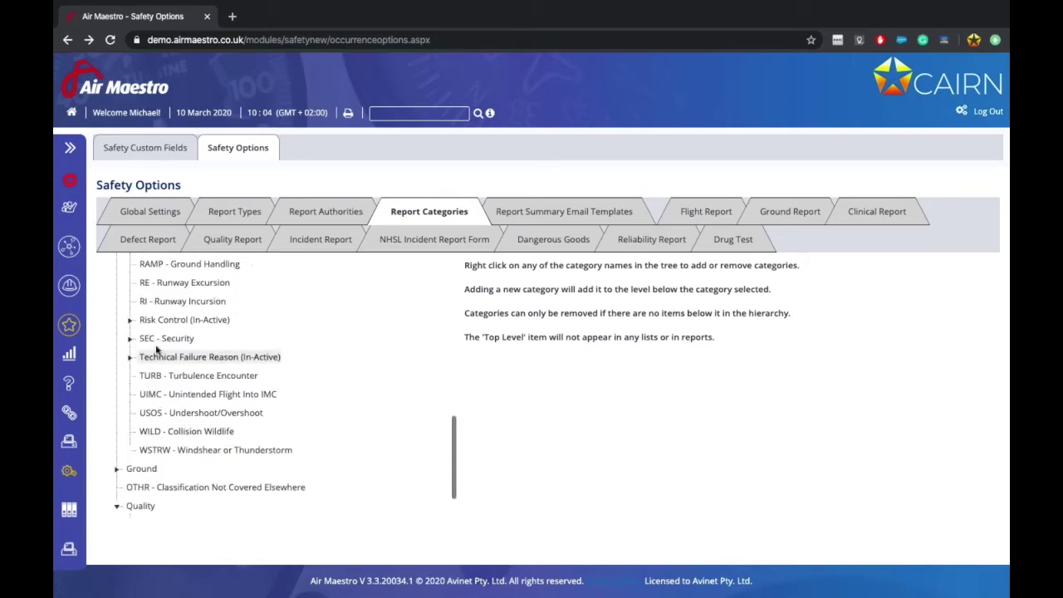
Step: Expand SEC - Security and scroll through its subcategories
click(130, 338)
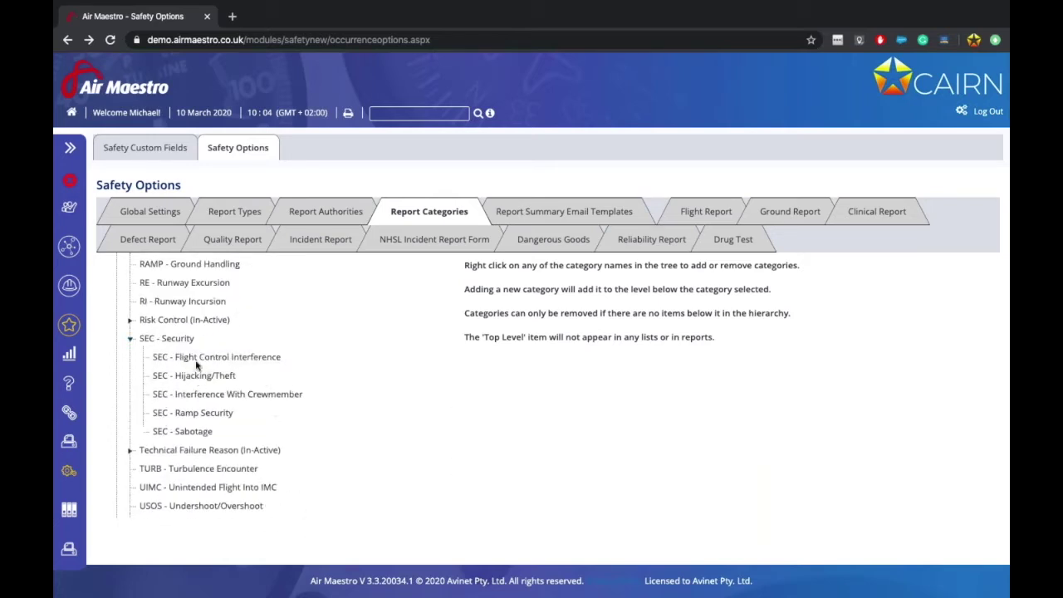
scroll(190, 429, down, 4)
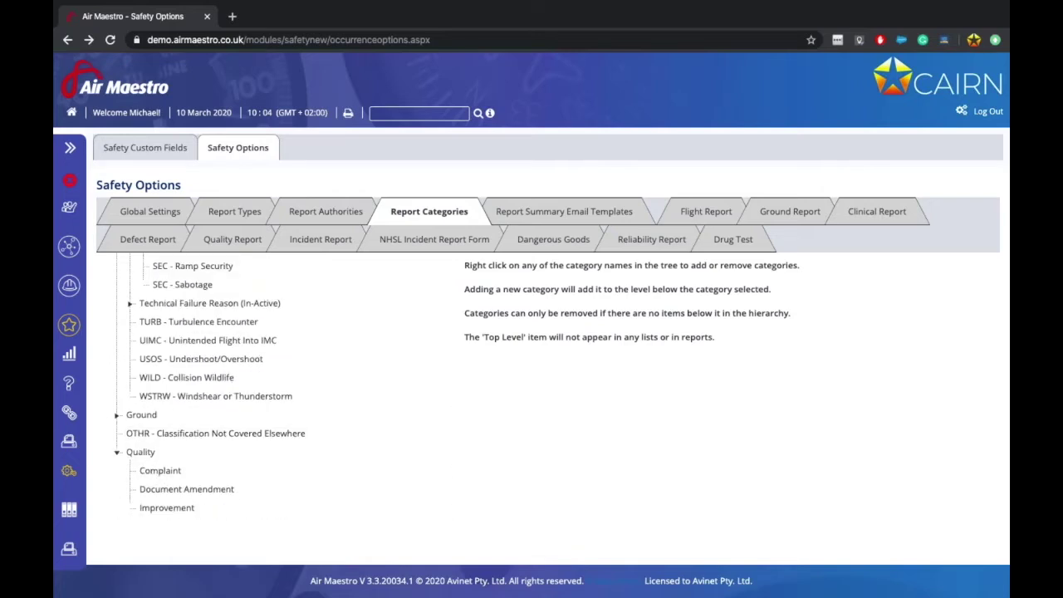
scroll(162, 474, up, 5)
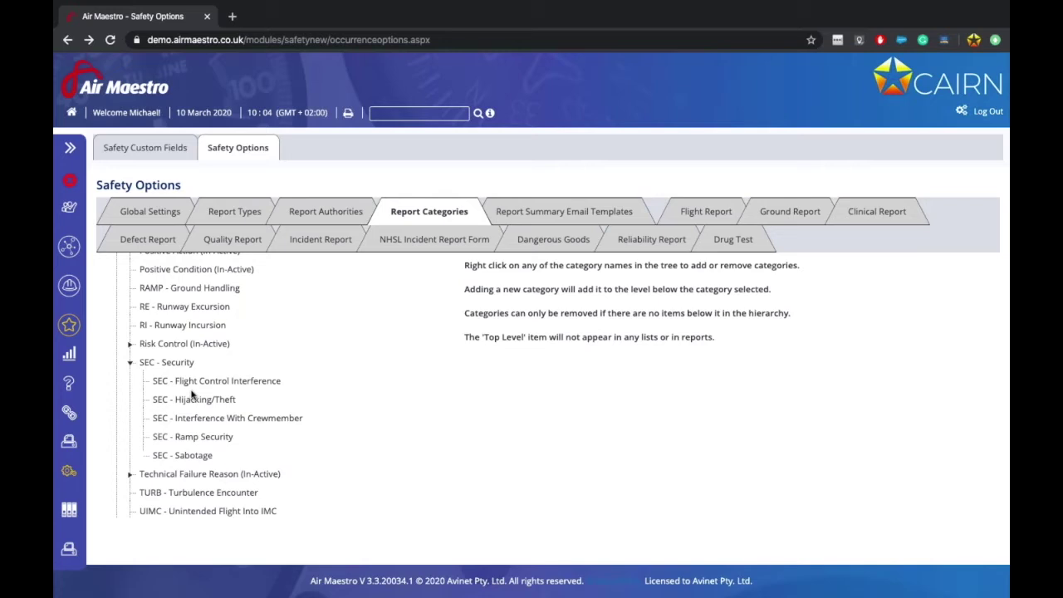
scroll(191, 394, down, 4)
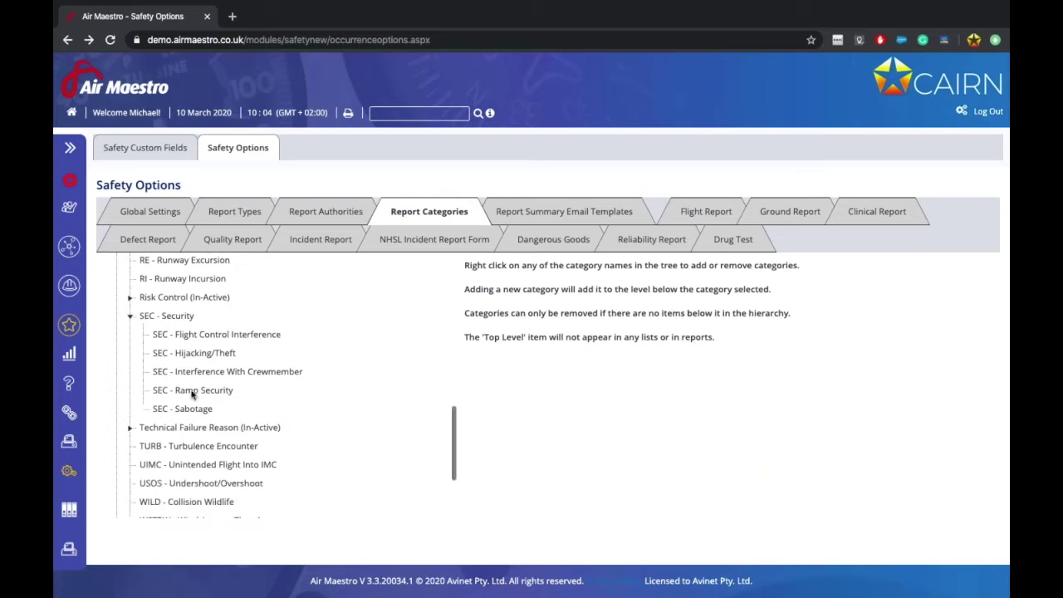
scroll(191, 394, up, 2)
scroll(208, 447, down, 1)
scroll(207, 447, up, 15)
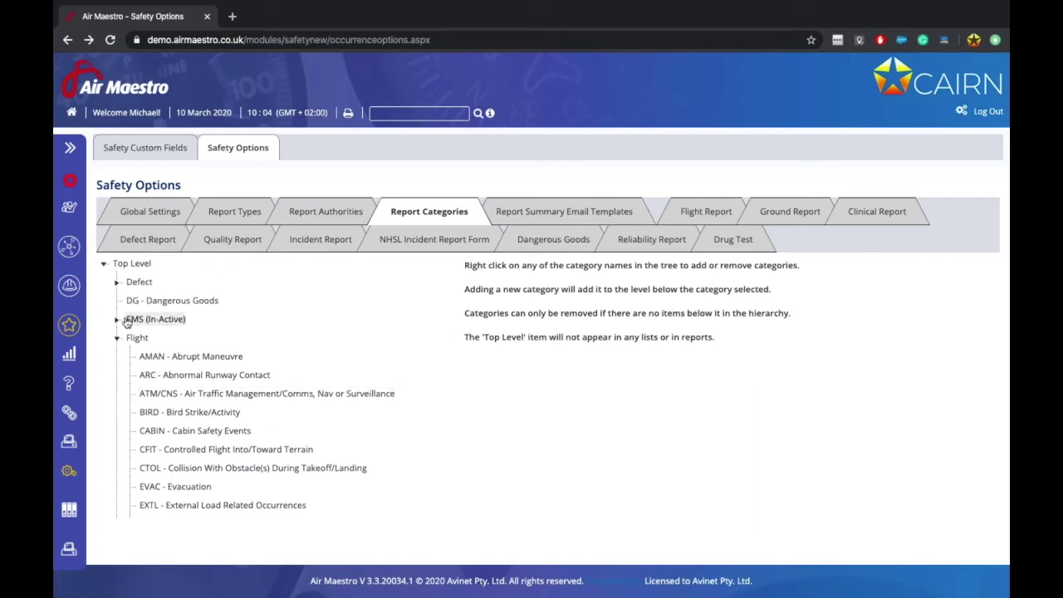
Step: Expand EMS (In-Active) and Defect, and briefly open SCF-NP's component failure types
click(117, 318)
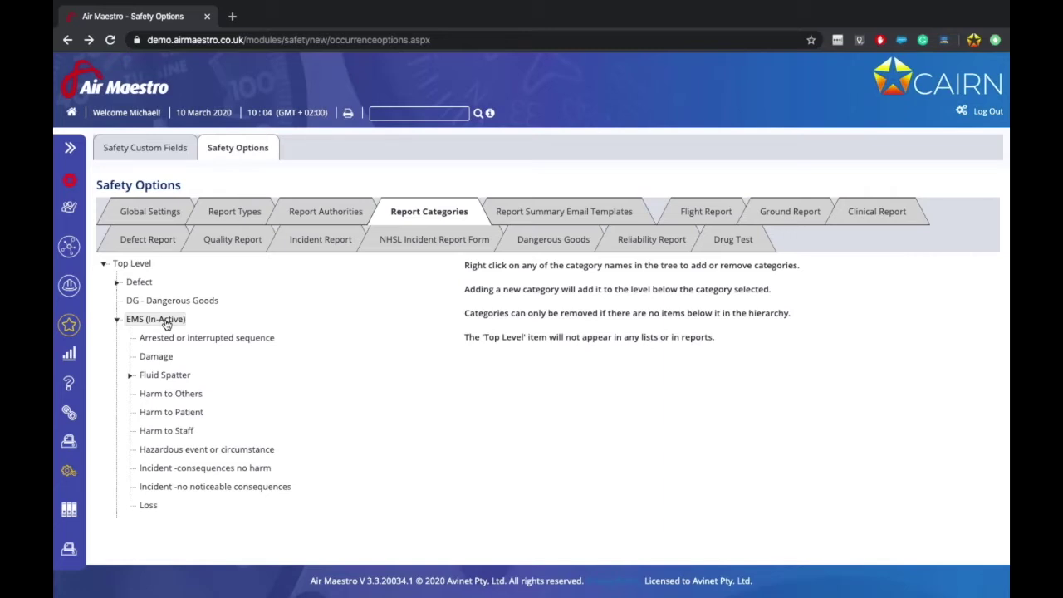
click(117, 282)
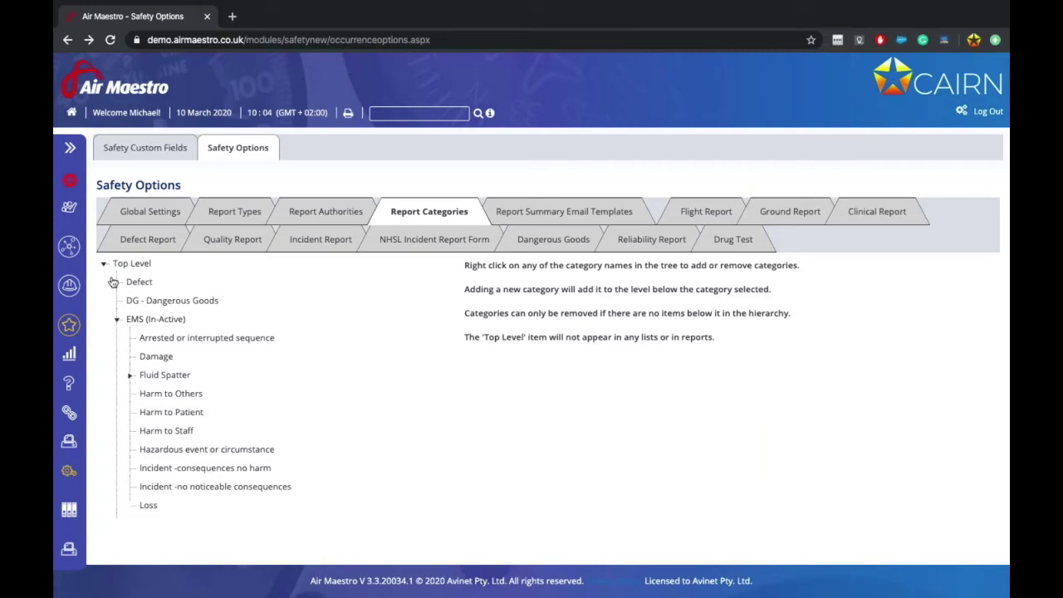
click(130, 338)
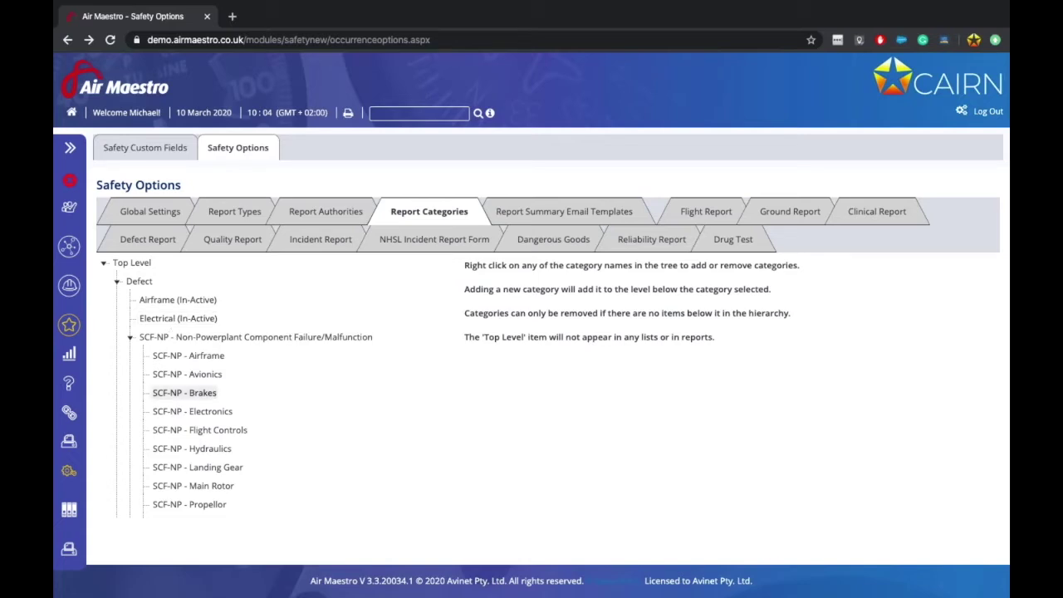
scroll(186, 398, down, 2)
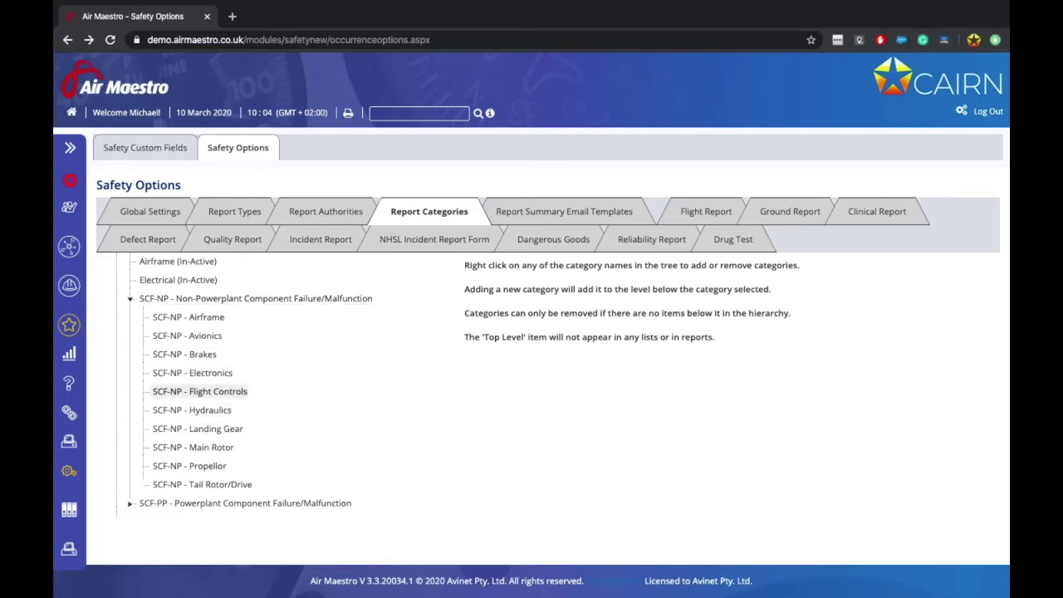
scroll(131, 382, up, 1)
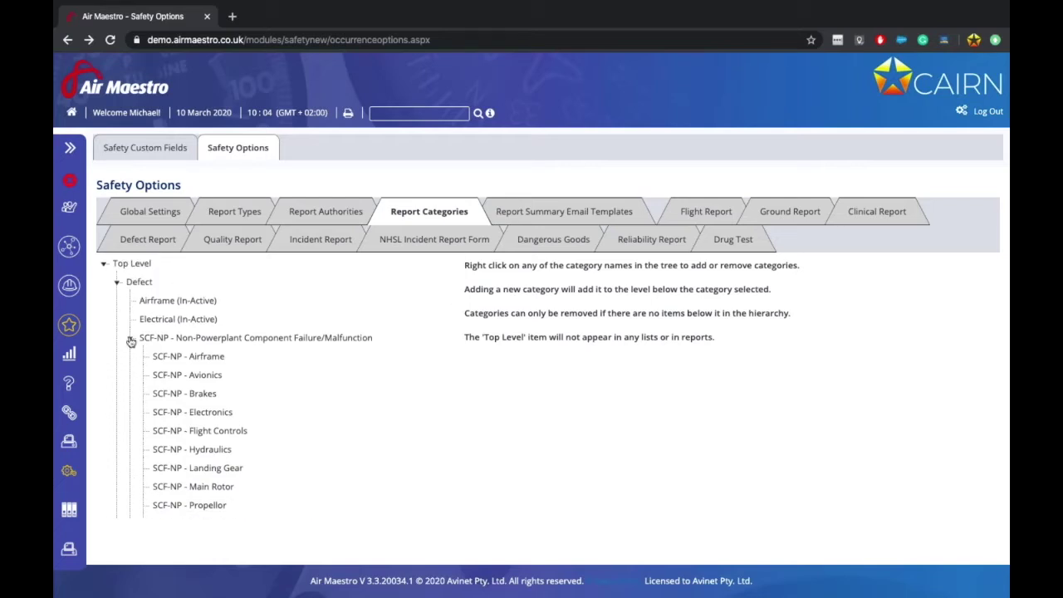
click(129, 338)
scroll(271, 365, down, 1)
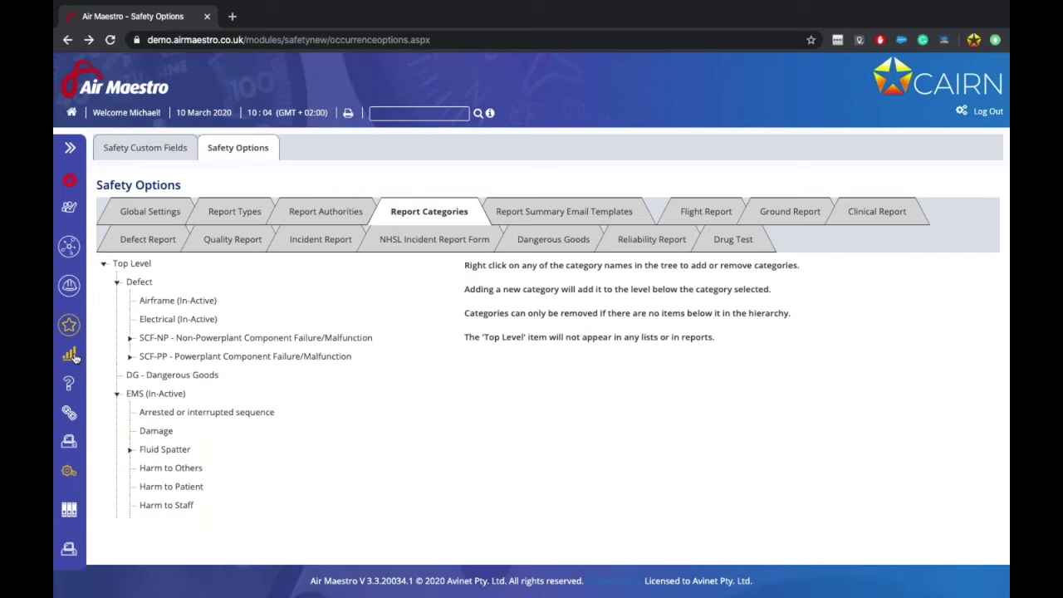
click(565, 212)
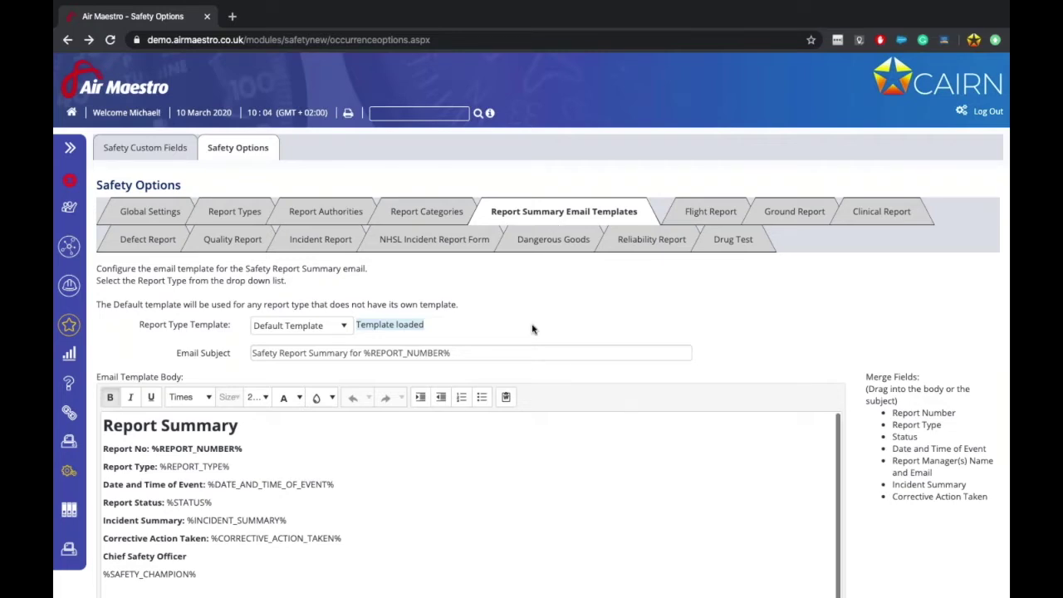
scroll(532, 330, down, 2)
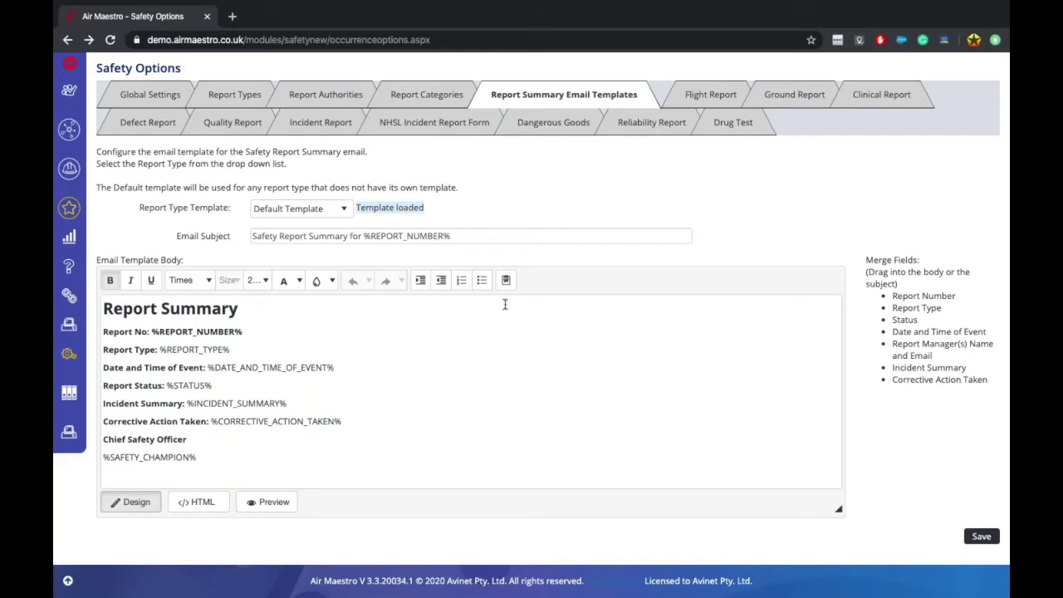
click(326, 207)
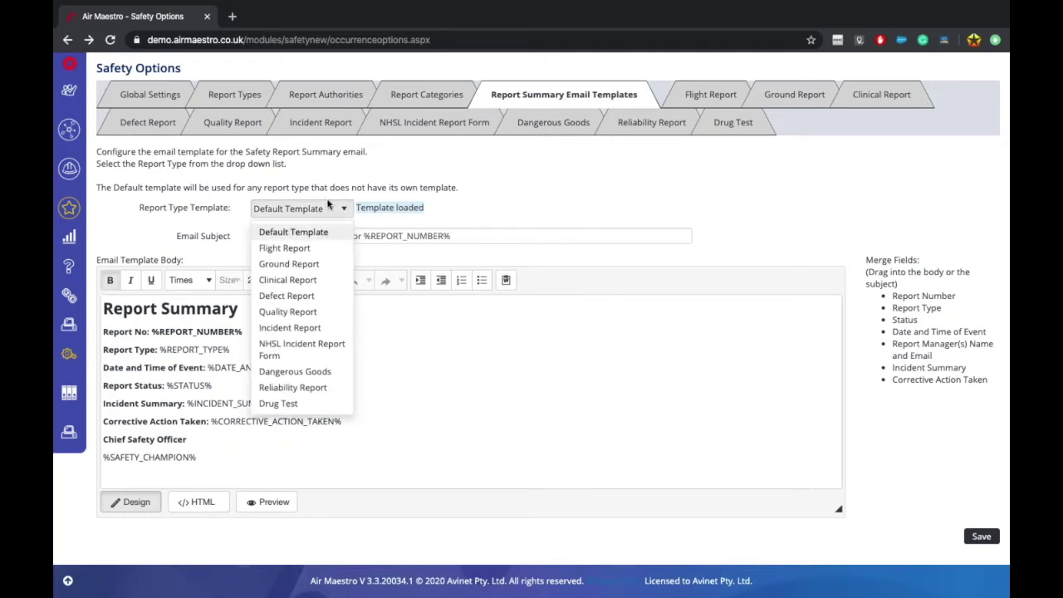
click(569, 215)
click(274, 235)
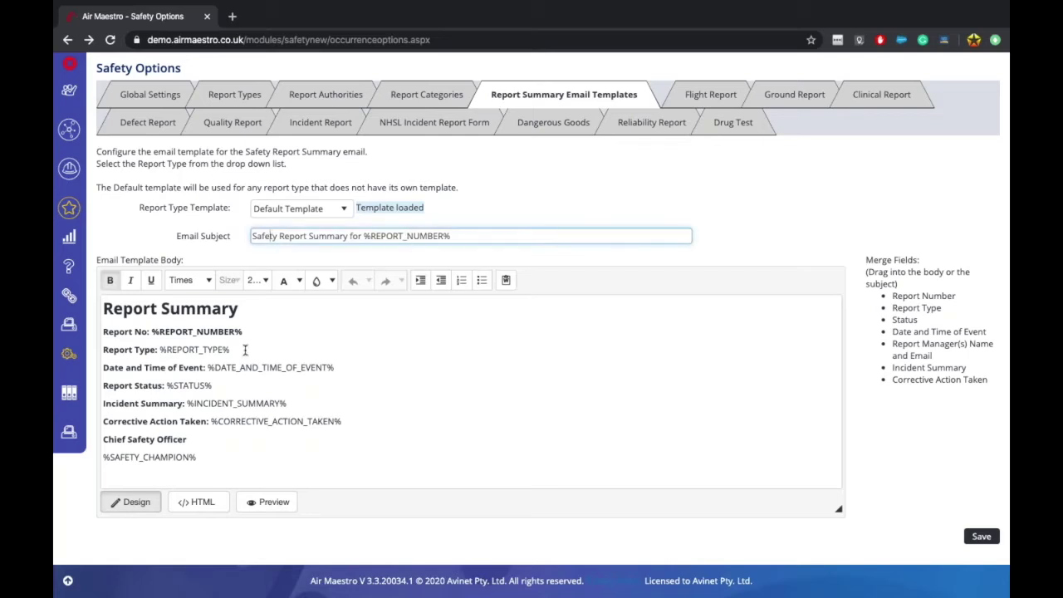
click(154, 331)
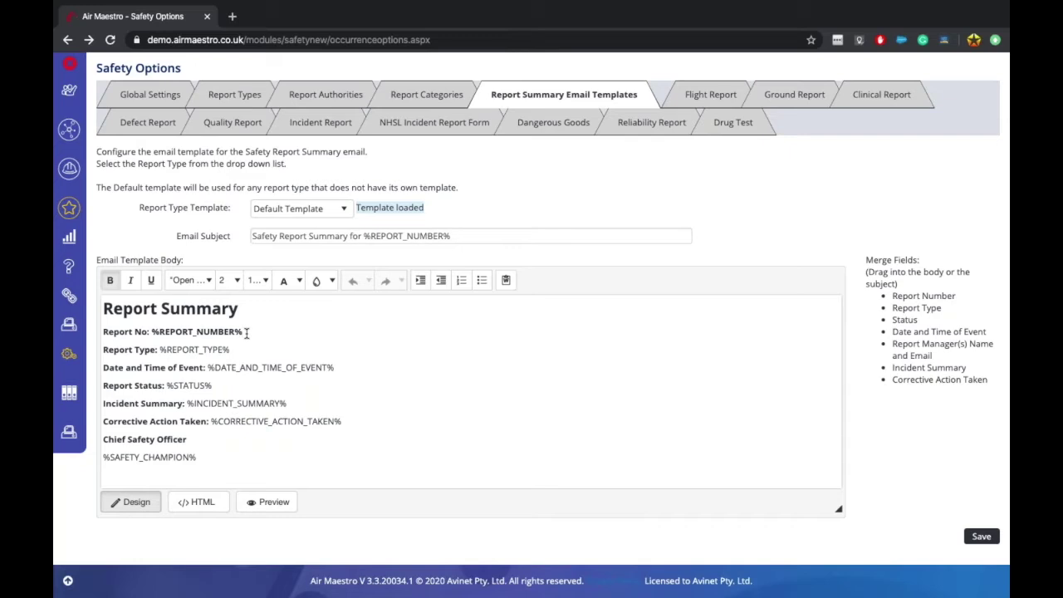
click(126, 332)
drag(151, 331, 243, 331)
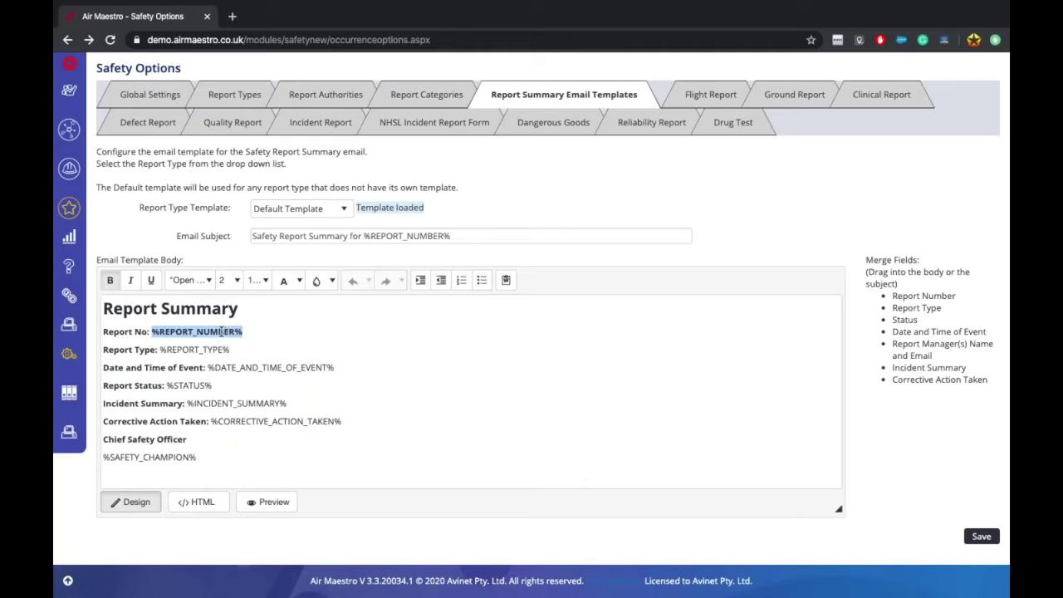
drag(920, 311, 427, 337)
click(423, 340)
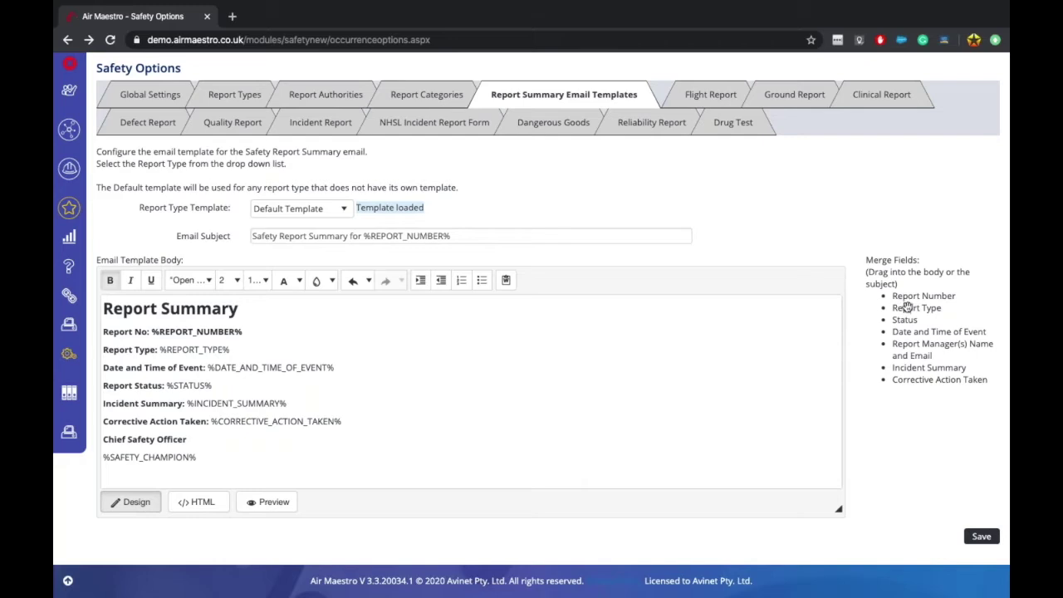
drag(905, 311, 337, 339)
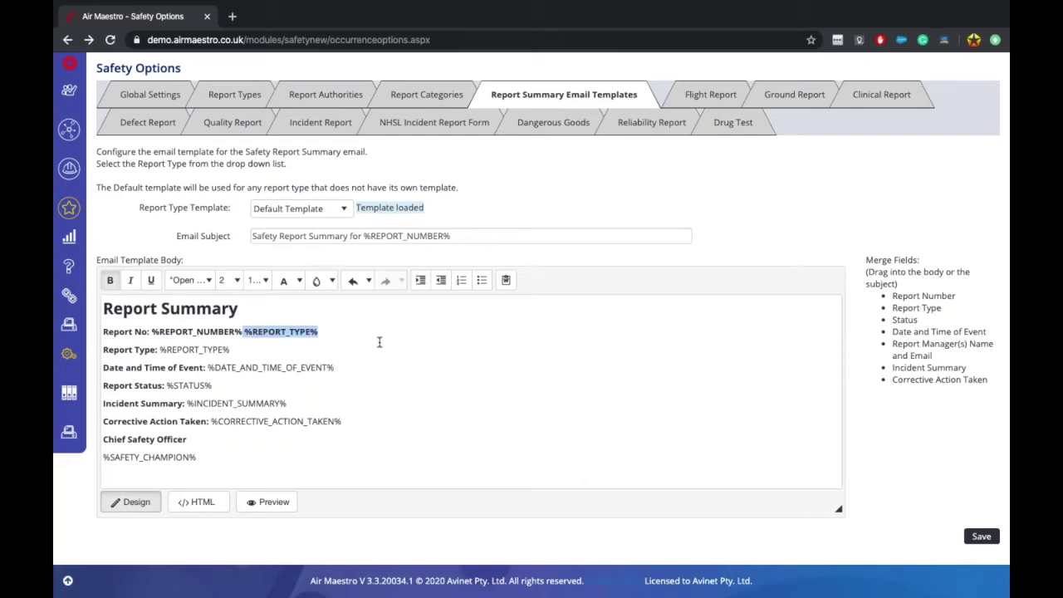
key(Delete)
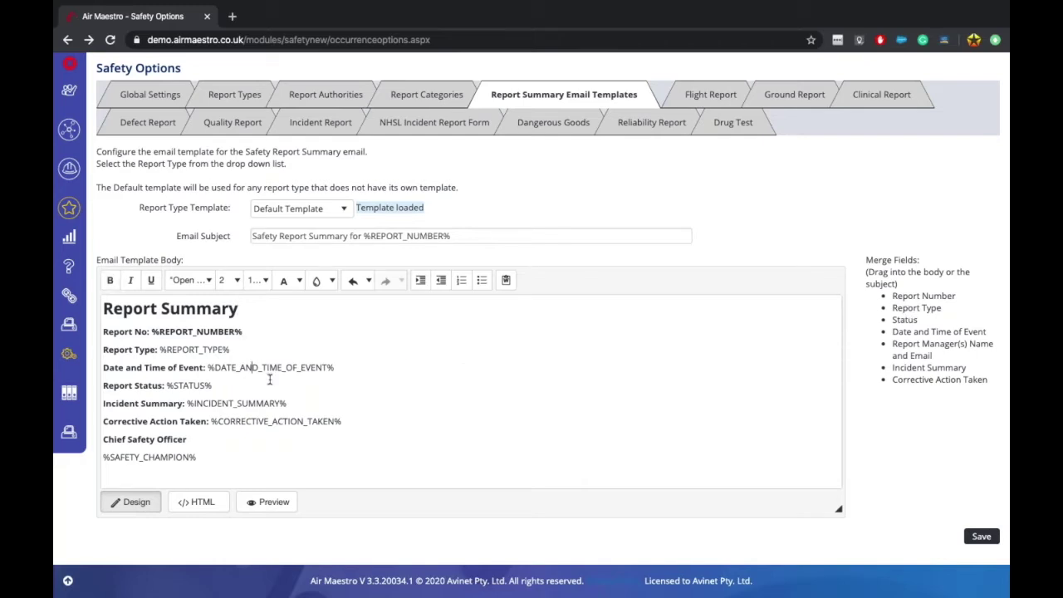
click(278, 480)
click(496, 400)
click(340, 209)
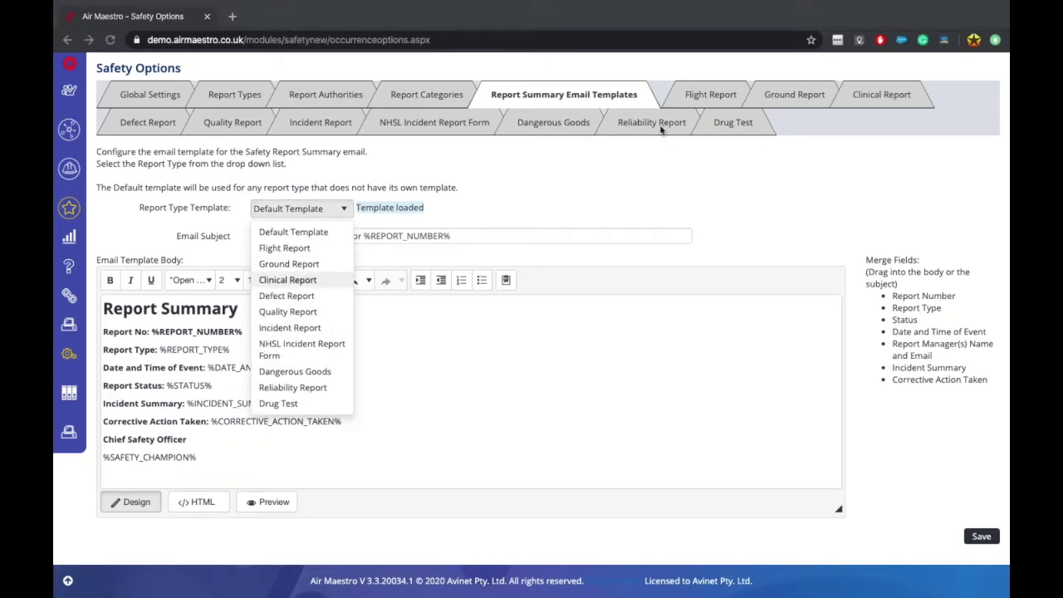
click(287, 280)
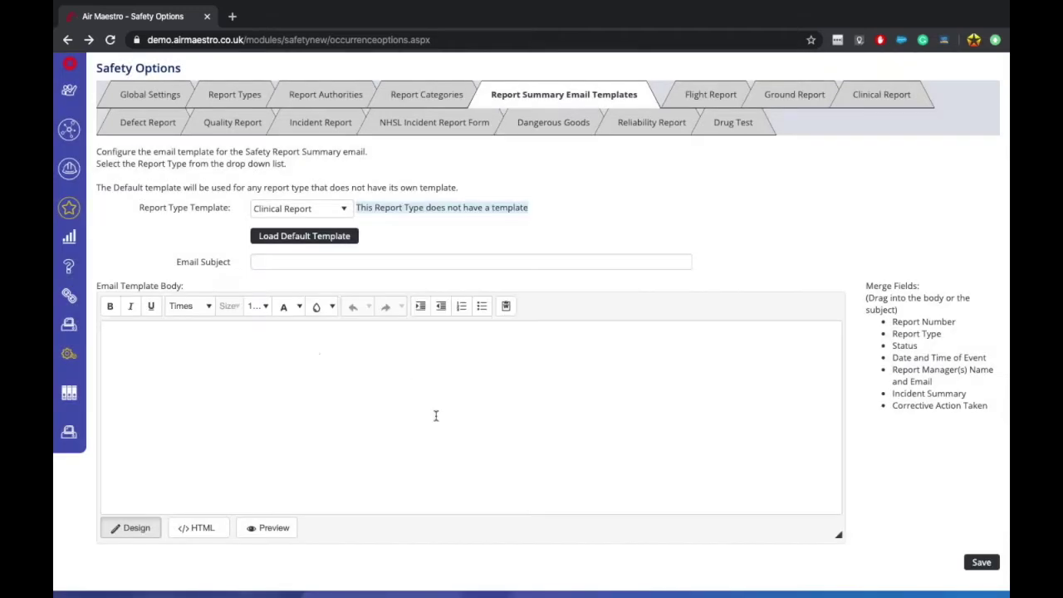
scroll(431, 415, down, 1)
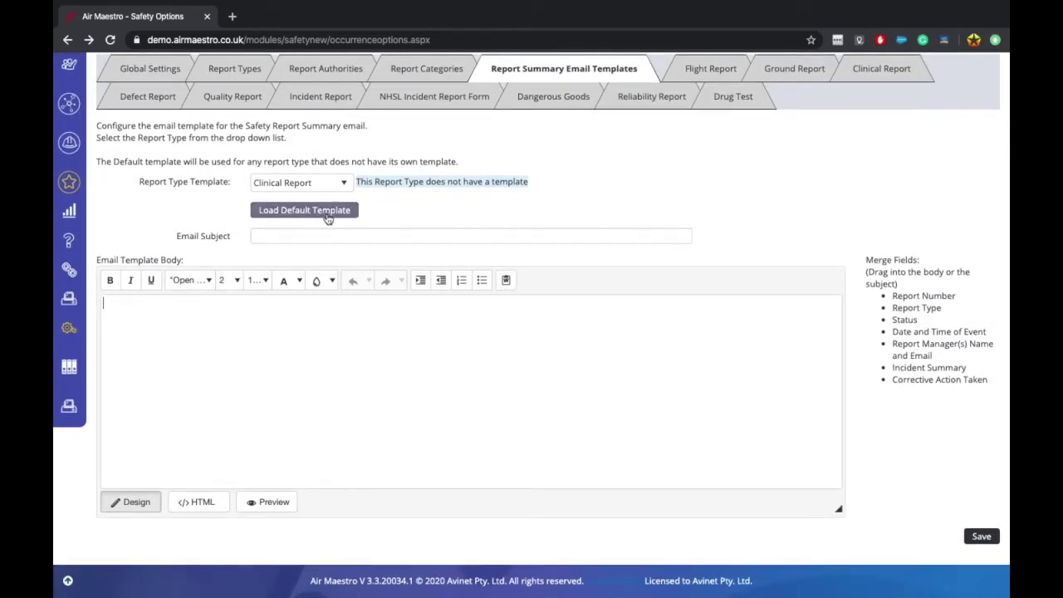
click(341, 212)
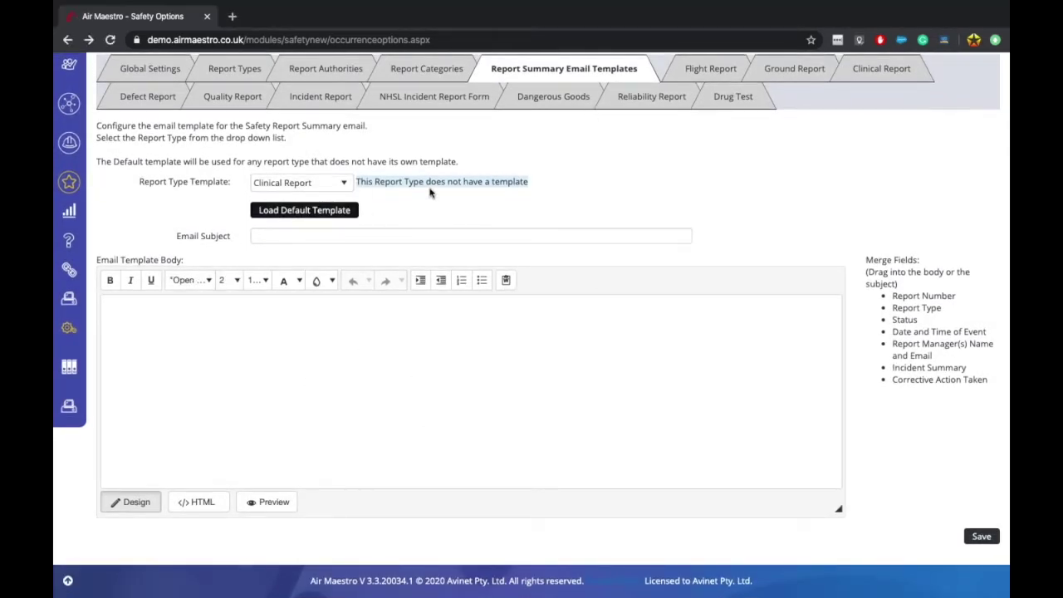
click(340, 184)
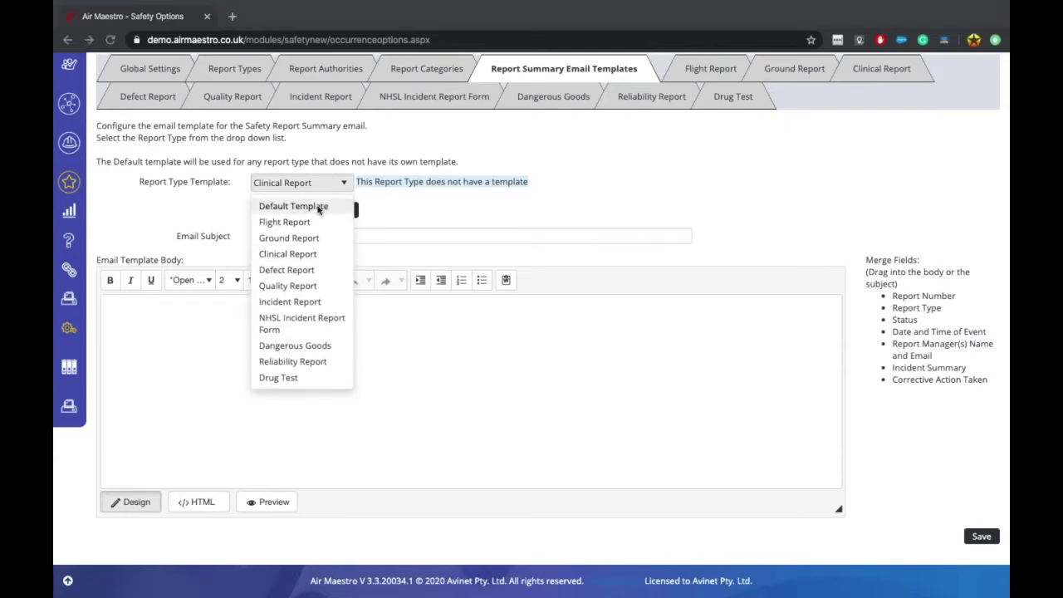
key(Return)
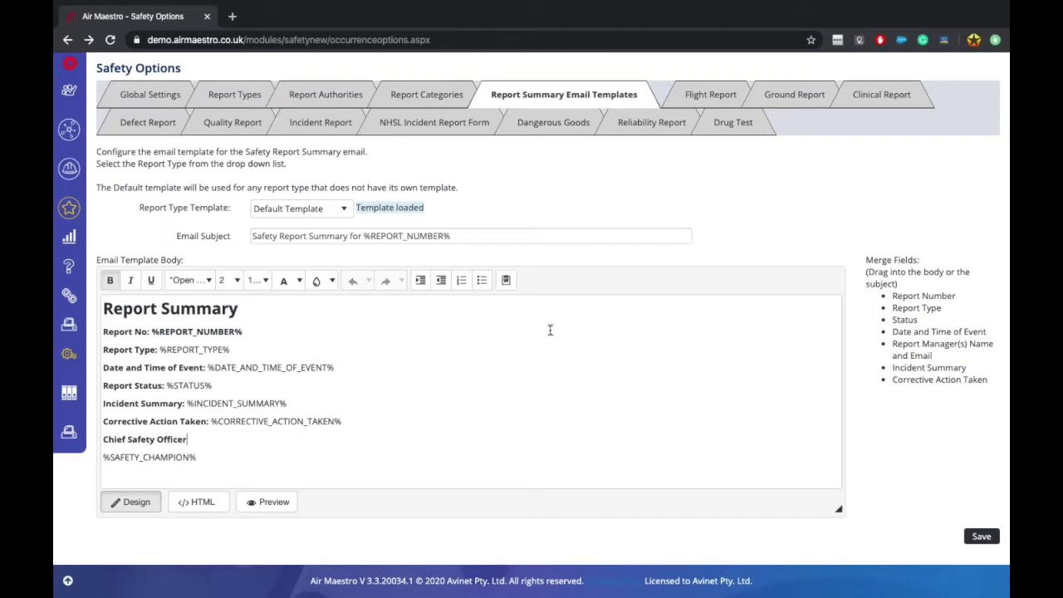
click(289, 470)
scroll(588, 259, up, 2)
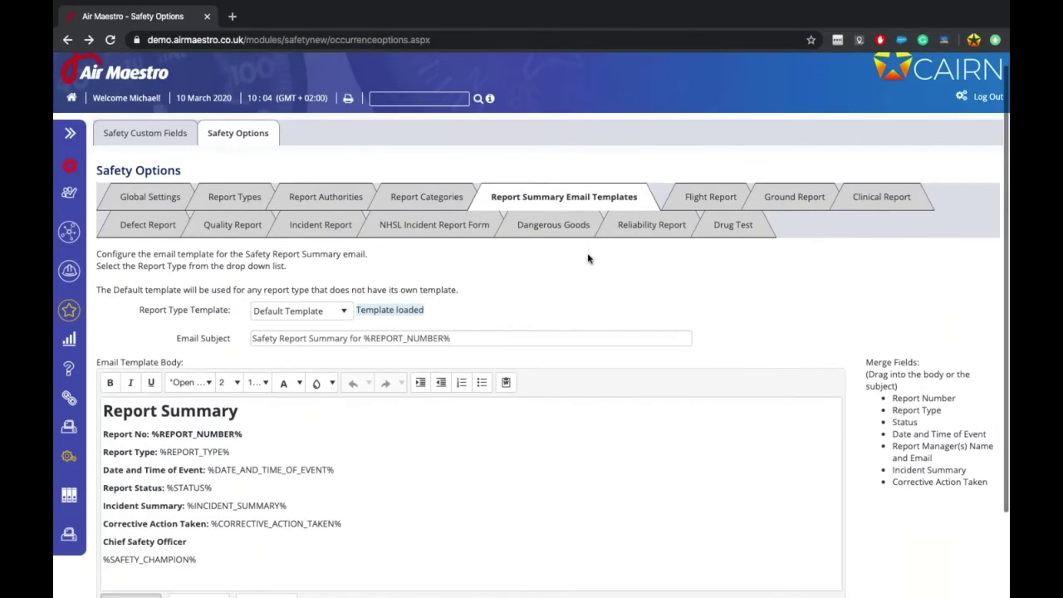
Step: View the Flight Report safety officer settings, then return to the Report Types table
click(708, 199)
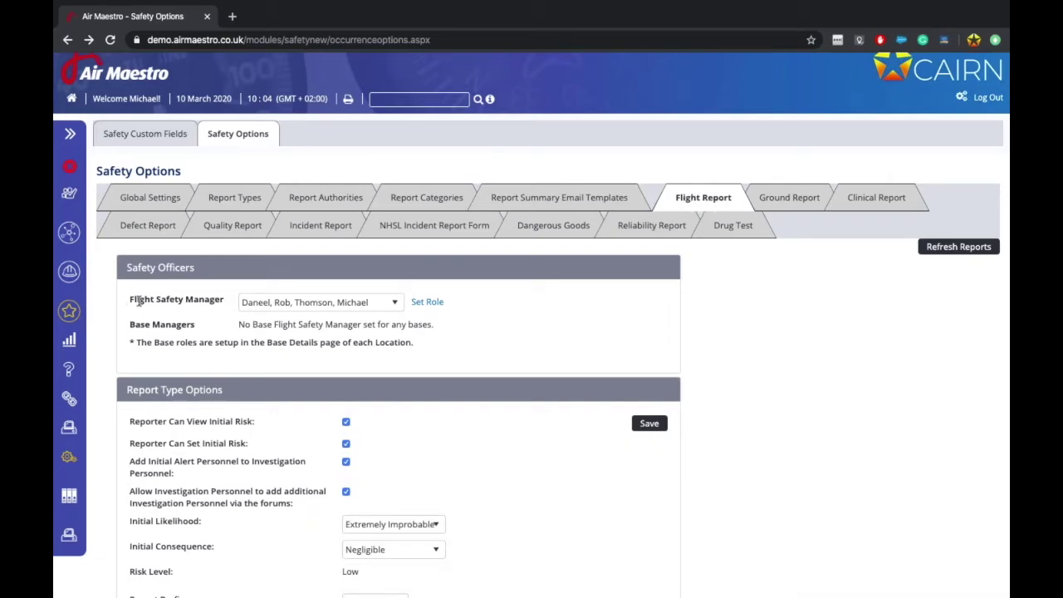
drag(129, 298, 216, 305)
click(216, 305)
click(232, 195)
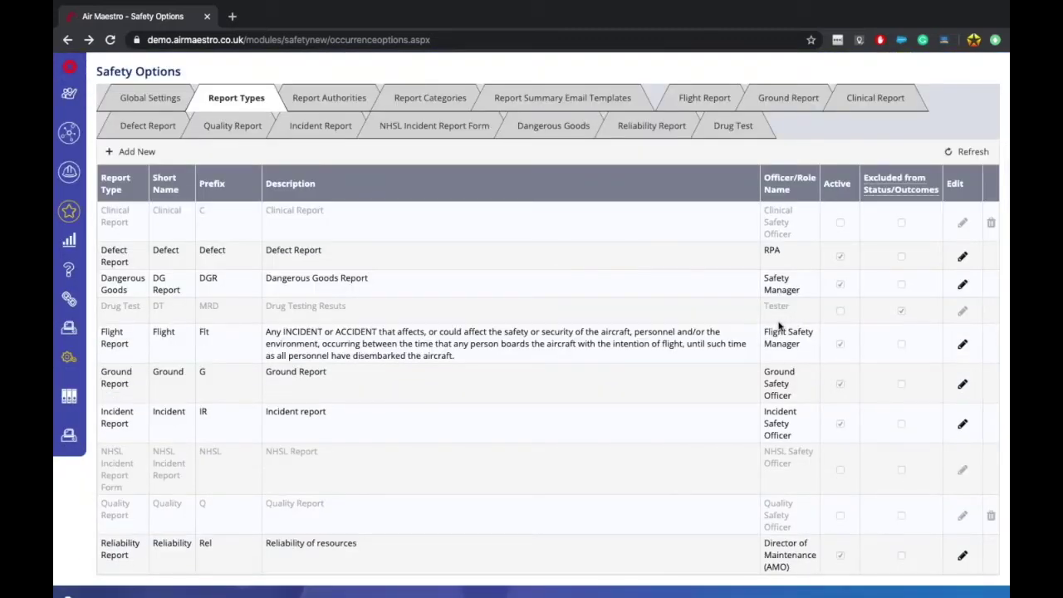
Step: Rename the Flight Report officer role to 'Flight Safety Manager AA'
click(962, 344)
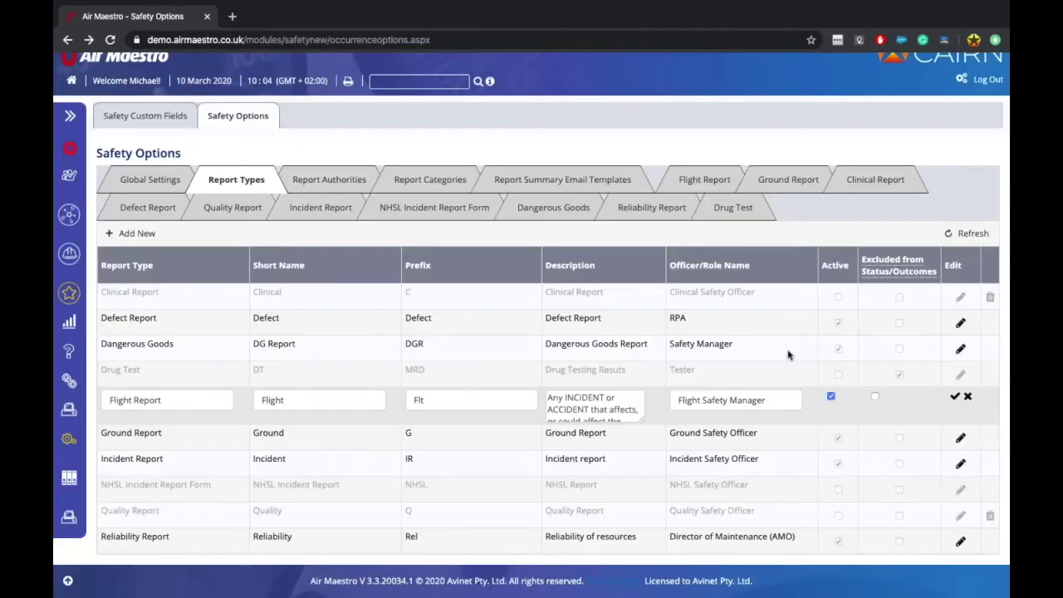
click(784, 399)
text(AA)
click(952, 396)
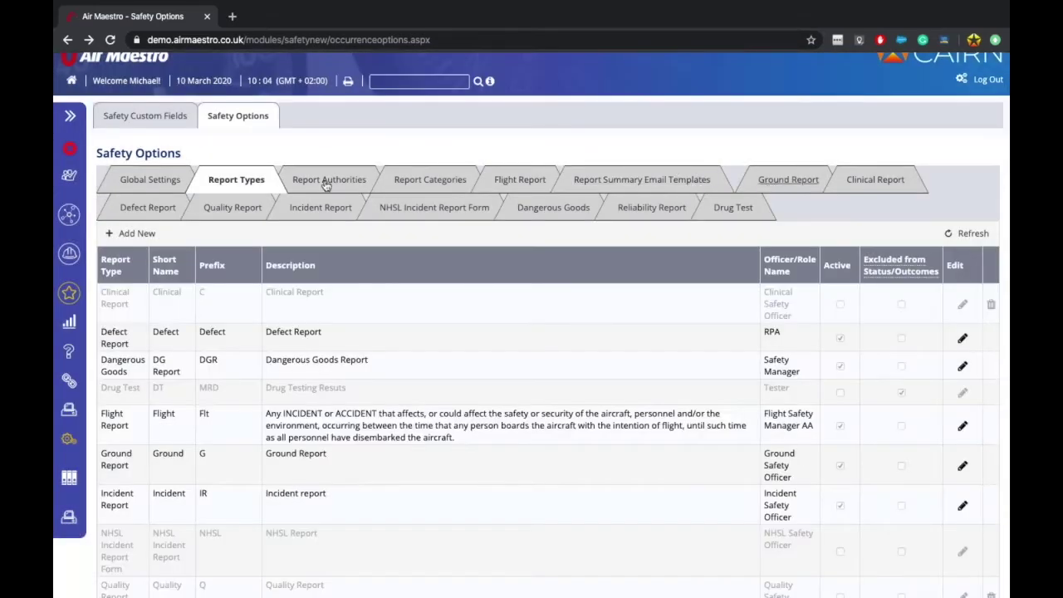
Step: Open the Flight Report settings to check the renamed Flight Safety Manager AA role
click(516, 181)
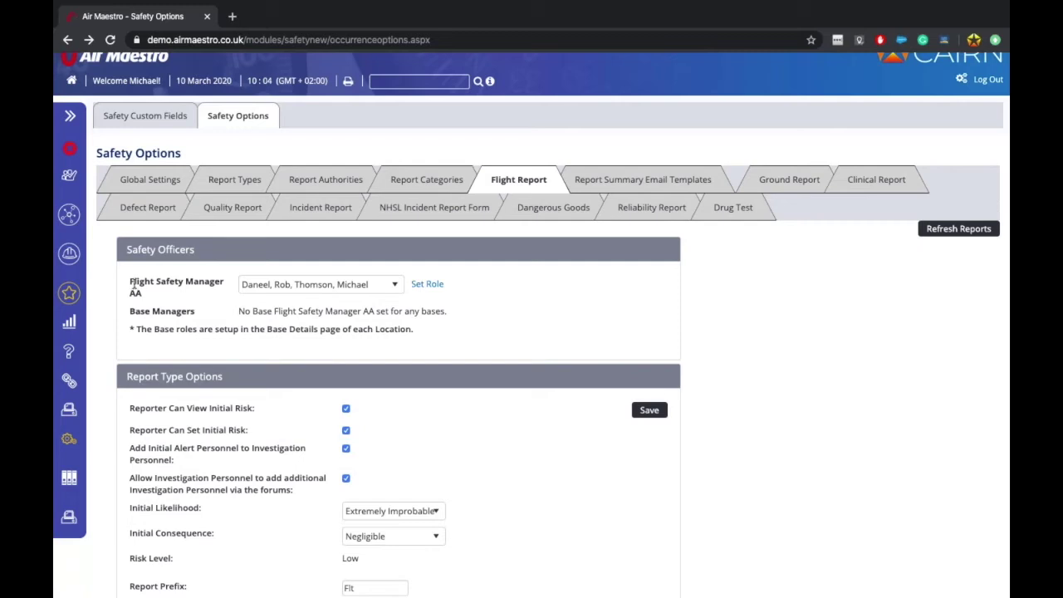
drag(132, 285, 160, 297)
click(157, 297)
Step: Give Flight Safety Manager AA two new people and remove the first listed person
click(381, 284)
scroll(274, 315, up, 1)
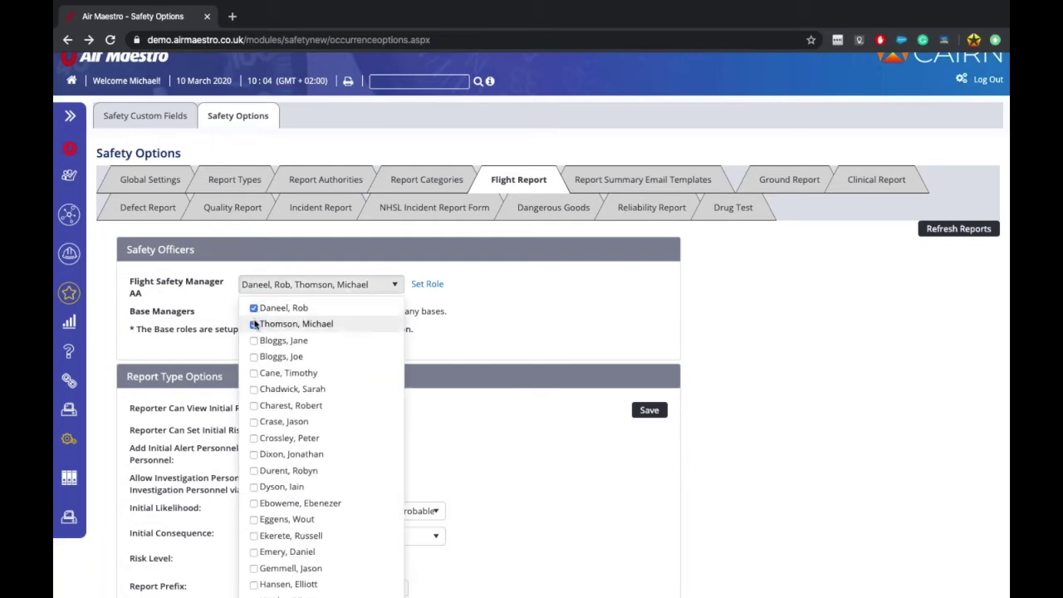
click(253, 308)
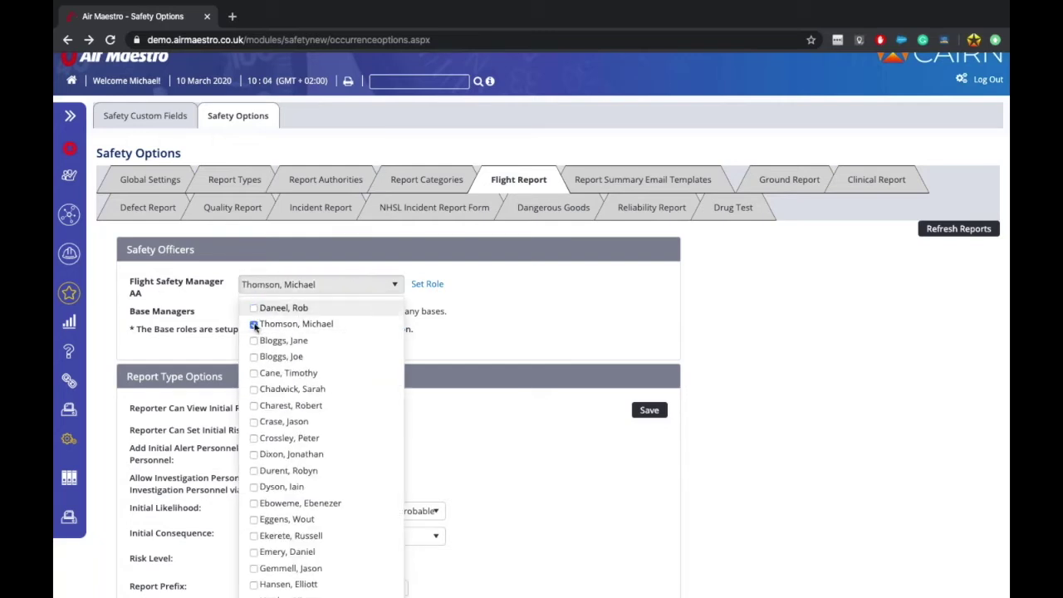
click(253, 374)
click(253, 421)
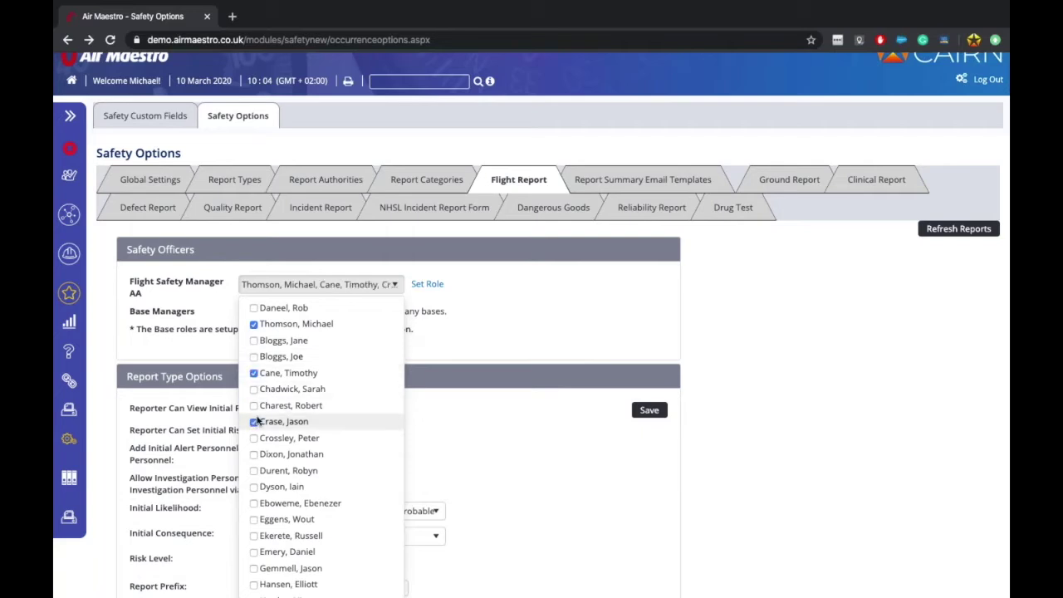
click(432, 284)
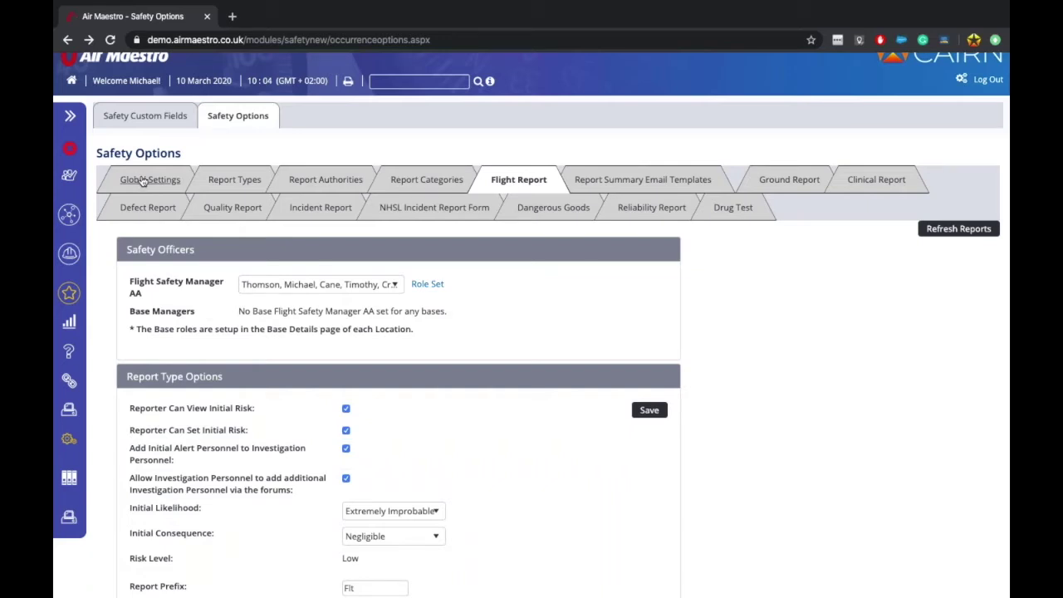
drag(146, 279, 176, 297)
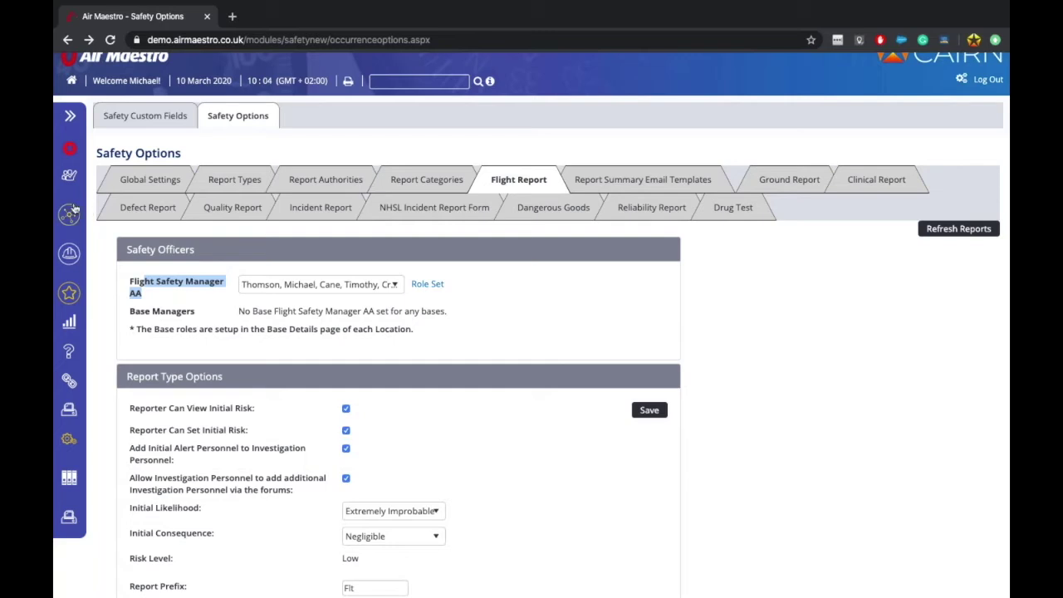
Step: Open the Ibiza base from the company Bases list
mouse_move(73, 214)
scroll(127, 419, down, 3)
click(117, 412)
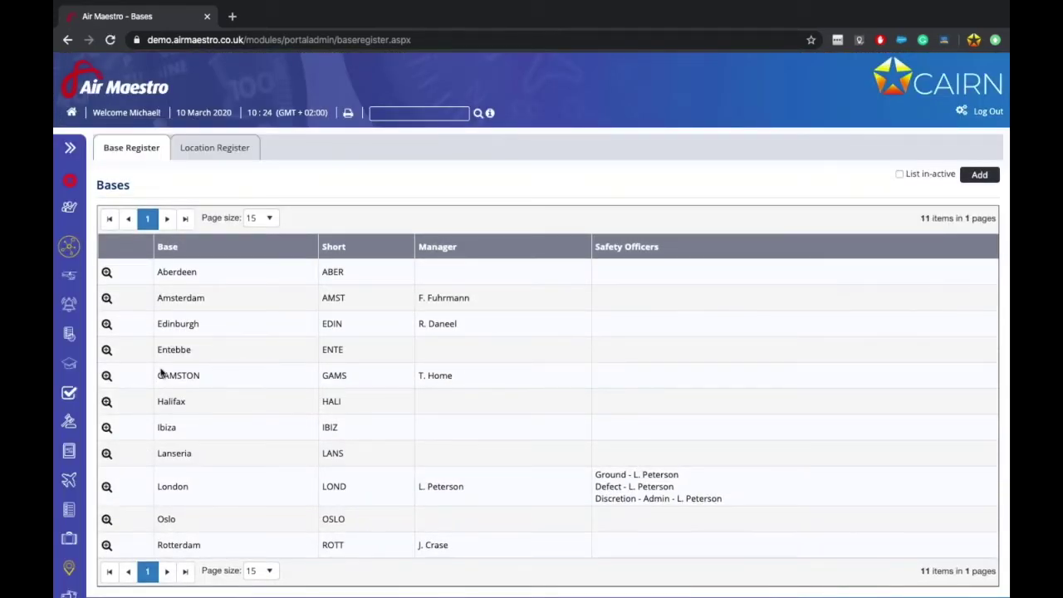
click(106, 427)
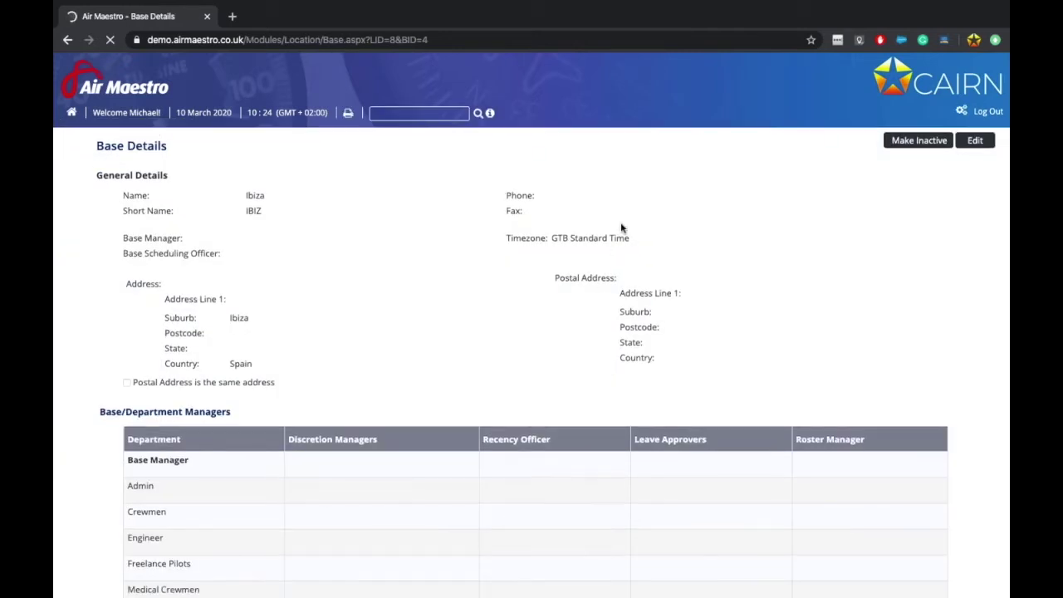
Step: Make an Ibiza Safety officer the base's Flight Safety Manager and save the base details
click(975, 141)
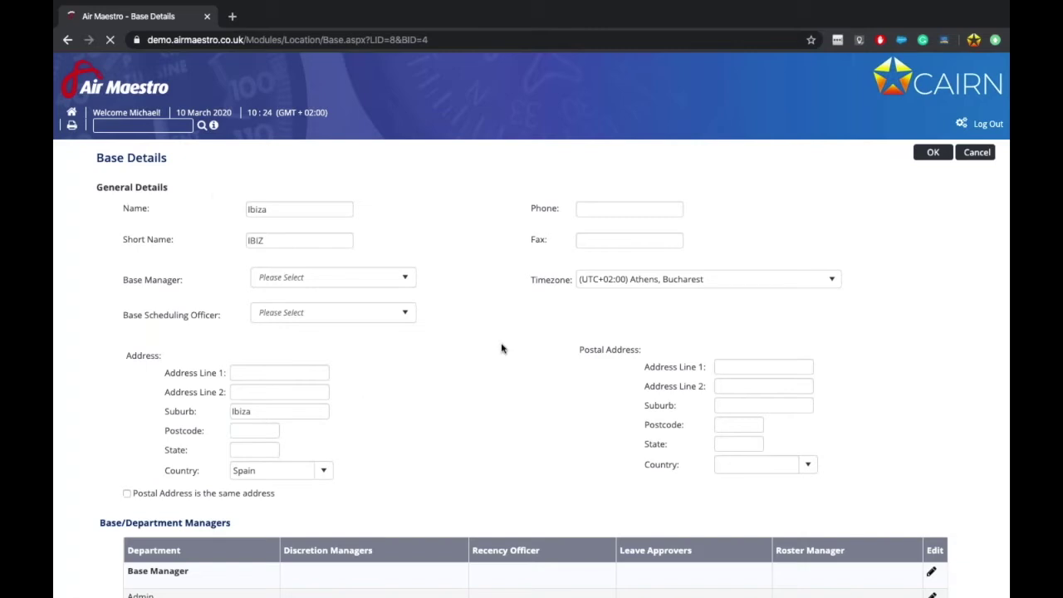
scroll(501, 349, down, 5)
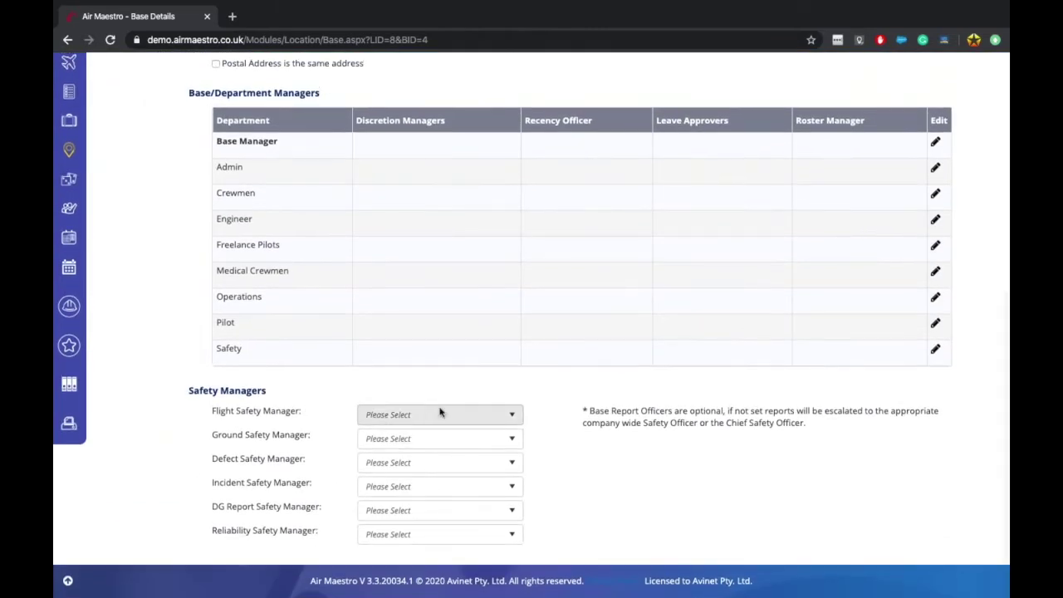
click(440, 413)
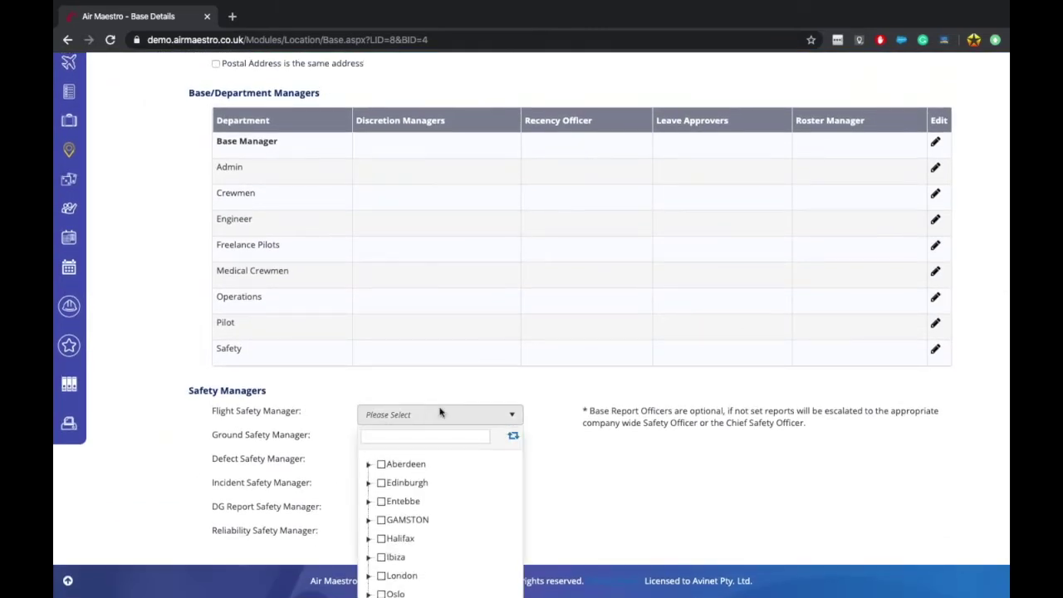
click(367, 557)
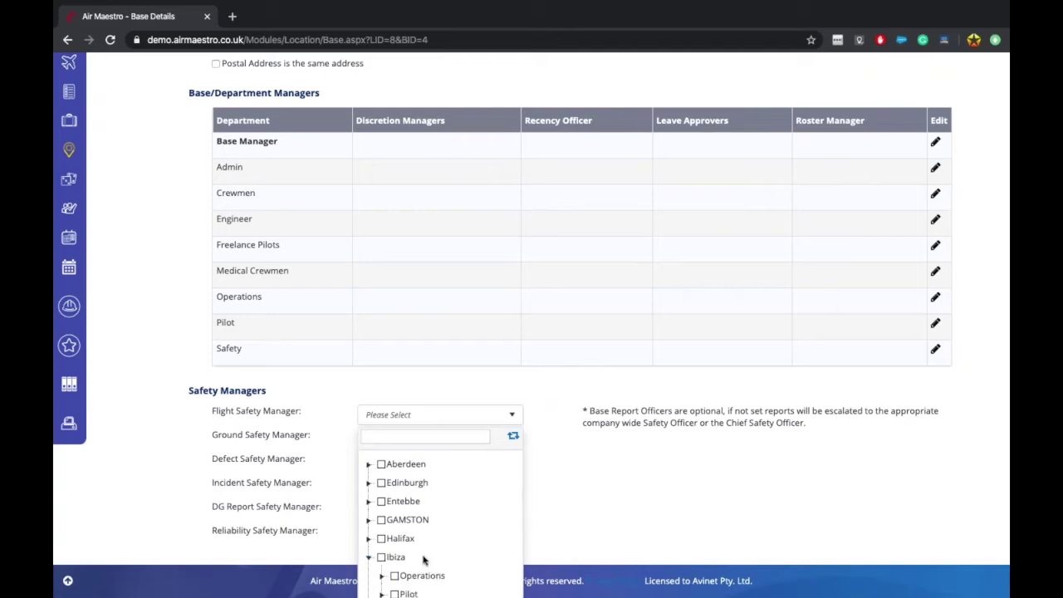
scroll(419, 560, down, 1)
click(381, 559)
scroll(426, 569, down, 1)
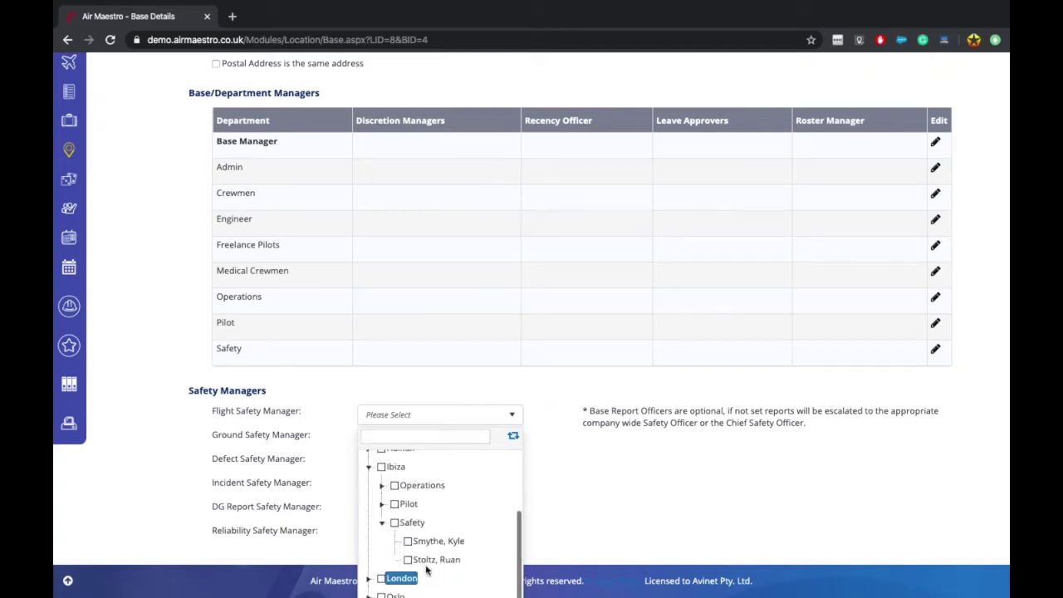
click(428, 560)
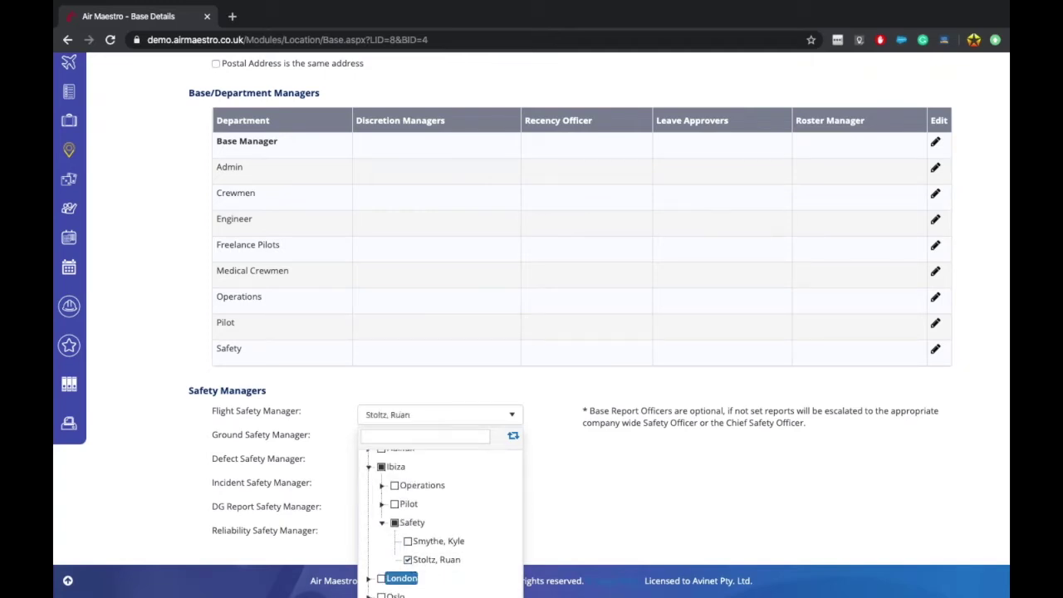
click(645, 374)
scroll(645, 375, up, 5)
click(930, 142)
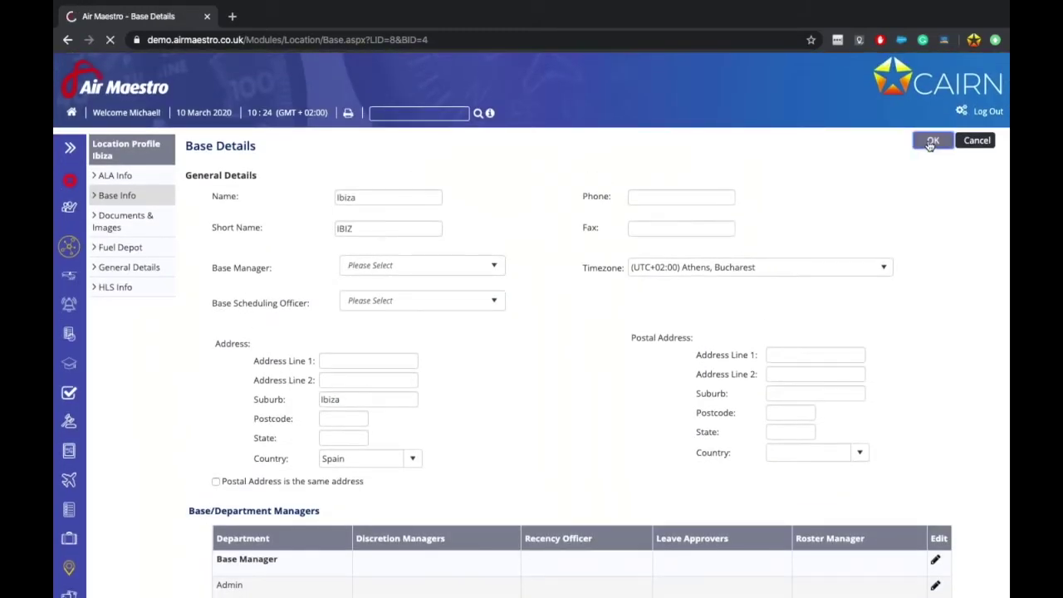
click(959, 113)
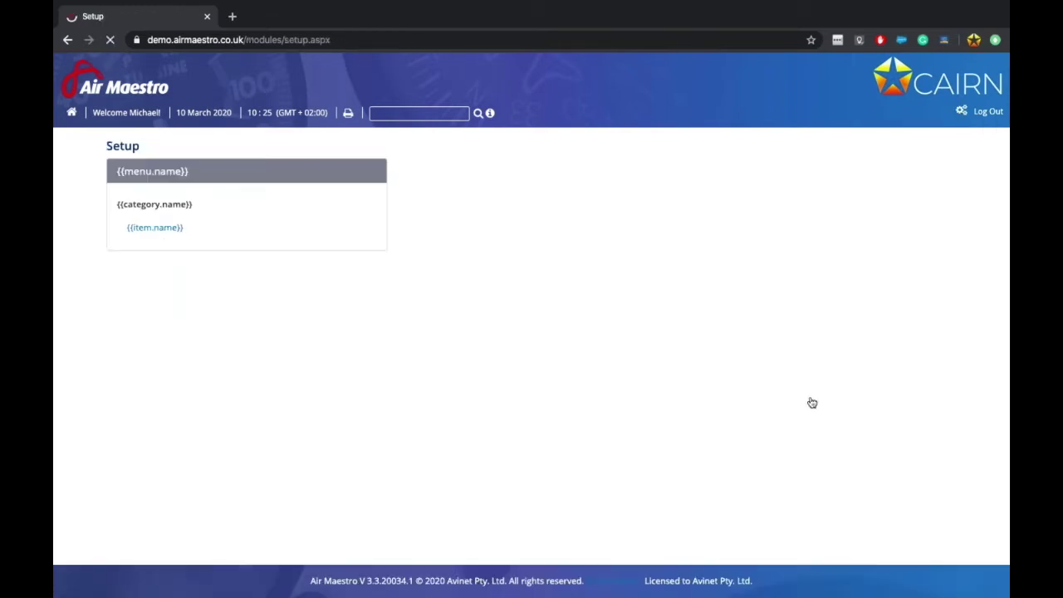
Step: Bring up the Flight Report safety options and check that Ibiza's Safety Manager appears under Base Managers
click(758, 405)
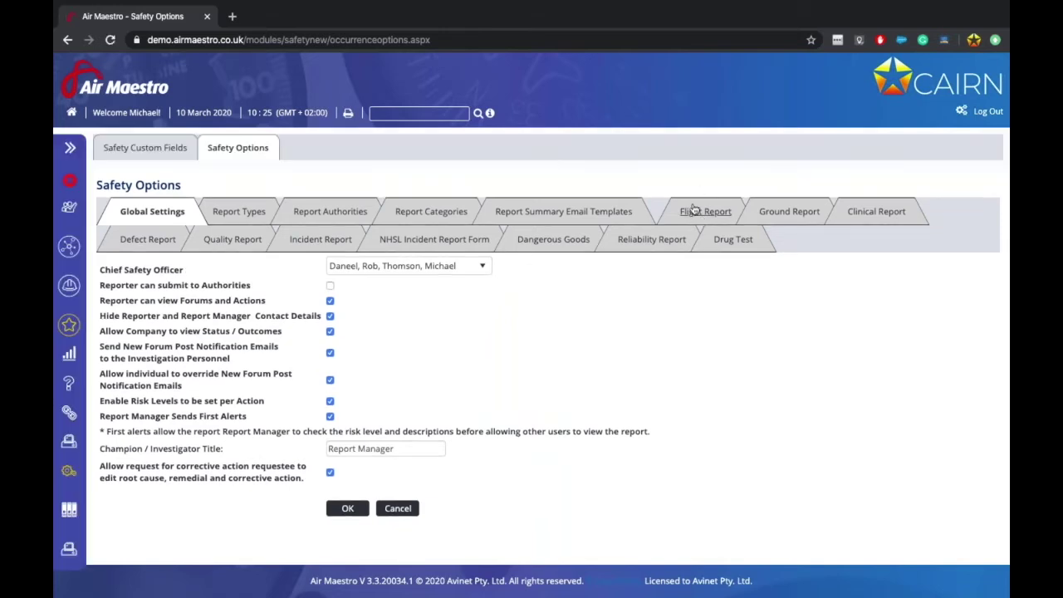
click(693, 211)
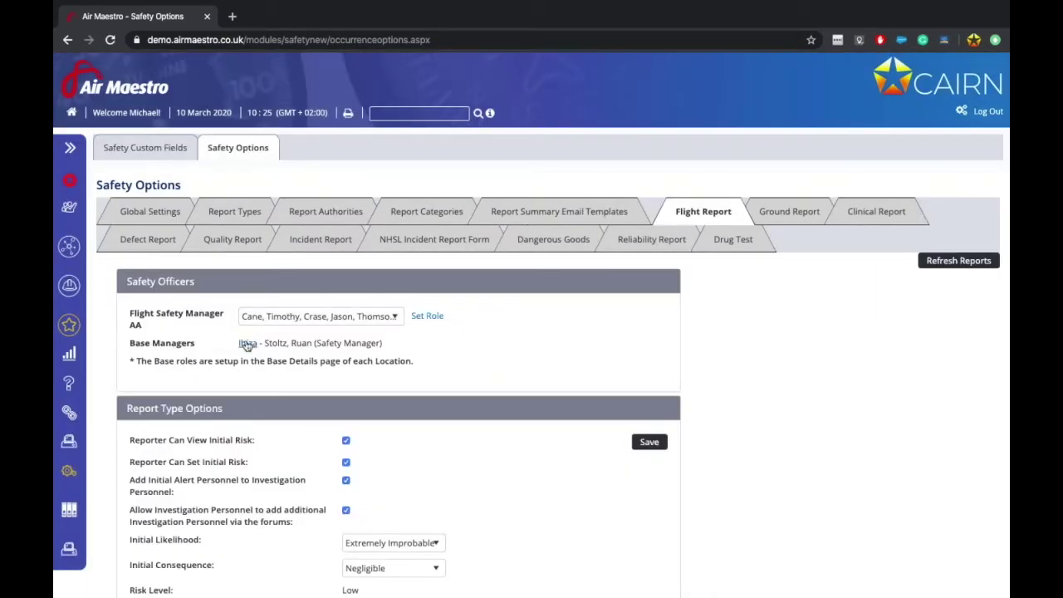
drag(266, 341, 327, 343)
click(327, 342)
scroll(336, 452, down, 10)
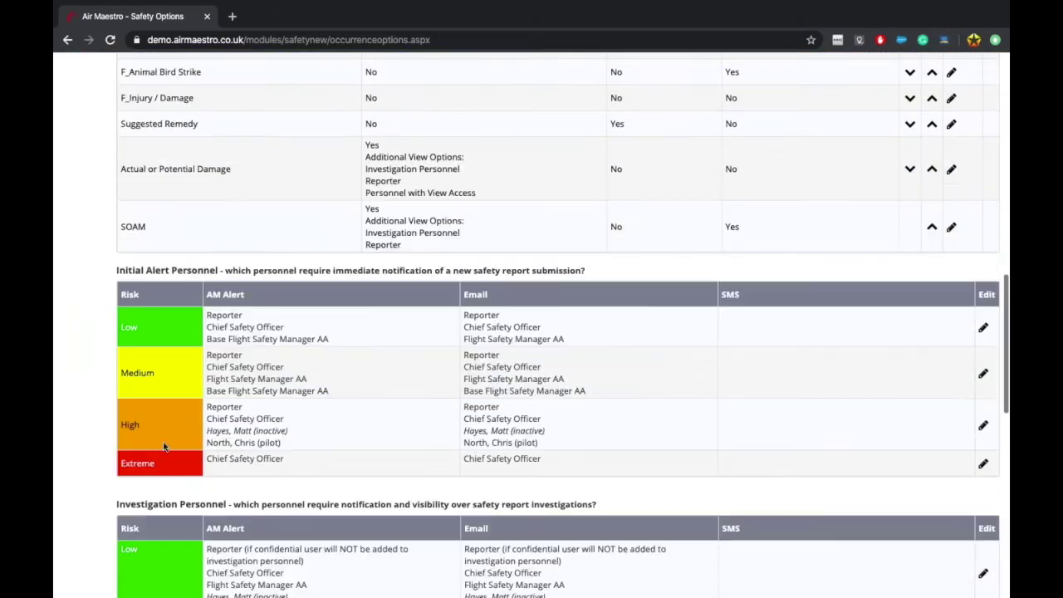
scroll(213, 541, up, 10)
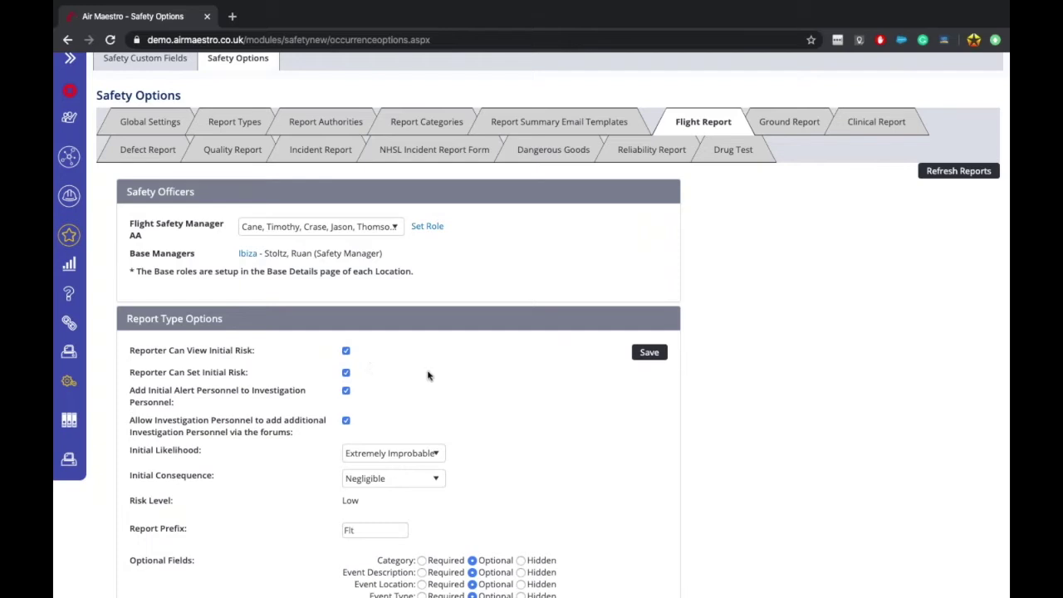
scroll(434, 377, down, 3)
scroll(531, 324, up, 2)
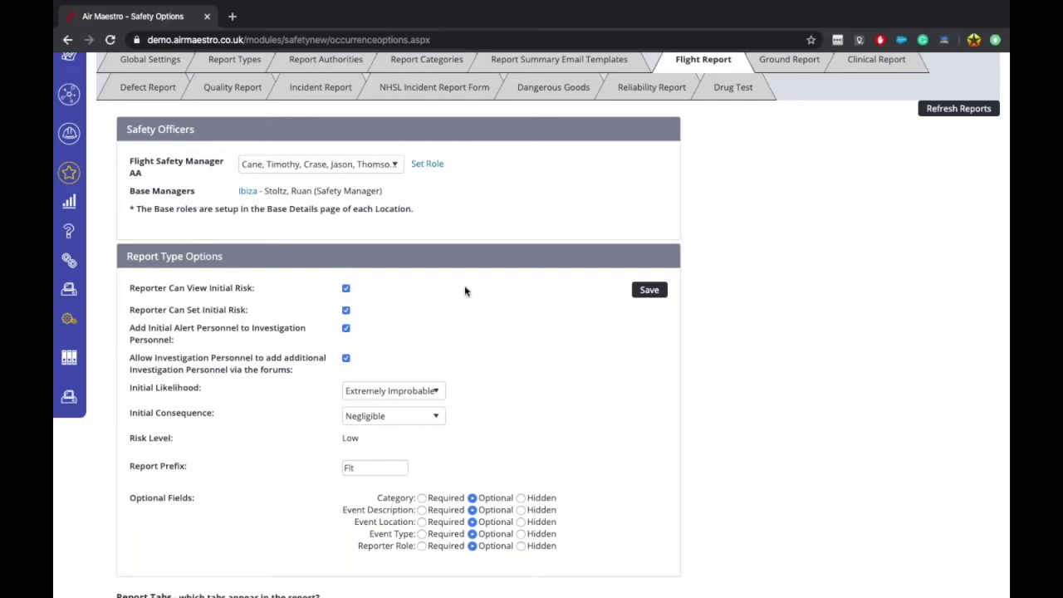
scroll(465, 291, up, 3)
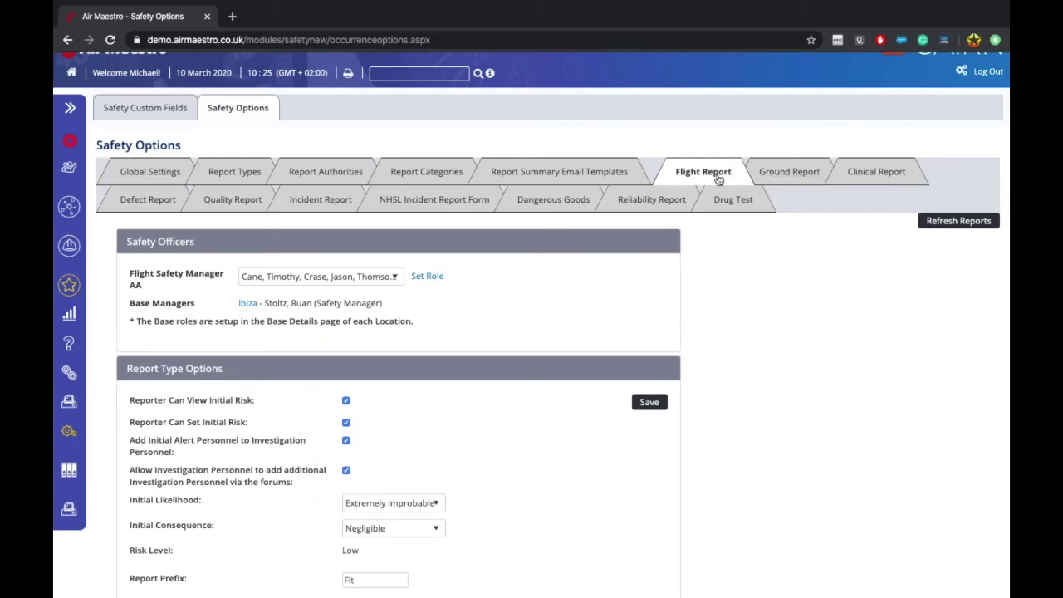
scroll(502, 408, down, 4)
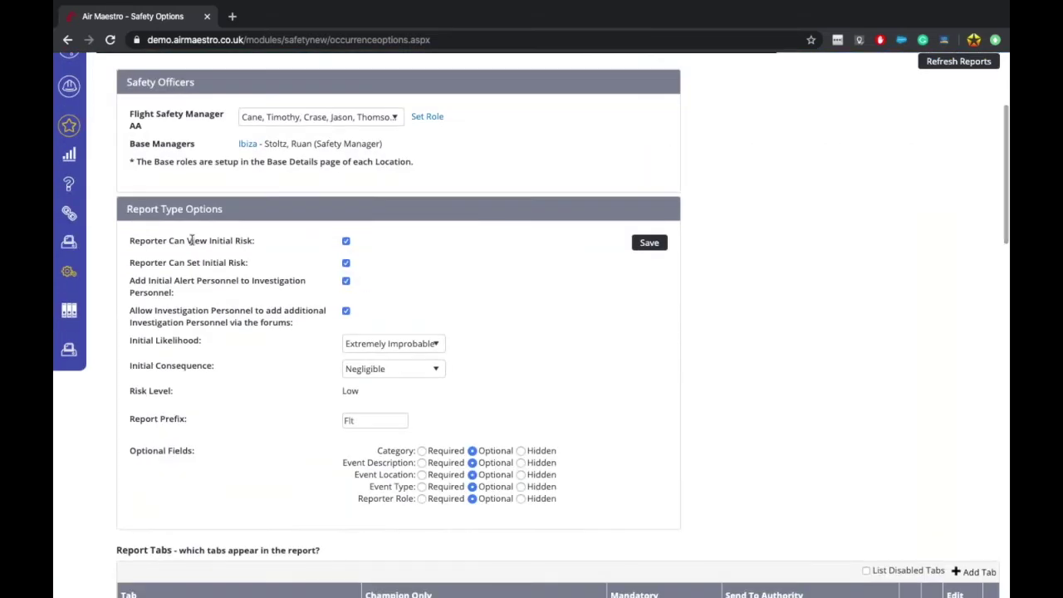
drag(133, 242, 206, 243)
drag(145, 260, 207, 260)
click(208, 261)
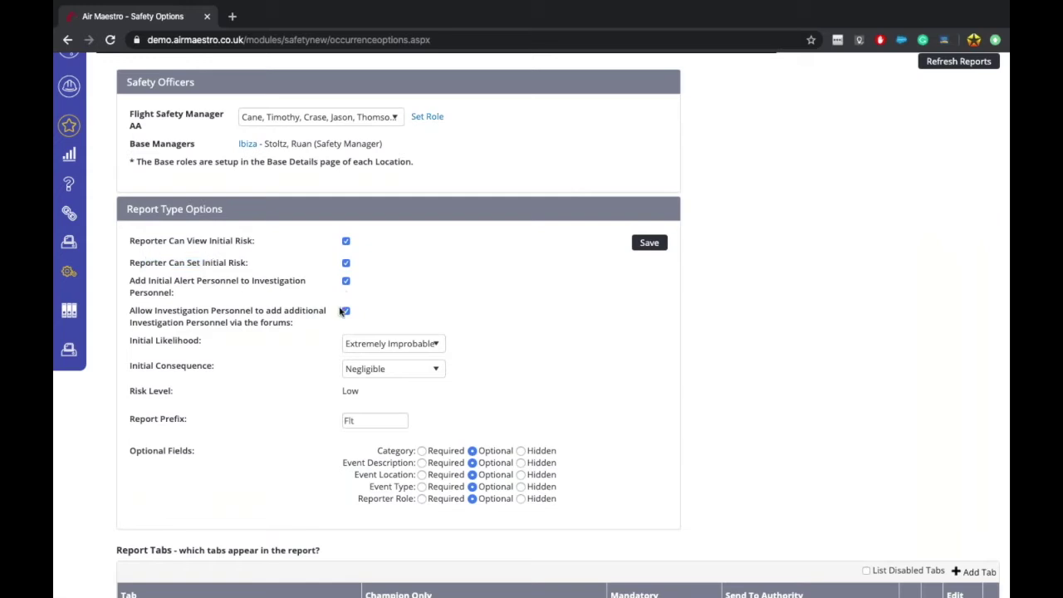
click(408, 347)
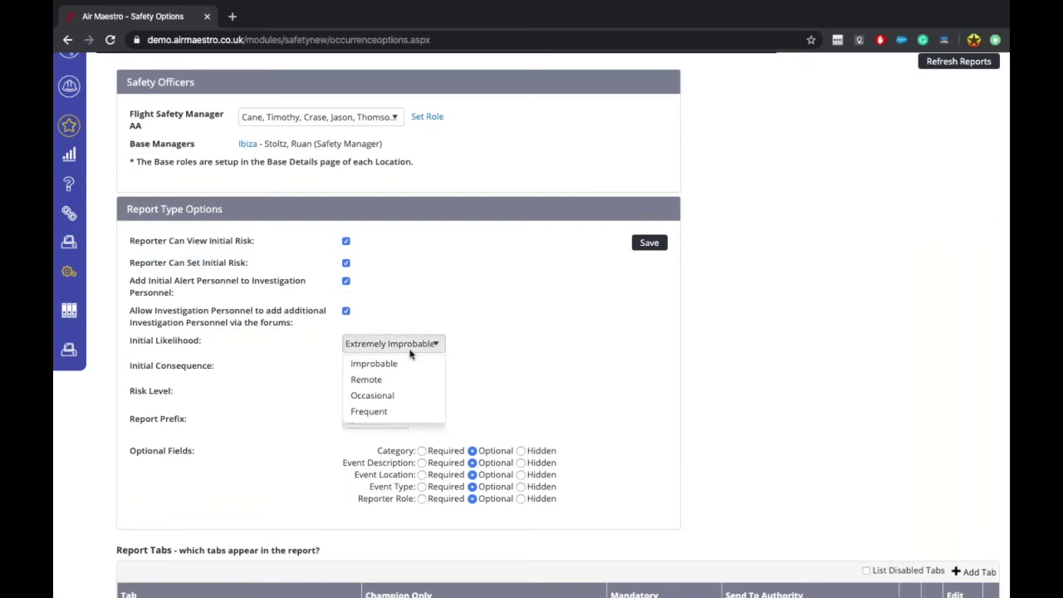
click(279, 374)
click(416, 370)
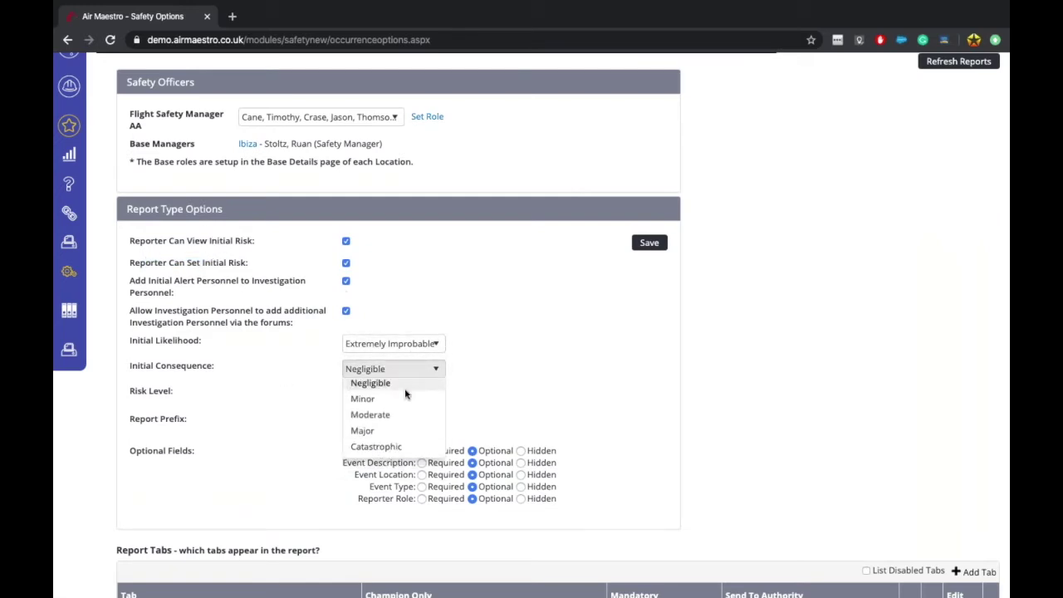
click(280, 378)
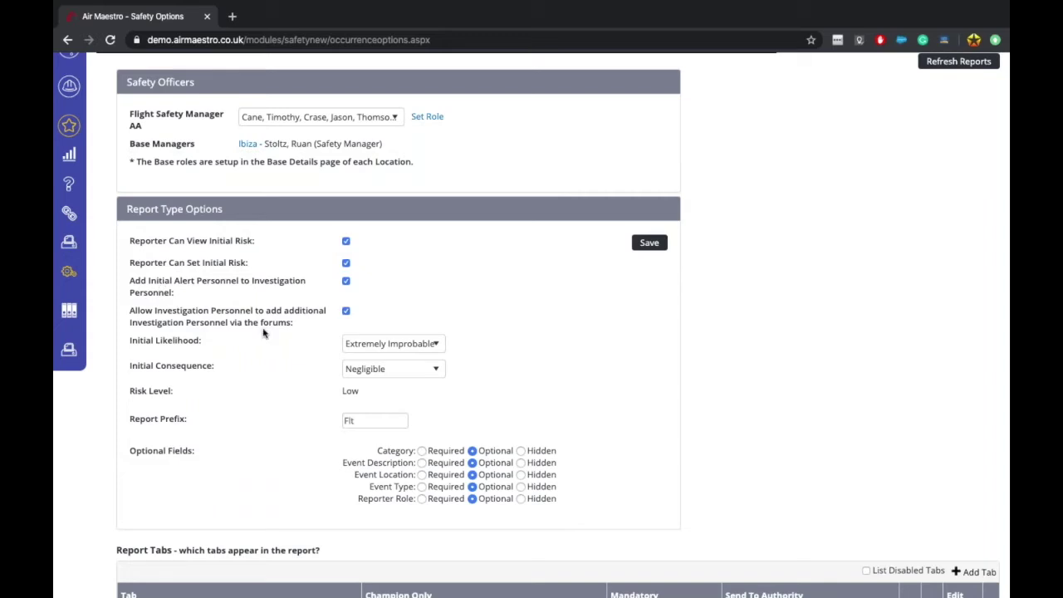
scroll(263, 332, down, 1)
drag(132, 253, 170, 266)
click(160, 266)
scroll(531, 332, down, 10)
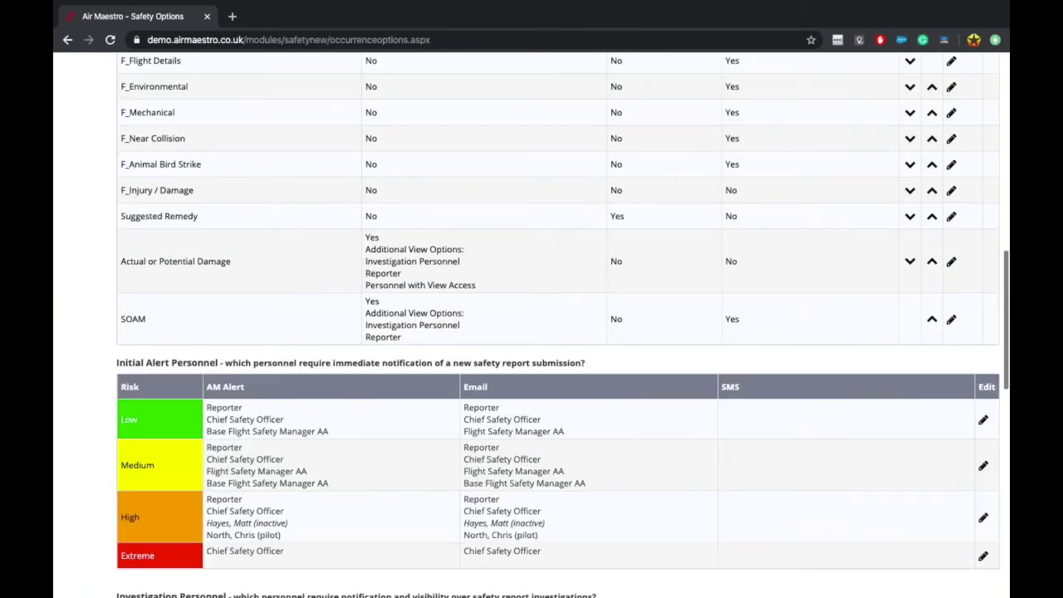
scroll(347, 234, up, 10)
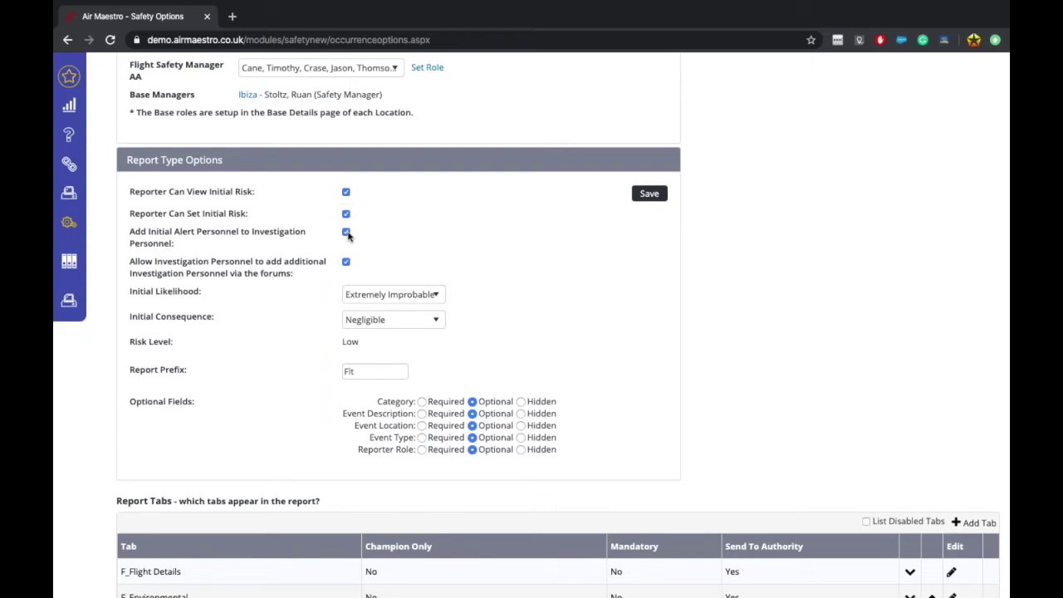
Step: Switch off 'Add Initial Alert Personnel to Investigation Personnel' and save the Flight Report options
click(346, 233)
click(646, 194)
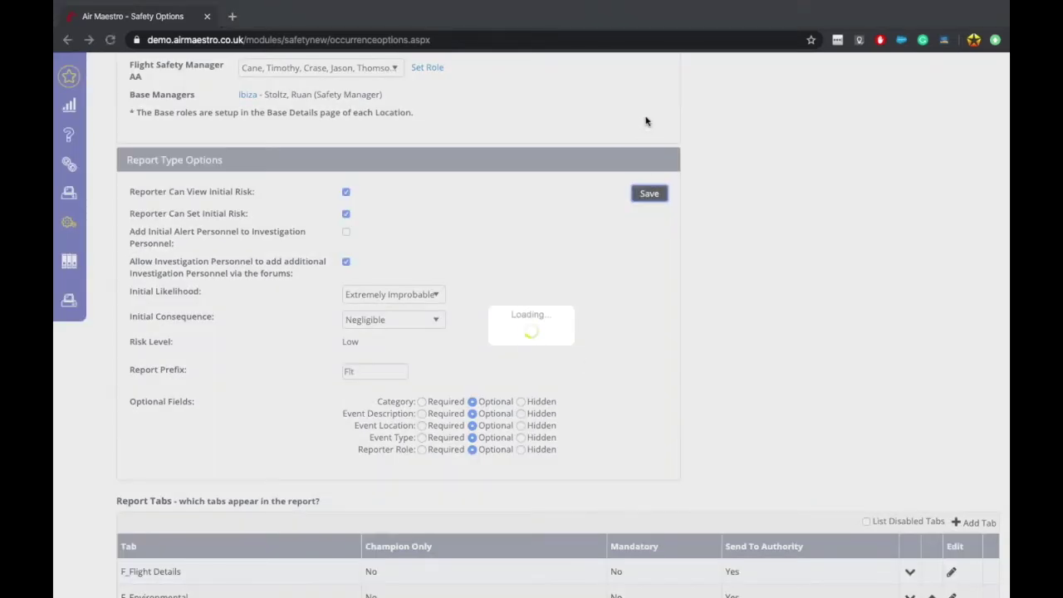
scroll(536, 411, down, 8)
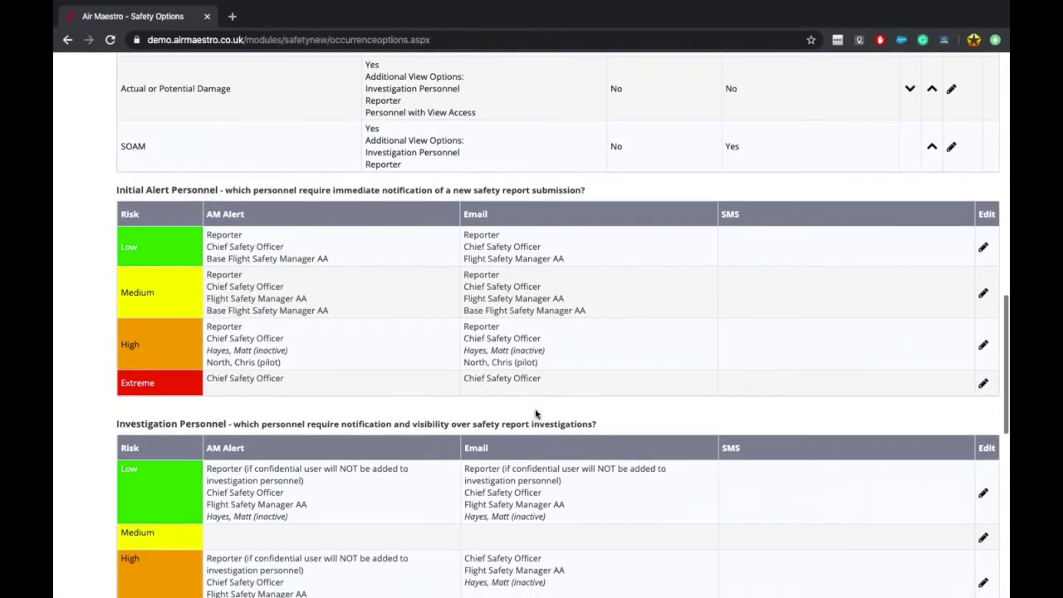
Step: Review the remaining Flight Report options, highlighting the additional investigation personnel option
drag(262, 217, 357, 340)
scroll(269, 247, down, 3)
drag(270, 247, 391, 244)
scroll(391, 245, up, 10)
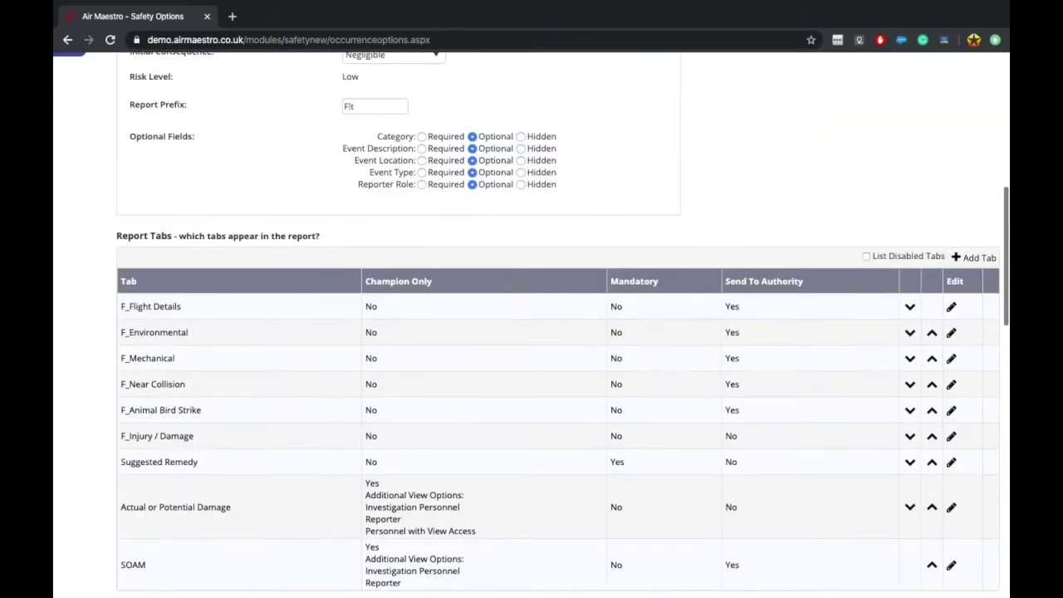
scroll(375, 221, up, 3)
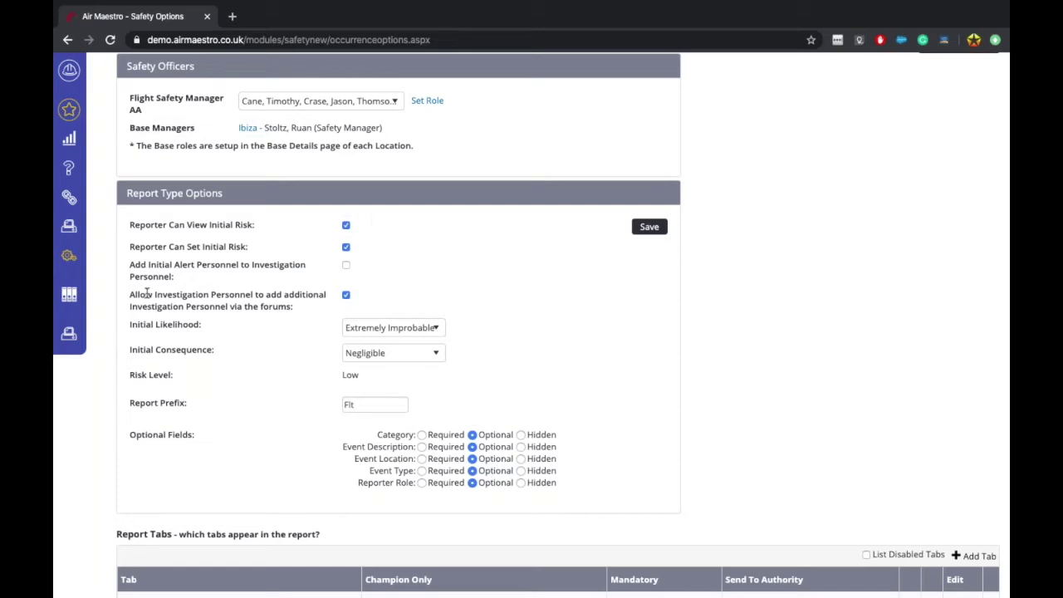
drag(147, 293, 207, 309)
click(210, 311)
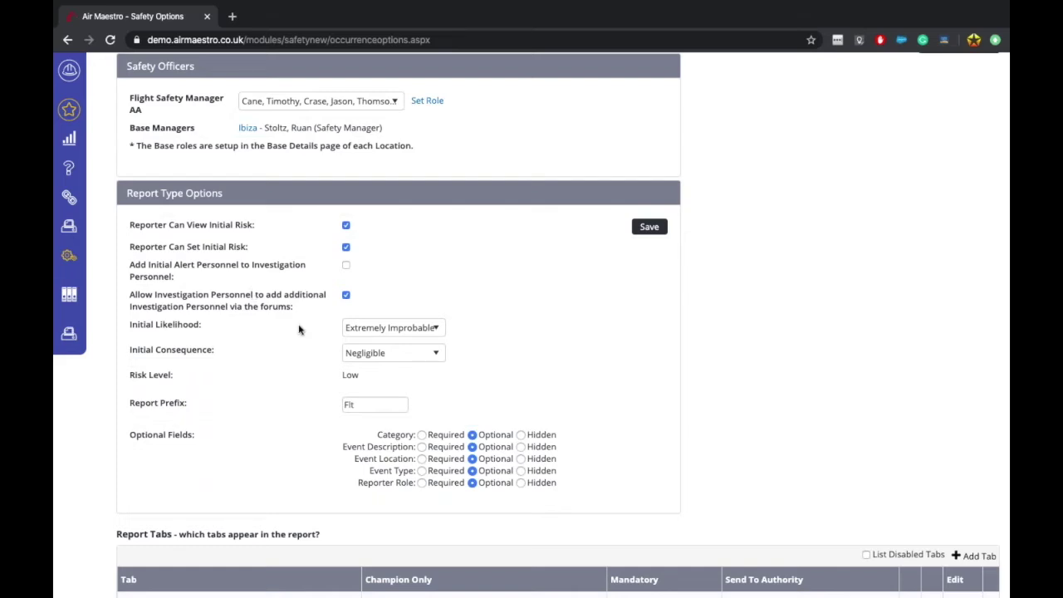
Step: Move from the Flight Report options to the Report Types list, where Flight Report has prefix Flt
scroll(299, 330, down, 2)
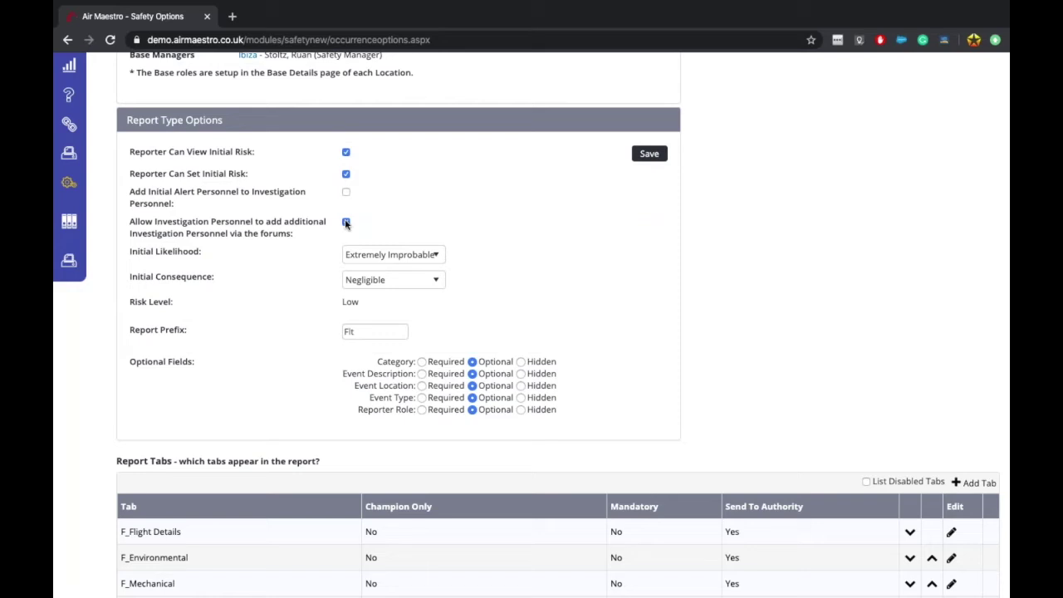
scroll(394, 253, down, 2)
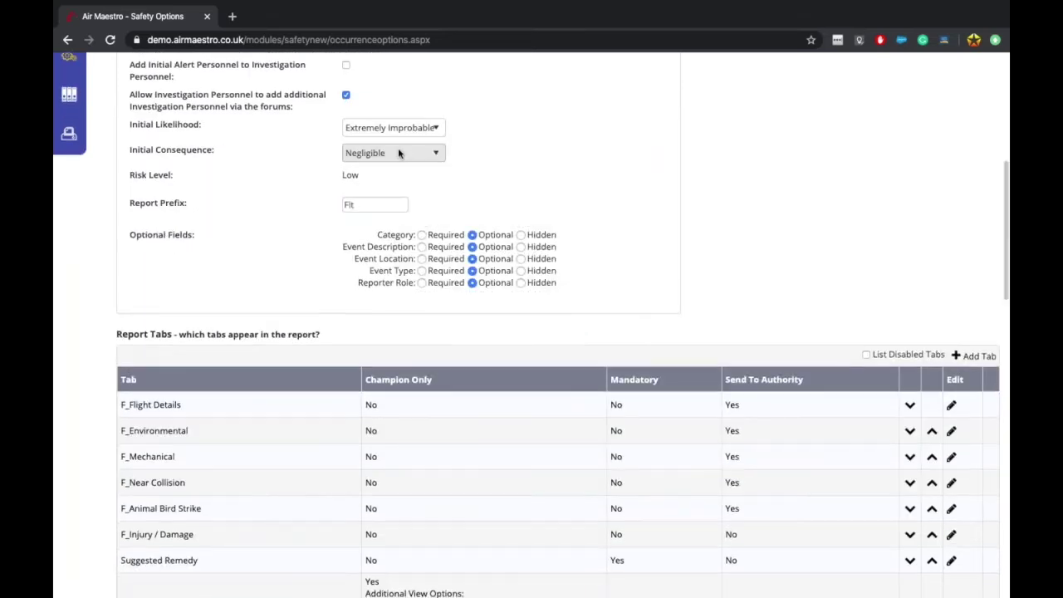
scroll(390, 191, up, 1)
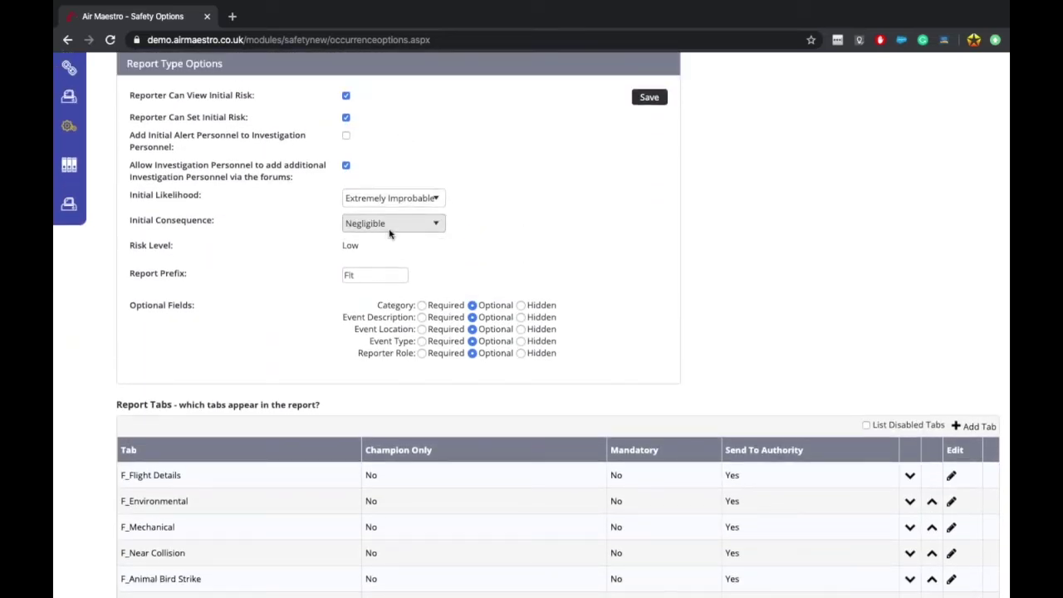
click(389, 279)
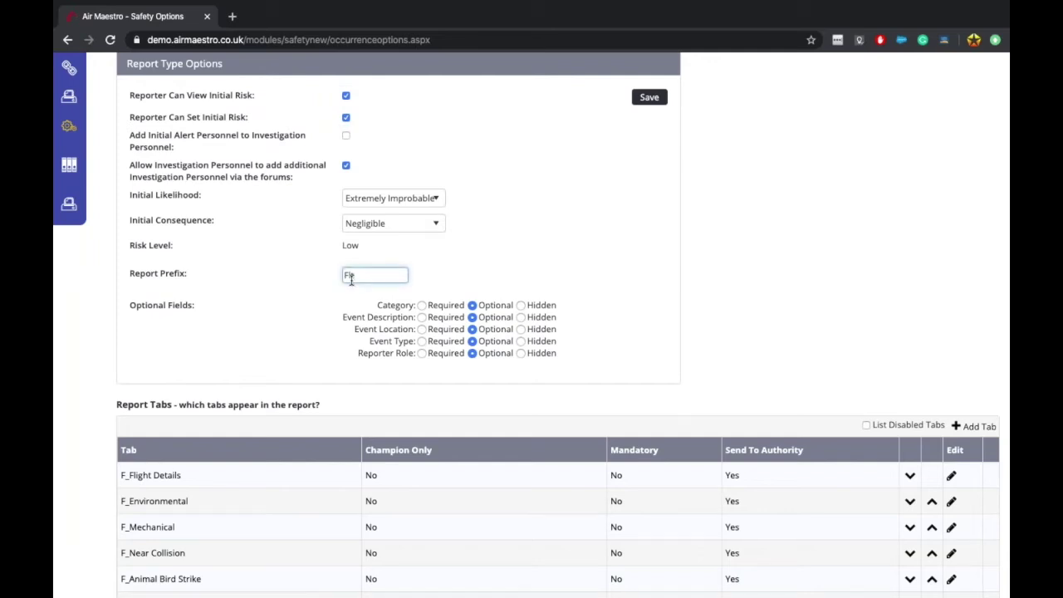
scroll(350, 279, up, 5)
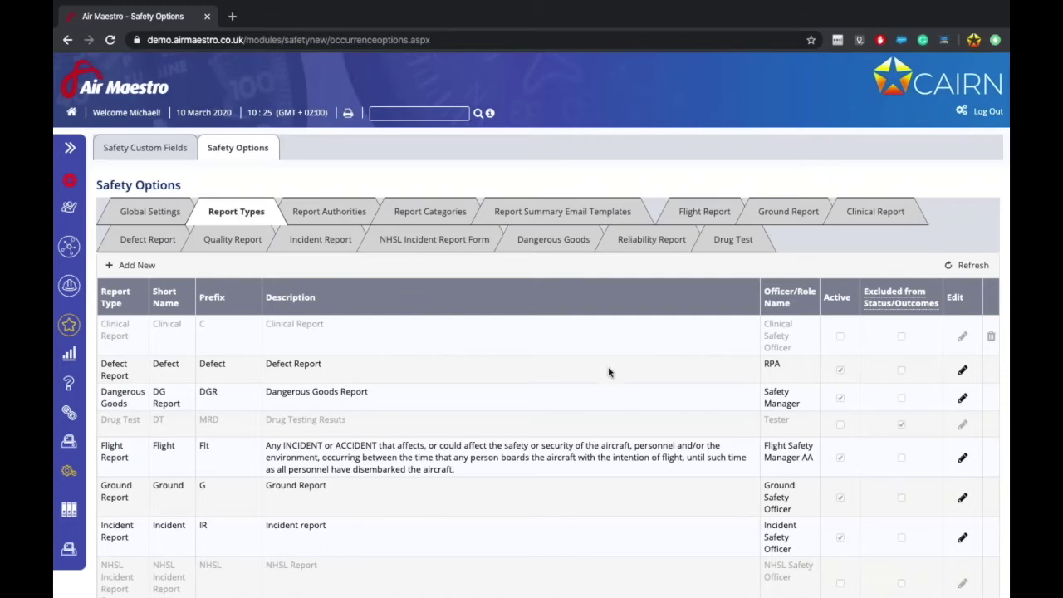
Step: Change the Flight Report type's prefix from Flt to FLT and save the row
scroll(606, 373, down, 2)
click(960, 341)
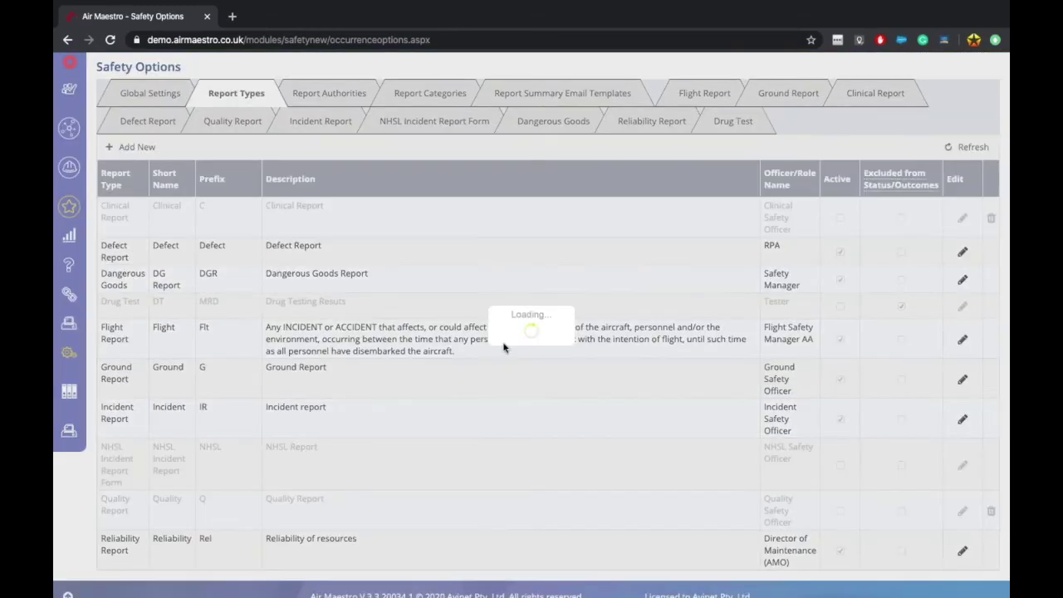
click(438, 399)
key(BackSpace)
key(BackSpace)
key(BackSpace)
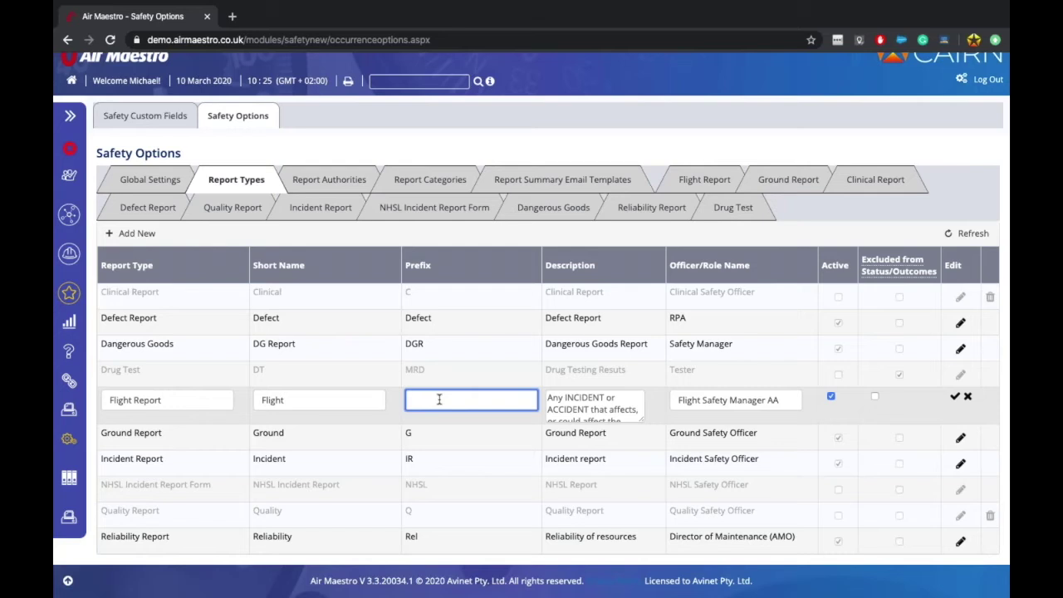
text(FLT)
click(954, 396)
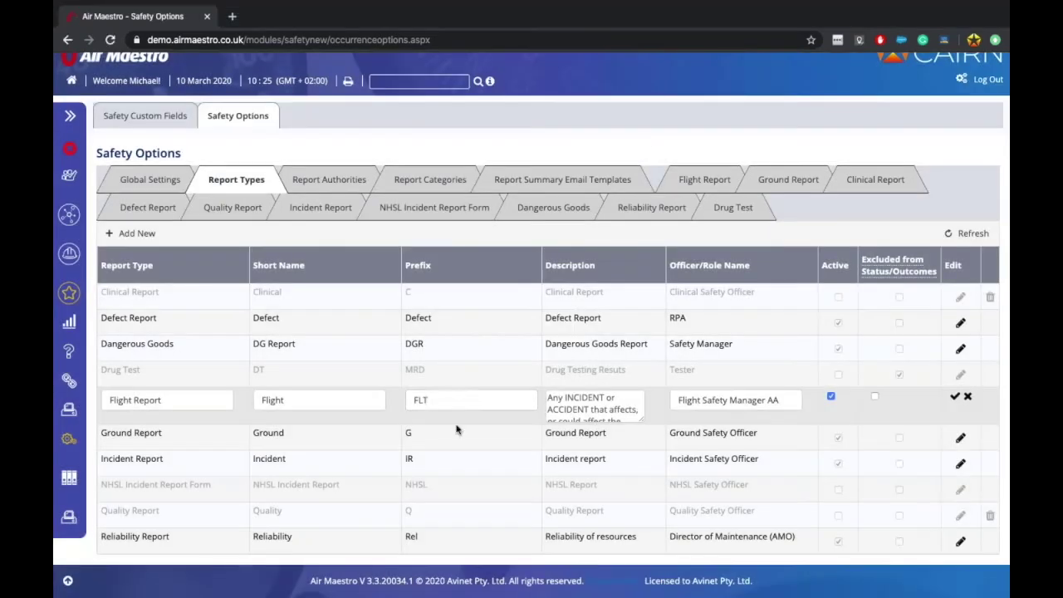
Step: Correct the Flight Report prefix to FOR and save it
click(465, 406)
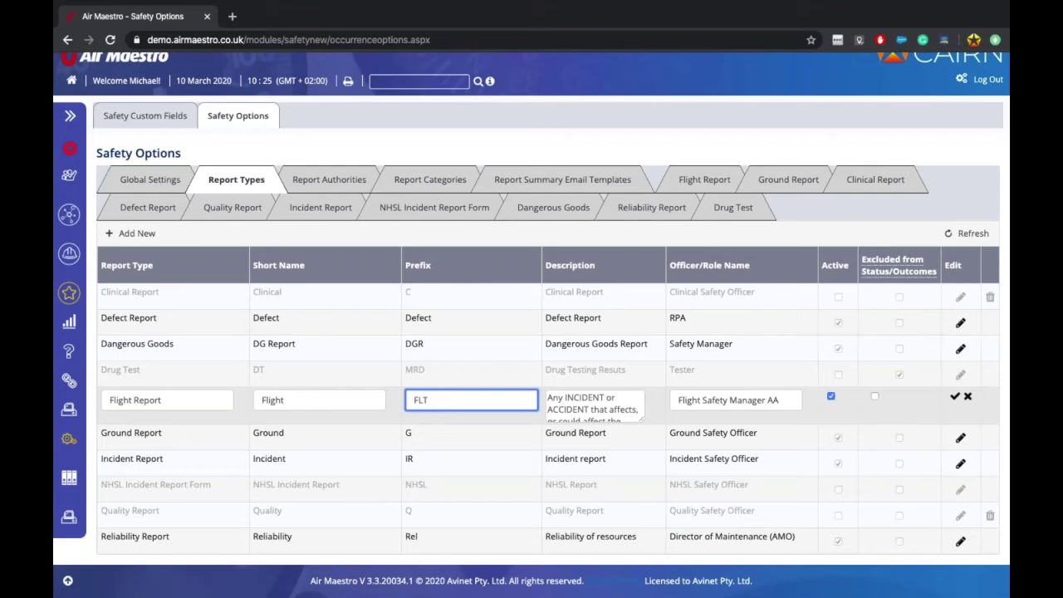
key(BackSpace)
text(OR)
click(954, 397)
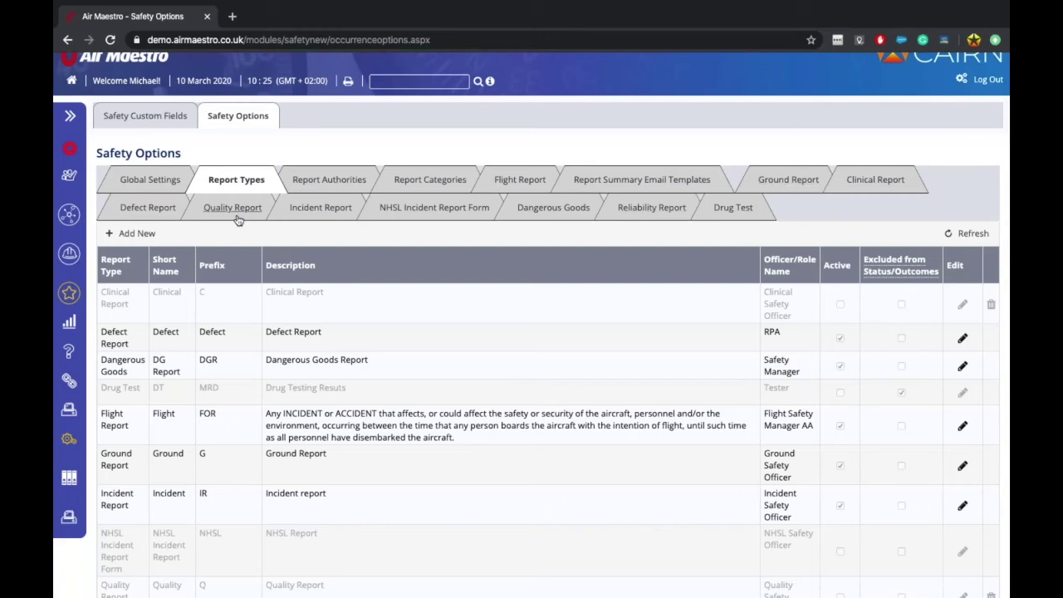
Step: Return to the Flight Report options and confirm the report prefix reads FOR
click(515, 184)
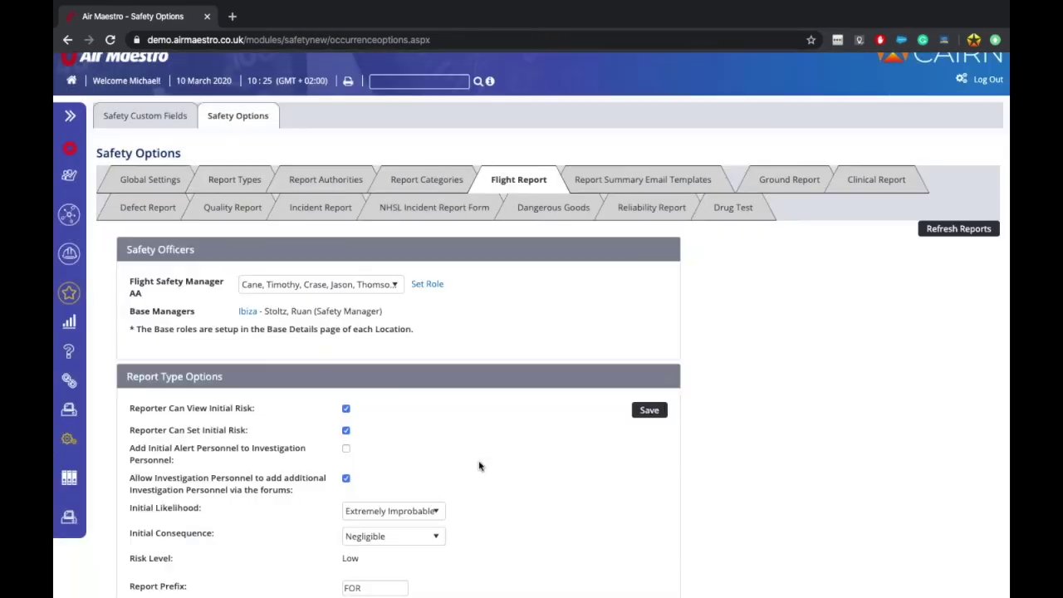
scroll(478, 465, down, 2)
scroll(479, 466, down, 1)
click(385, 287)
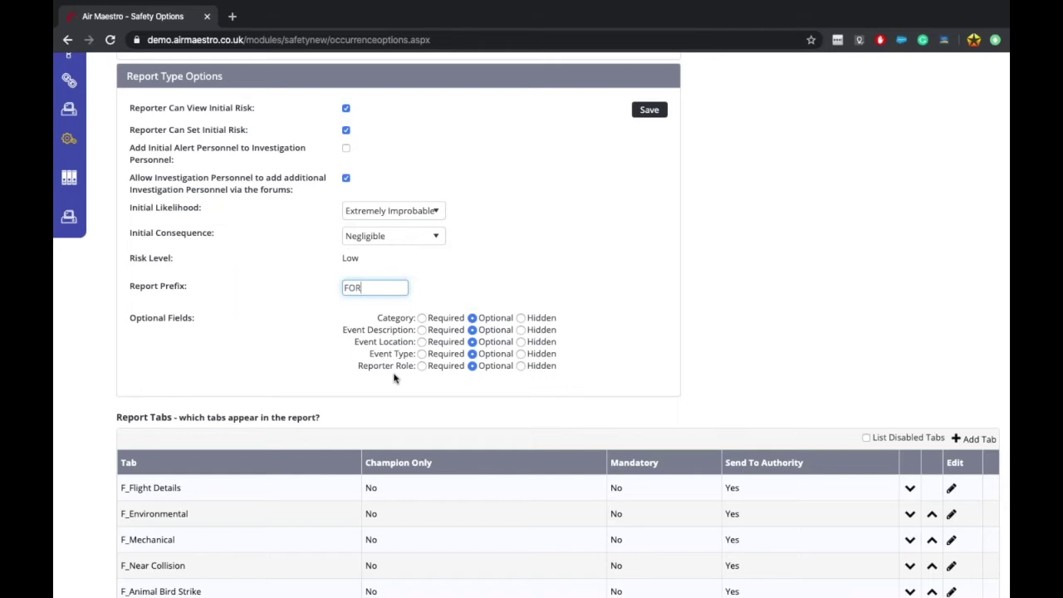
Step: Review the Optional Fields settings, including the Category field
scroll(396, 375, down, 1)
drag(378, 258, 425, 259)
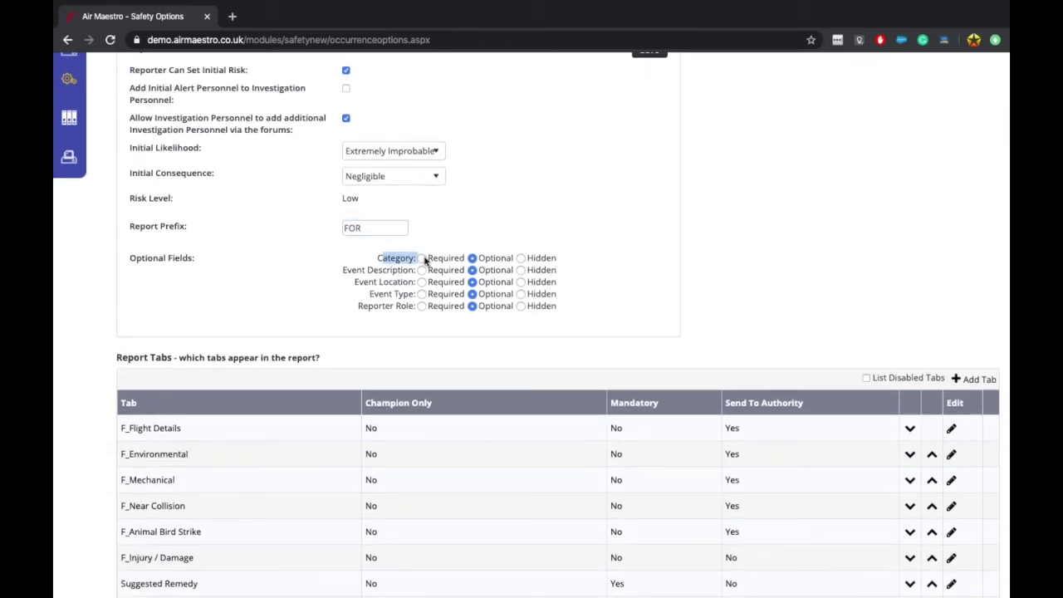
scroll(425, 257, up, 7)
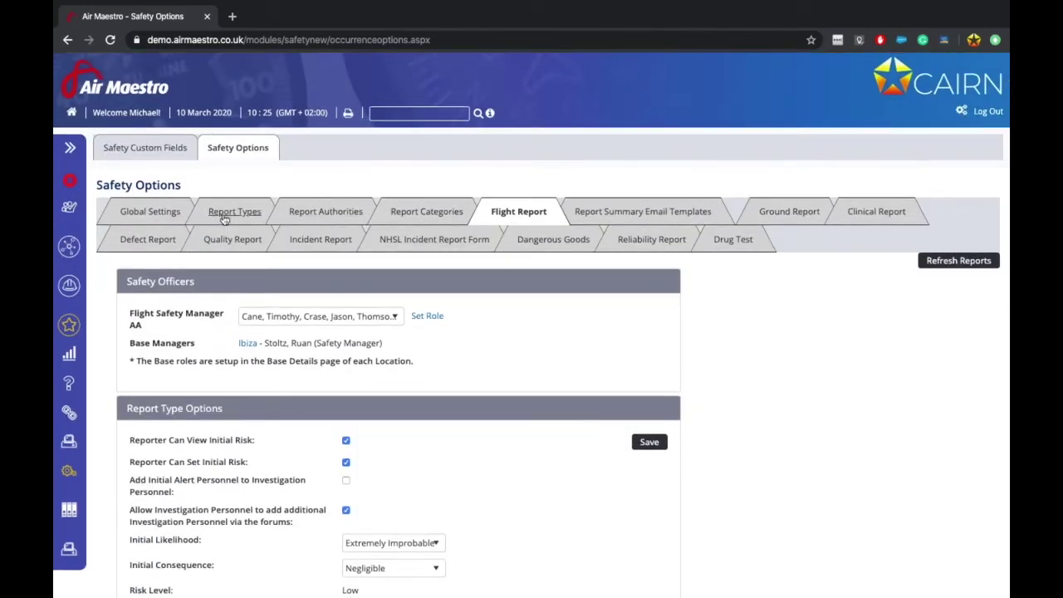
scroll(542, 465, down, 2)
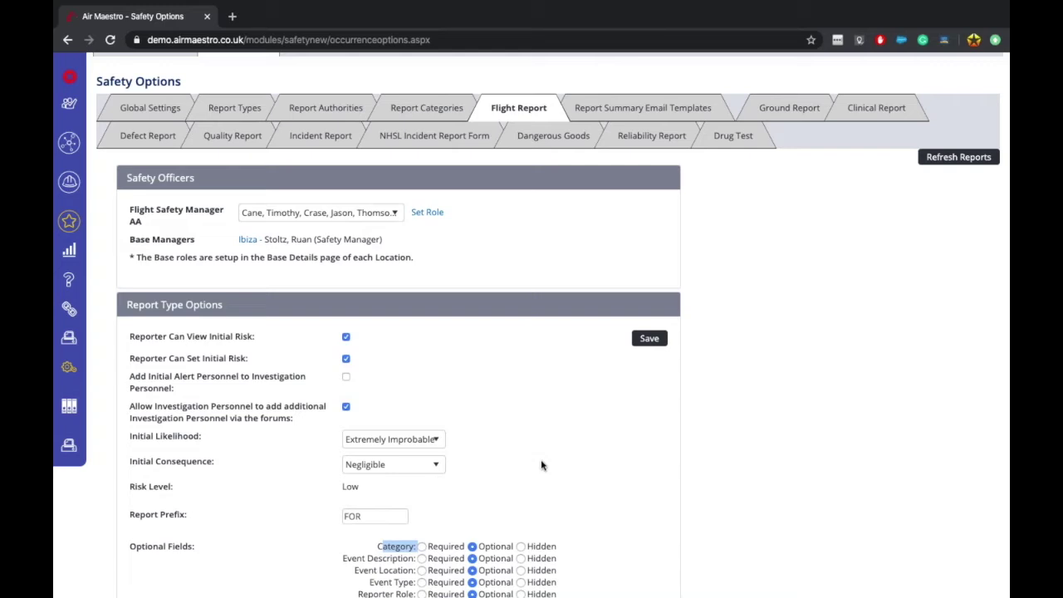
scroll(542, 465, down, 1)
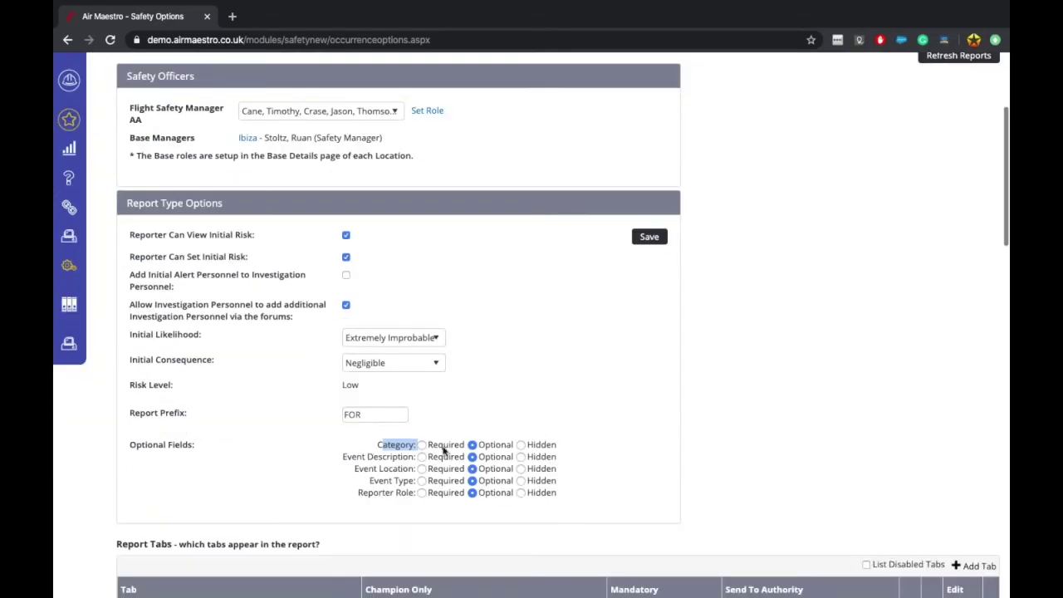
click(391, 441)
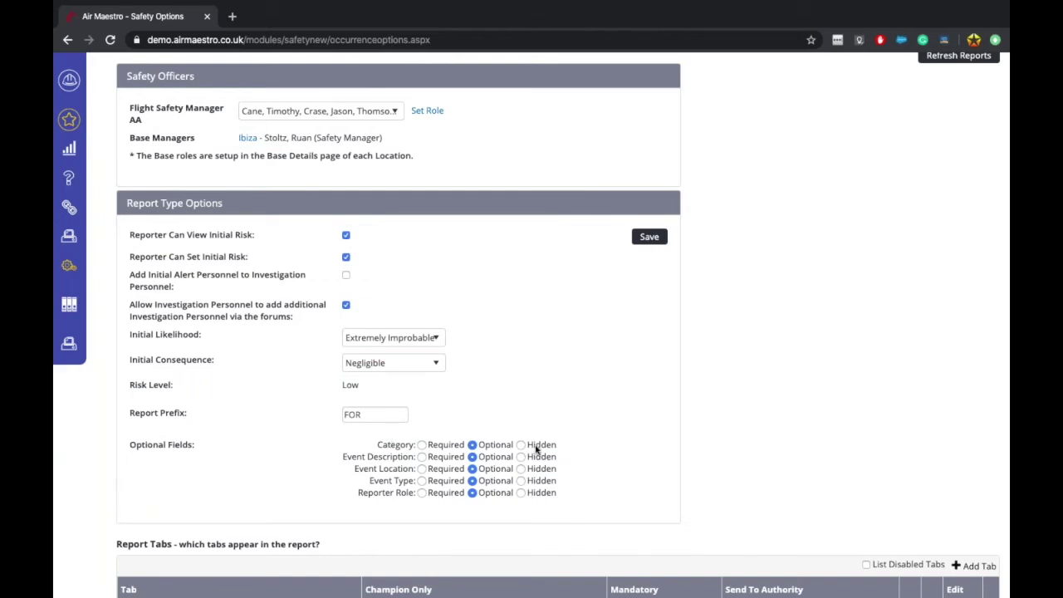
scroll(535, 448, up, 1)
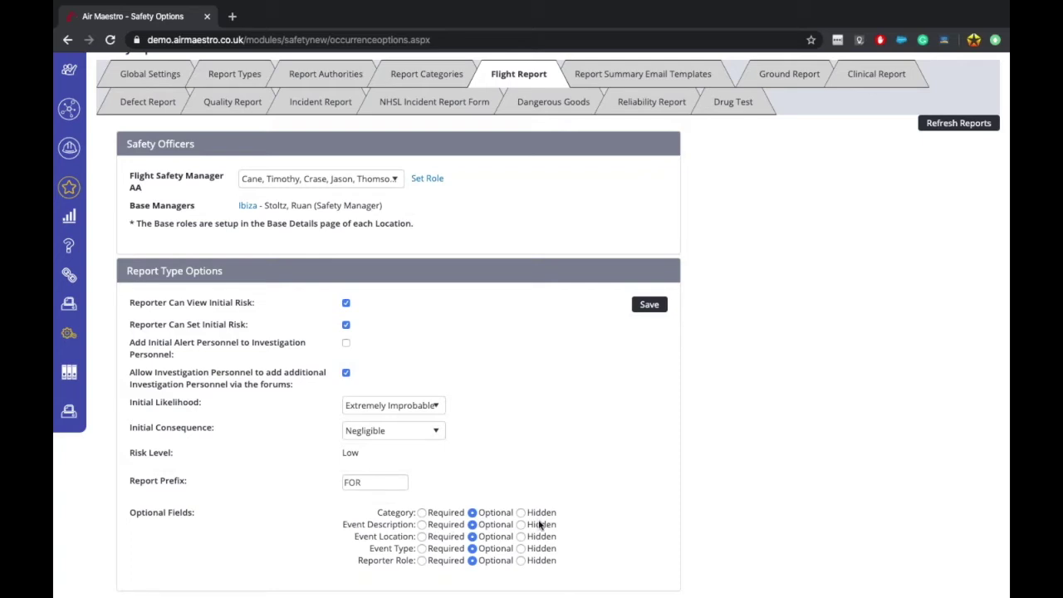
scroll(486, 541, down, 1)
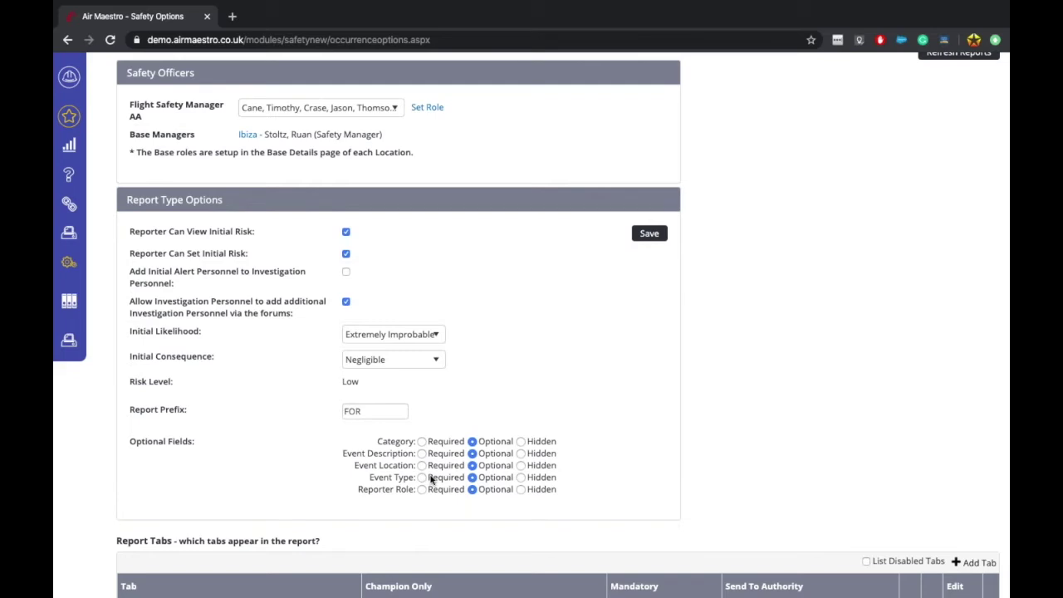
scroll(430, 477, up, 5)
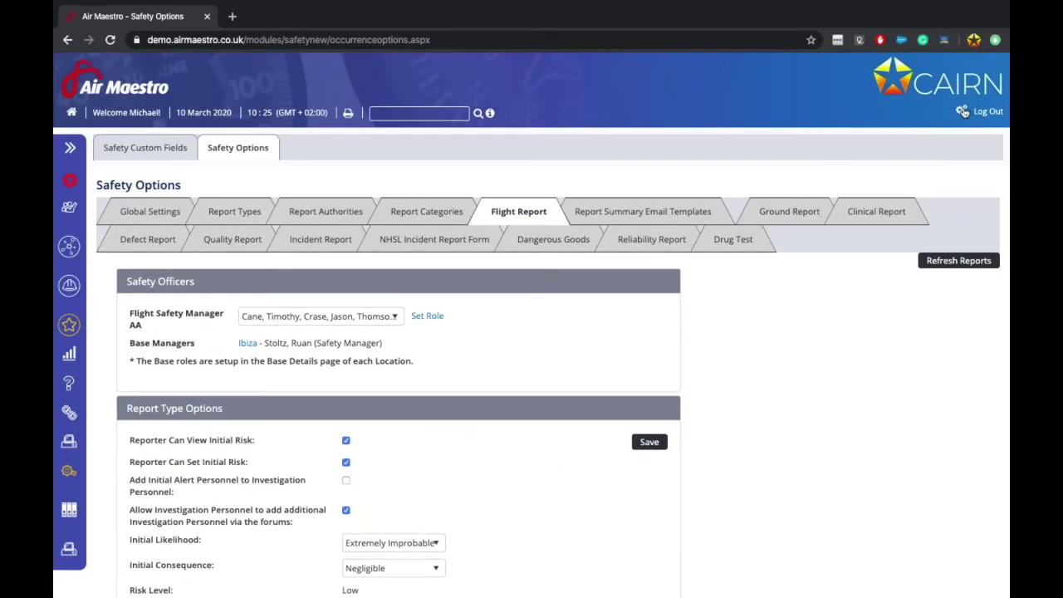
Step: Open Setup's AM Data in a new browser tab and display the Safety_EventType table
click(926, 108)
click(278, 18)
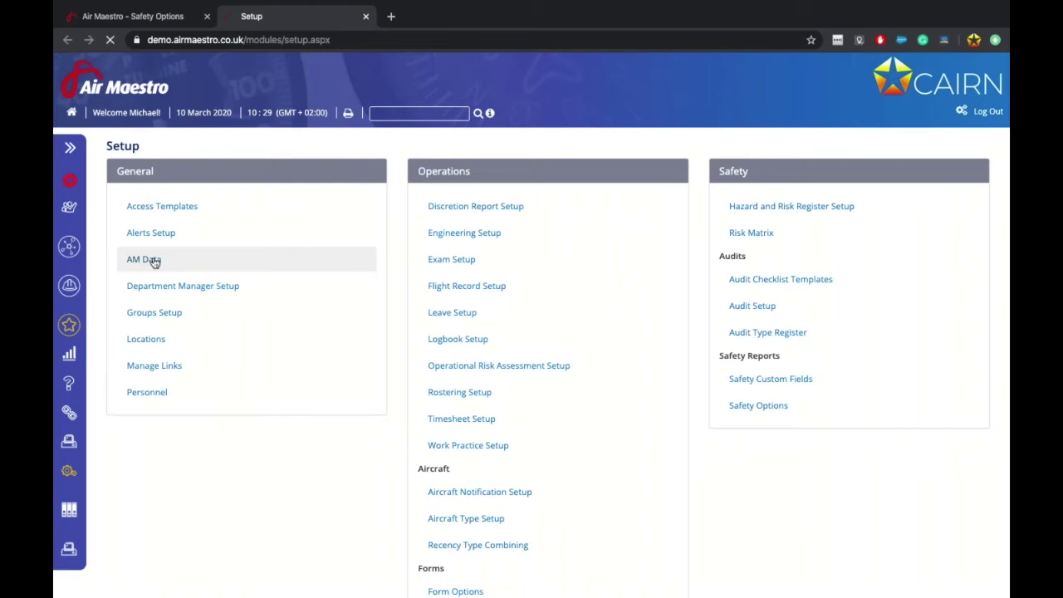
click(154, 260)
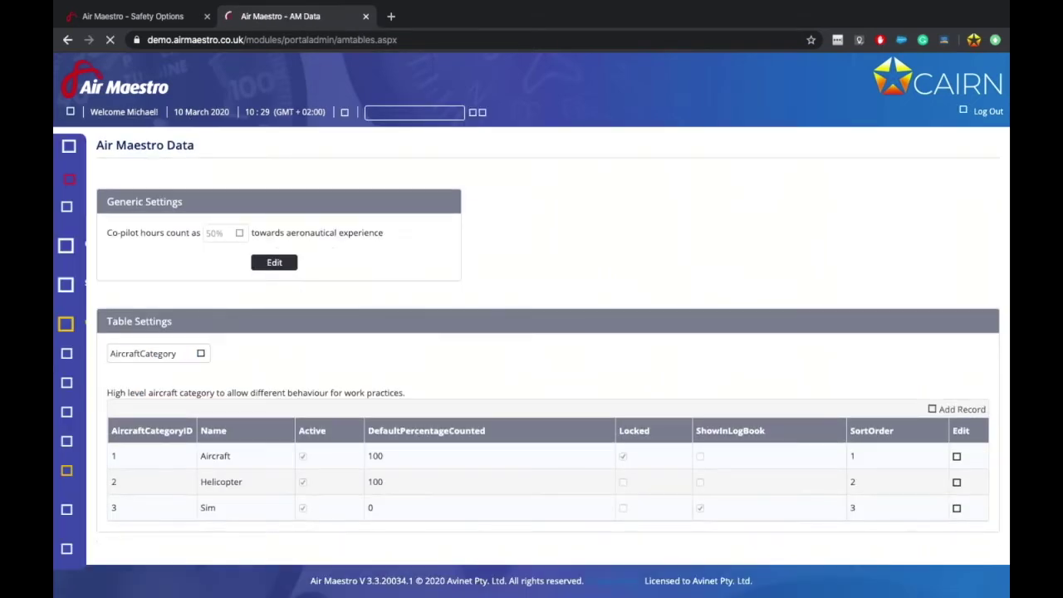
click(197, 354)
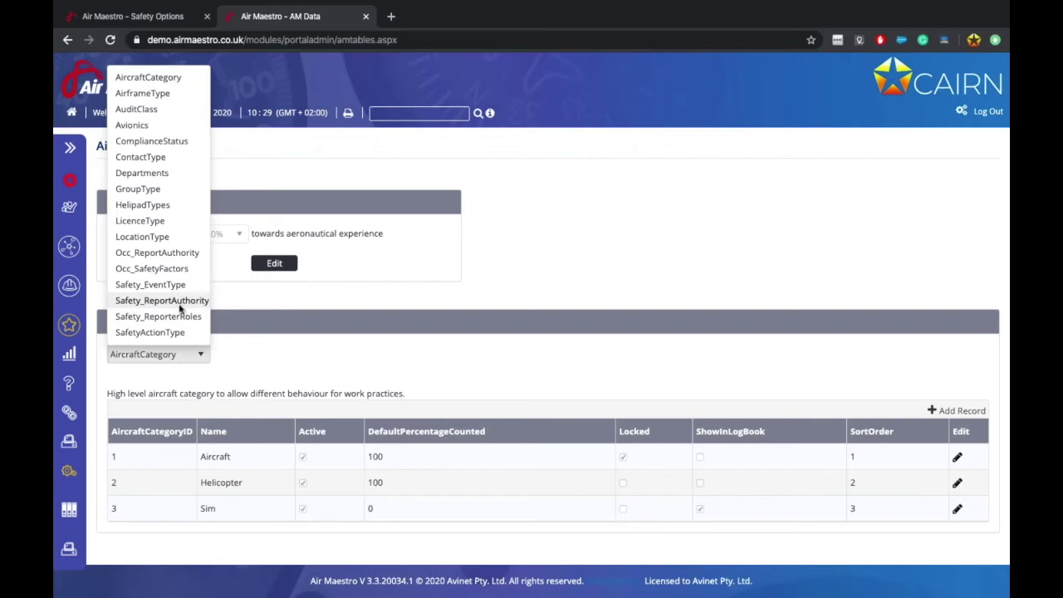
click(177, 286)
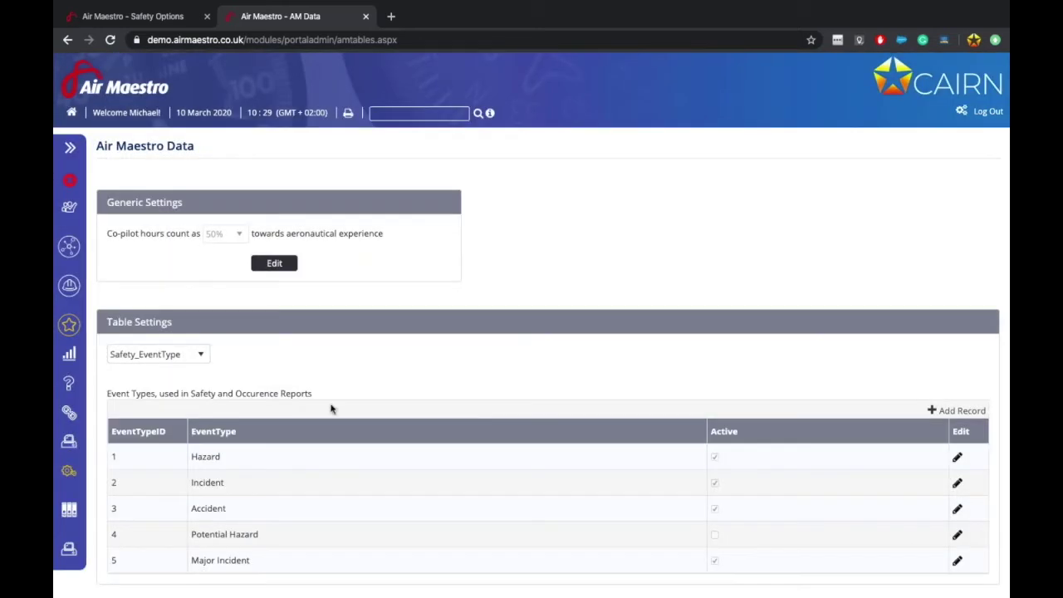
Step: Review the Safety_EventType event types, then return to the Safety Options tab
scroll(395, 503, down, 1)
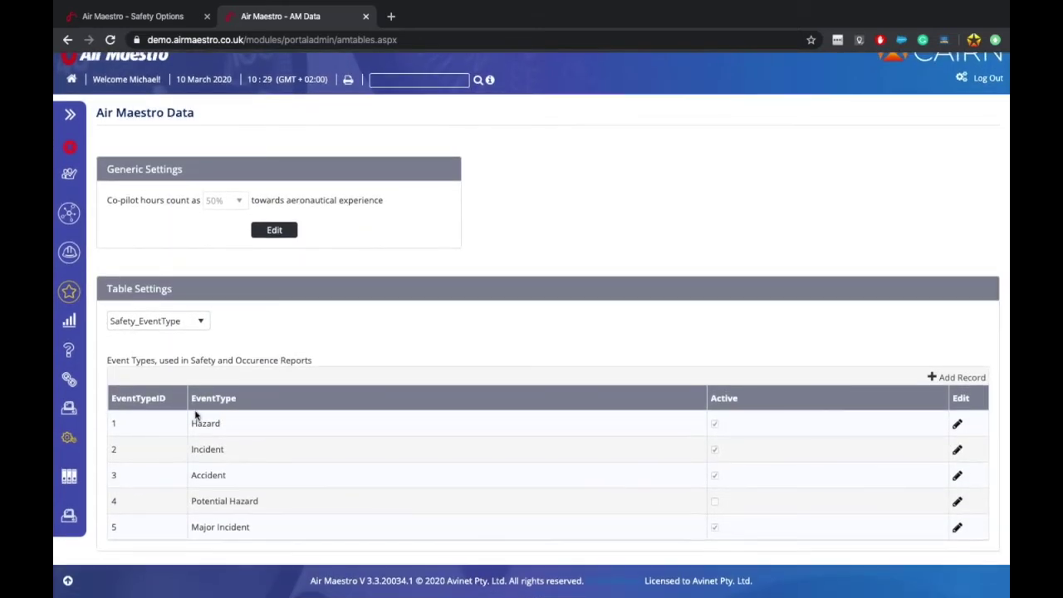
drag(207, 528, 266, 526)
click(265, 526)
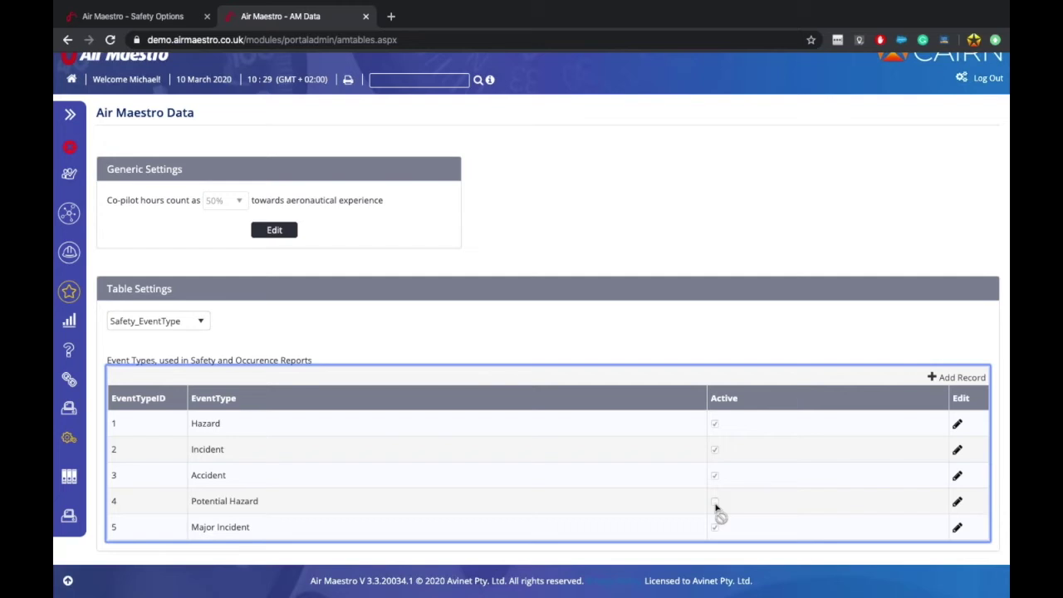
click(139, 19)
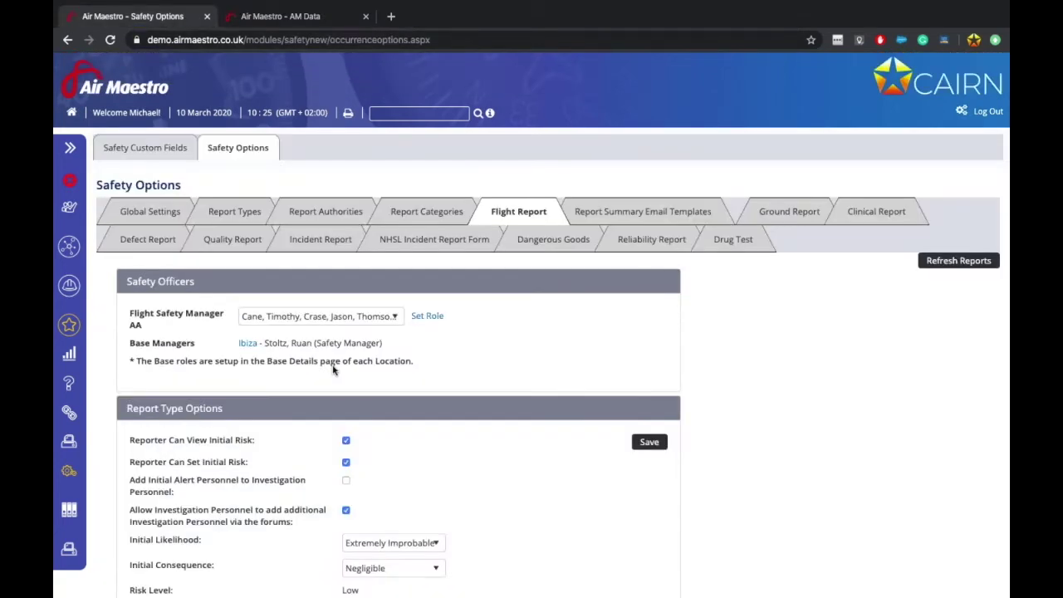
Step: Note the optional Reporter Role field and load the Safety_ReporterRoles table in AM Data
scroll(346, 441, down, 4)
drag(366, 399, 401, 397)
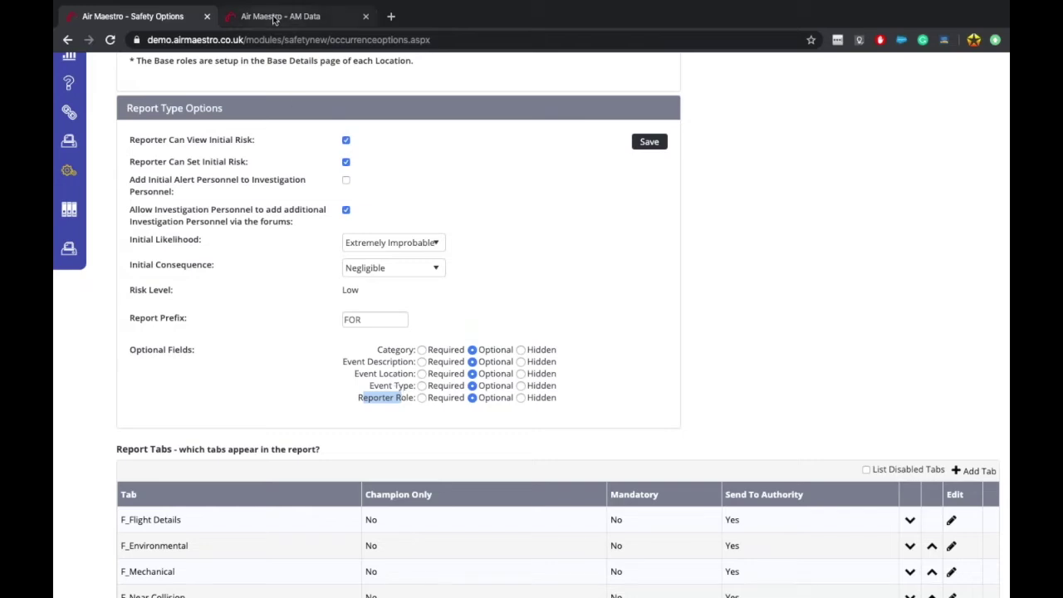
click(274, 18)
click(185, 321)
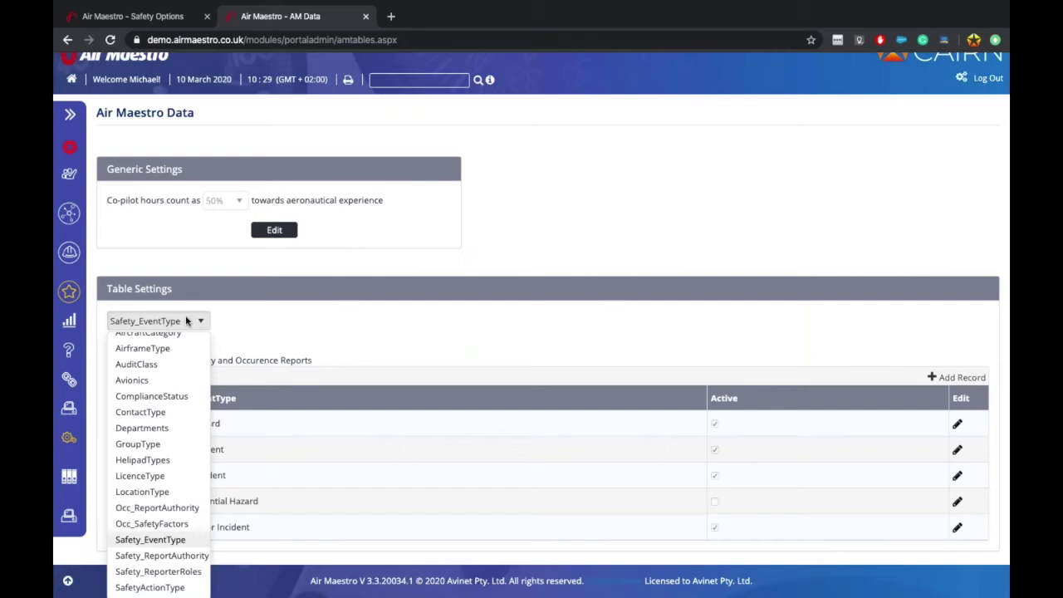
click(154, 573)
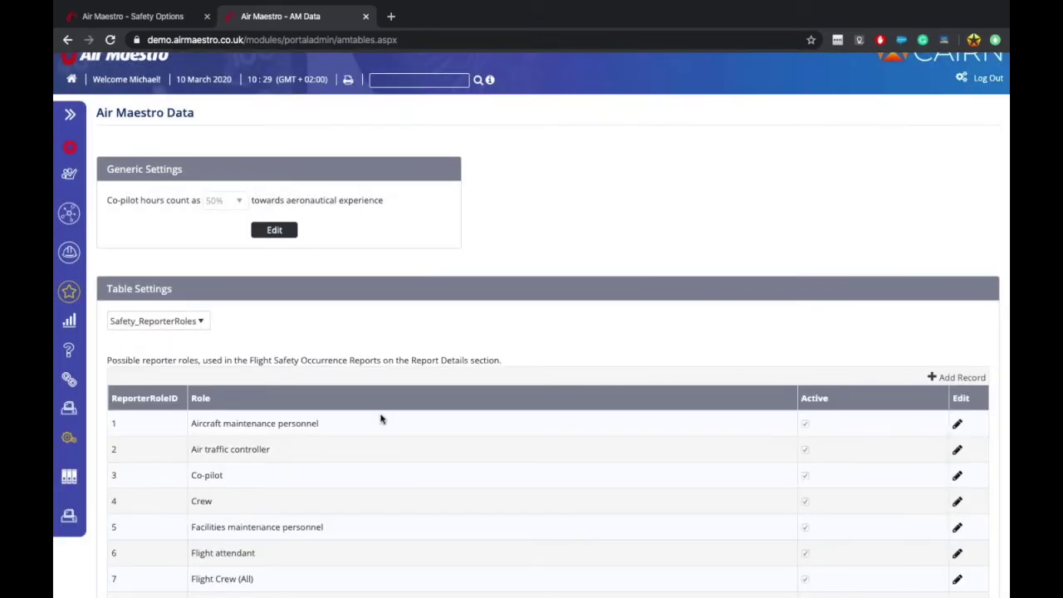
Step: Scroll through the reporter roles, then go back to the Flight Report options
scroll(688, 296, down, 3)
scroll(688, 296, down, 2)
scroll(305, 176, up, 3)
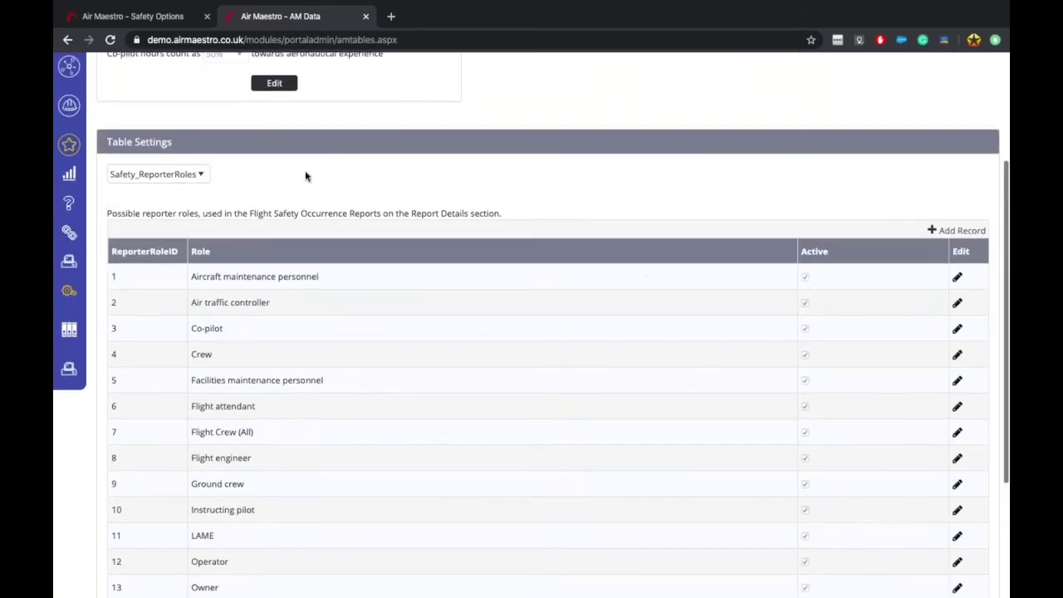
scroll(843, 298, down, 1)
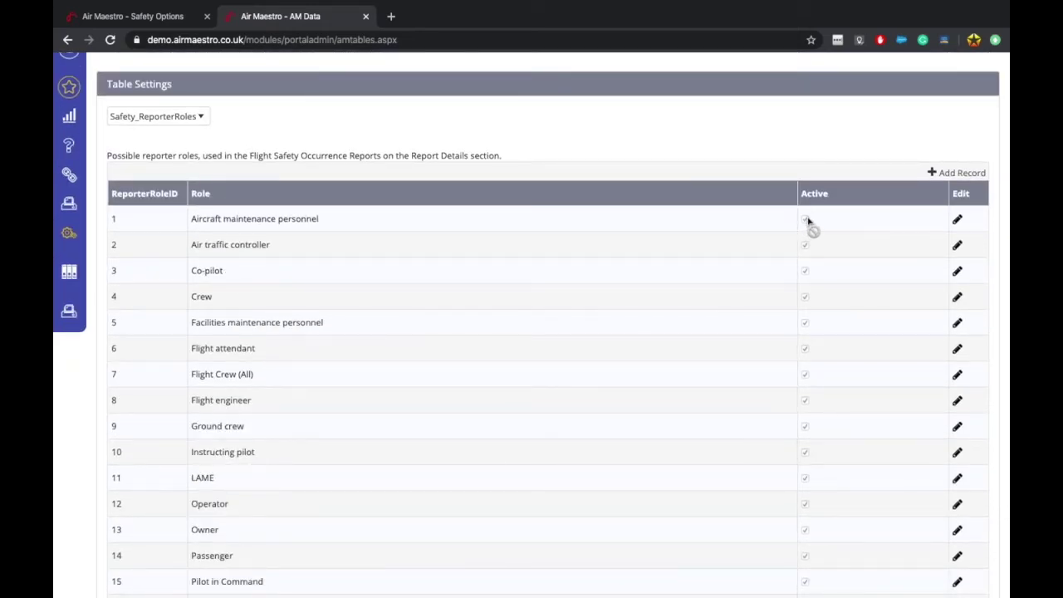
click(136, 16)
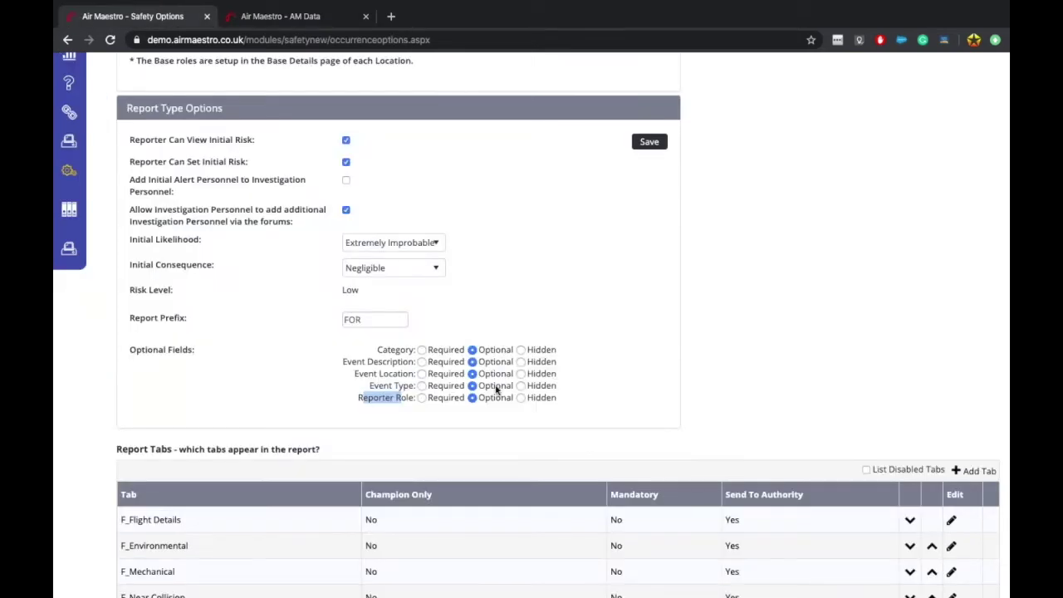
Step: Save the Flight Report type options
click(593, 470)
scroll(595, 444, up, 2)
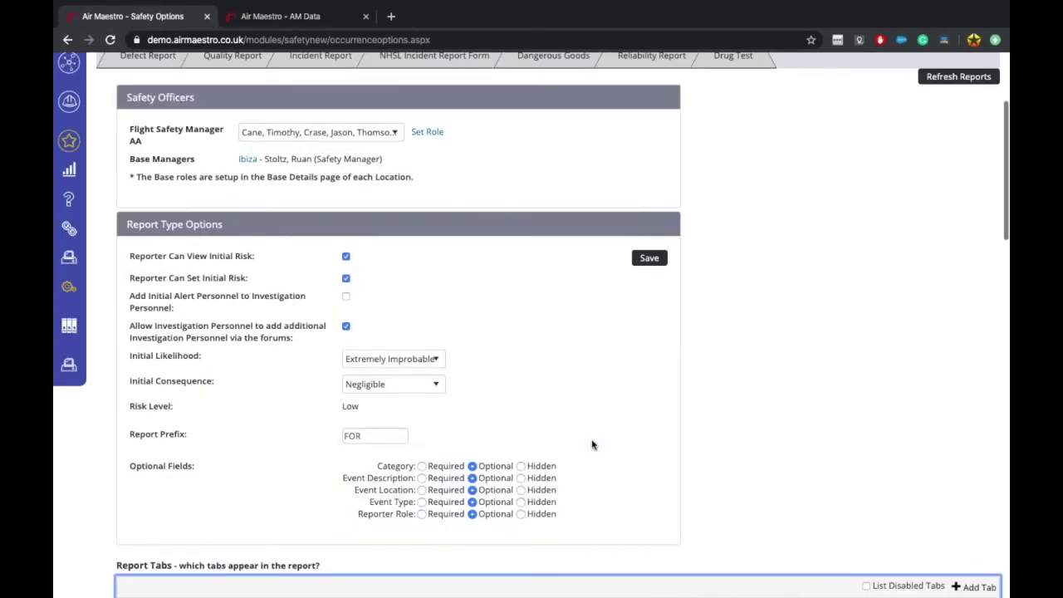
click(648, 263)
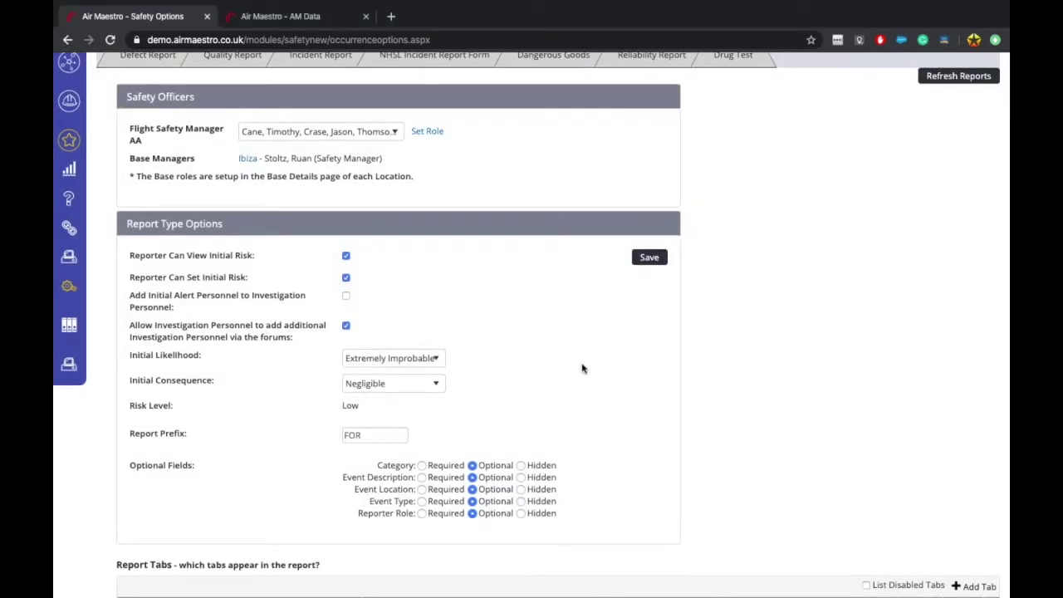
Step: Scroll back up and return to the Safety_ReporterRoles table on the AM Data tab
scroll(581, 368, down, 5)
scroll(525, 310, up, 1)
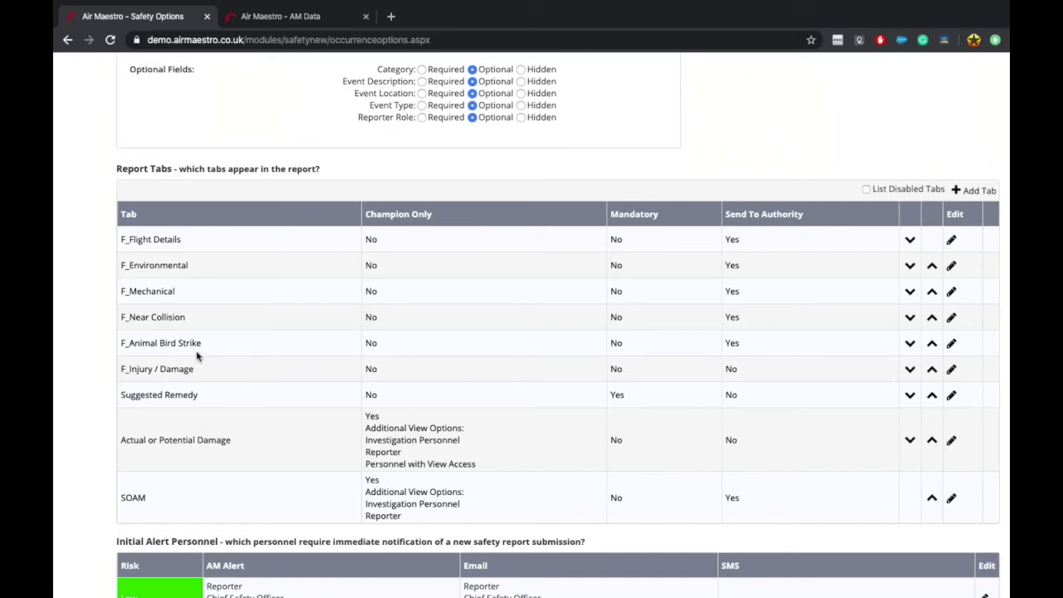
scroll(208, 289, up, 10)
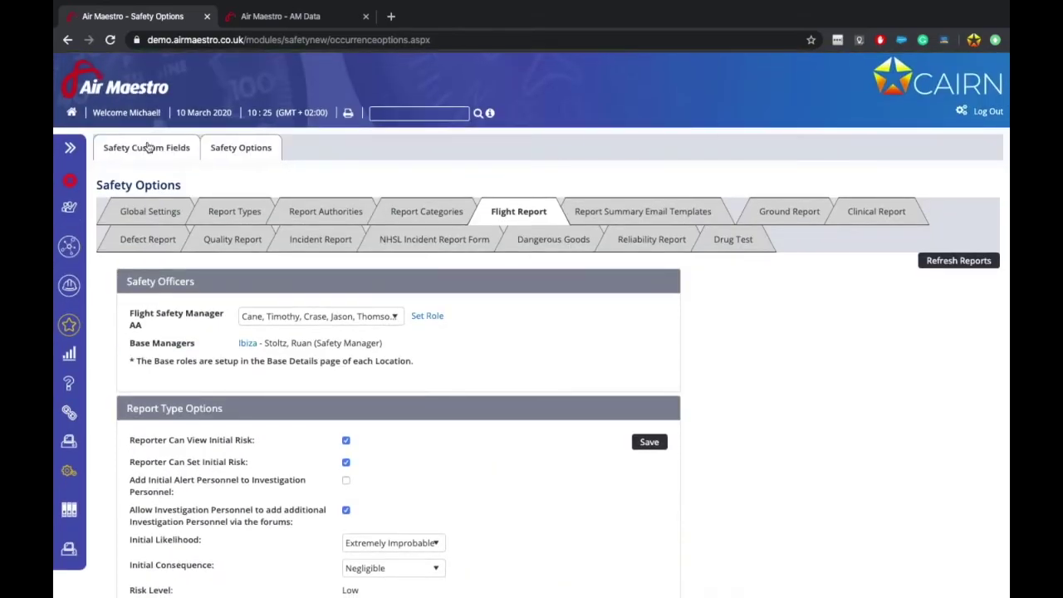
click(300, 14)
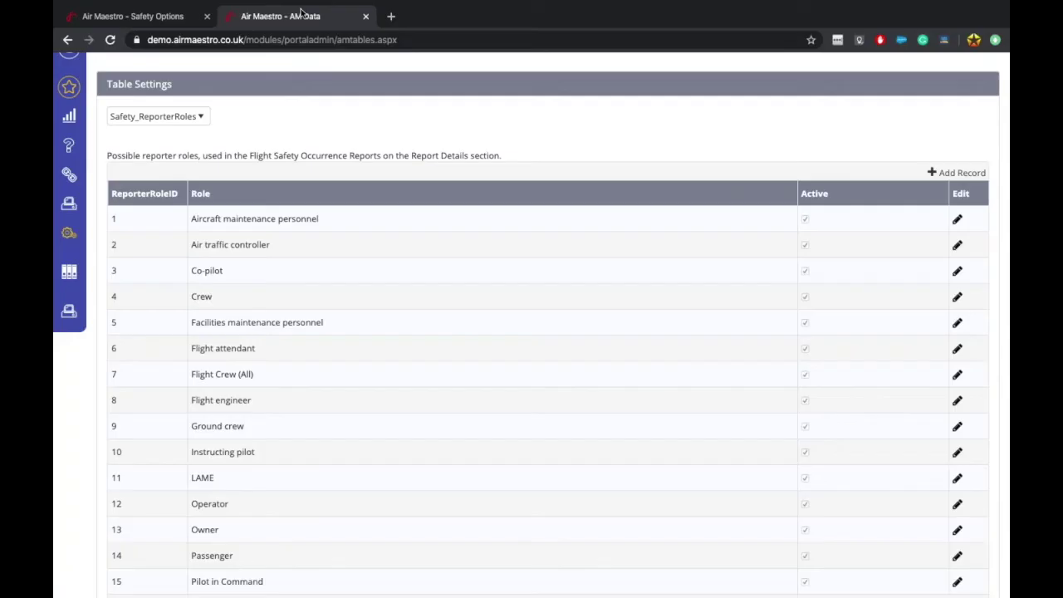
Step: Load Safety Form Setup and page through its 28 form tabs to C_Patient Details
scroll(880, 178, up, 3)
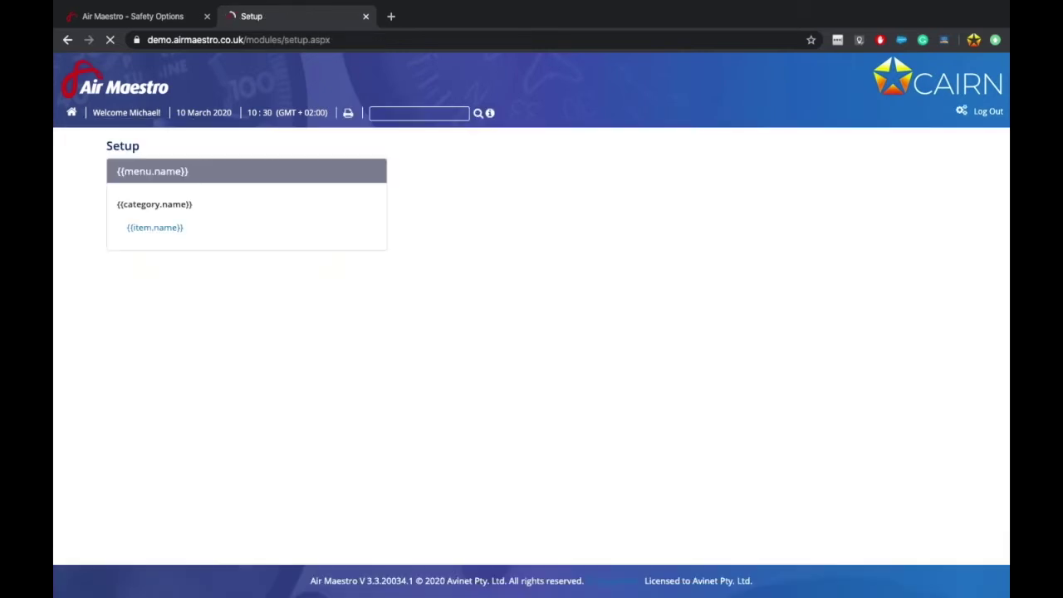
click(773, 379)
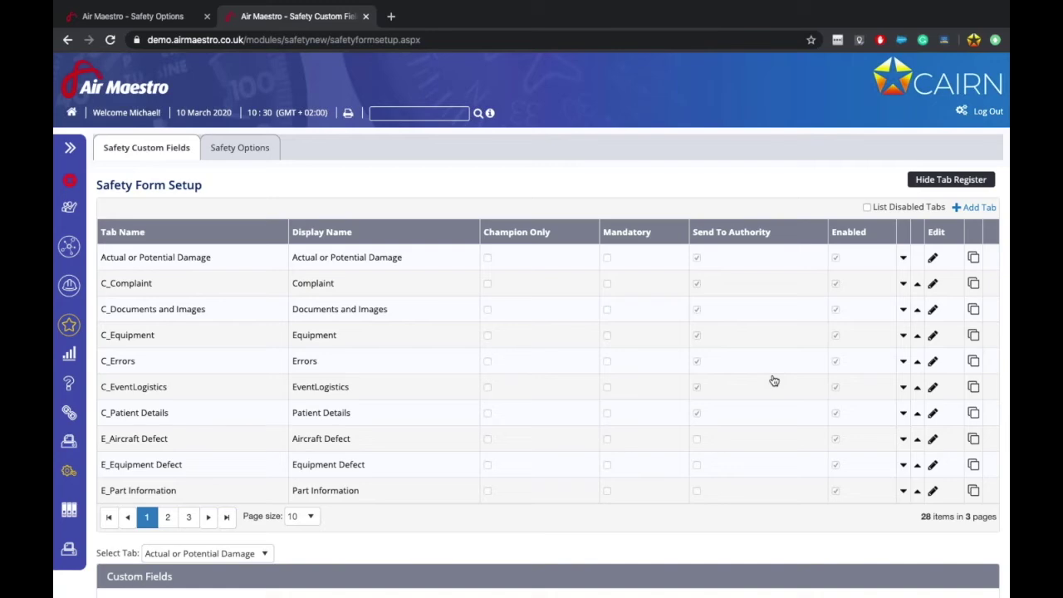
scroll(523, 328, down, 4)
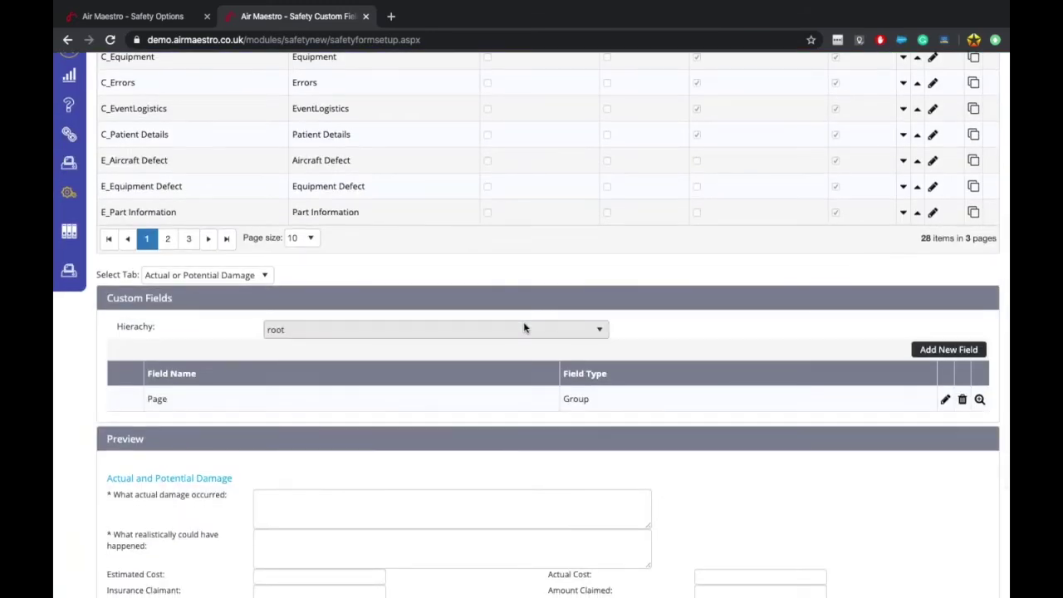
scroll(523, 328, up, 2)
scroll(523, 328, up, 2)
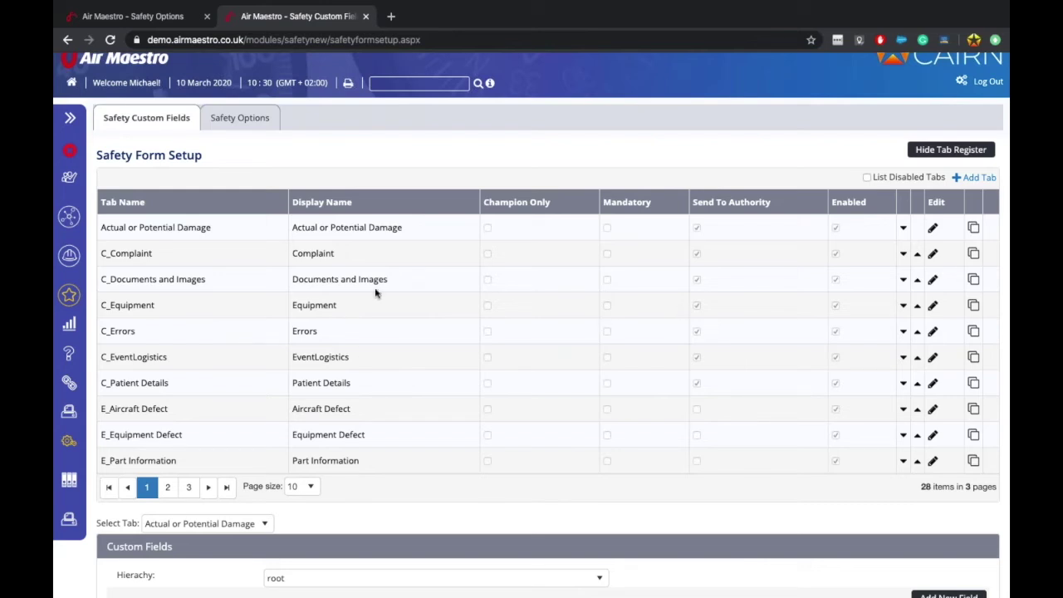
click(167, 490)
drag(124, 383, 209, 382)
click(210, 382)
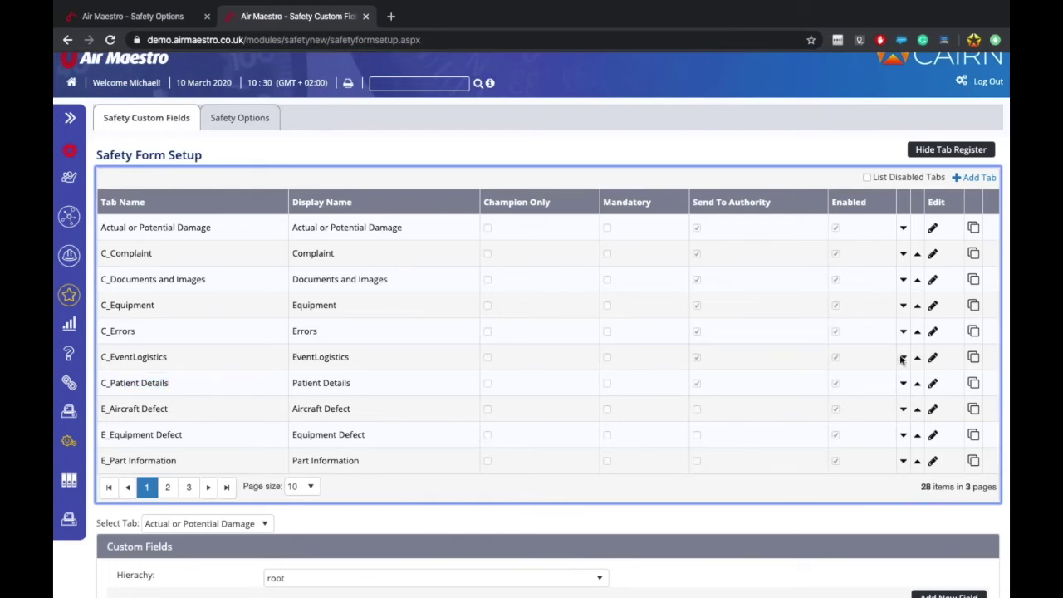
click(933, 385)
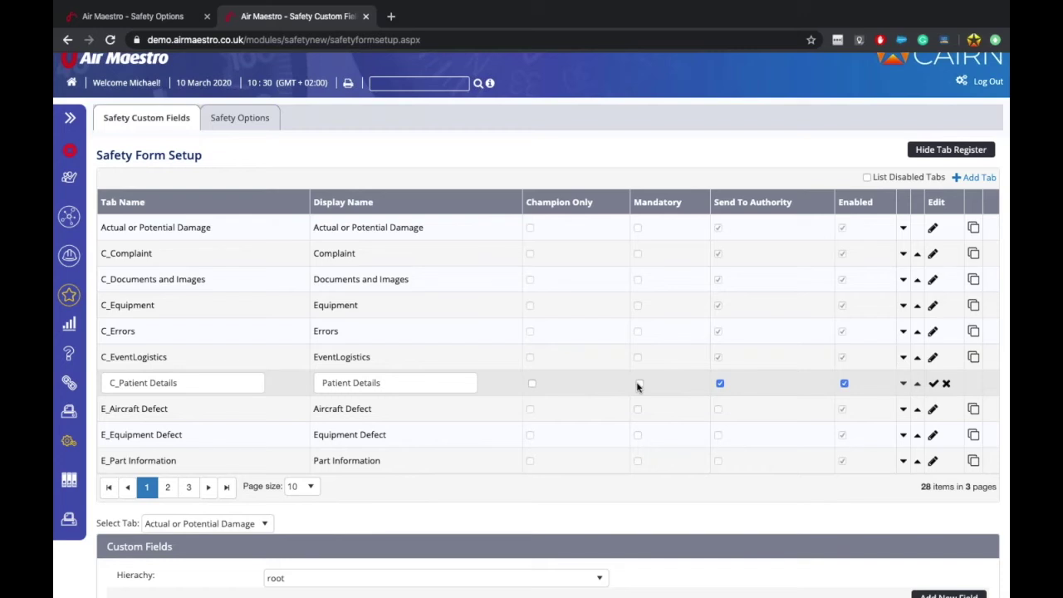
scroll(637, 386, down, 4)
scroll(637, 386, up, 4)
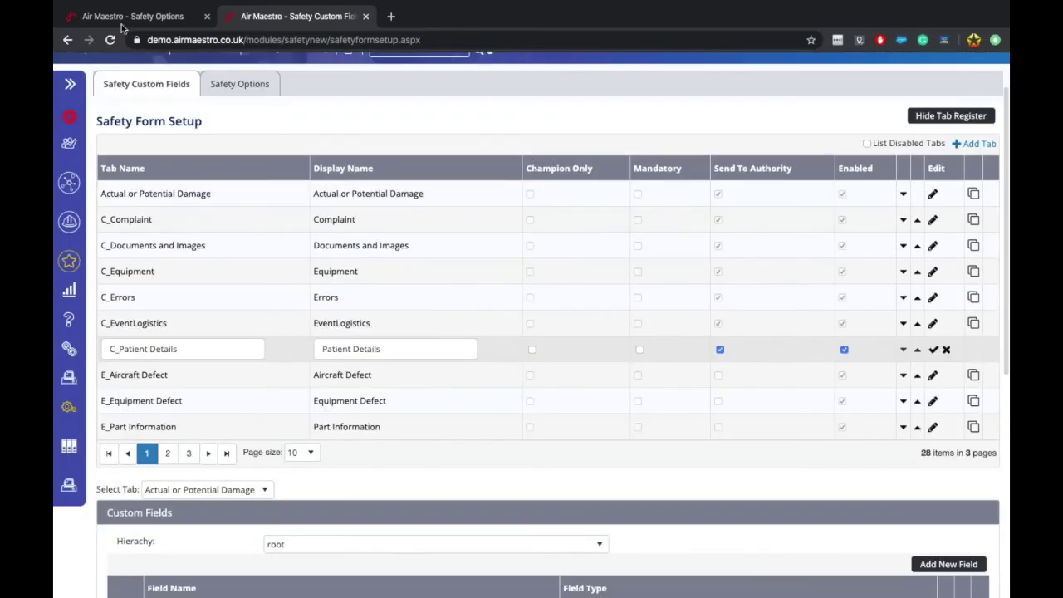
click(118, 16)
scroll(613, 403, down, 8)
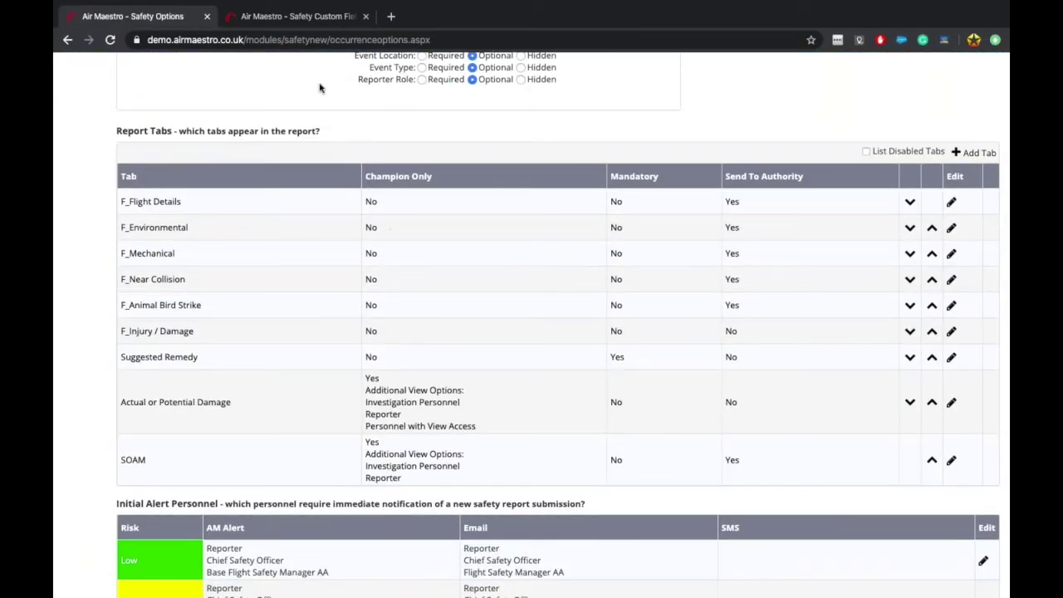
click(282, 17)
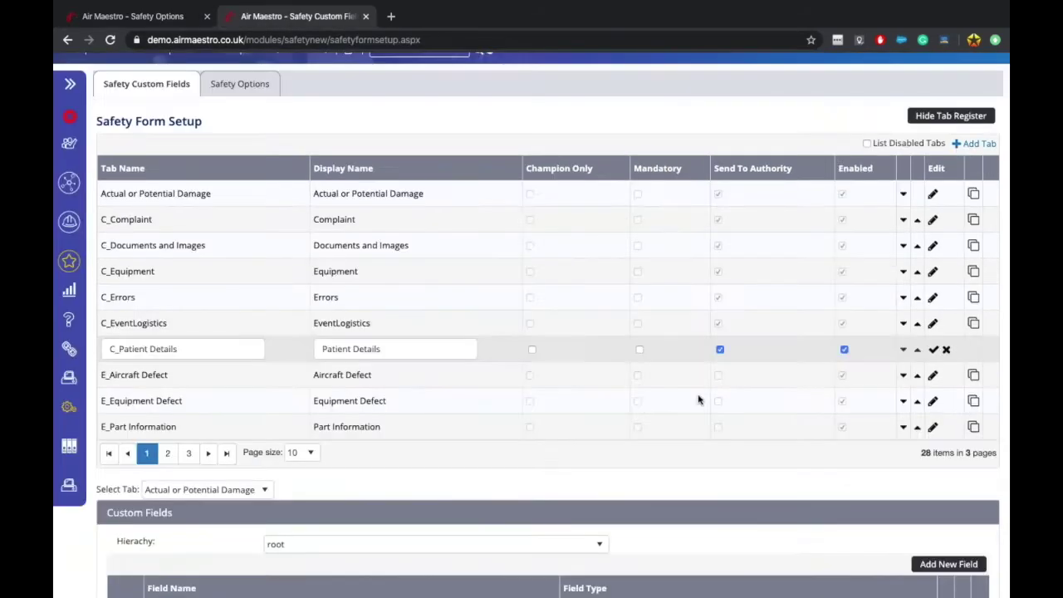
scroll(641, 376, down, 2)
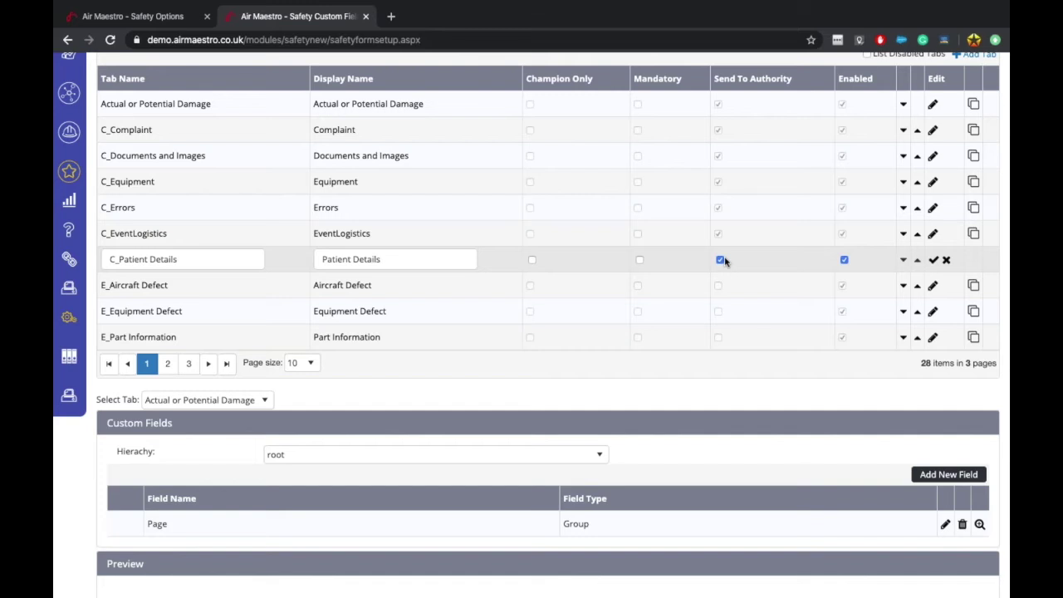
click(946, 261)
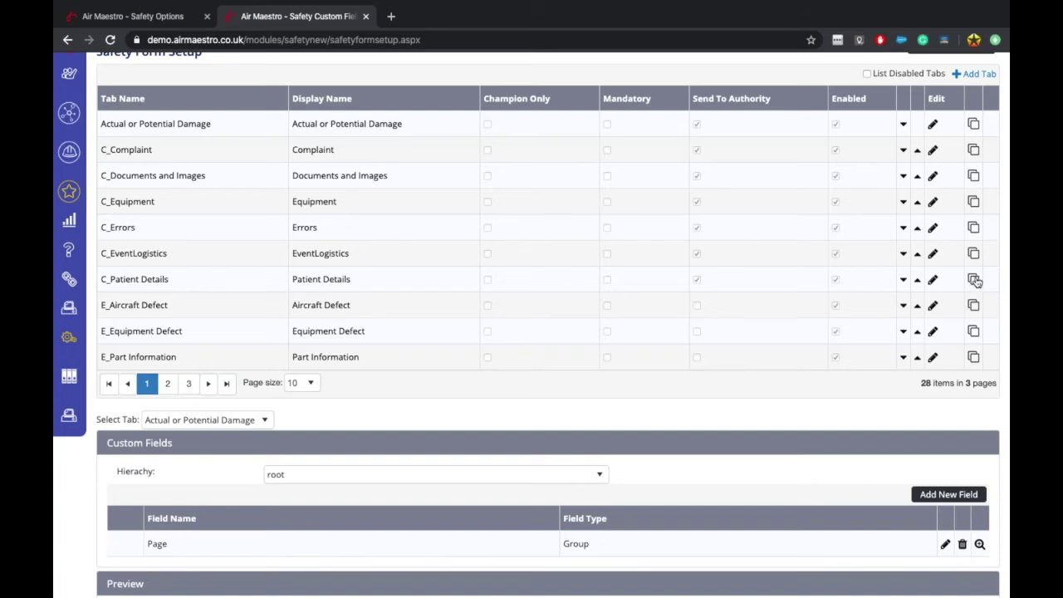
Step: Preview the F_Flight Details form down to its Details of Occurrence section
scroll(538, 400, down, 3)
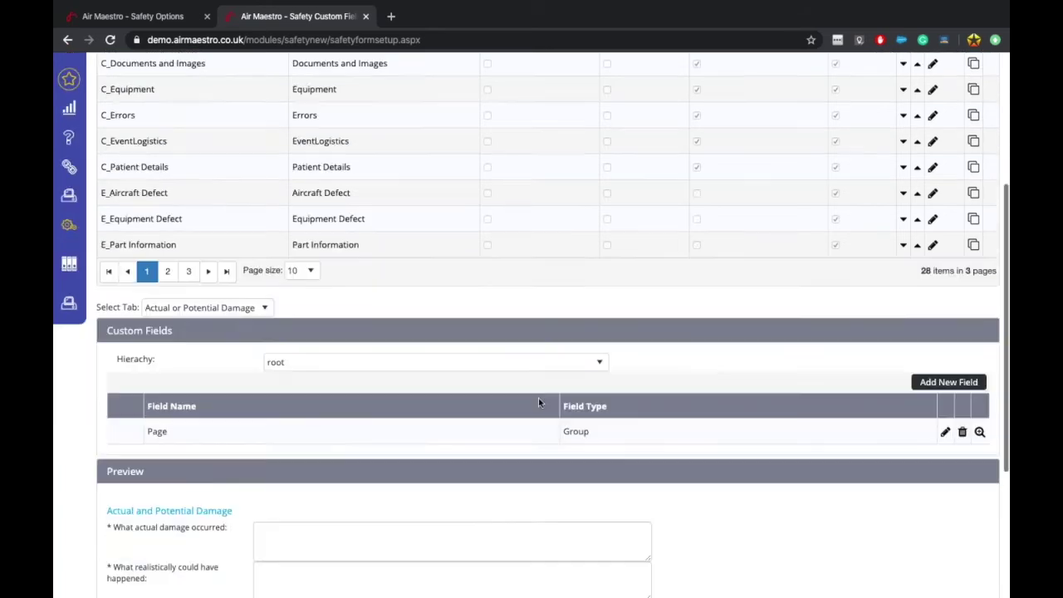
click(243, 221)
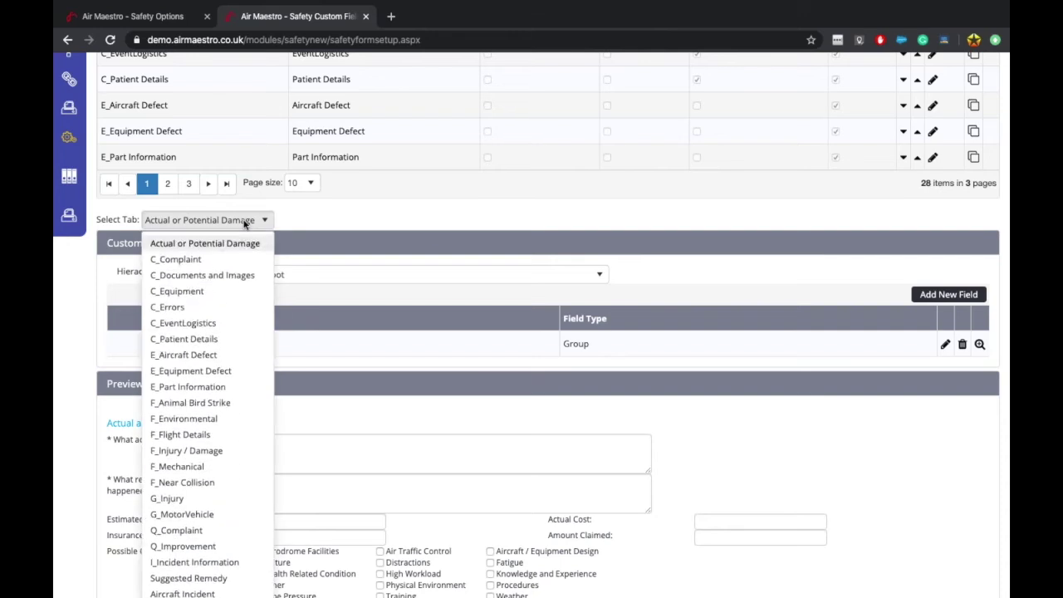
click(183, 434)
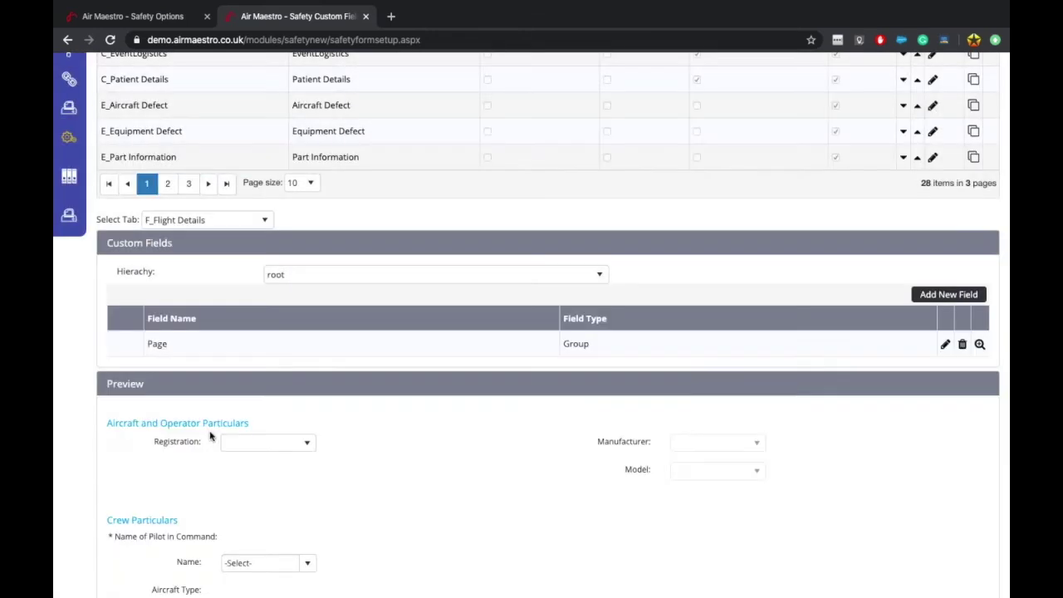
scroll(230, 550, down, 3)
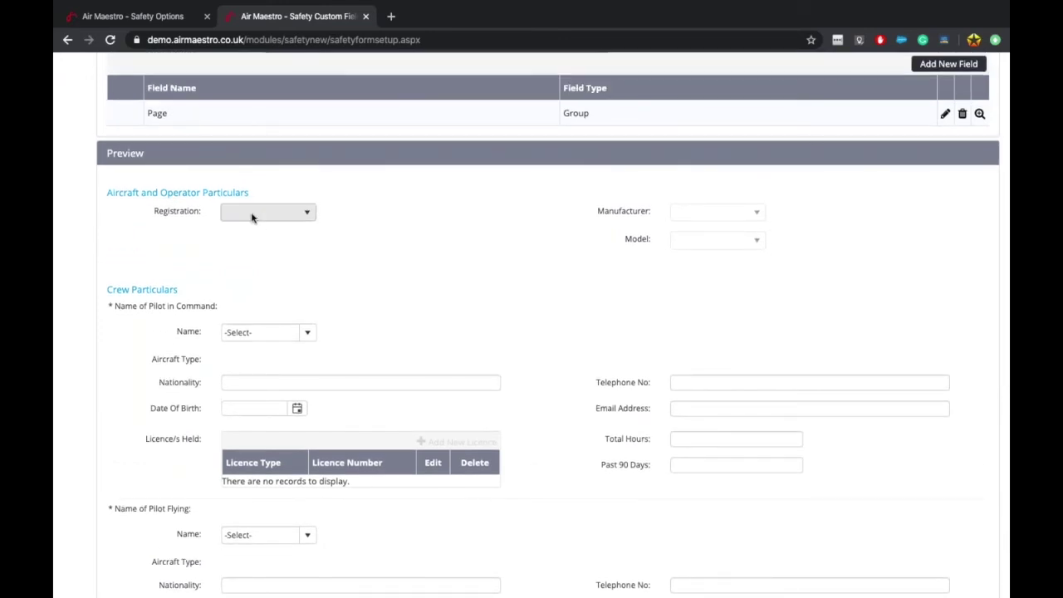
scroll(249, 228, up, 1)
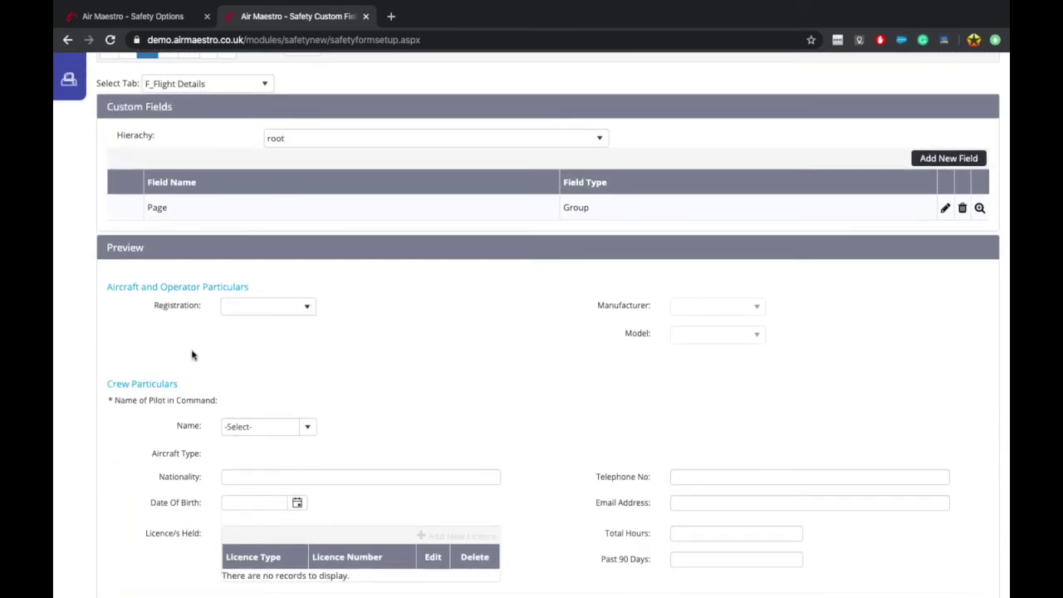
scroll(199, 332, down, 2)
scroll(241, 482, down, 3)
scroll(241, 482, down, 4)
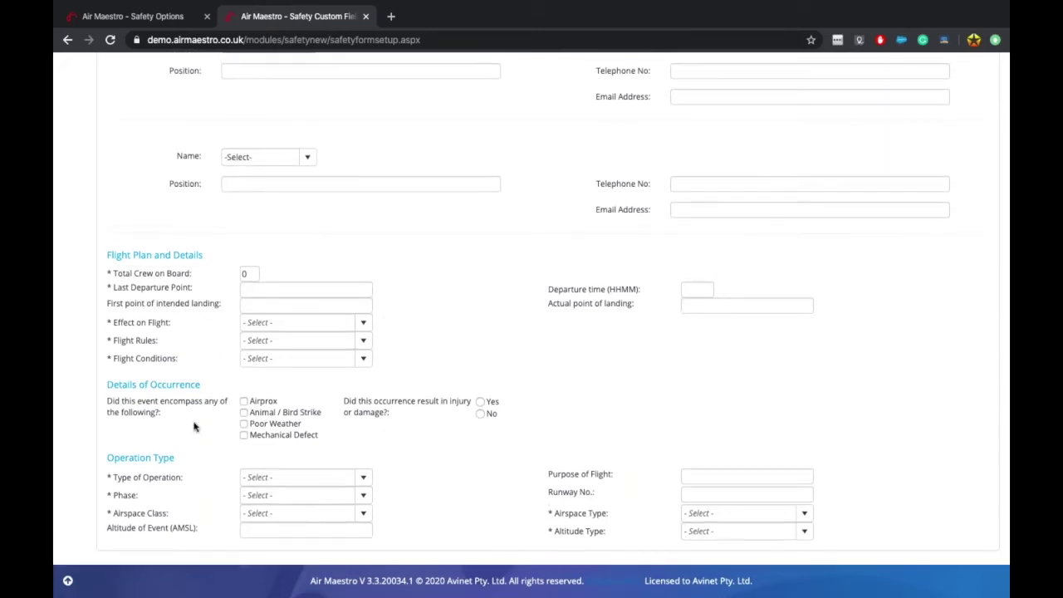
drag(125, 383, 207, 391)
click(208, 391)
Step: Review the tab's custom fields, then return to the Flight Report's report tabs
scroll(332, 469, up, 15)
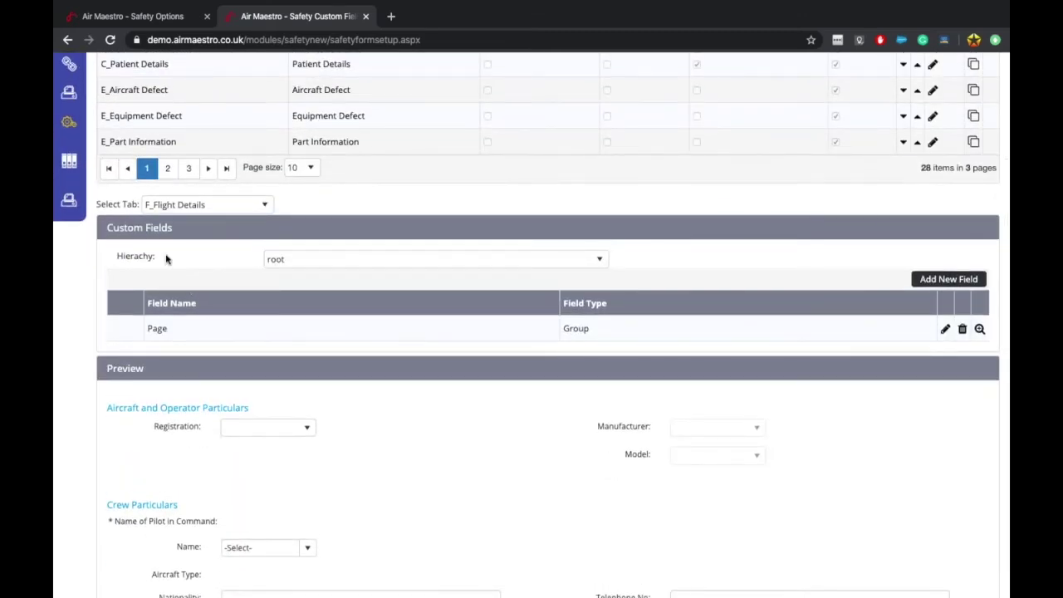
drag(108, 226, 299, 340)
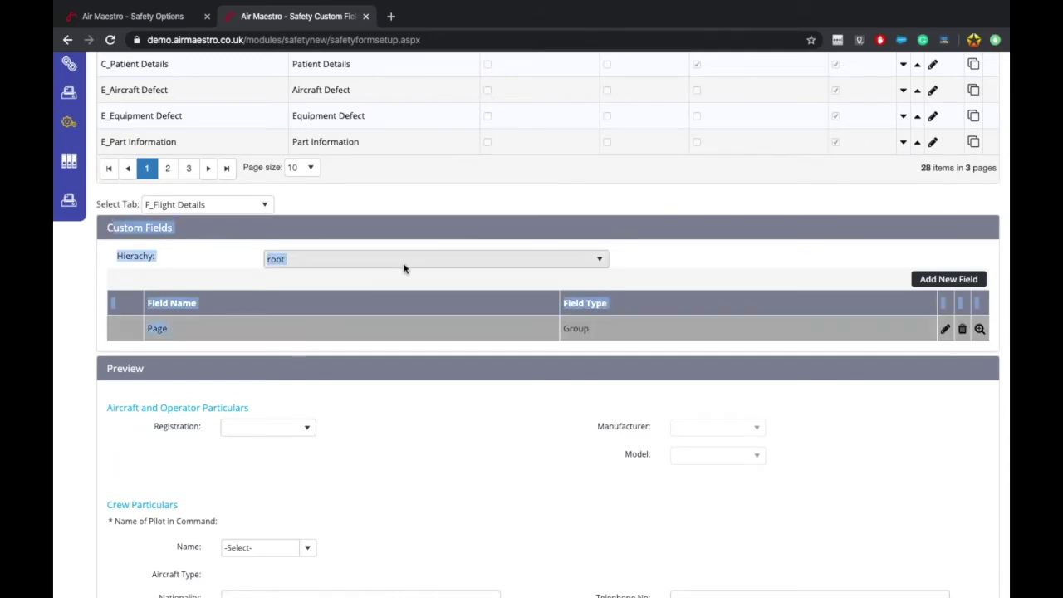
click(299, 271)
click(129, 11)
scroll(384, 308, up, 1)
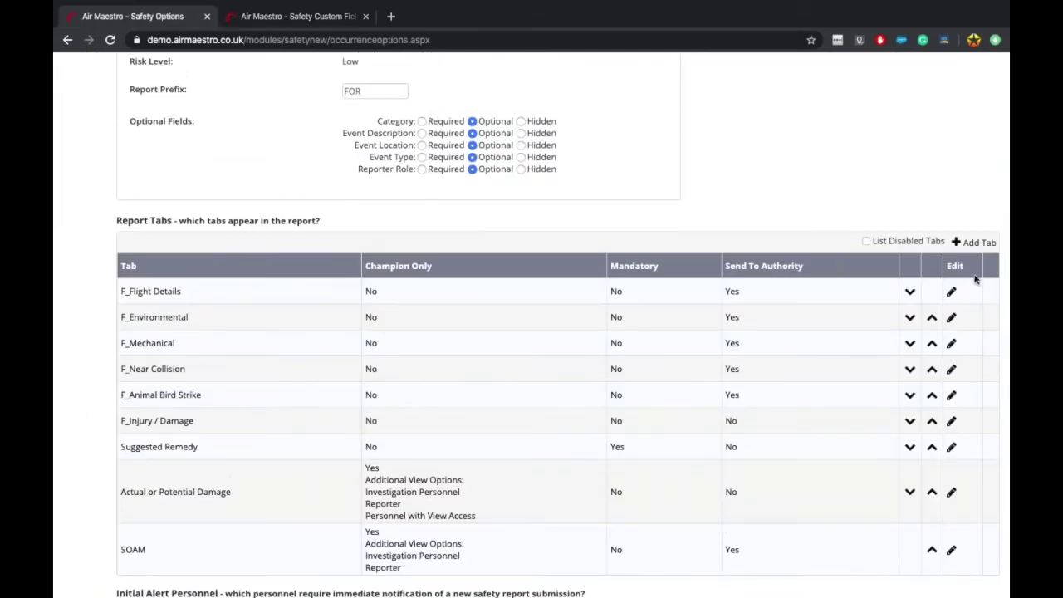
Step: Start adding E_Equipment Defect as a champion-only report tab to the Flight Report
click(967, 246)
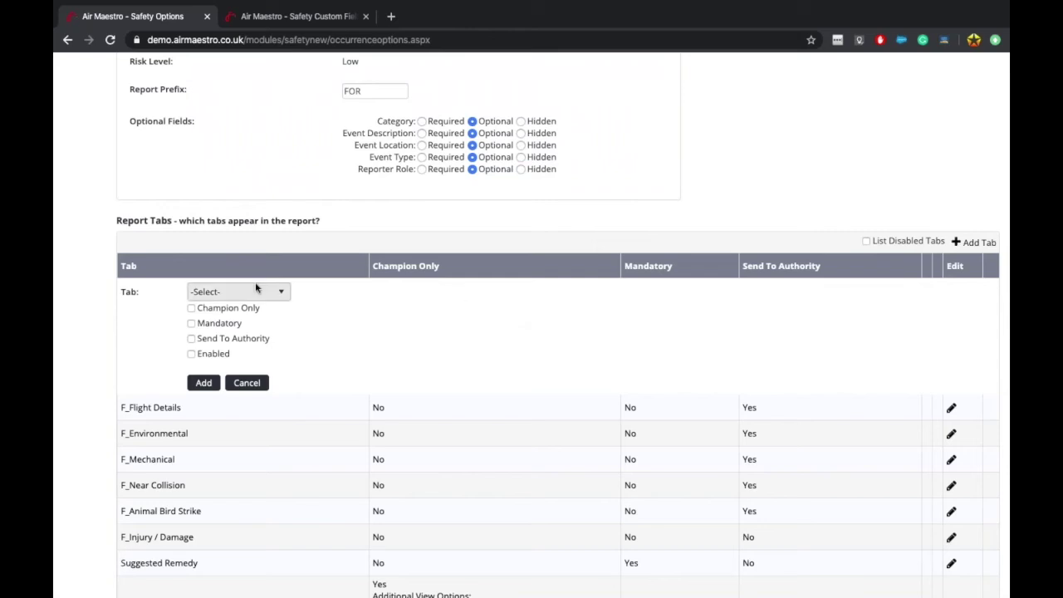
click(255, 287)
scroll(274, 486, up, 1)
scroll(274, 486, down, 5)
scroll(246, 490, down, 1)
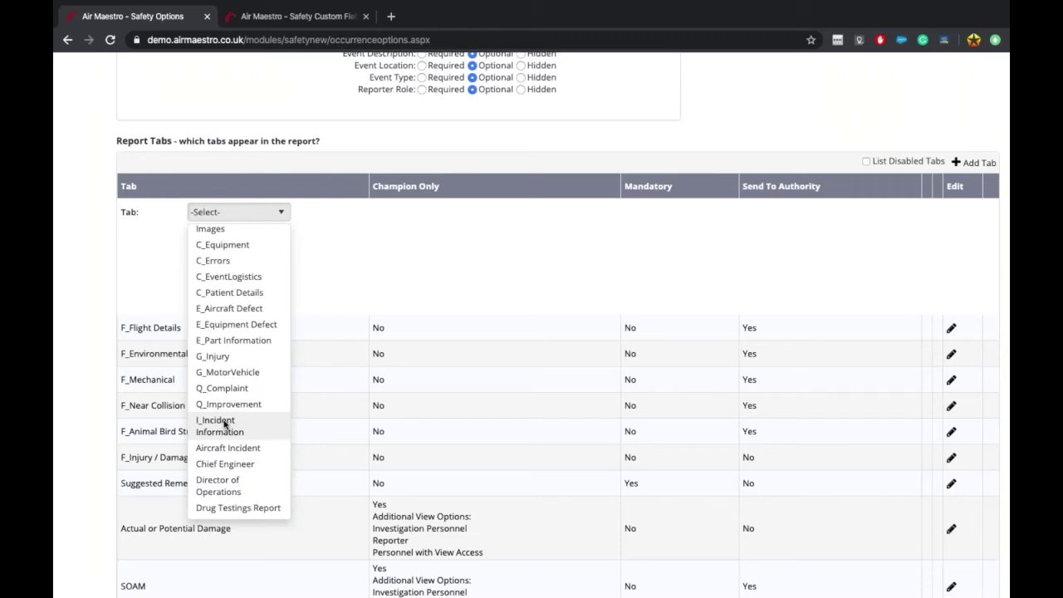
click(251, 326)
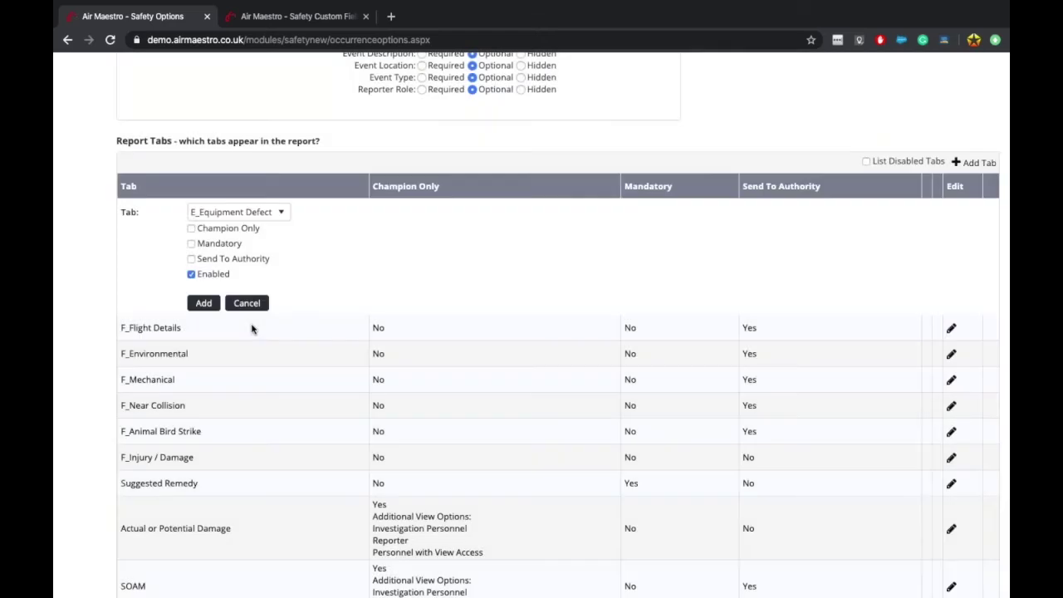
click(210, 229)
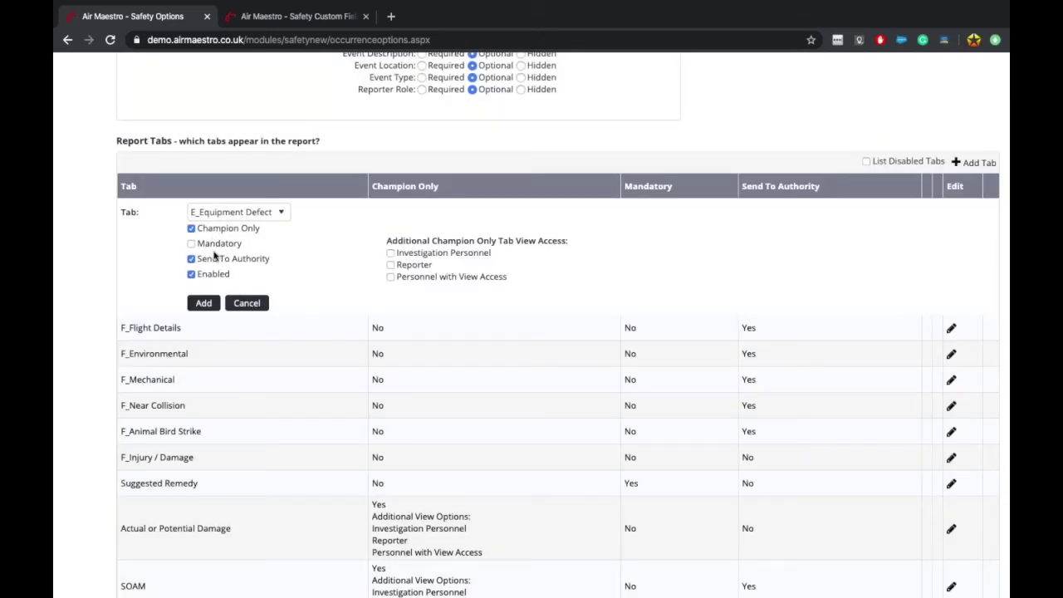
Step: Review the champion-only view access options, then cancel adding E_Equipment Defect
click(305, 18)
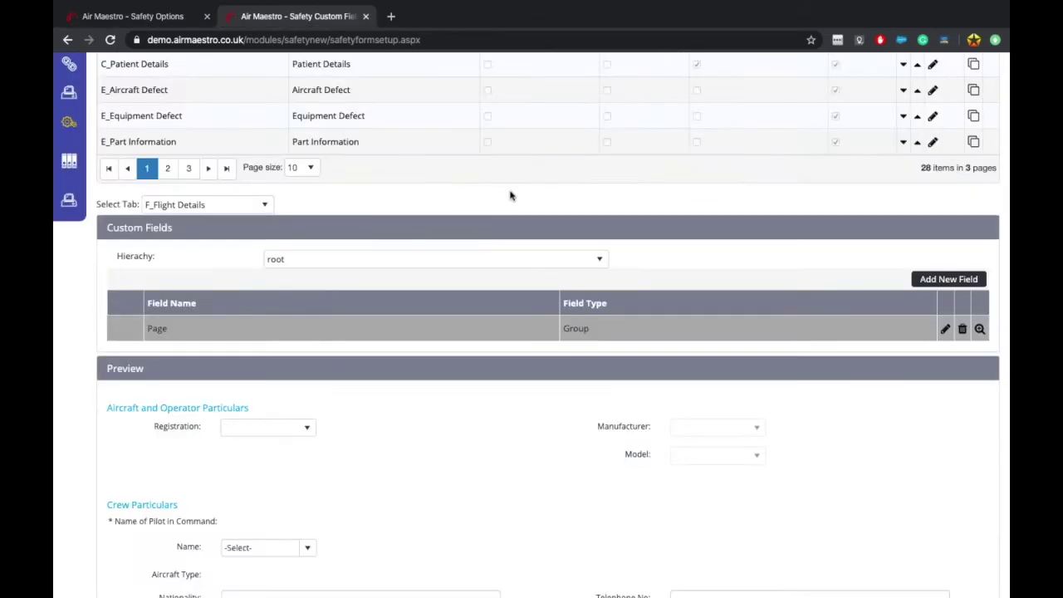
scroll(510, 195, up, 1)
click(137, 16)
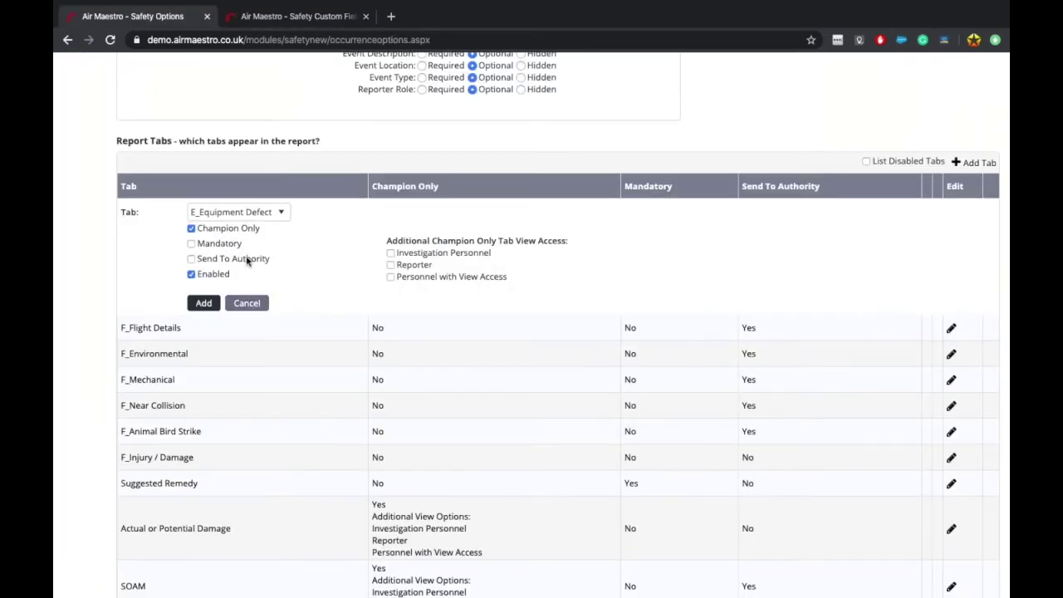
click(230, 231)
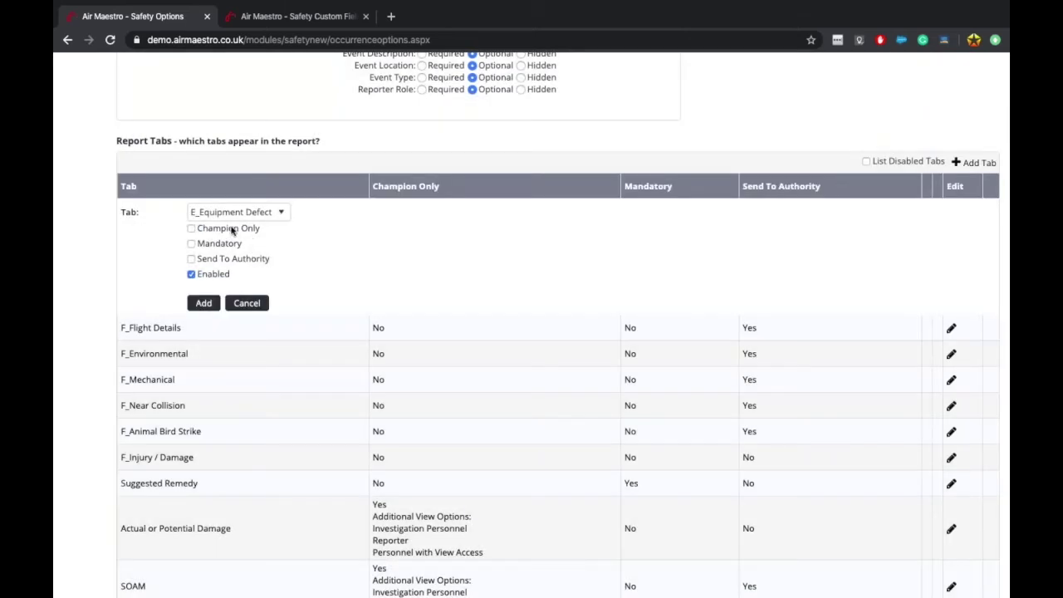
click(233, 231)
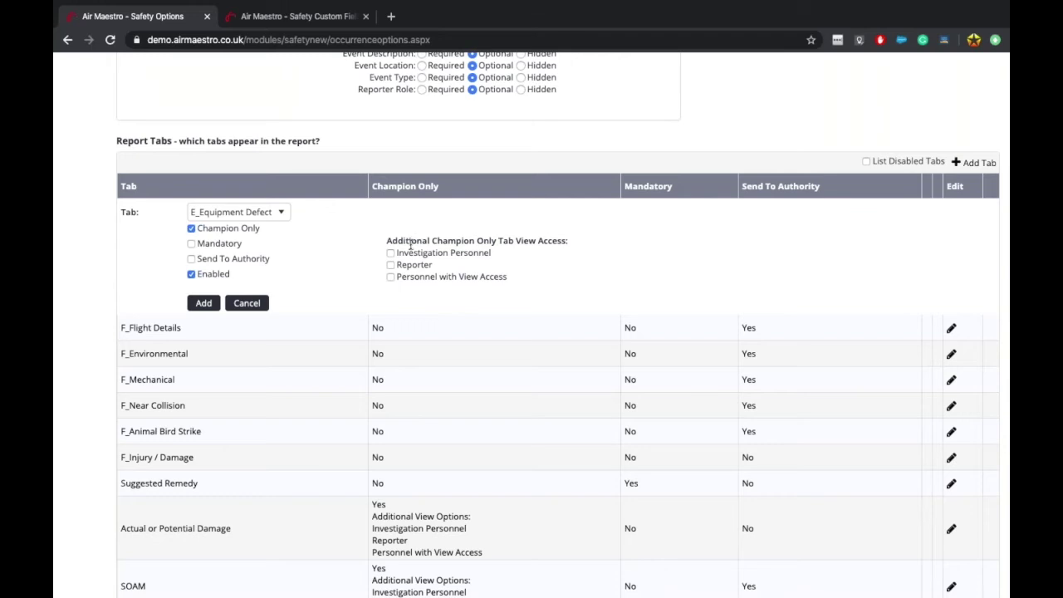
drag(392, 240, 515, 241)
click(513, 243)
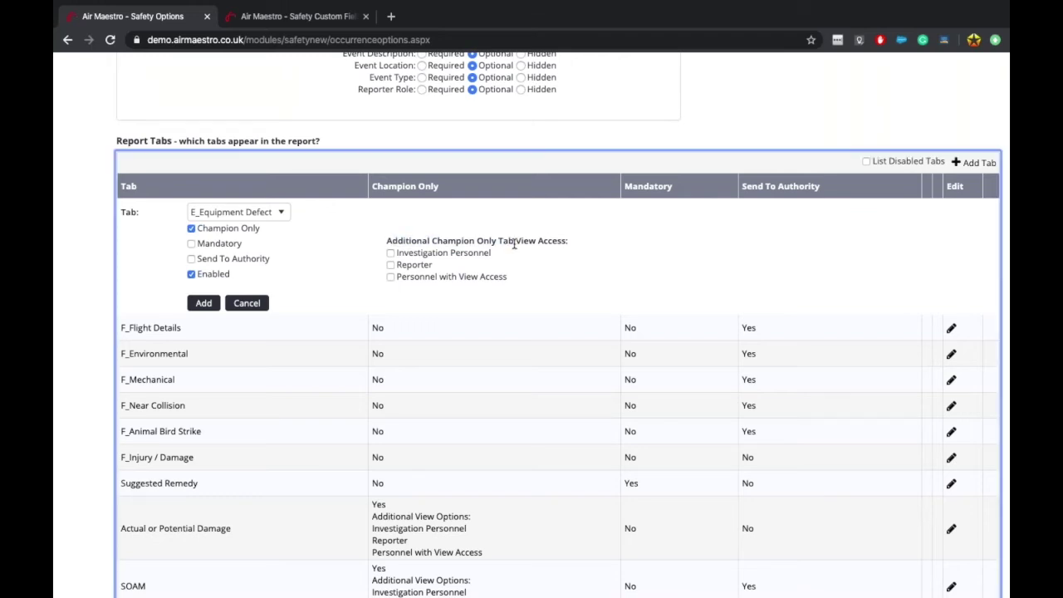
click(249, 303)
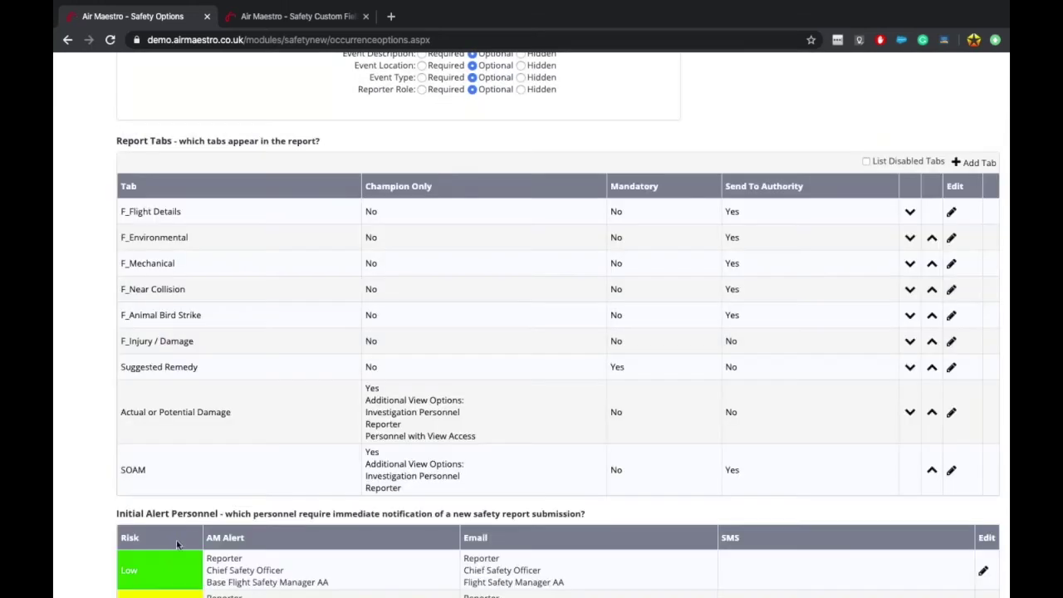
click(949, 471)
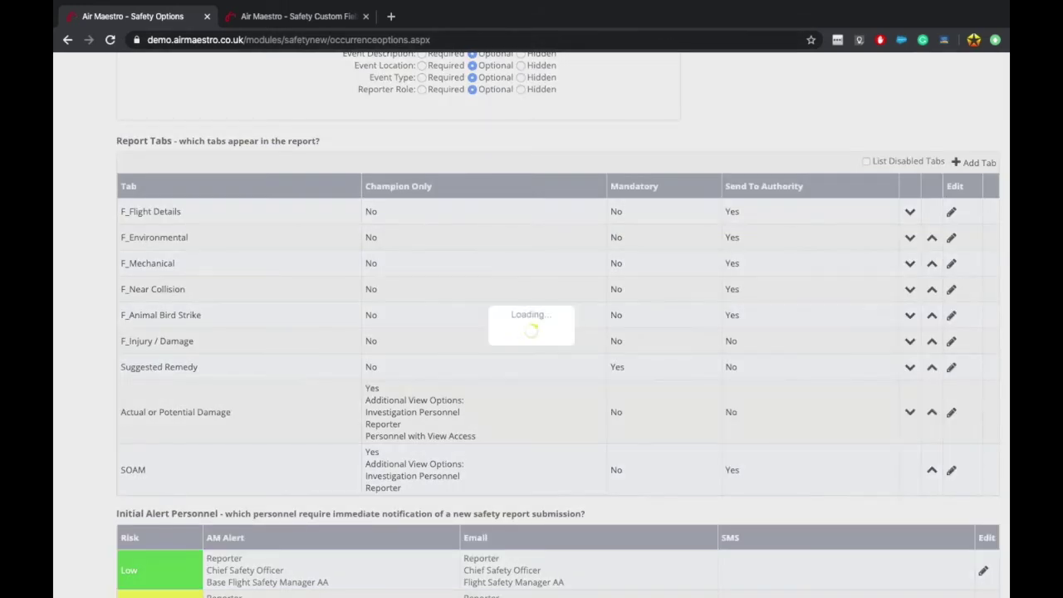
scroll(452, 438, down, 2)
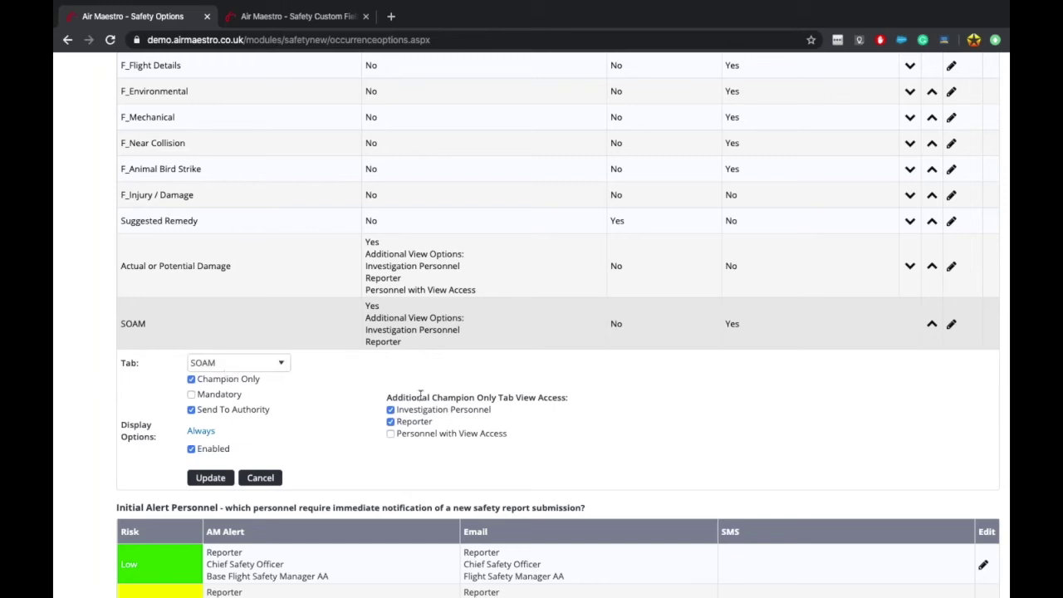
drag(421, 397, 536, 397)
click(527, 398)
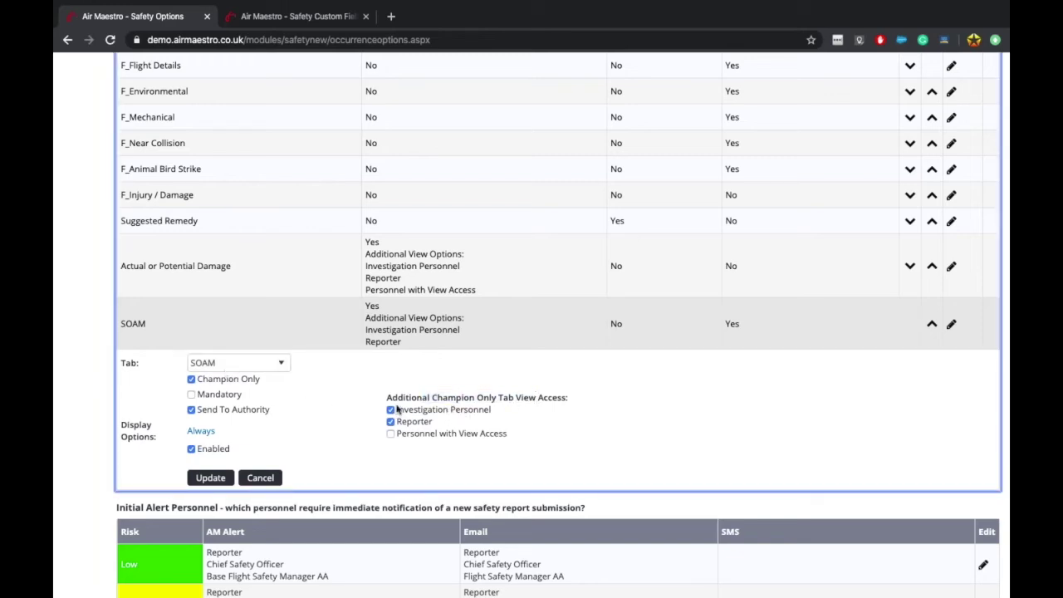
drag(415, 413, 490, 410)
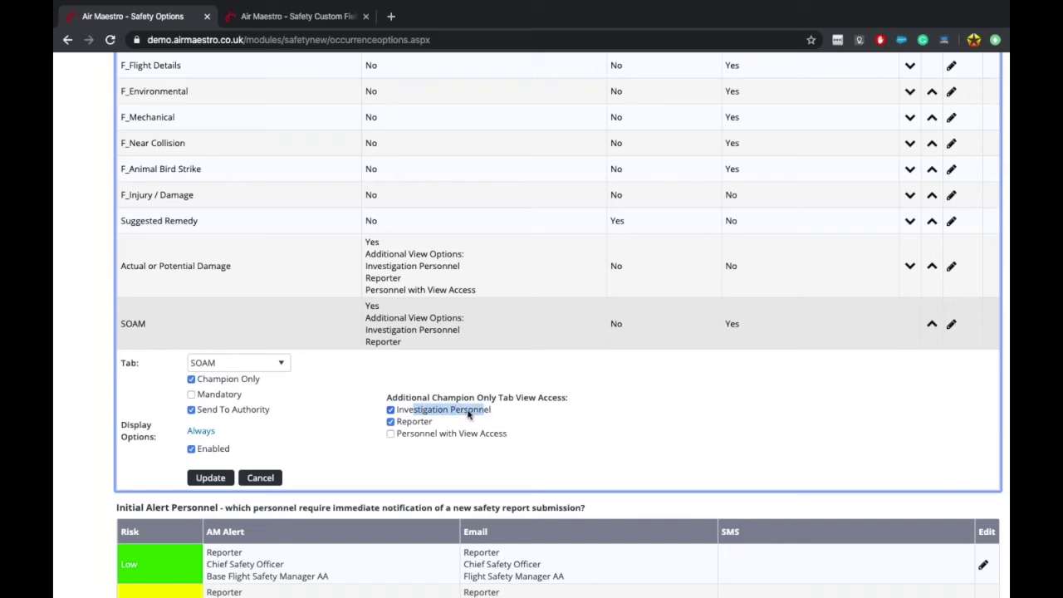
drag(408, 423, 440, 426)
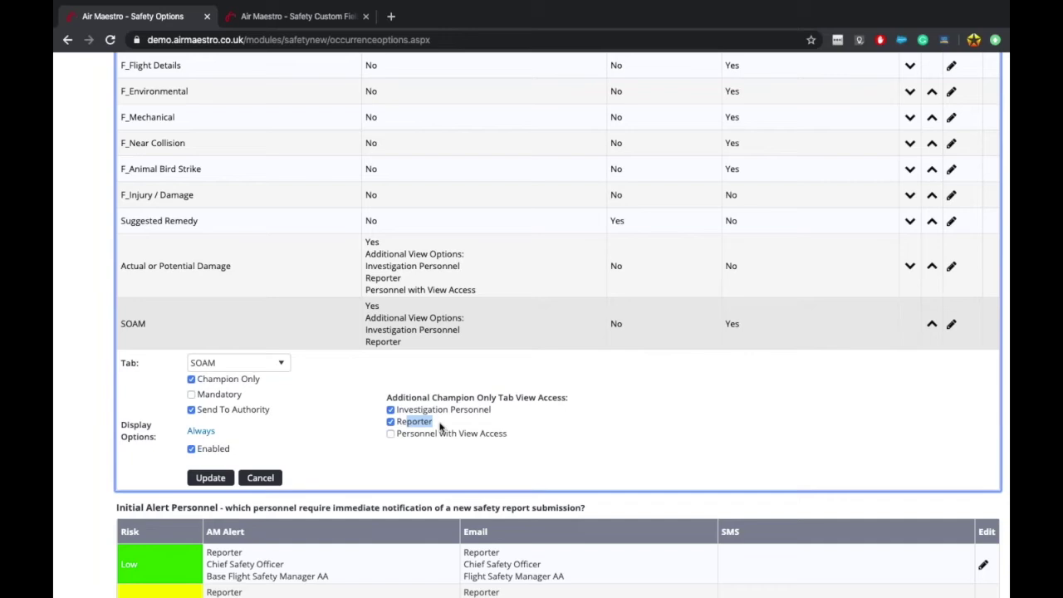
click(259, 478)
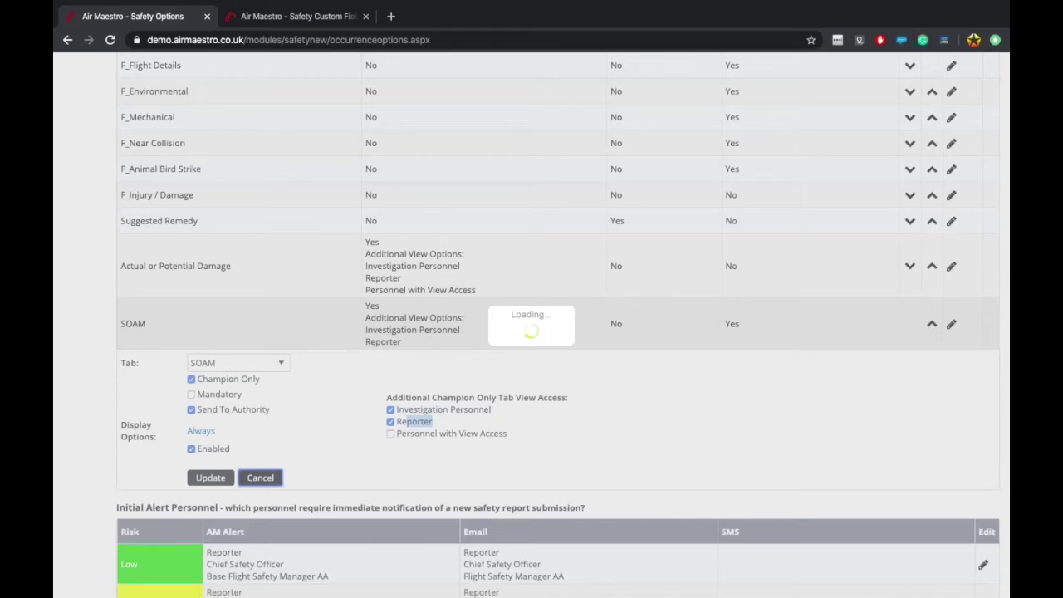
scroll(387, 343, up, 2)
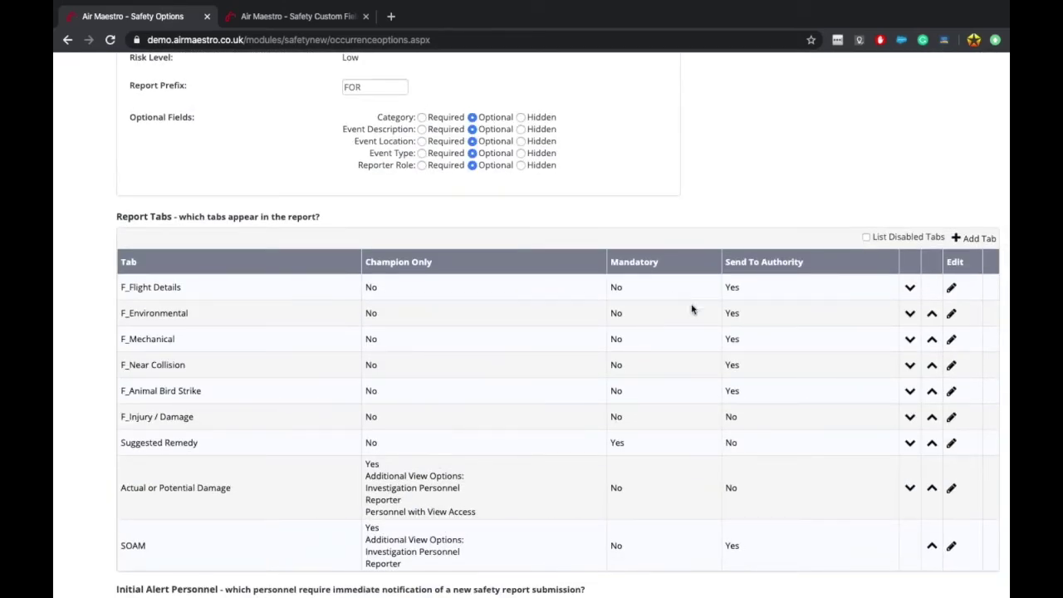
Step: Show F_Environmental's display conditions, which limit it to events involving an Airprox
click(952, 315)
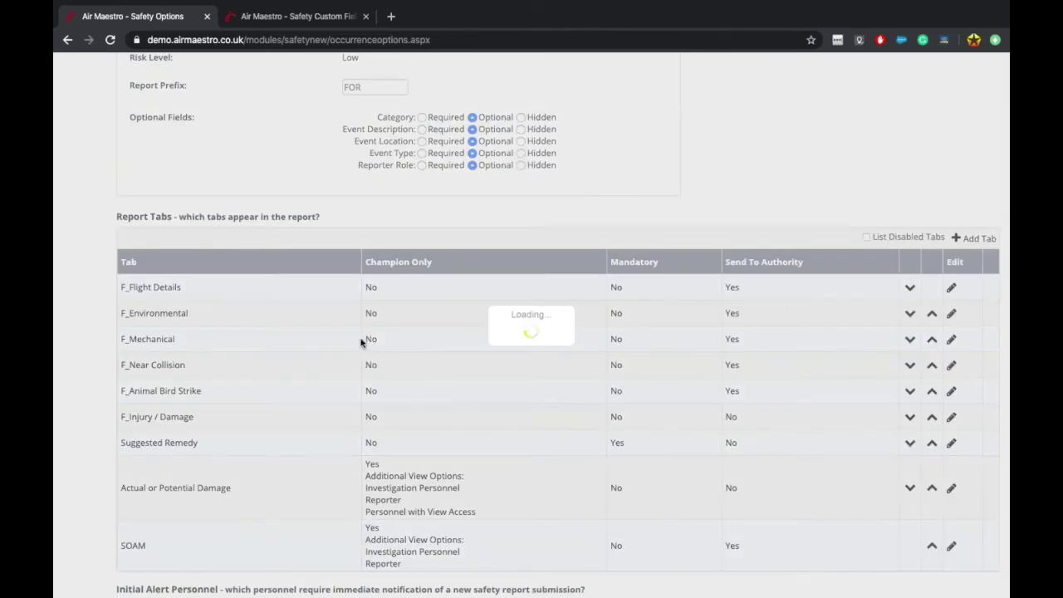
scroll(249, 365, down, 1)
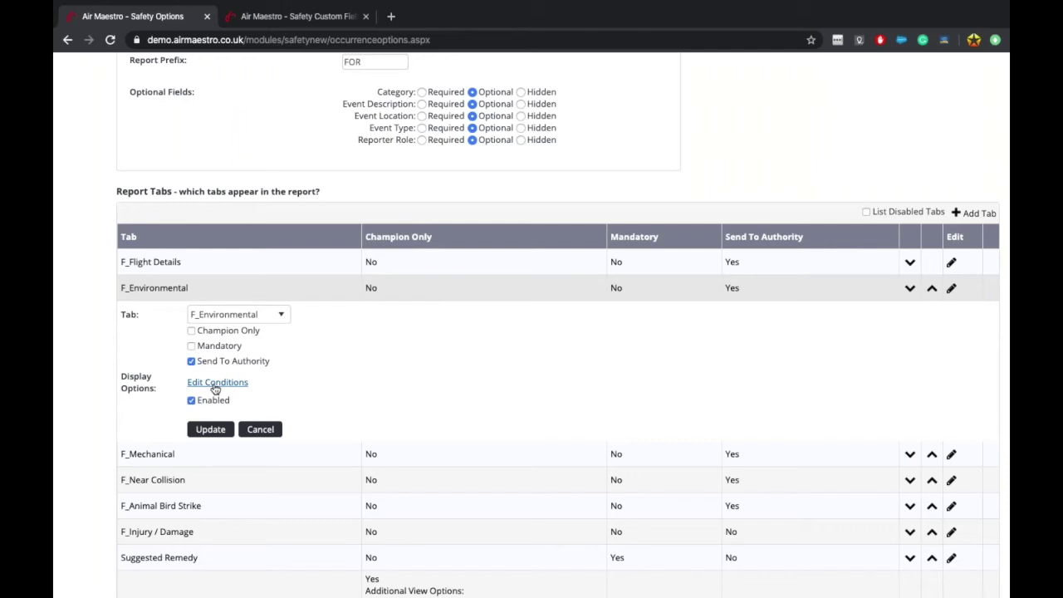
click(215, 383)
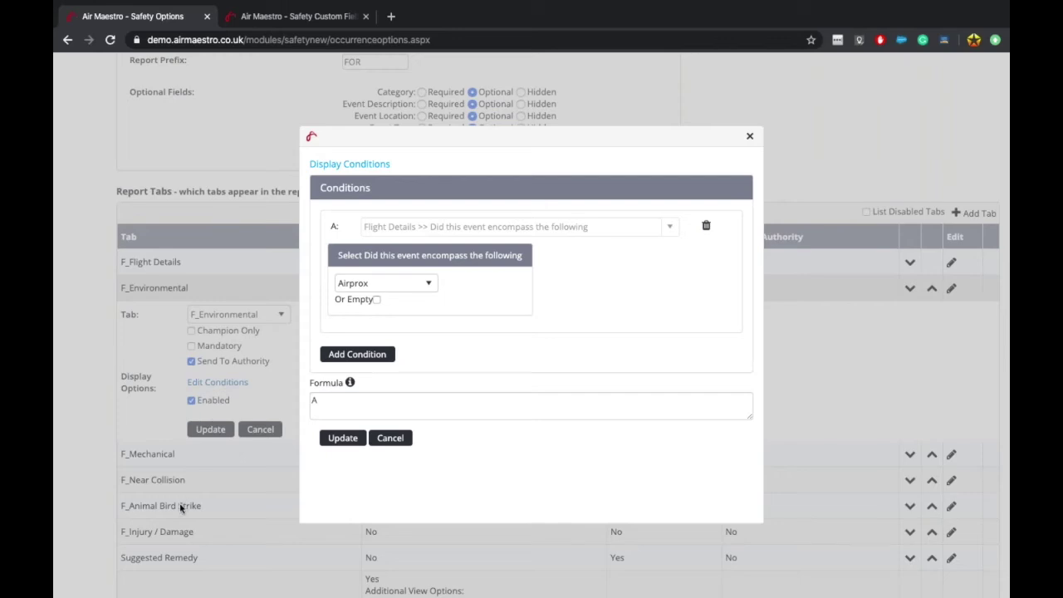
scroll(179, 502, down, 3)
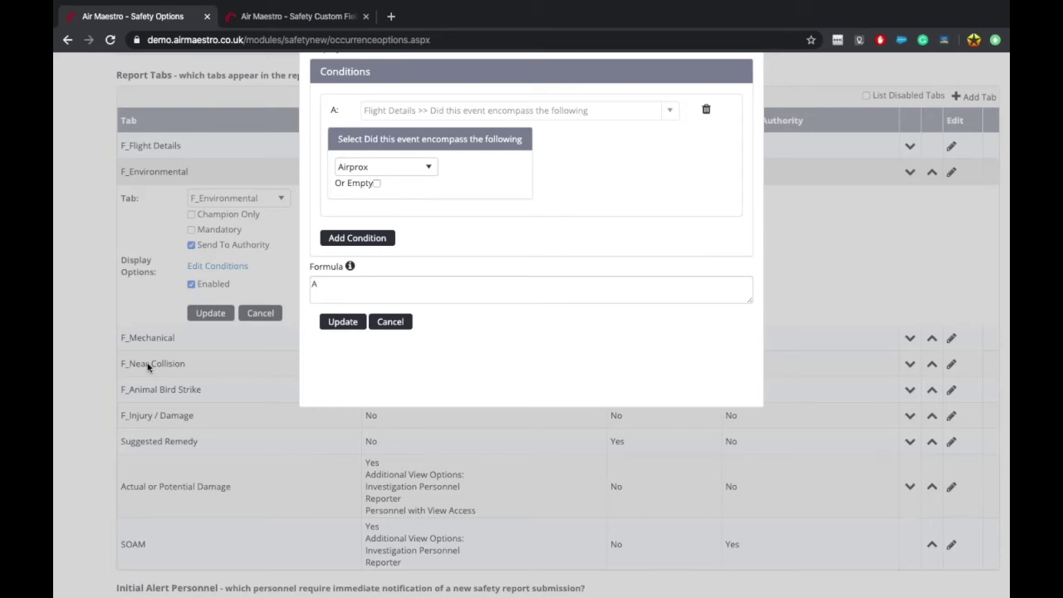
scroll(148, 368, up, 1)
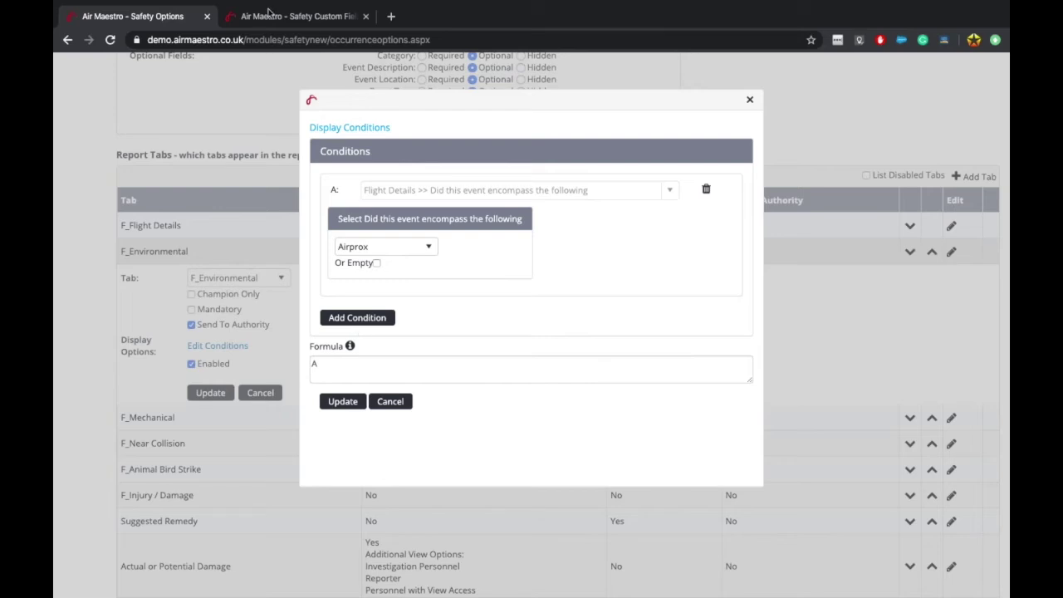
Step: Look at the Safety Custom Fields tab, then return to the Safety Options tab
click(266, 15)
scroll(305, 315, down, 5)
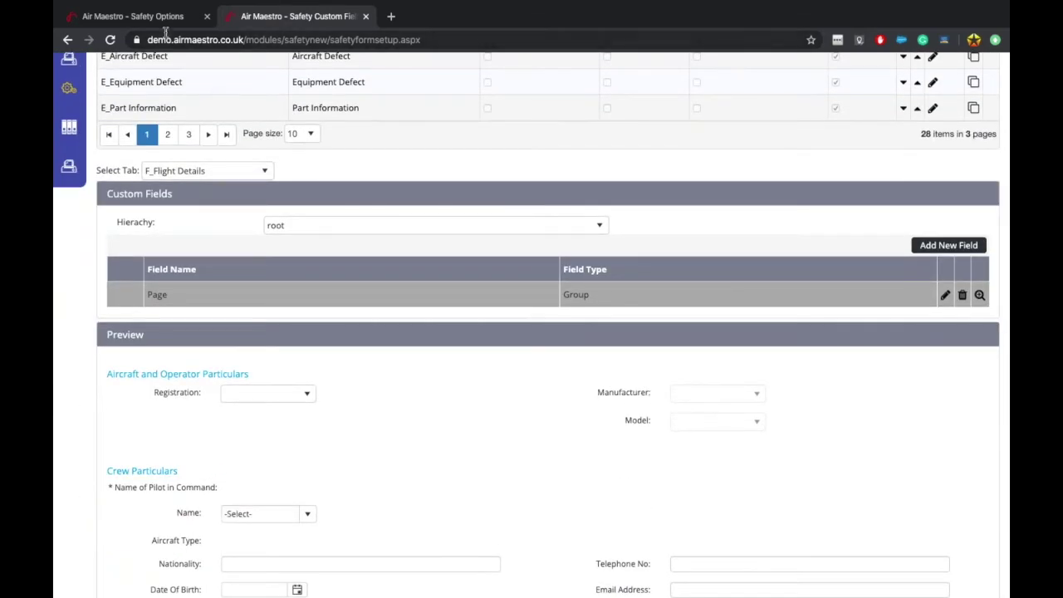
click(145, 16)
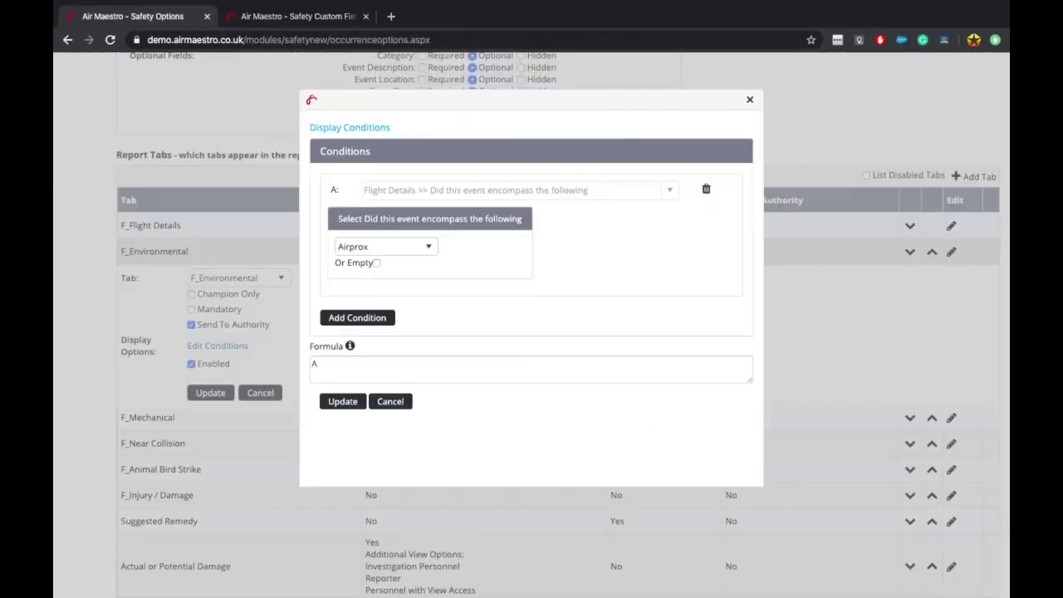
Step: Delete F_Environmental's Airprox condition A, clear the formula, and add a new empty condition
click(706, 190)
click(355, 246)
key(BackSpace)
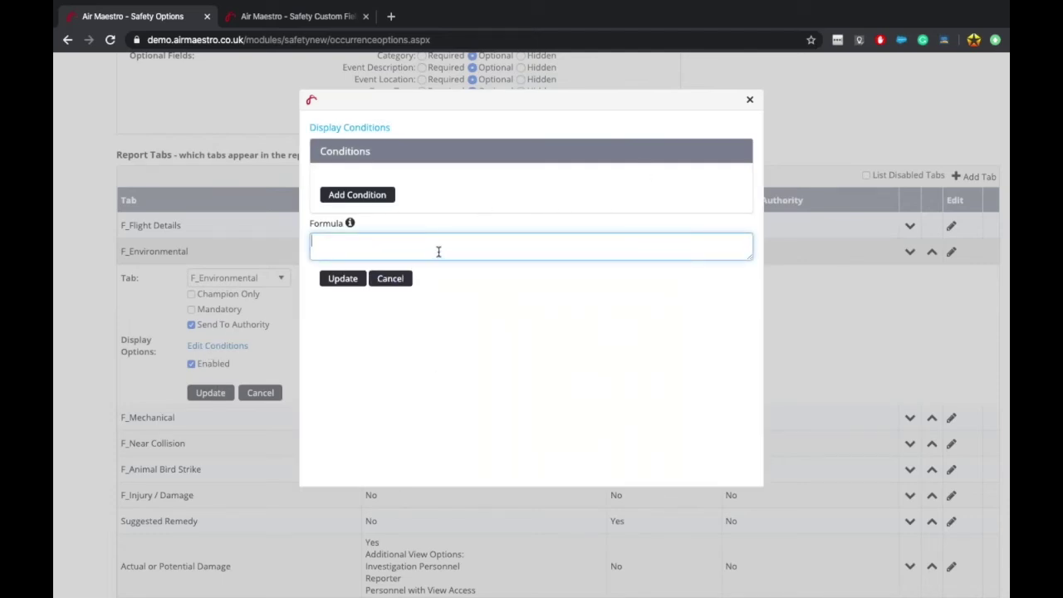
click(346, 201)
Step: Search condition A's field list for 'type' and compare names on the Safety Custom Fields page
click(466, 189)
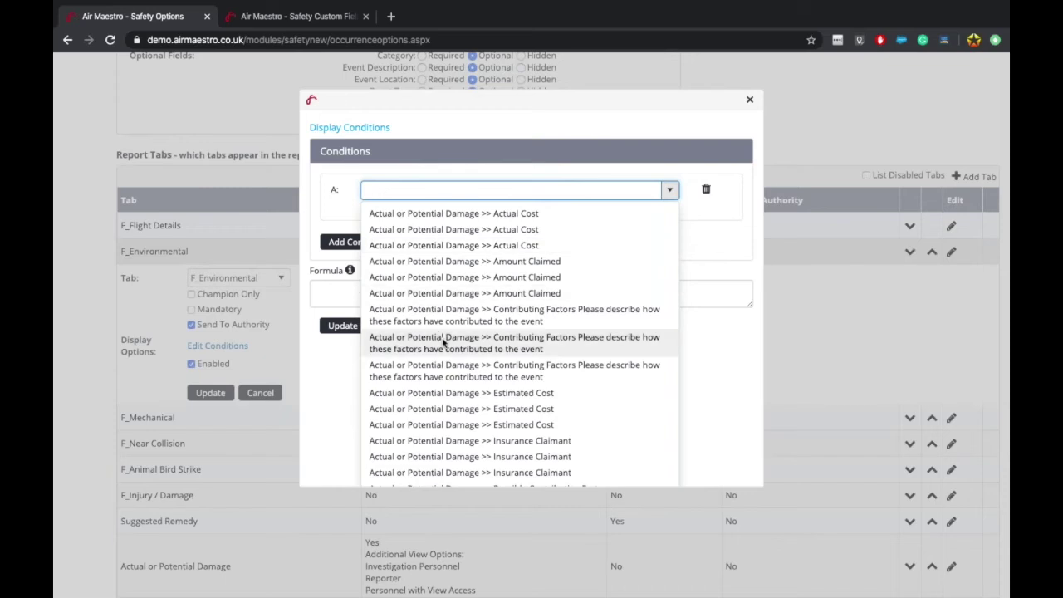
scroll(441, 341, down, 3)
scroll(441, 340, up, 3)
text(type)
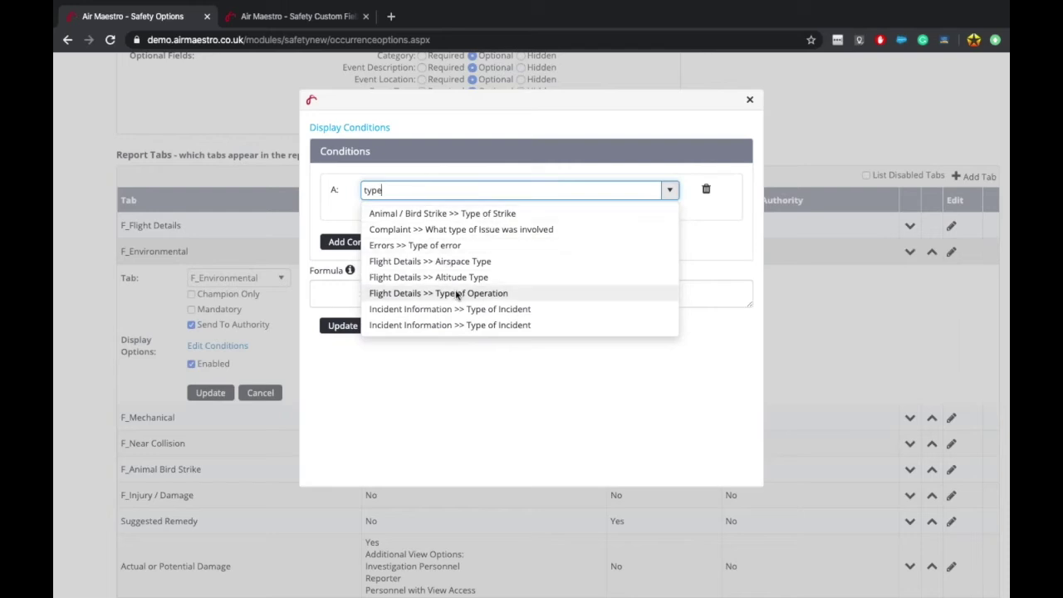
click(293, 14)
scroll(472, 510, down, 10)
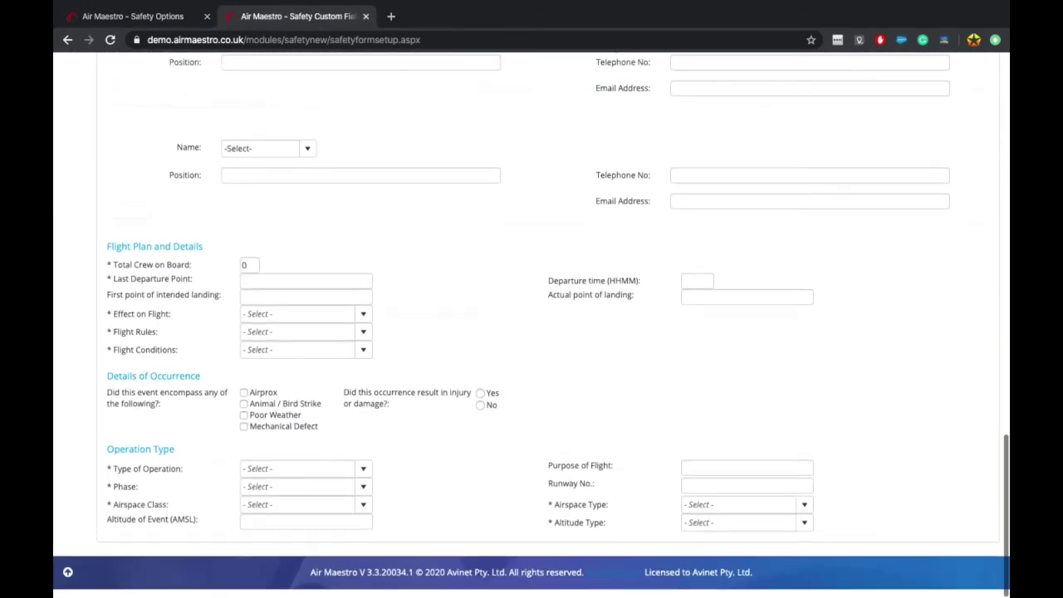
scroll(205, 379, up, 1)
click(123, 15)
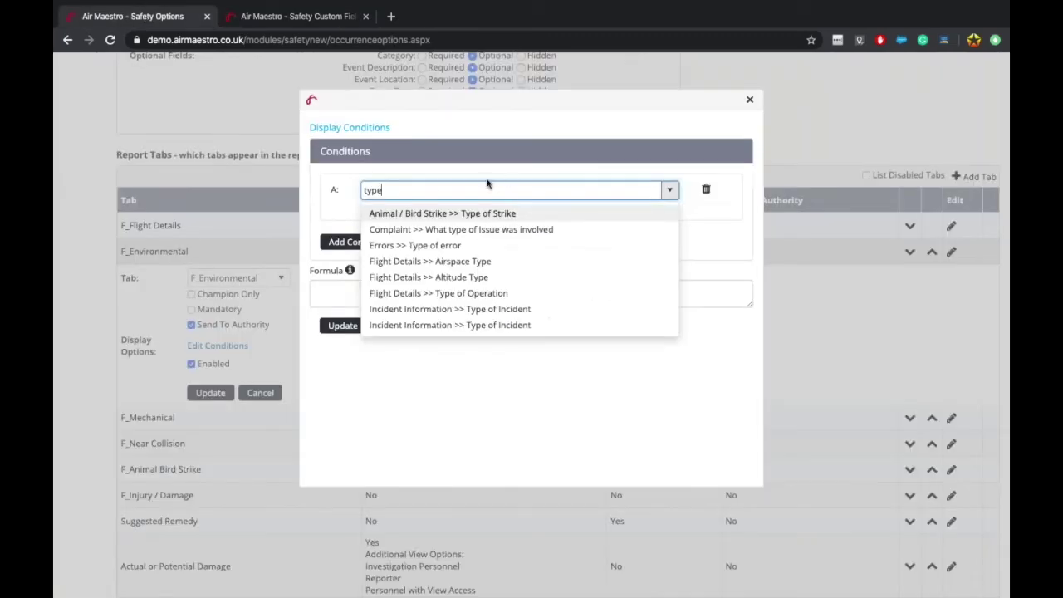
Step: Search condition A's fields for 'did the', then look up form section hierarchies on Custom Fields
key(BackSpace)
key(BackSpace)
key(BackSpace)
key(BackSpace)
text(de)
key(BackSpace)
key(BackSpace)
text(did the)
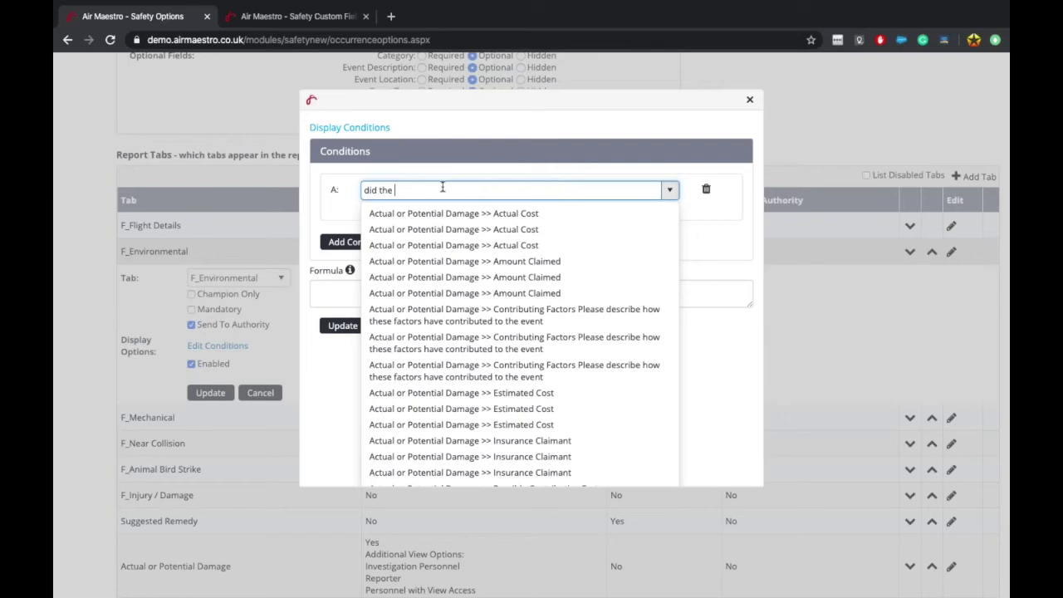
click(300, 17)
scroll(475, 363, up, 10)
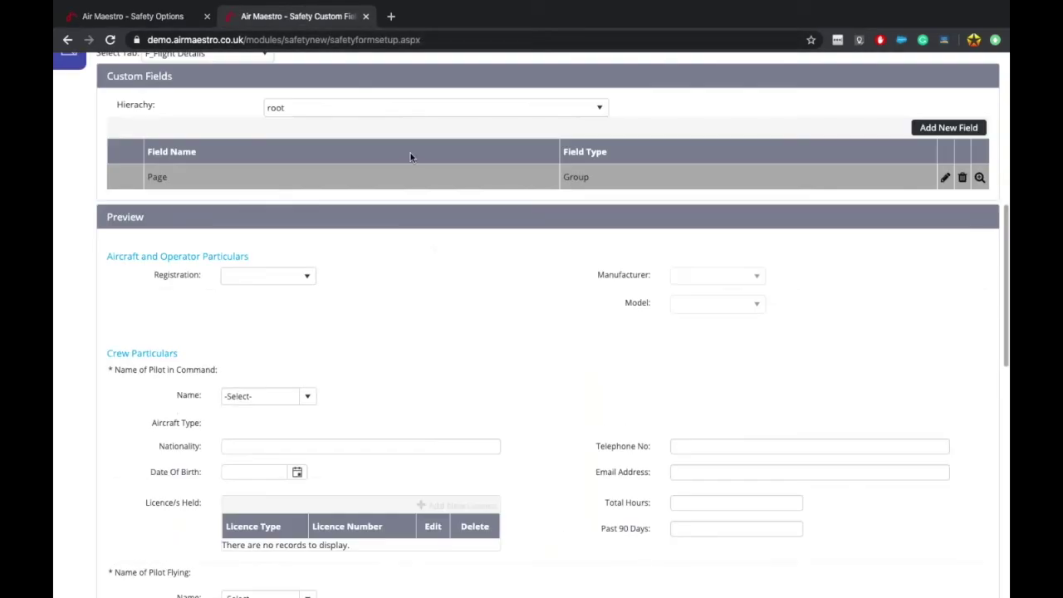
click(410, 107)
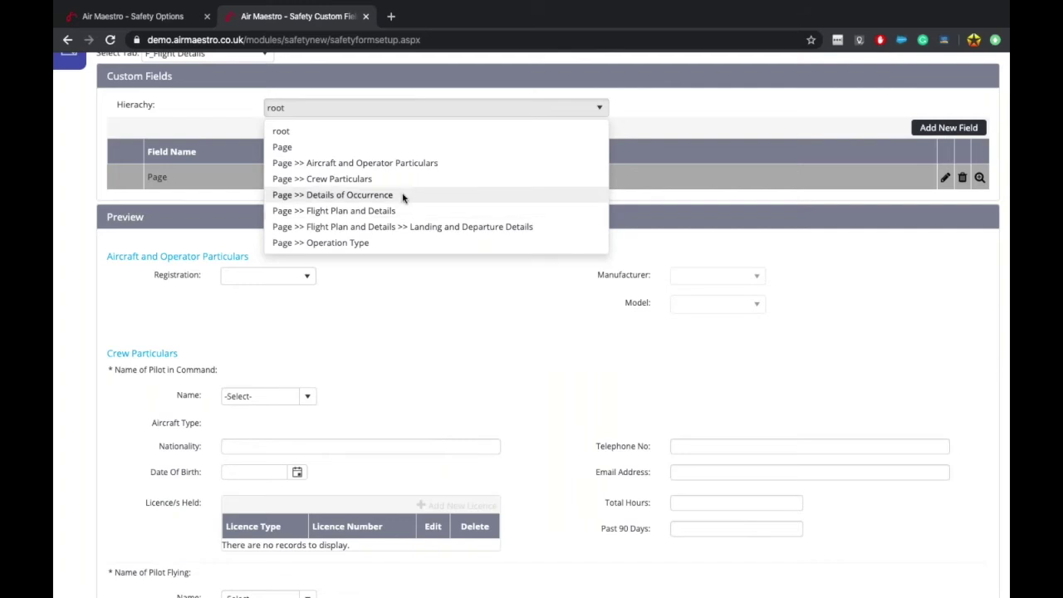
Step: Find 'Did this event encompass the following' under Details of Occurrence and use it as condition A
click(401, 195)
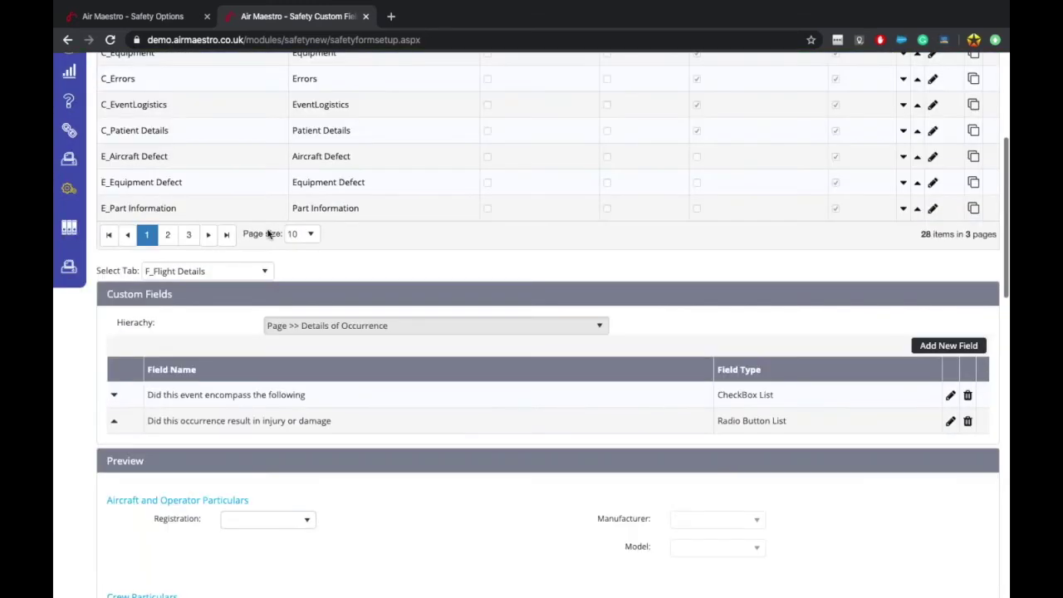
scroll(195, 286, down, 2)
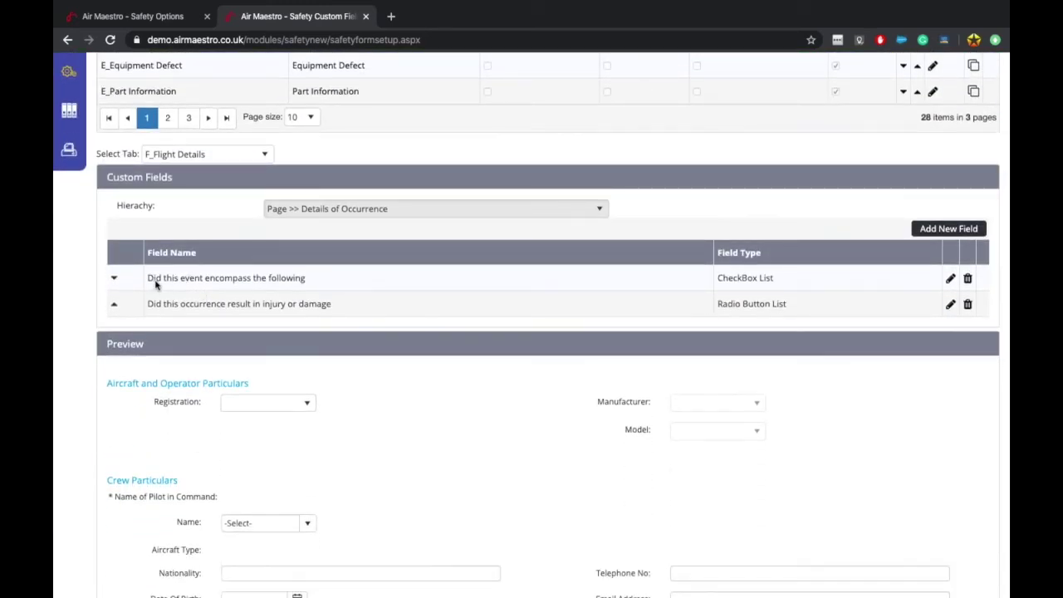
click(133, 16)
key(BackSpace)
key(BackSpace)
key(BackSpace)
key(BackSpace)
key(BackSpace)
key(BackSpace)
key(BackSpace)
key(BackSpace)
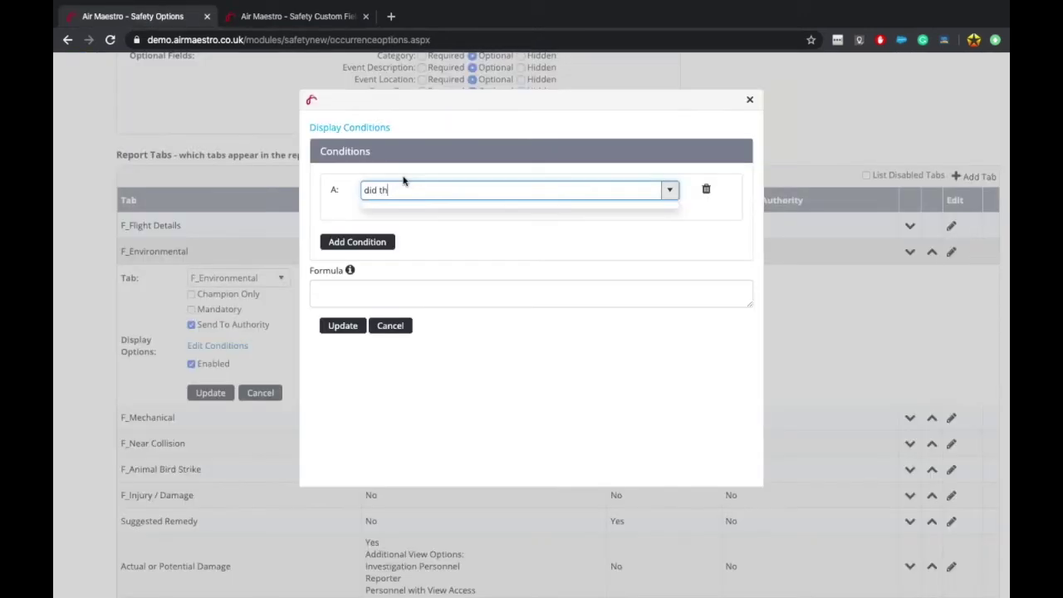
text(encom)
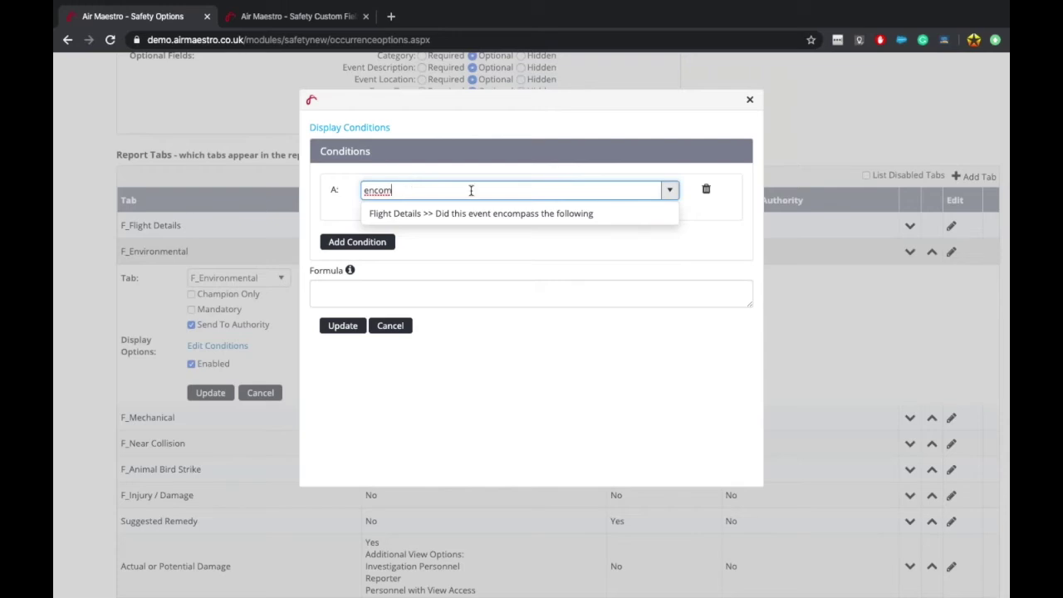
click(495, 215)
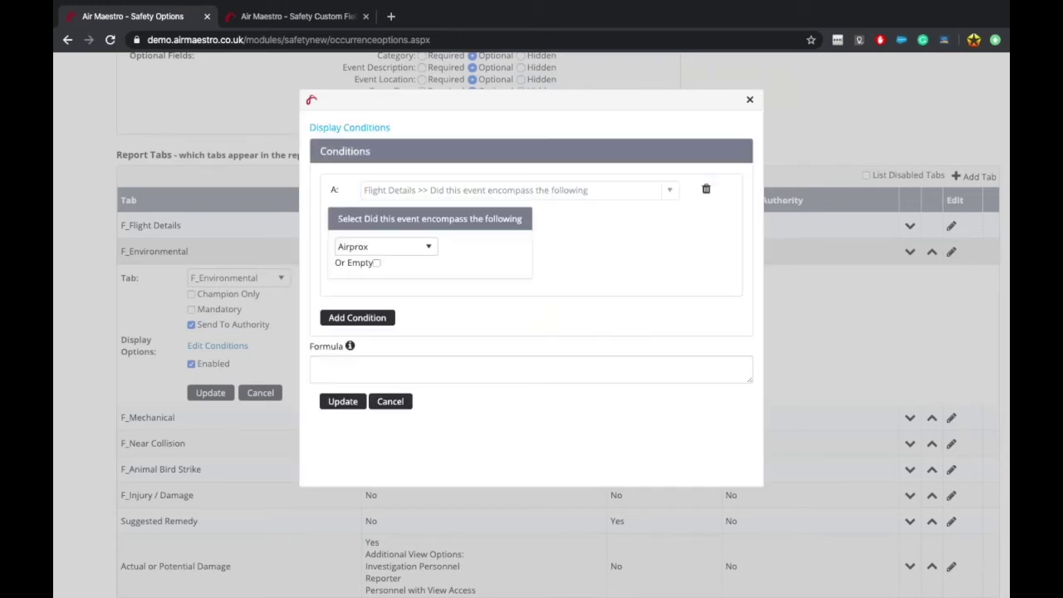
Step: Set condition A's triggering answer to Poor Weather
click(386, 246)
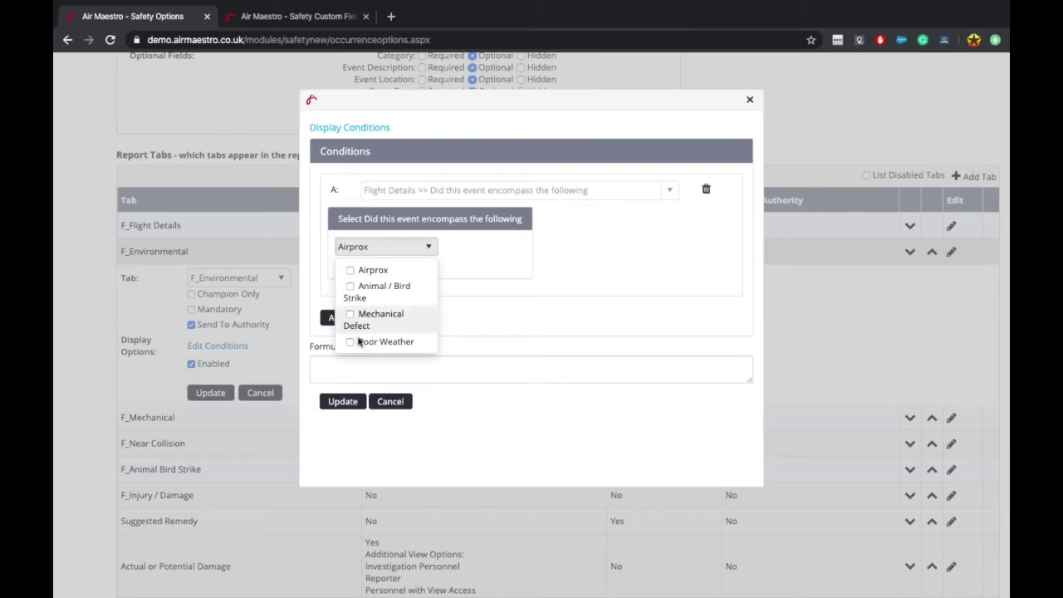
click(352, 341)
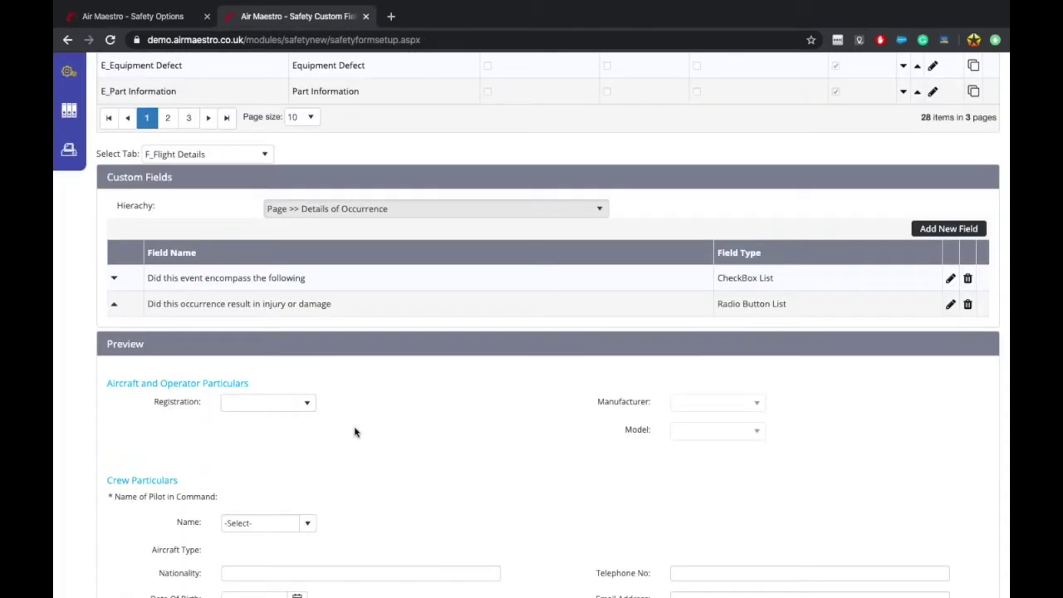
scroll(355, 432, down, 4)
scroll(354, 432, down, 6)
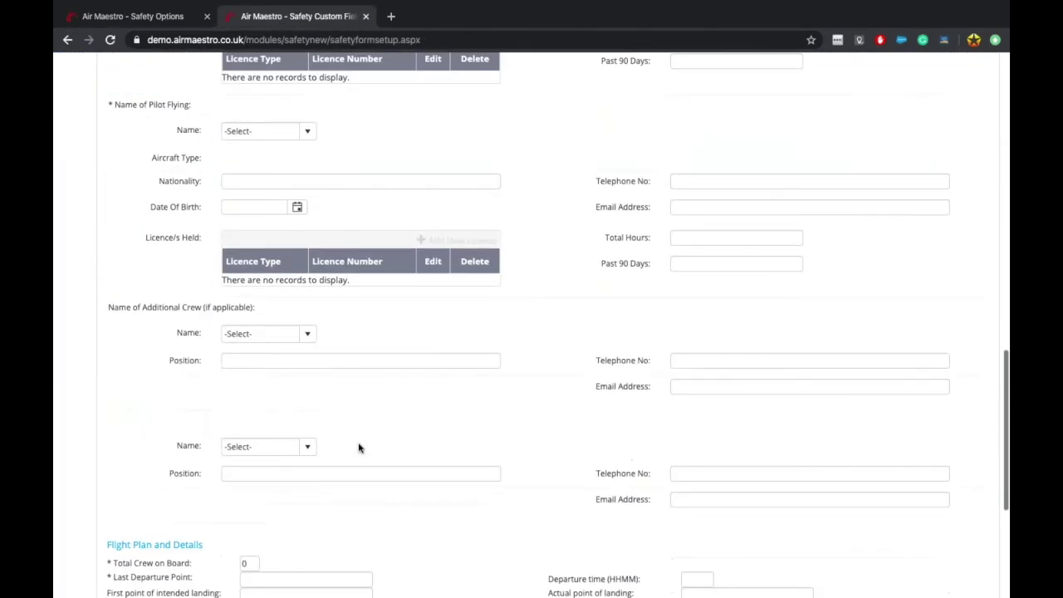
click(117, 17)
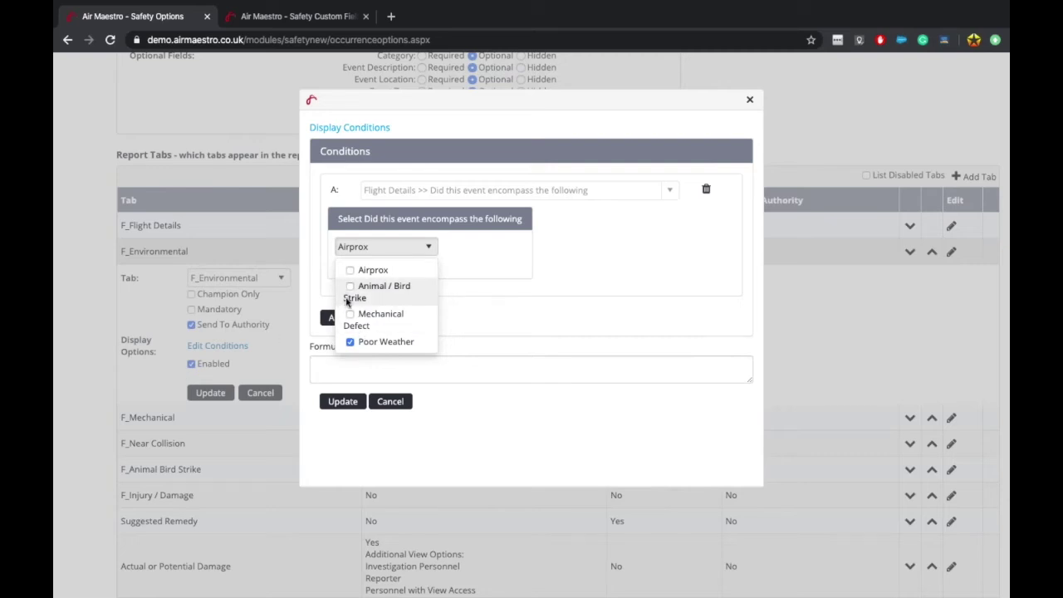
Step: Leave Poor Weather as condition A's only ticked answer, Airprox unticked, and add condition B
click(350, 272)
click(351, 342)
click(350, 270)
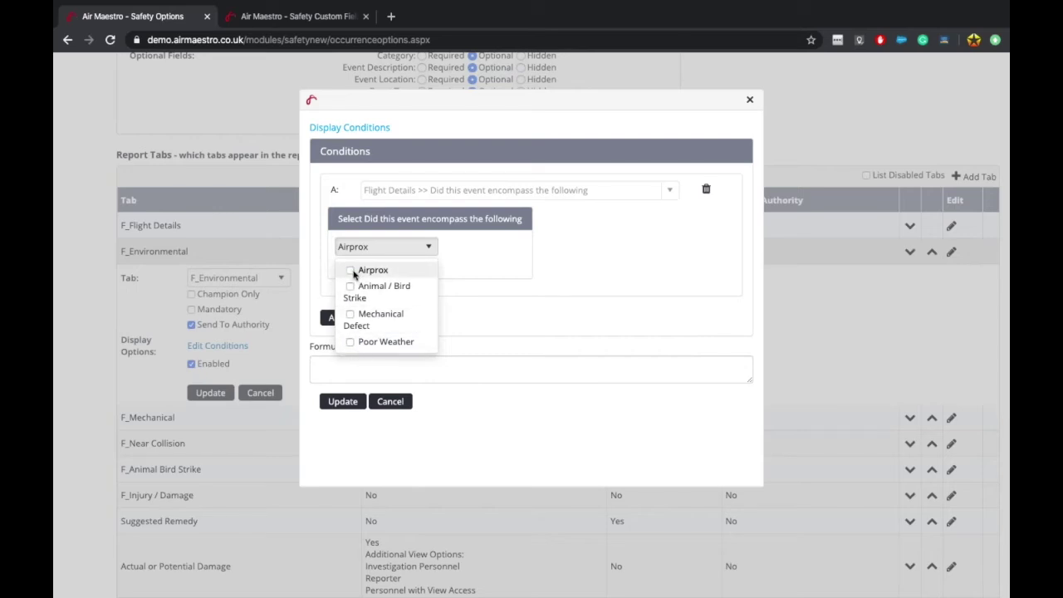
click(556, 306)
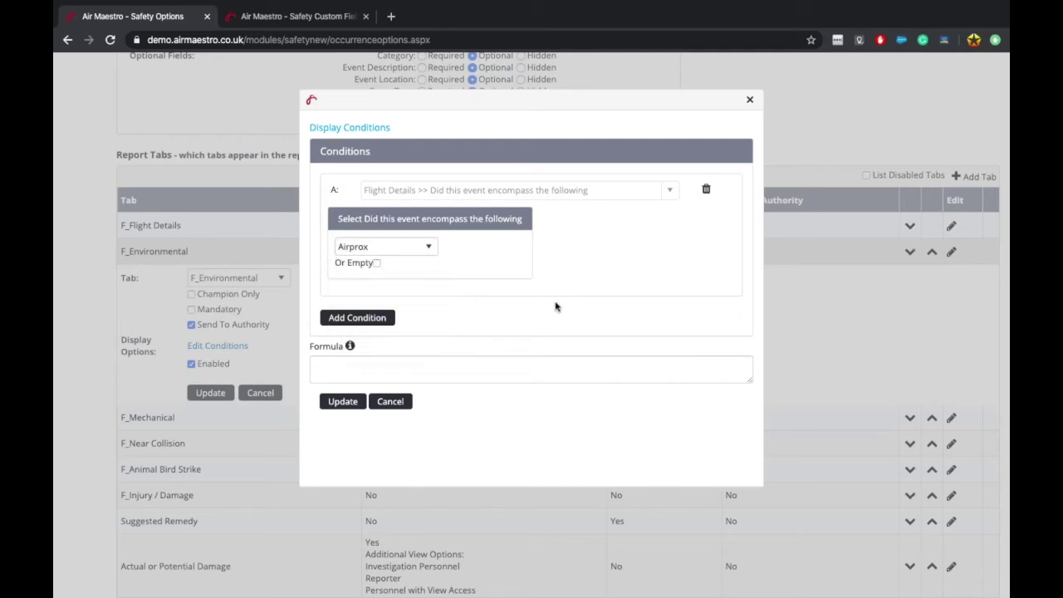
click(397, 249)
click(349, 343)
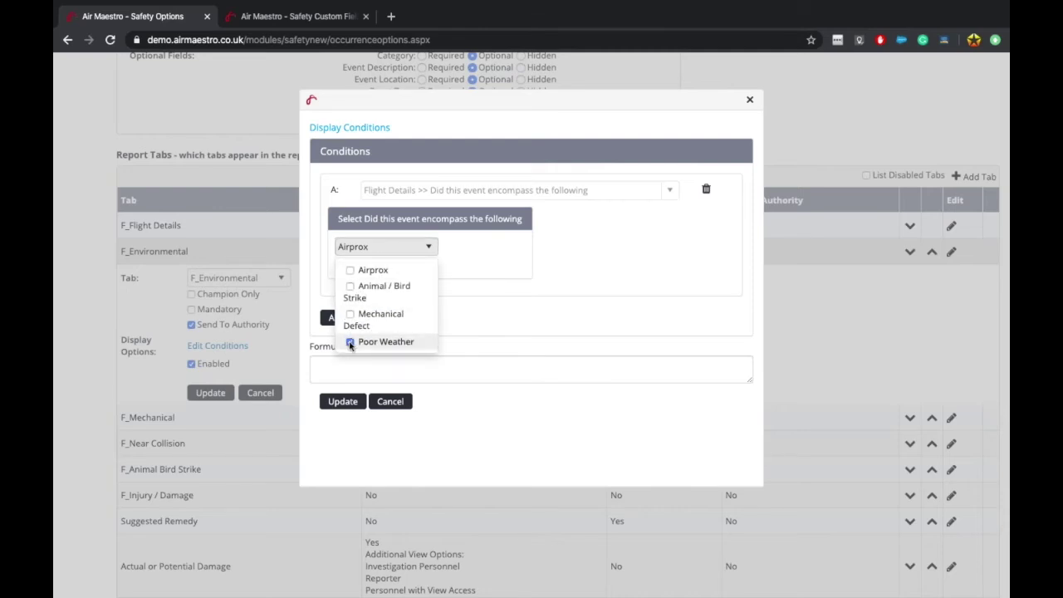
click(571, 290)
click(418, 247)
click(366, 340)
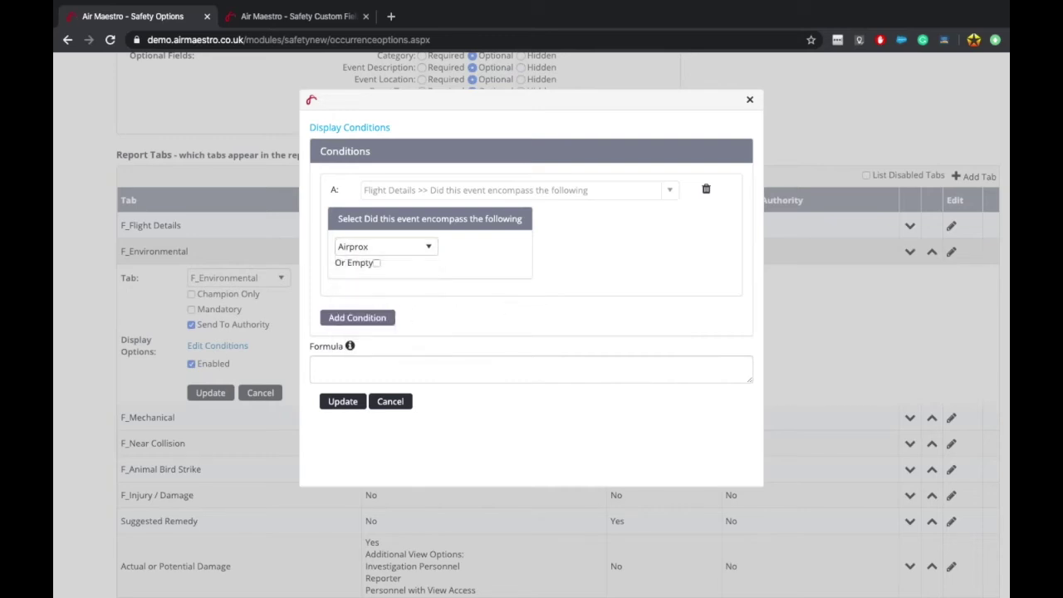
click(357, 317)
Step: Look up the injury-or-damage question's name on the Custom Fields page for condition B
click(391, 311)
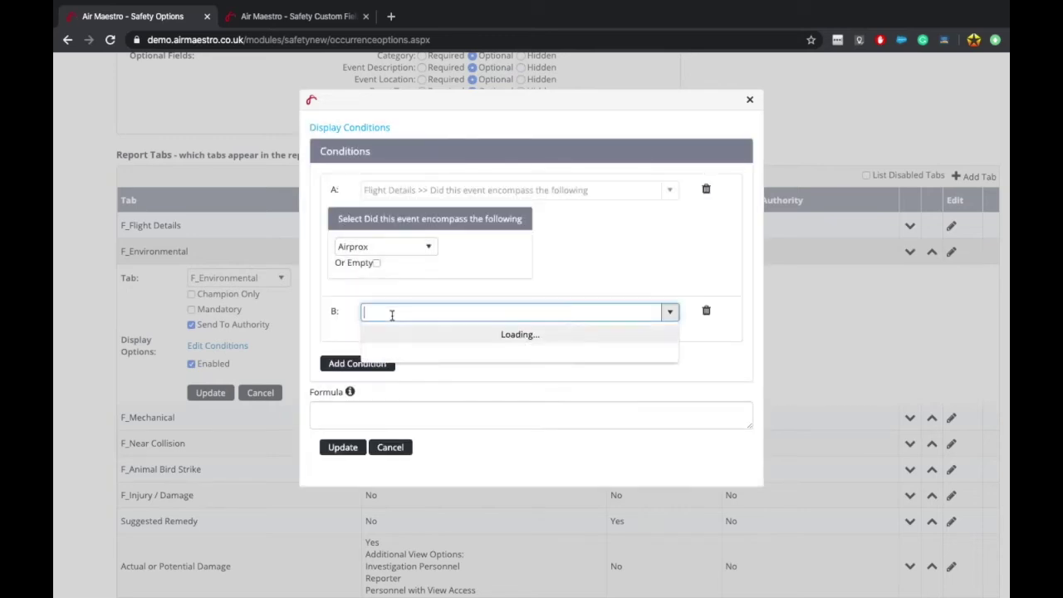
text(damagnge)
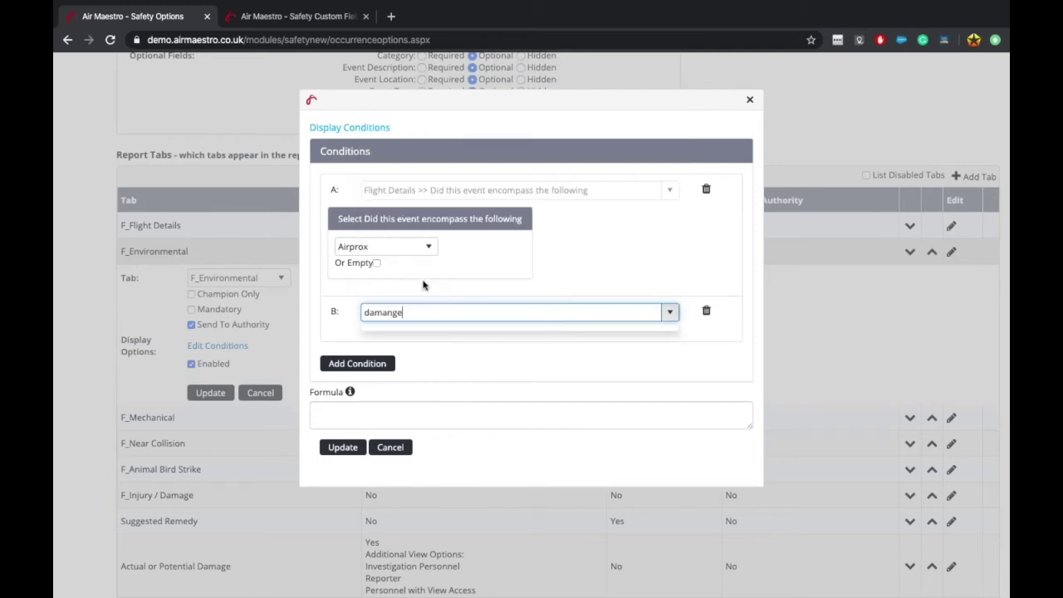
key(BackSpace)
key(BackSpace)
key(BackSpace)
key(BackSpace)
key(BackSpace)
key(BackSpace)
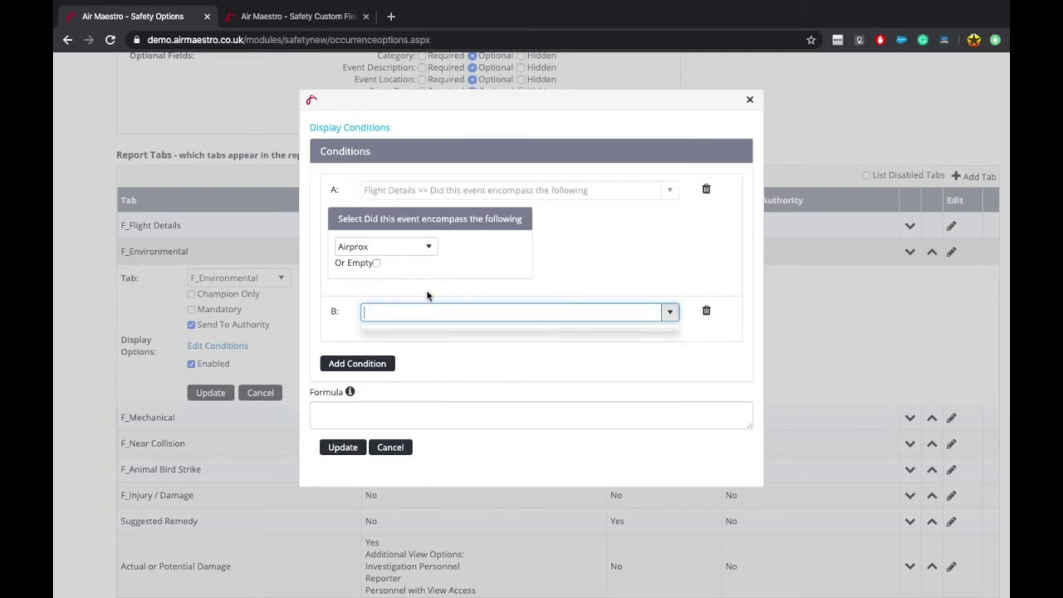
click(269, 14)
scroll(363, 214, up, 10)
drag(209, 410, 319, 415)
click(133, 16)
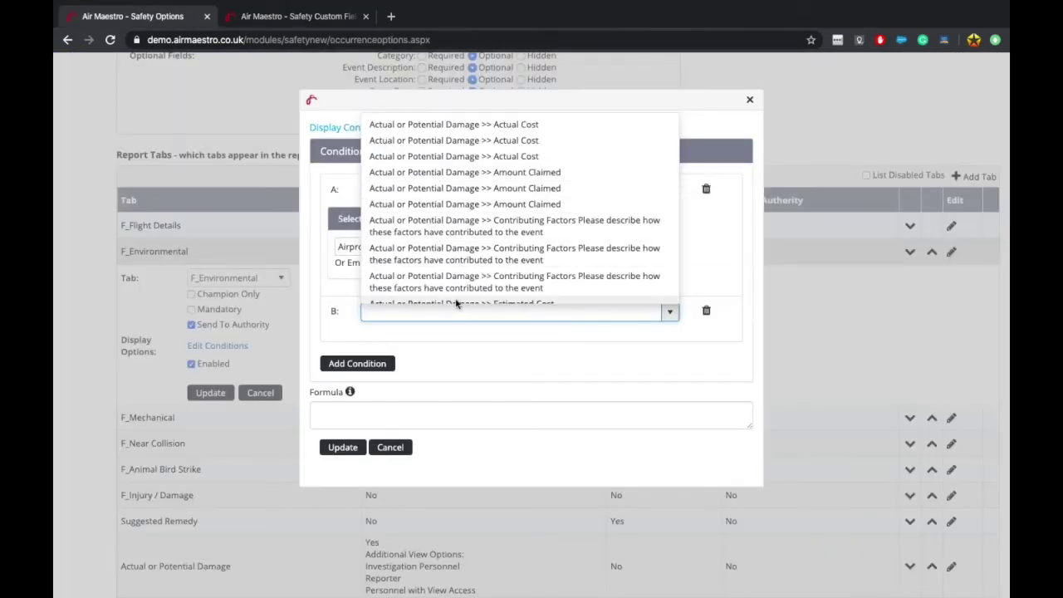
Step: Set condition B to 'Did this occurrence result in injury or damage' with answer Yes
text(occurr)
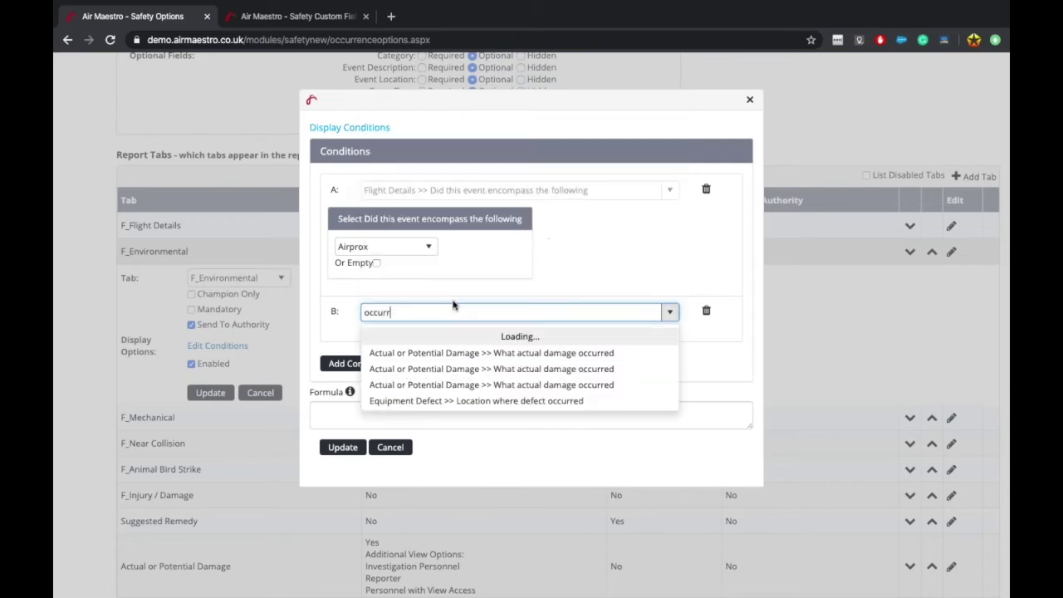
click(486, 401)
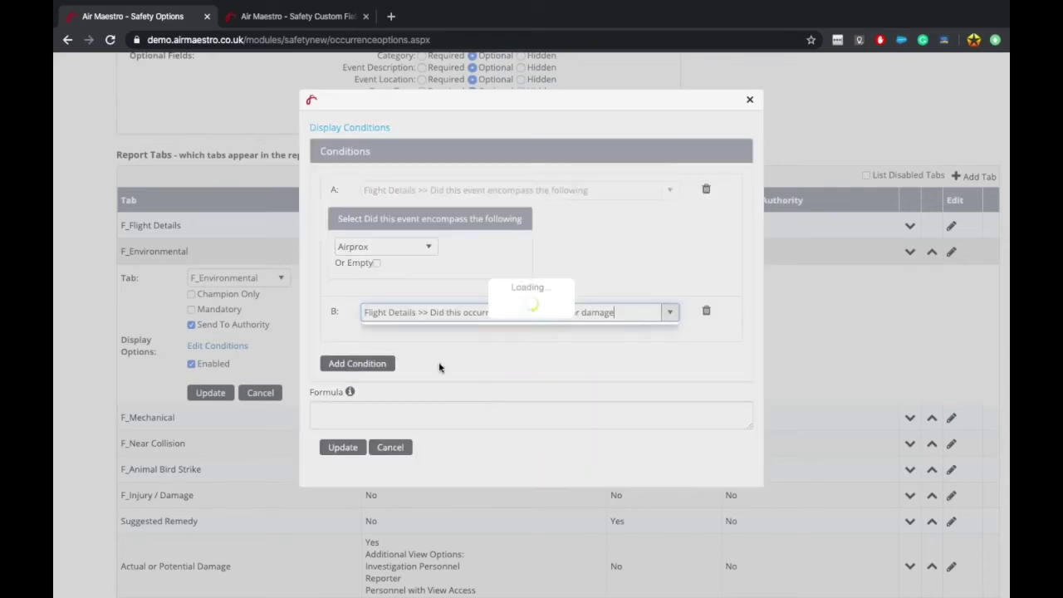
click(403, 368)
click(350, 407)
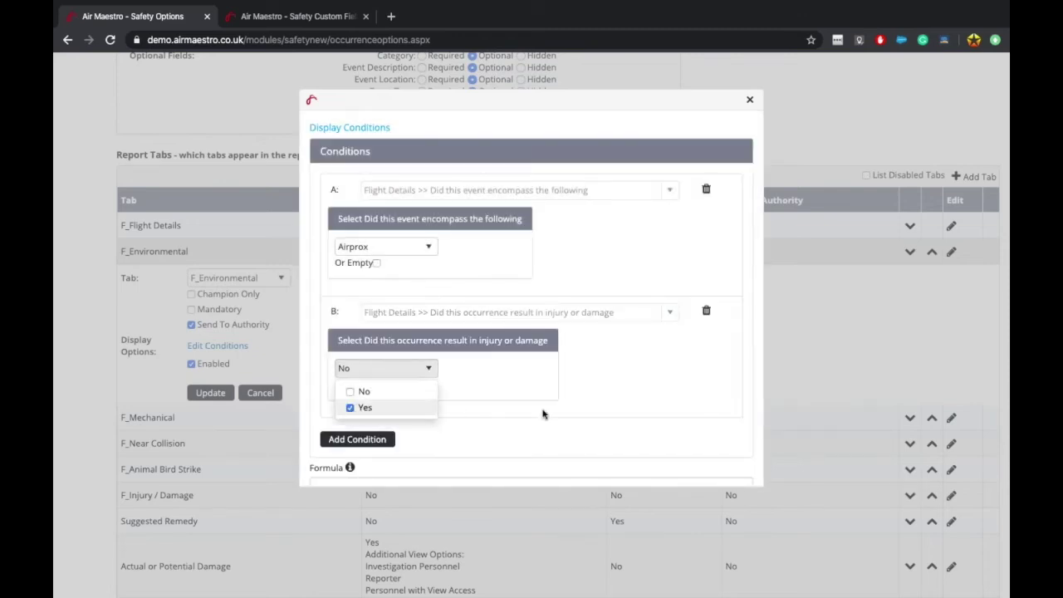
click(542, 413)
scroll(510, 441, down, 1)
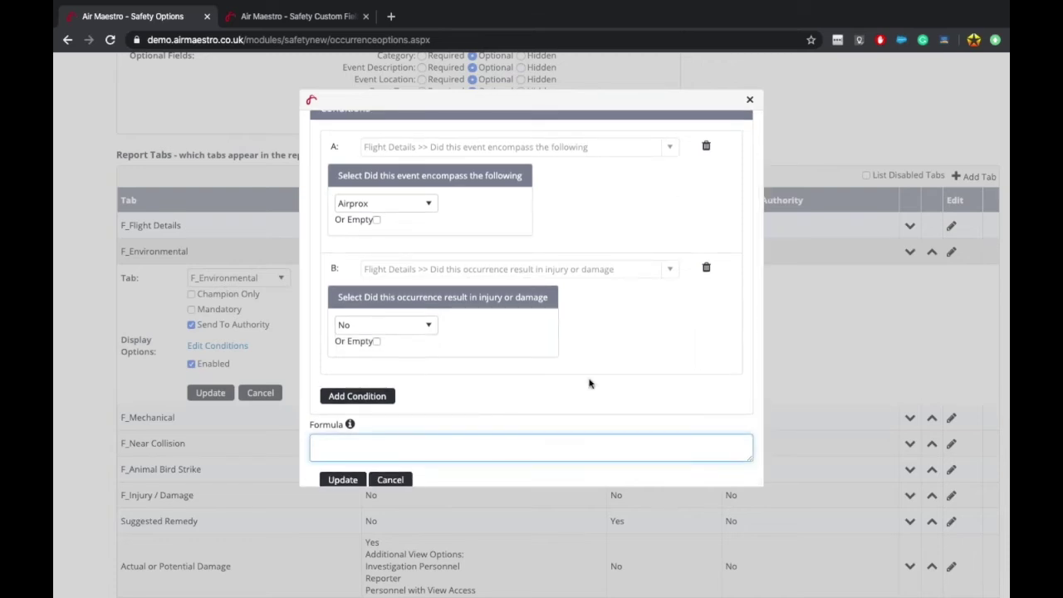
scroll(589, 382, up, 1)
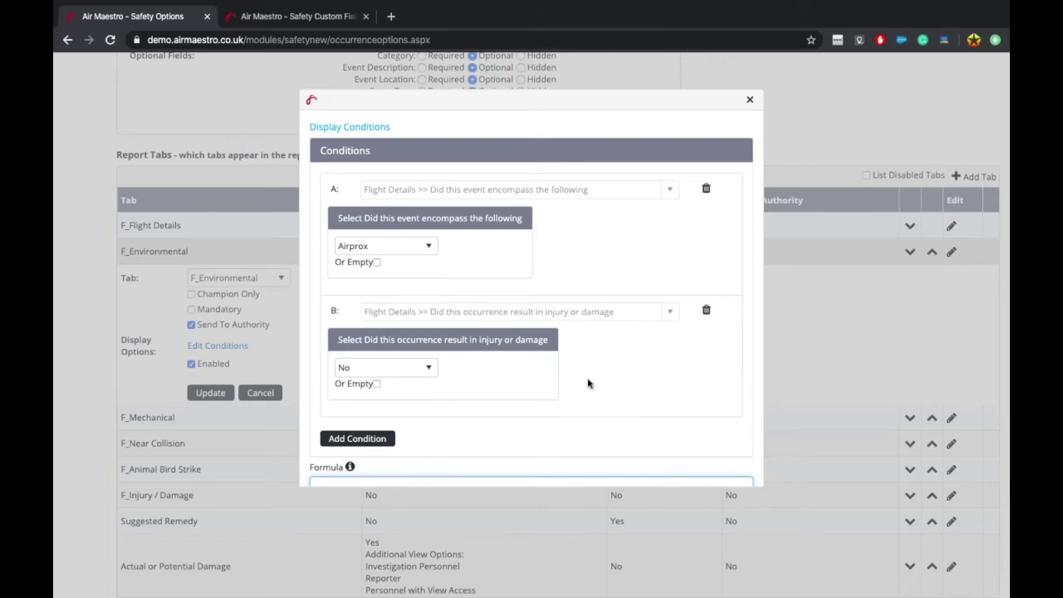
click(411, 252)
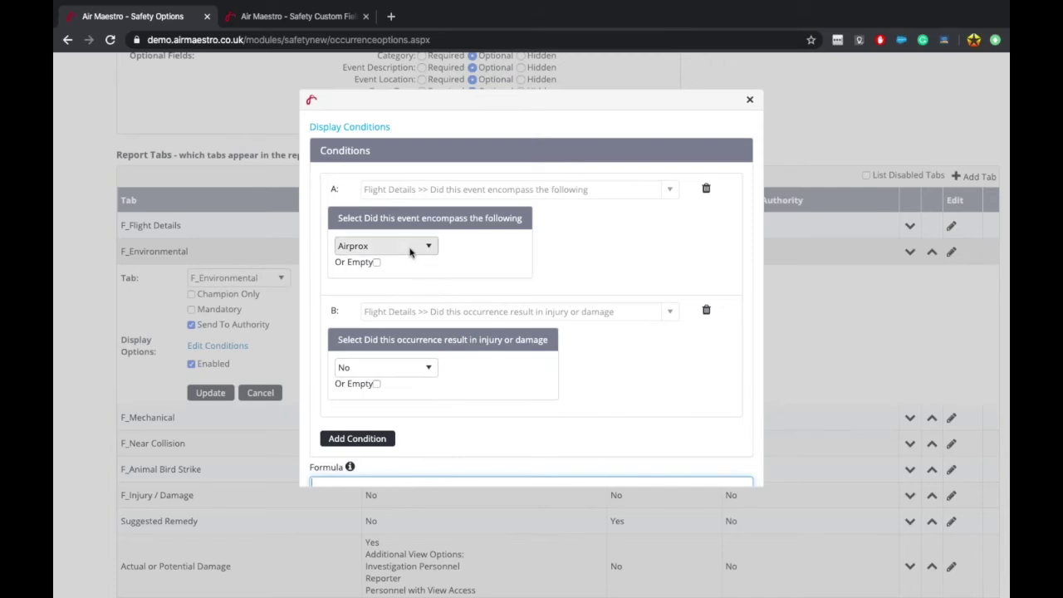
click(618, 395)
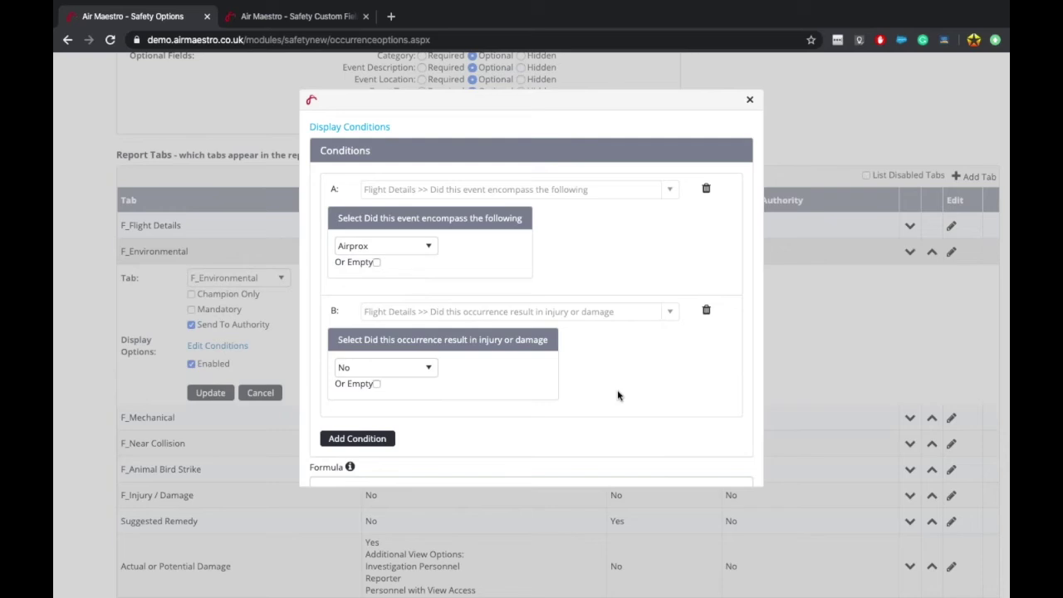
scroll(617, 395, down, 1)
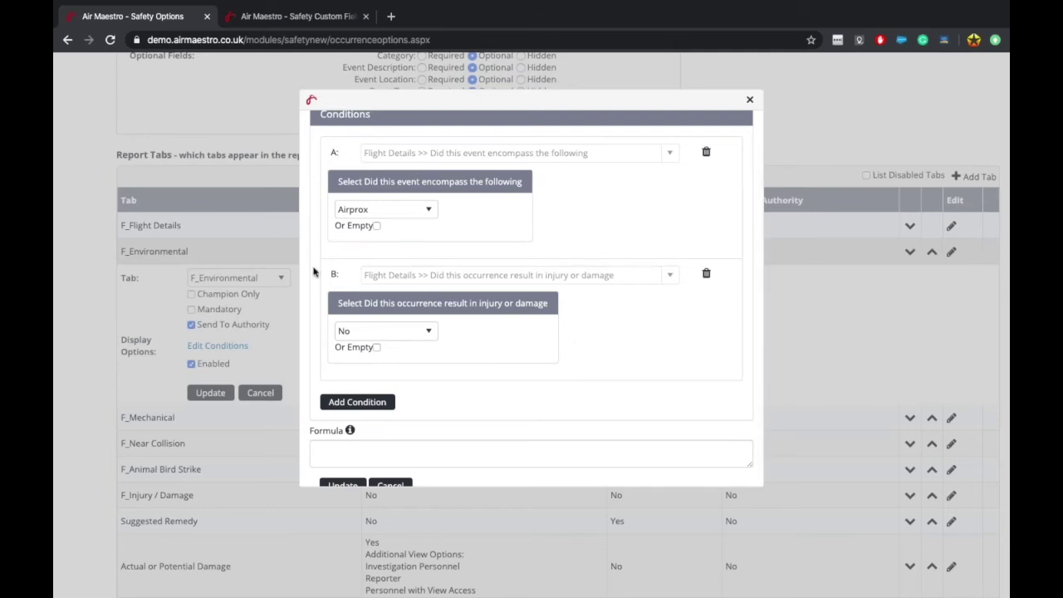
Step: Enter the formula 'A AND B' and confirm Poor Weather is ticked for condition A
scroll(376, 388, down, 1)
click(365, 448)
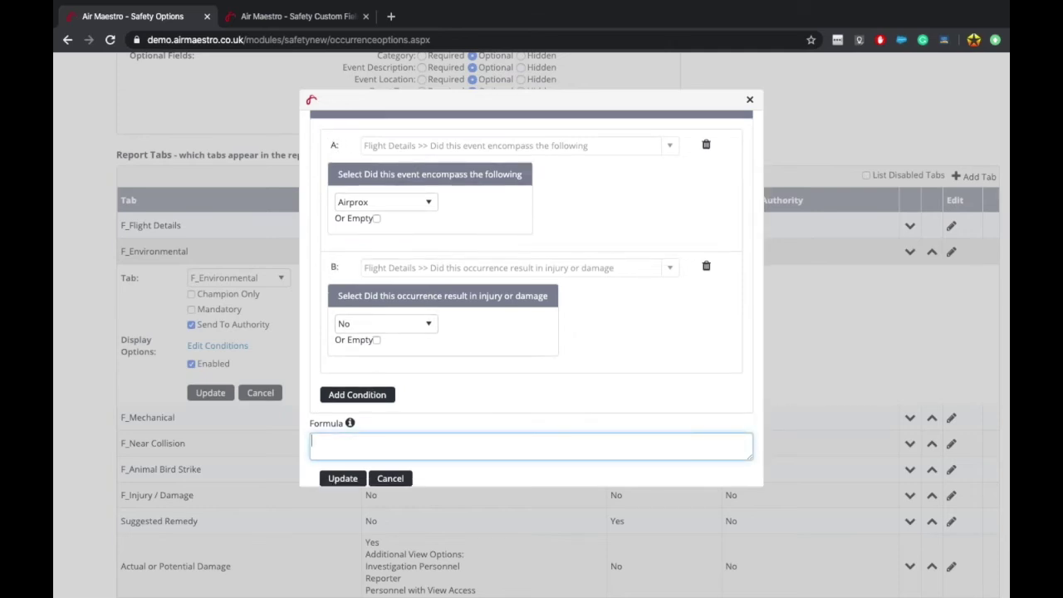
text(A AND B)
click(365, 203)
click(349, 297)
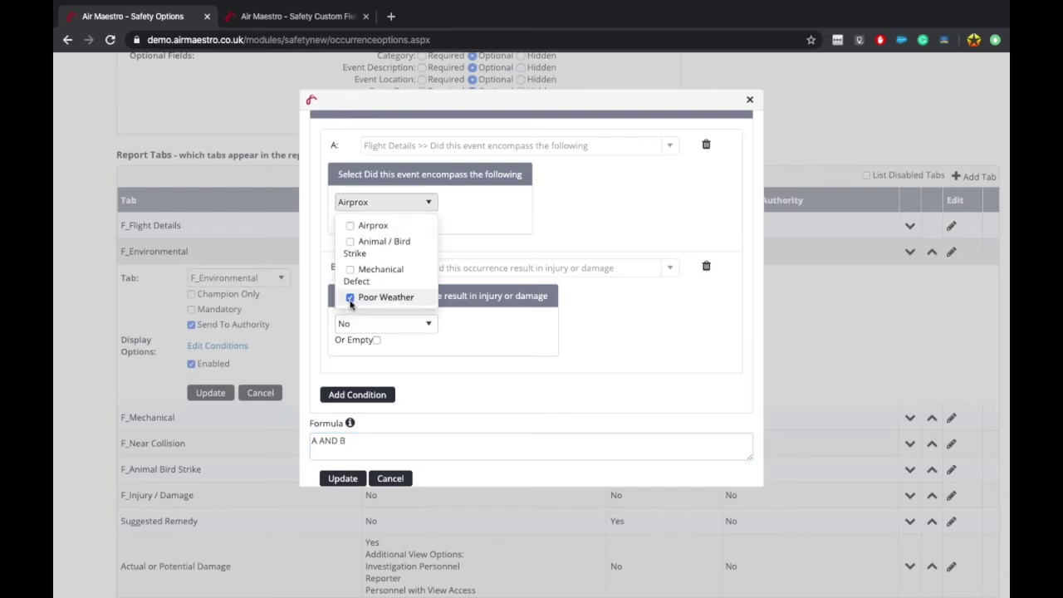
Step: Test the form preview by ticking Airprox and answering the injury question No, then Yes
click(297, 16)
scroll(280, 388, down, 10)
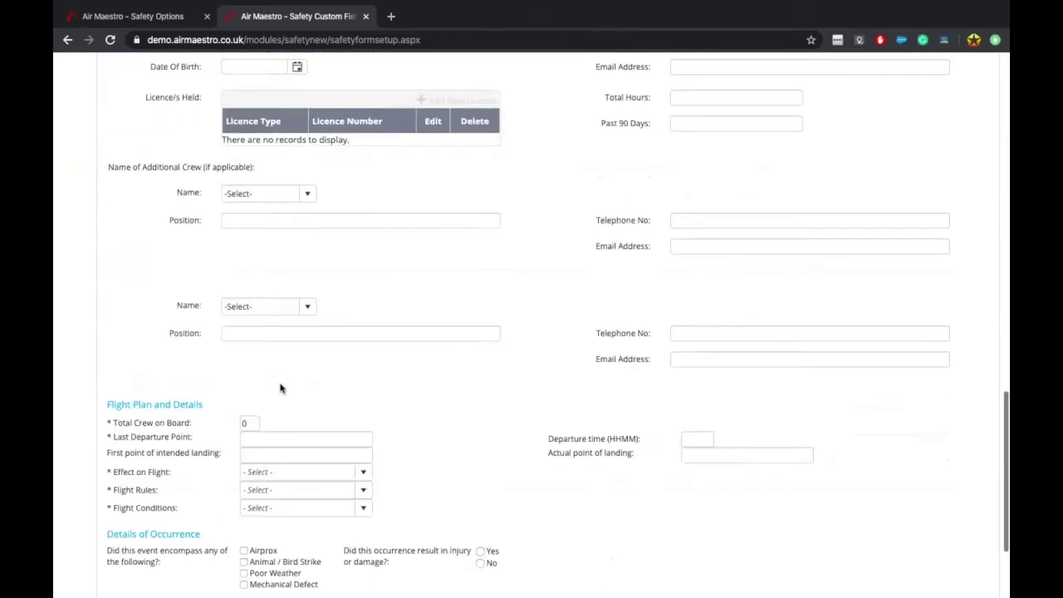
scroll(280, 388, down, 2)
click(255, 402)
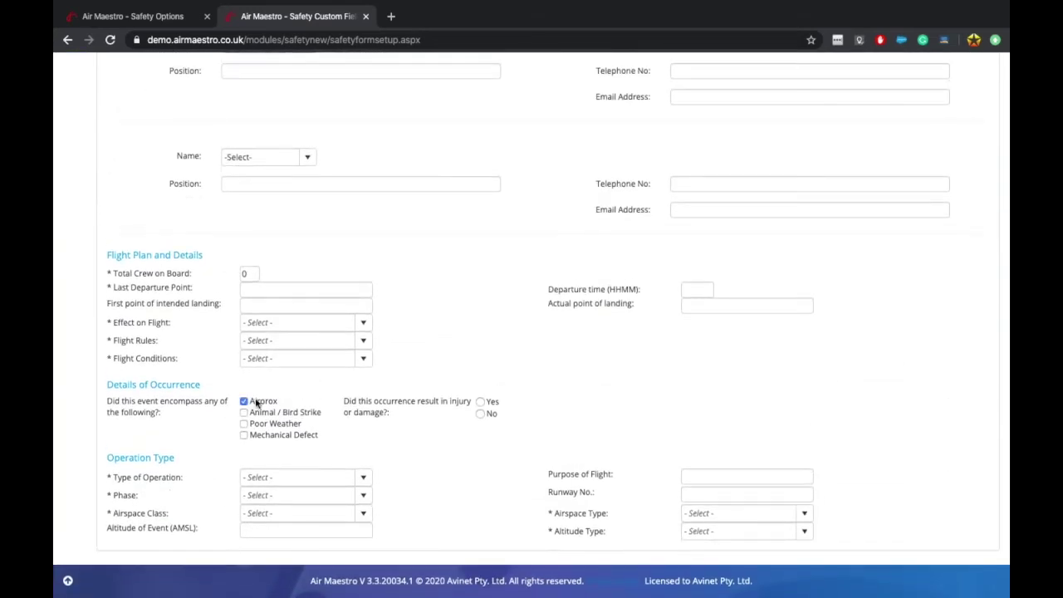
click(481, 413)
click(479, 402)
Step: Change the formula to 'A OR B', recheck both conditions' answers, and apply the update
click(138, 27)
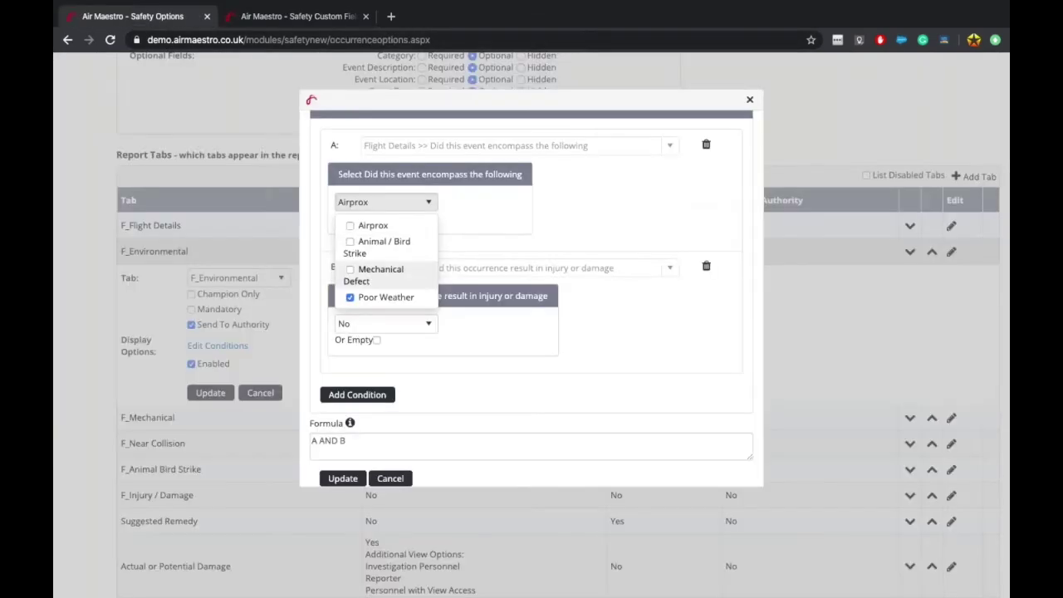
double_click(328, 440)
text(OR)
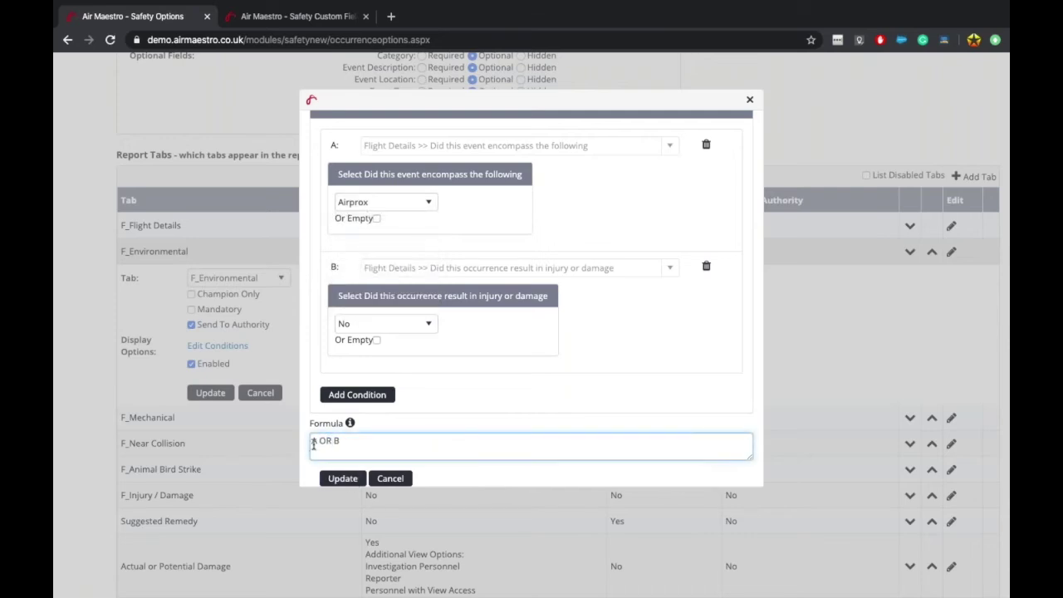
scroll(392, 446, down, 1)
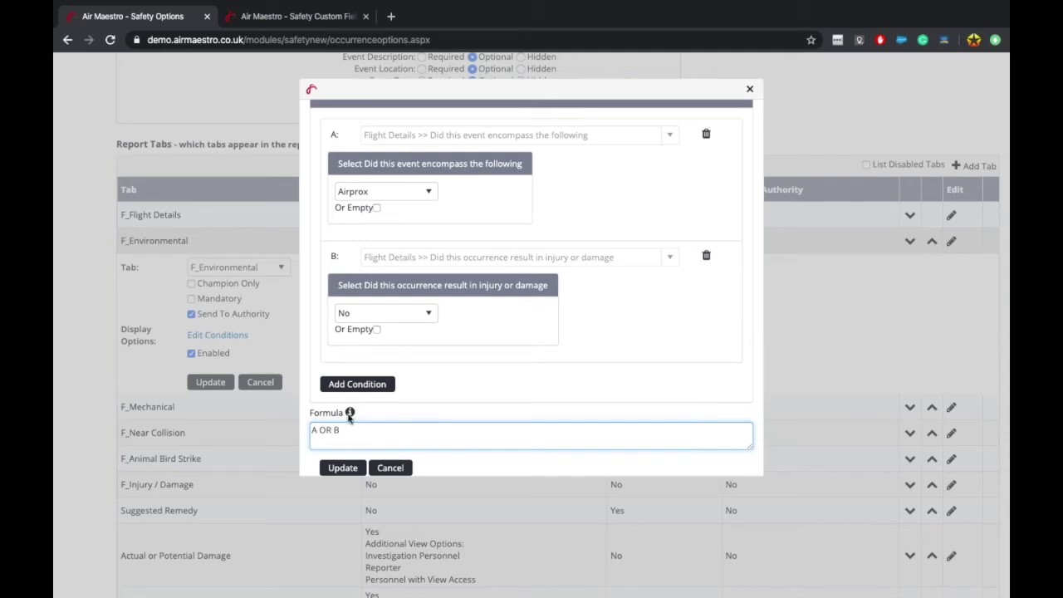
mouse_move(350, 414)
click(391, 193)
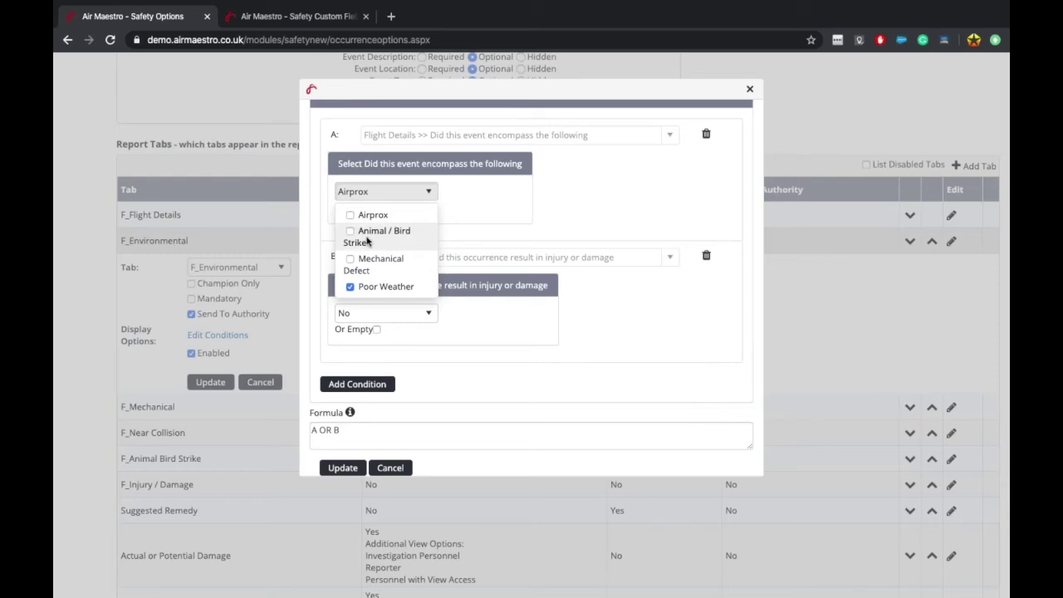
click(335, 446)
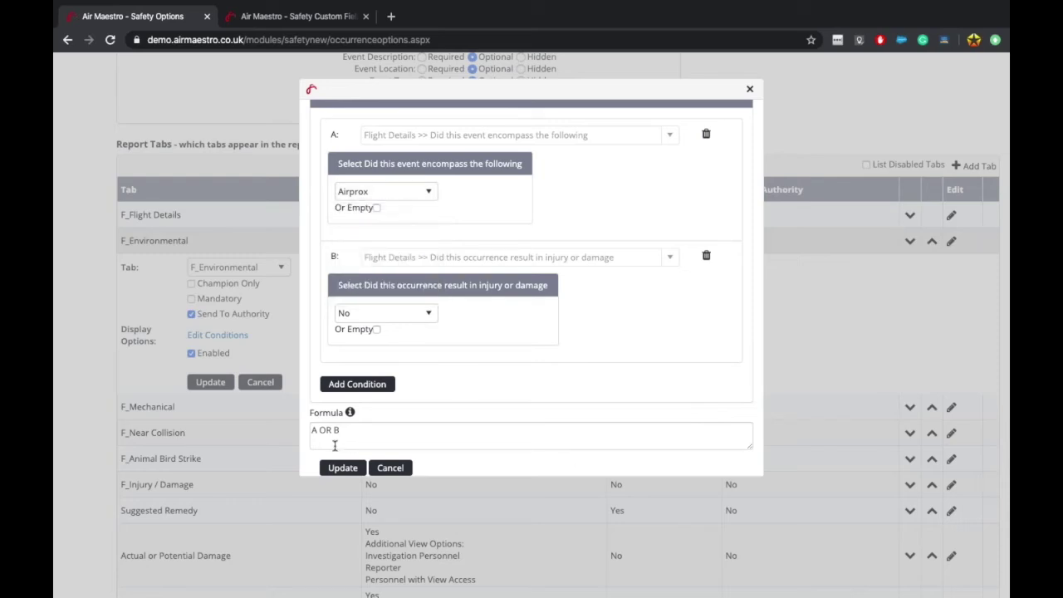
click(391, 313)
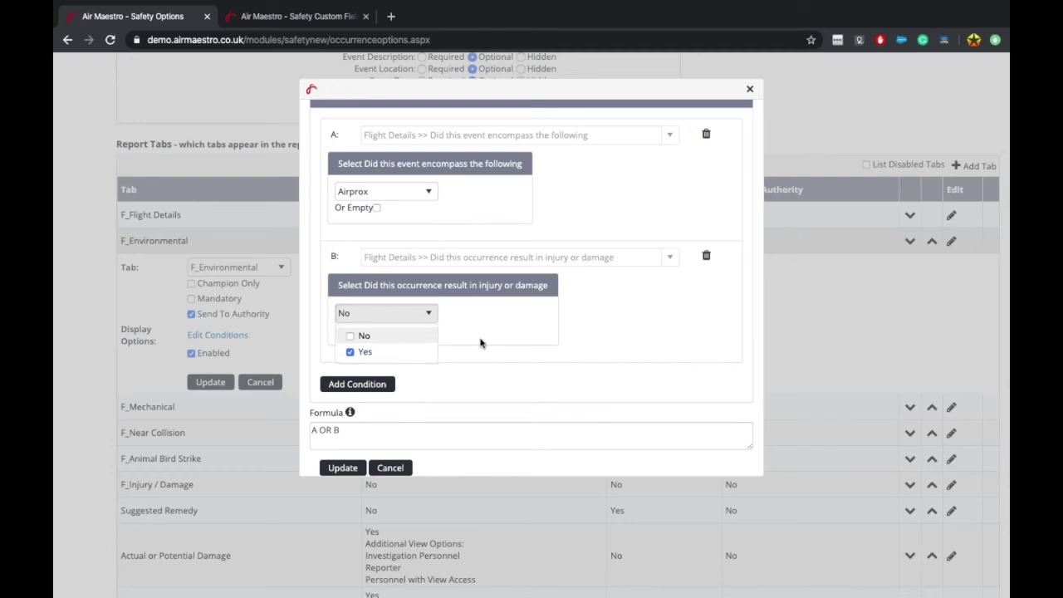
click(342, 467)
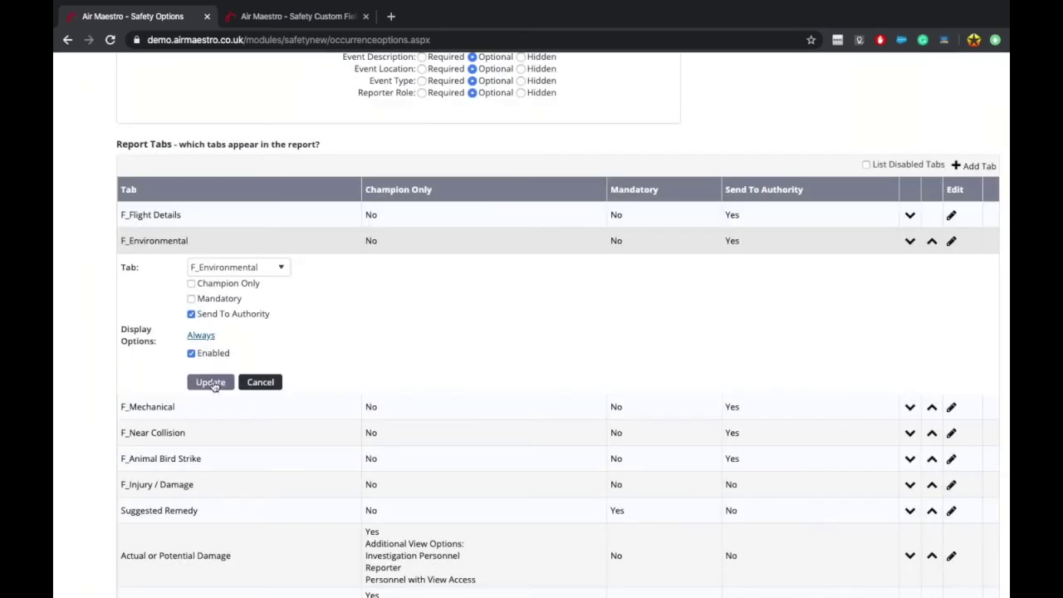
Step: Update the F_Environmental tab row and start editing the Low-risk Initial Alert Personnel row
click(210, 382)
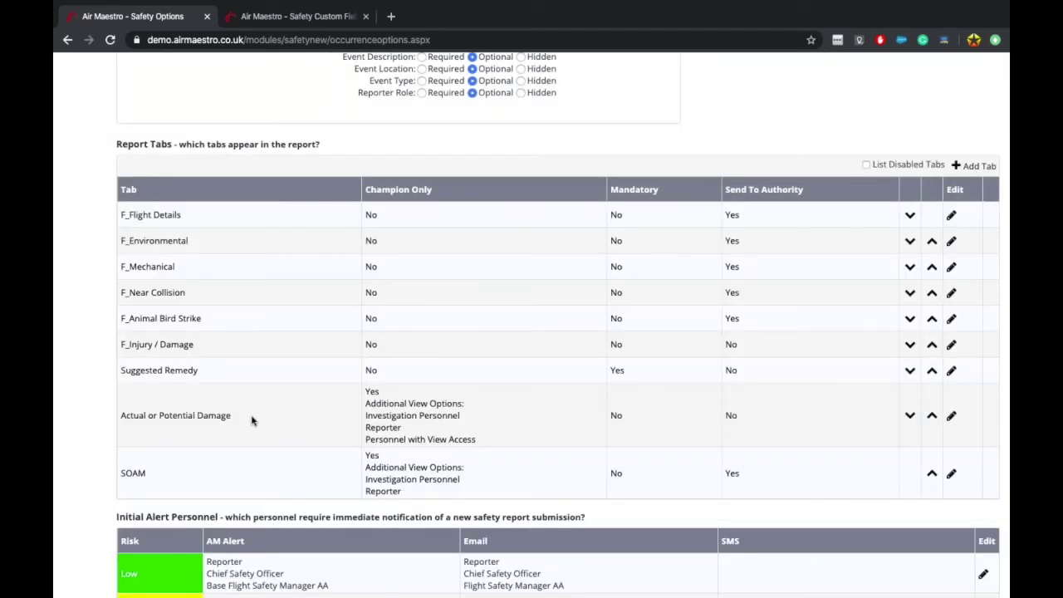
scroll(251, 419, down, 3)
scroll(251, 419, down, 5)
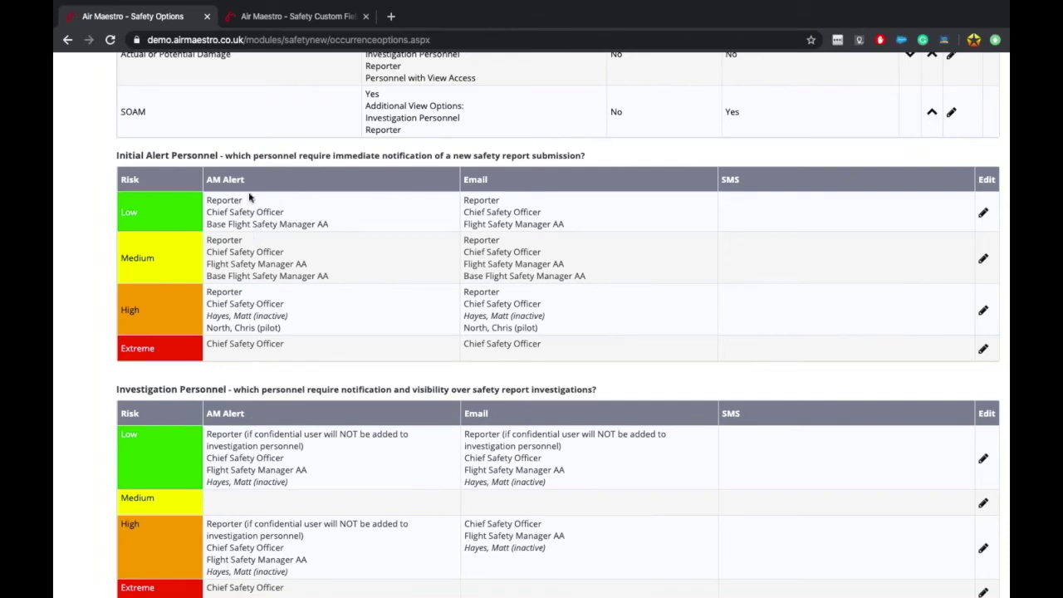
scroll(249, 199, up, 2)
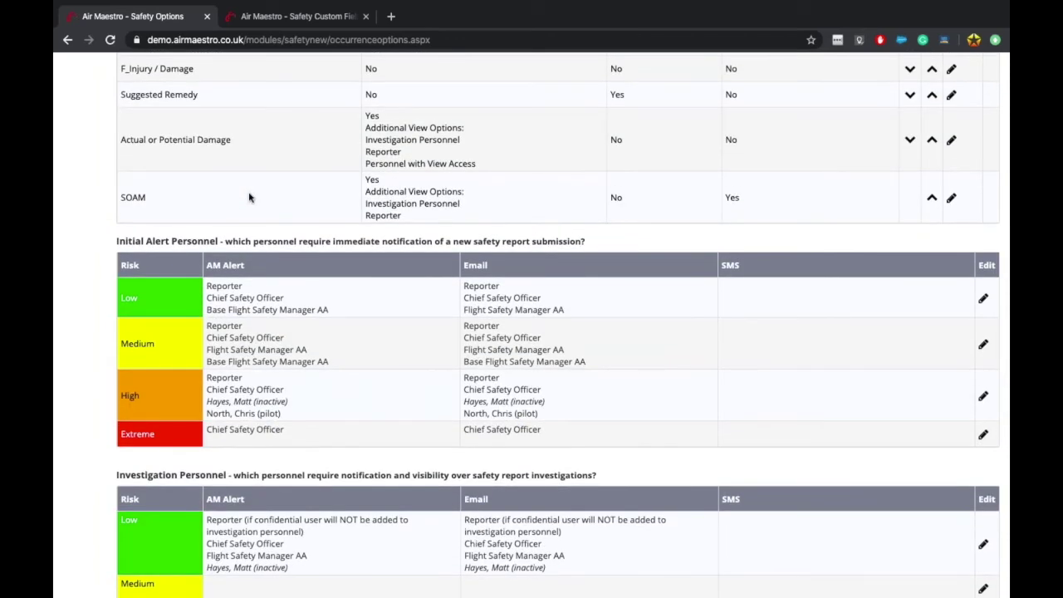
click(982, 298)
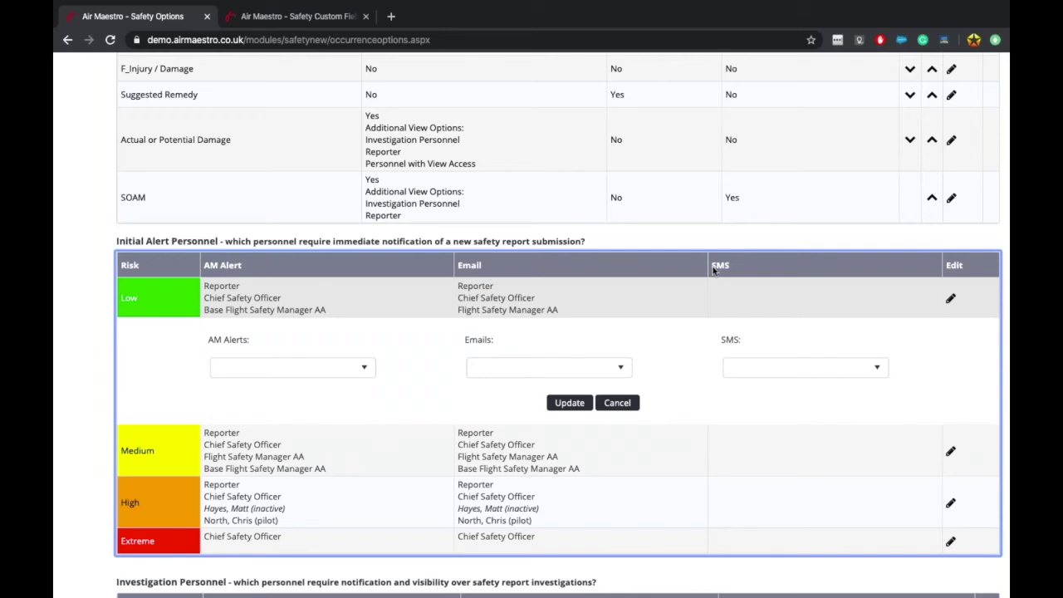
Step: Review the Low-risk AM Alerts checklist: Reporter, Base Flight Safety Manager AA and Chief Safety Officer
click(341, 367)
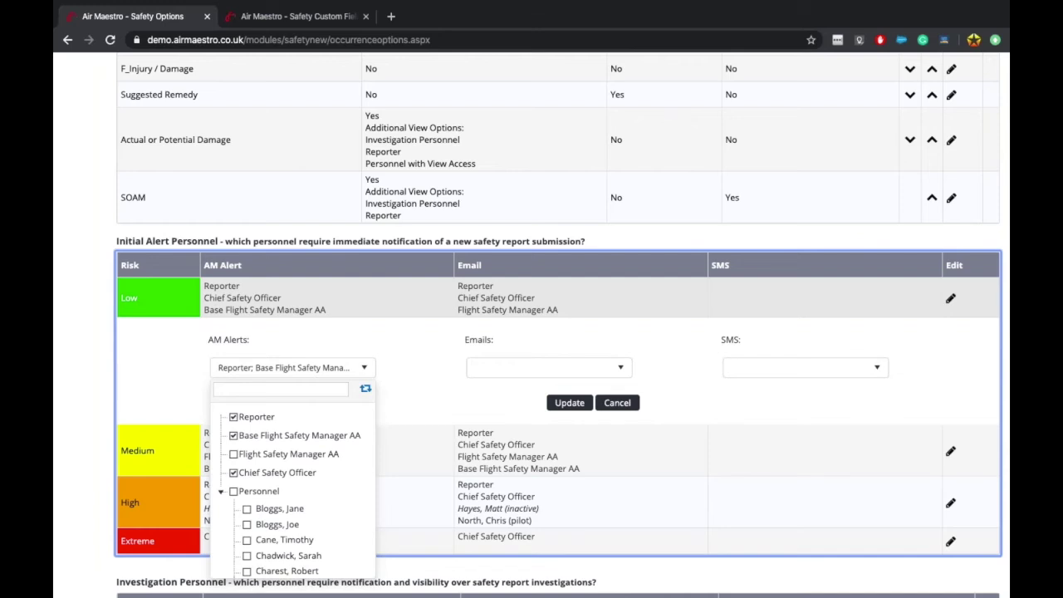
scroll(202, 375, down, 2)
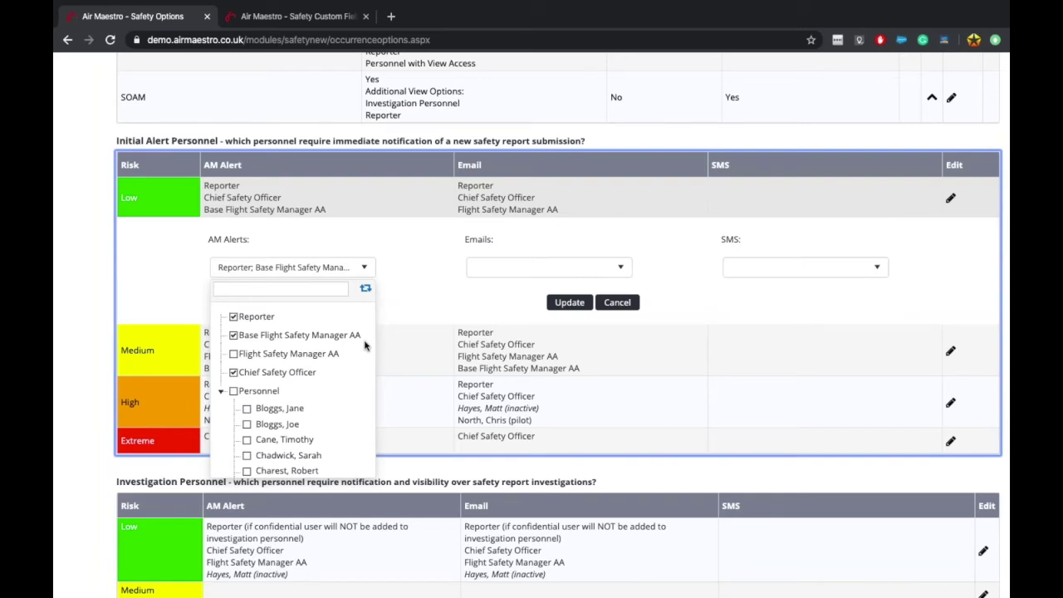
scroll(365, 345, up, 15)
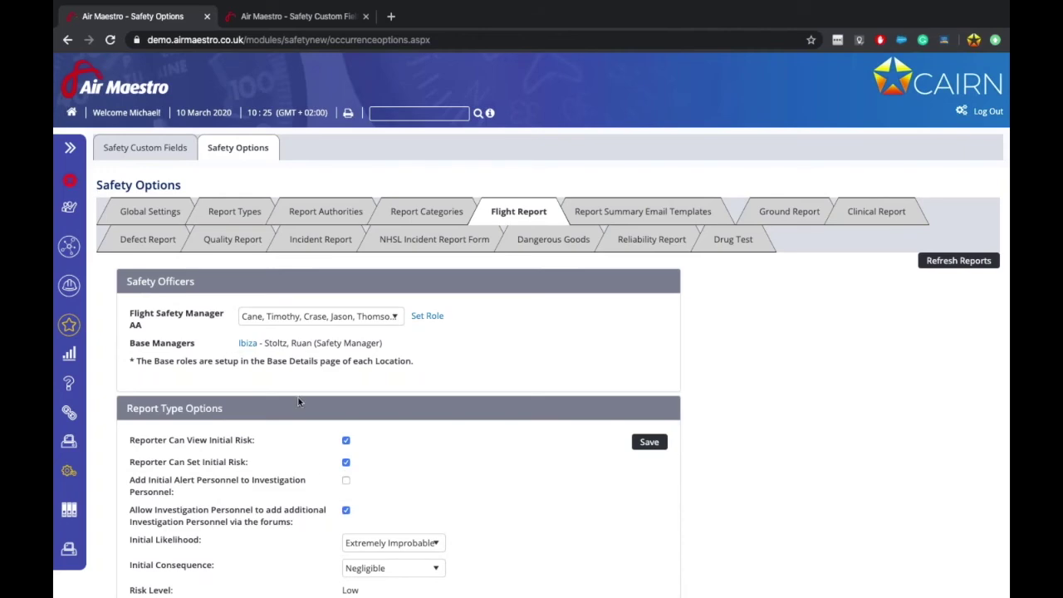
scroll(299, 402, down, 13)
scroll(298, 402, down, 4)
scroll(299, 405, up, 3)
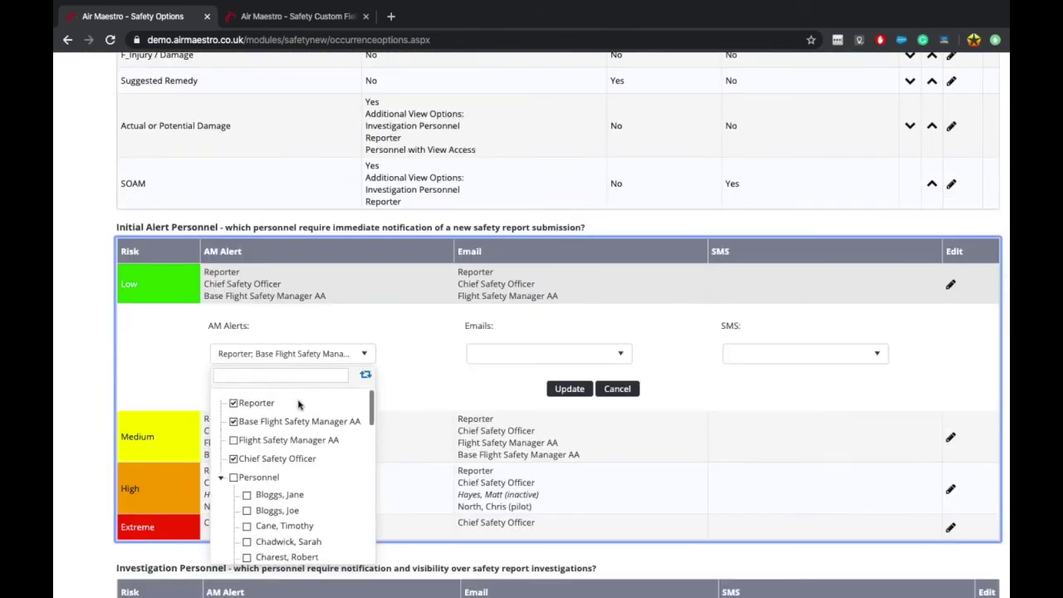
scroll(397, 437, down, 1)
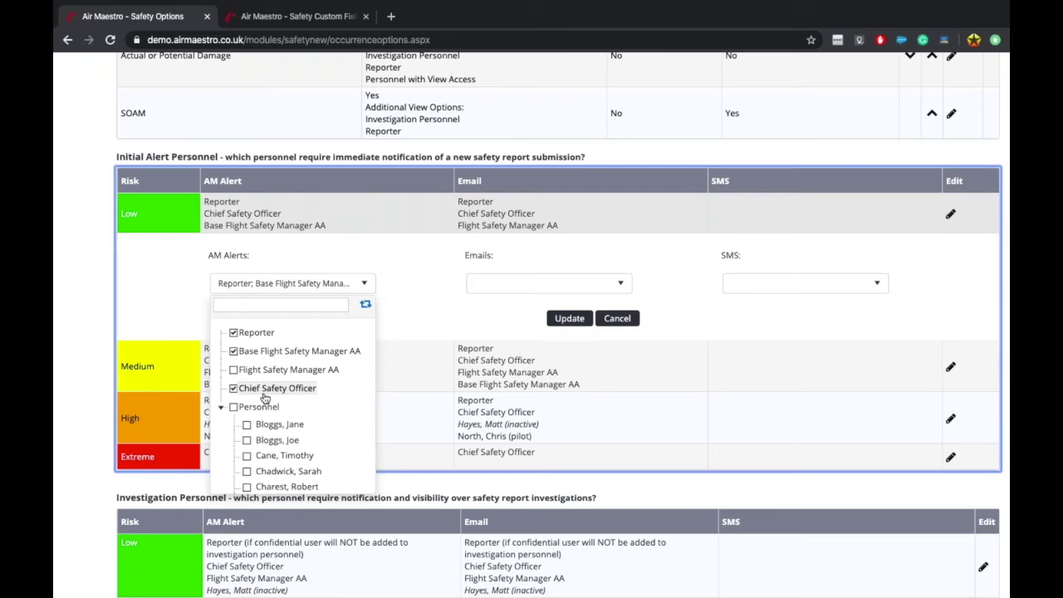
scroll(266, 406, down, 2)
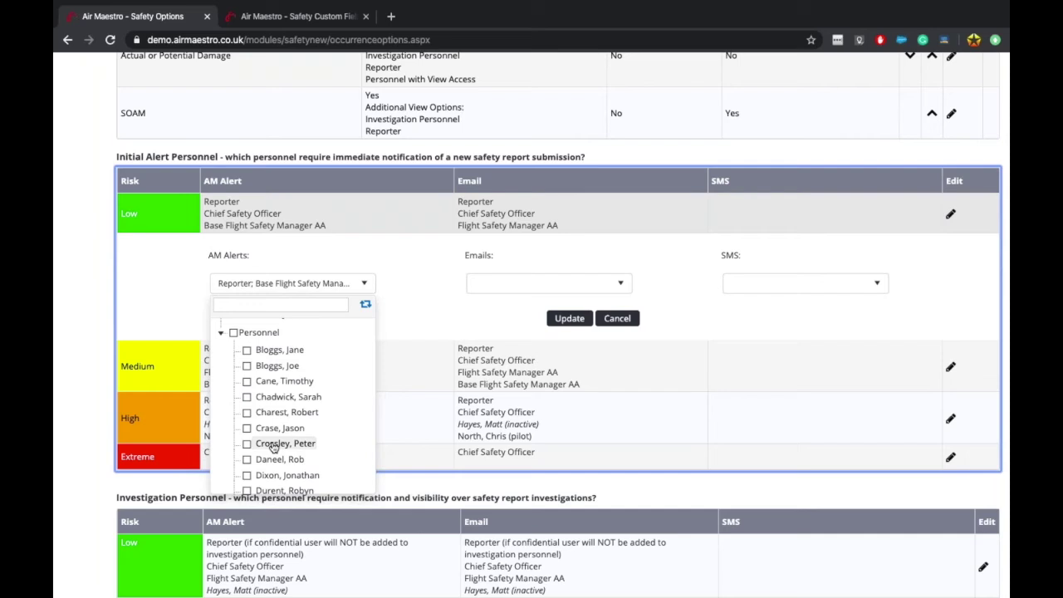
click(329, 242)
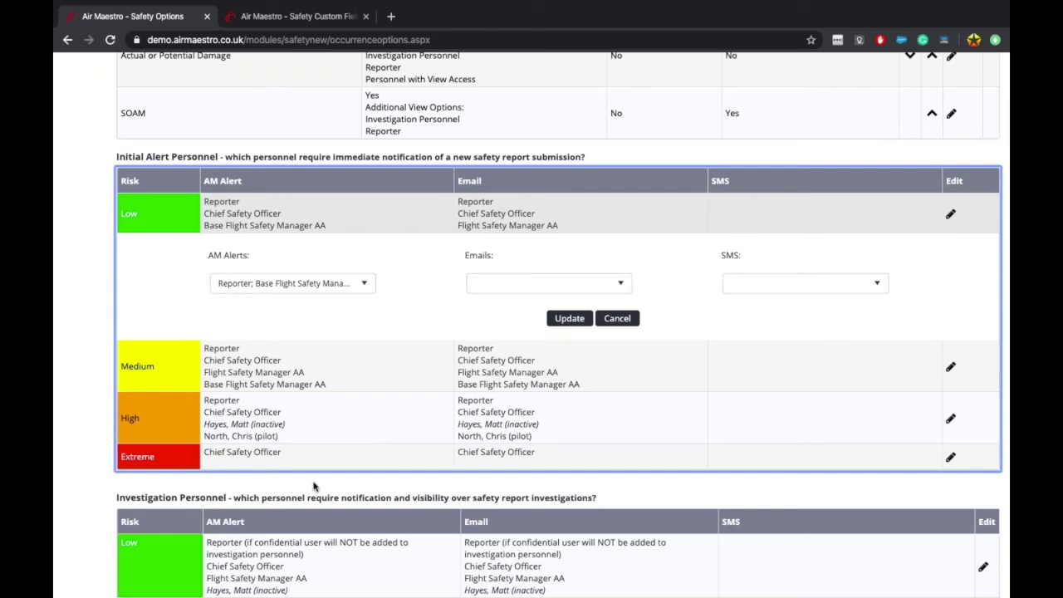
click(350, 285)
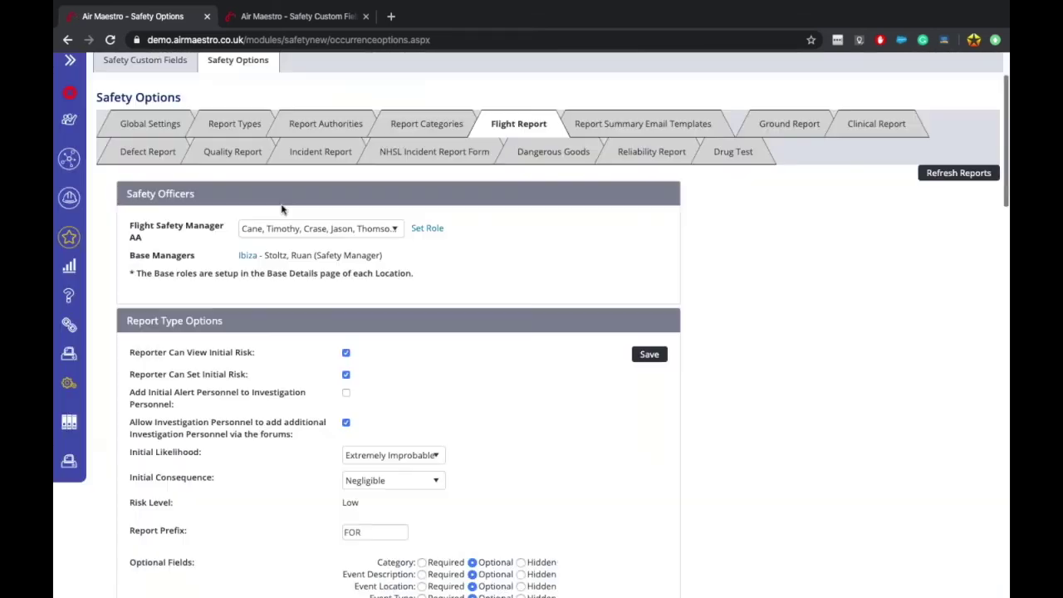
Step: Untick one of the three Flight Safety Manager AA holders and save with Set Role
click(337, 227)
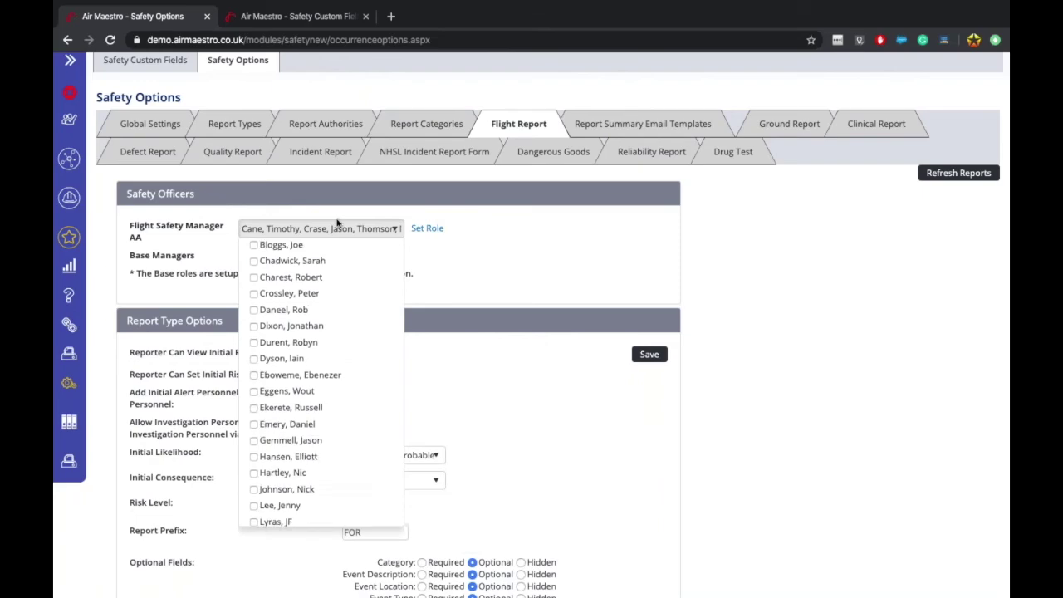
scroll(473, 354, down, 15)
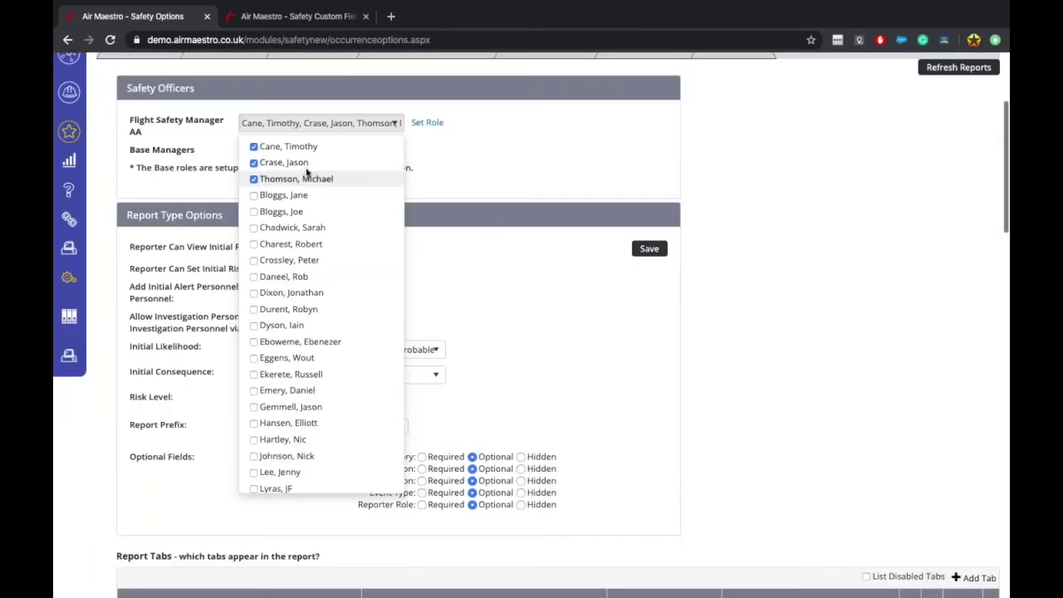
click(254, 164)
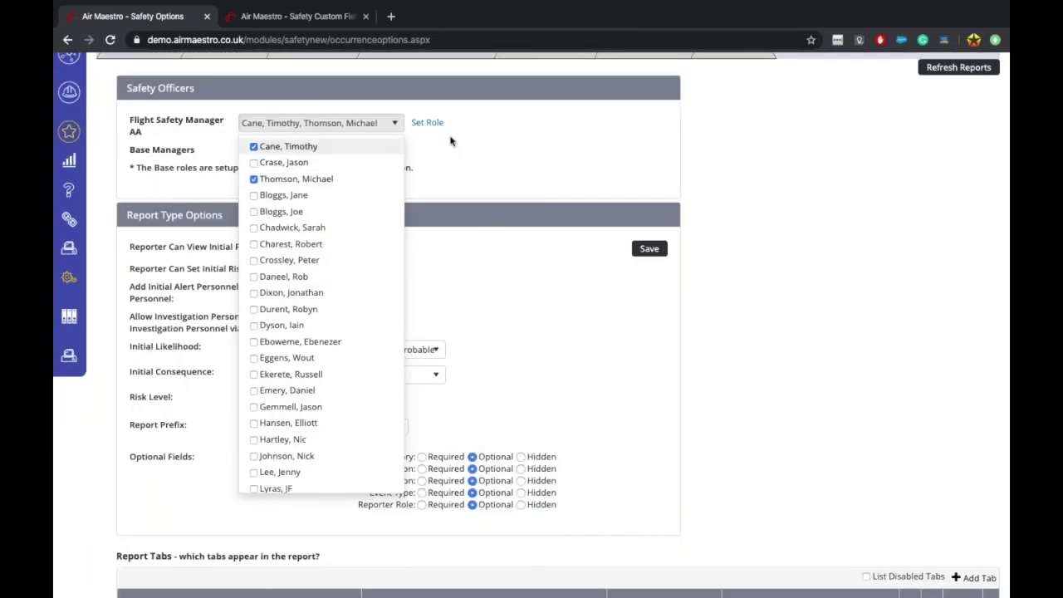
click(427, 123)
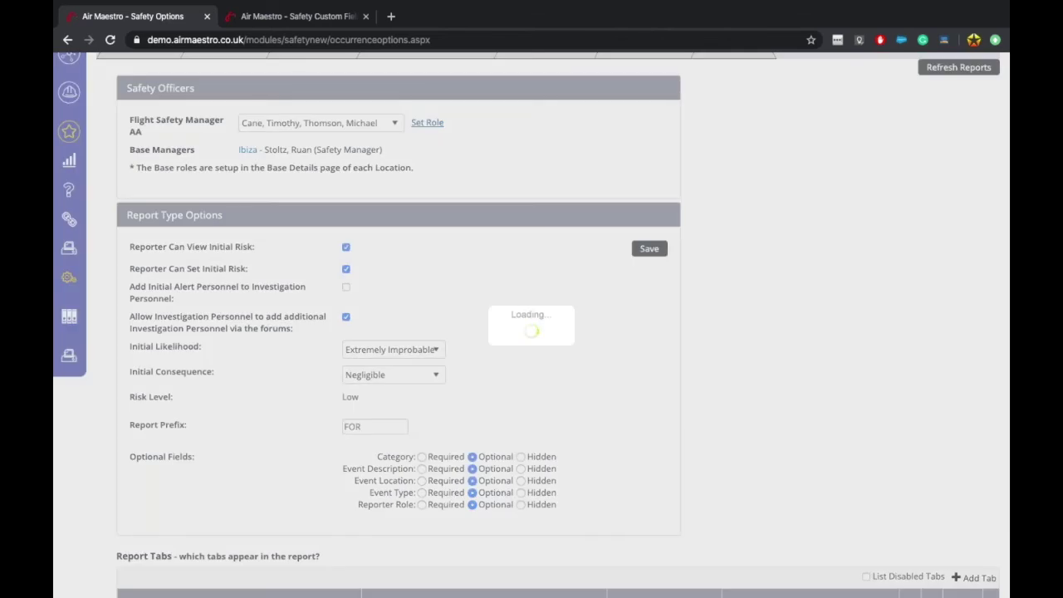
scroll(473, 368, down, 15)
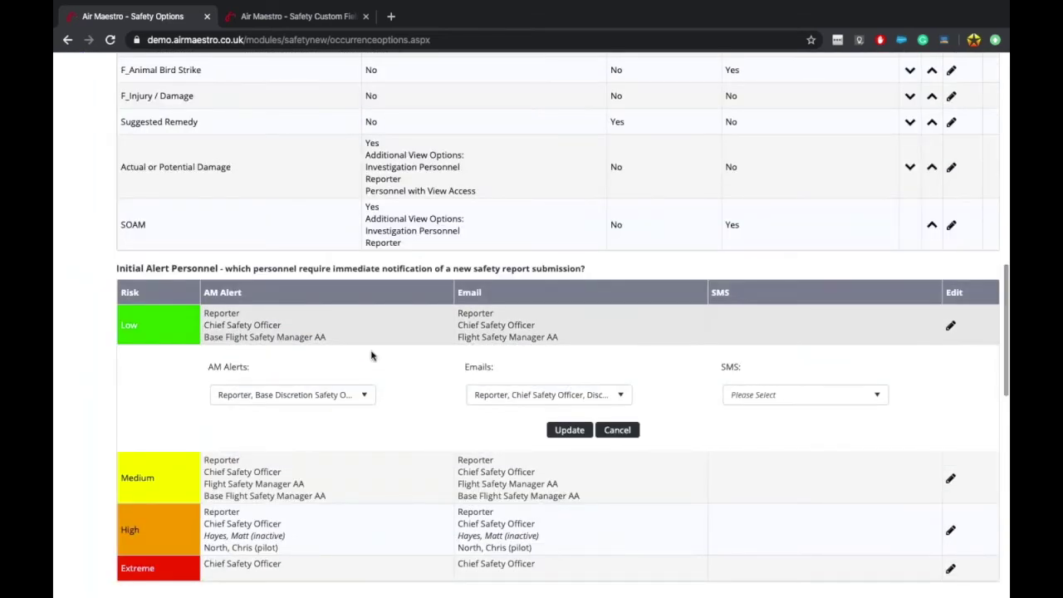
Step: Try adding another person to the Low-risk AM alert recipients and review the checklist
scroll(437, 467, down, 3)
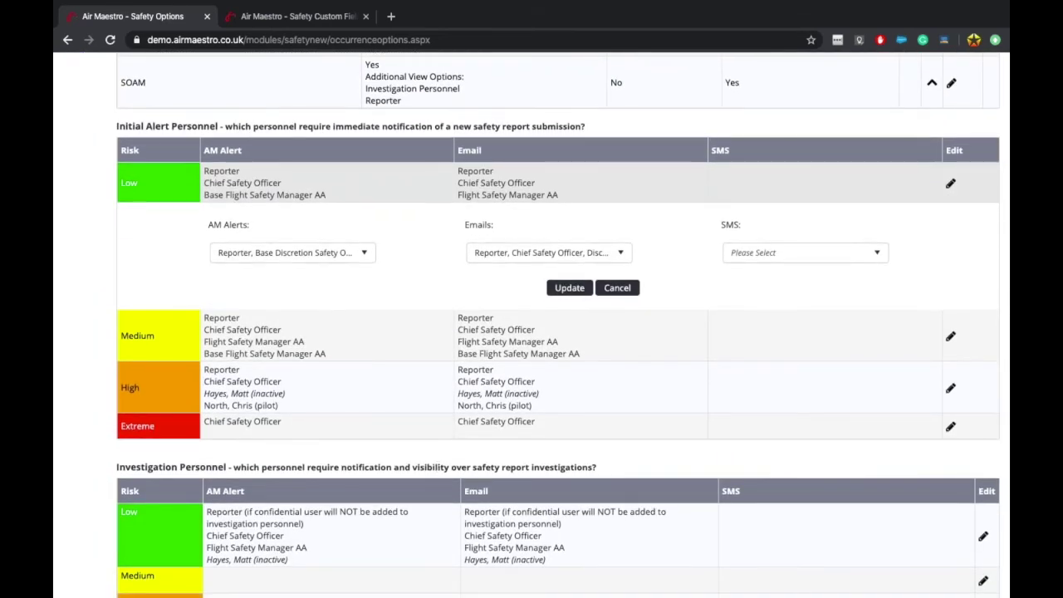
scroll(417, 357, up, 1)
click(347, 295)
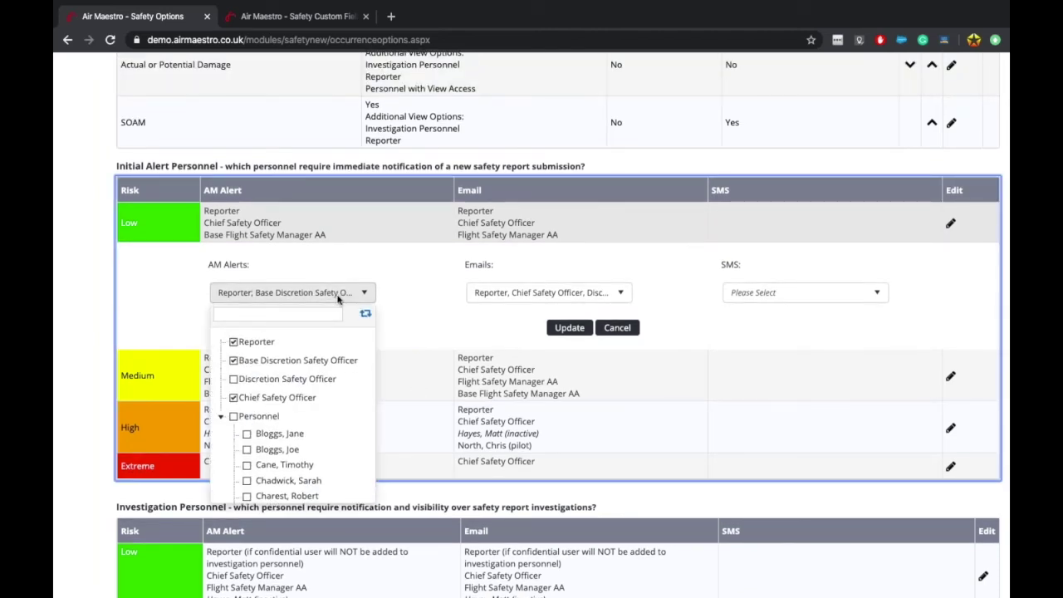
scroll(249, 415, down, 2)
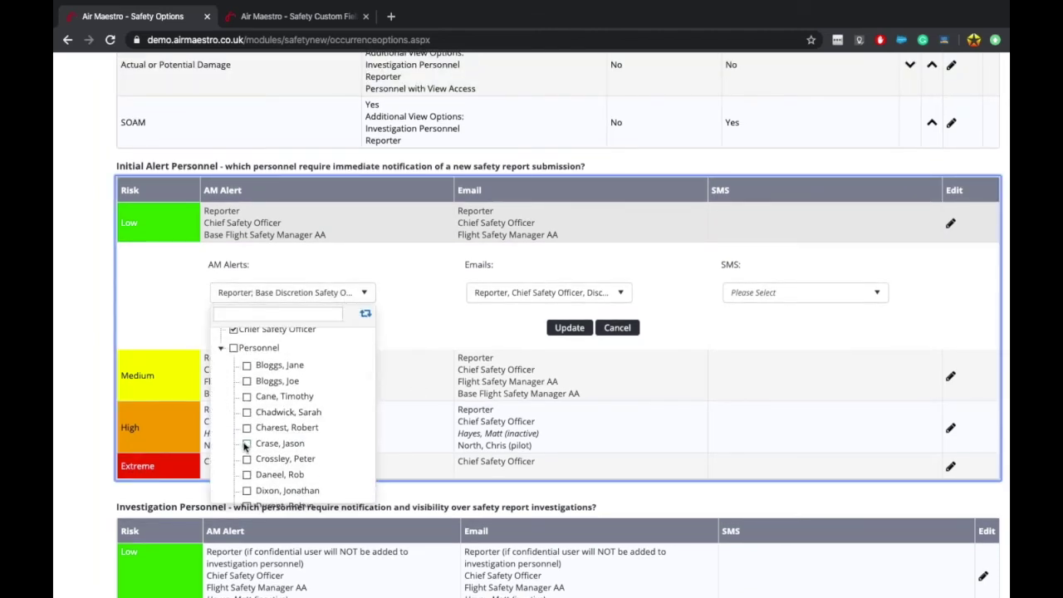
click(246, 444)
click(393, 360)
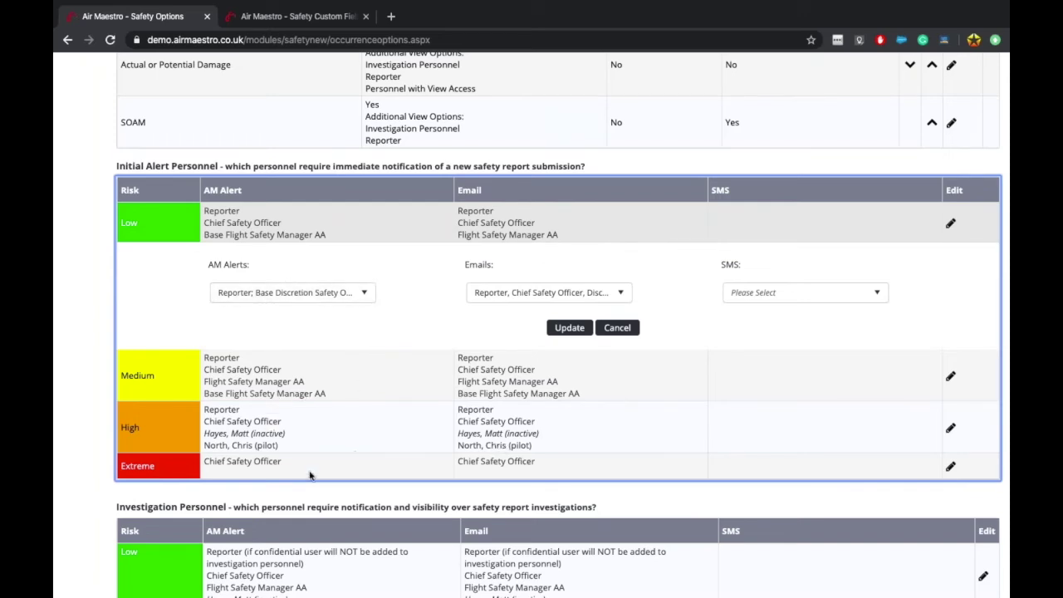
scroll(478, 532, down, 3)
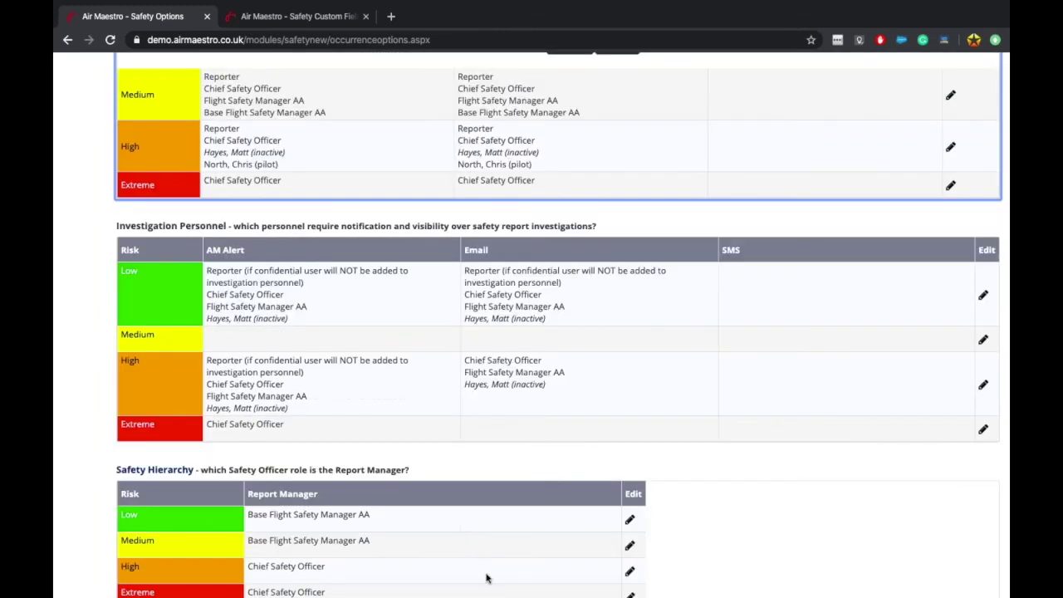
scroll(516, 281, up, 3)
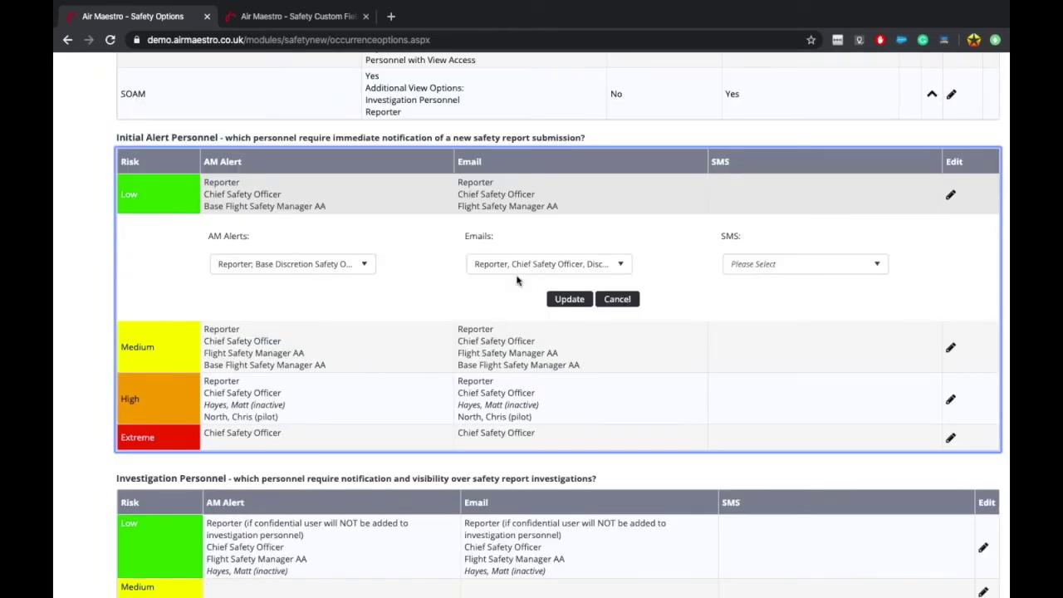
click(330, 264)
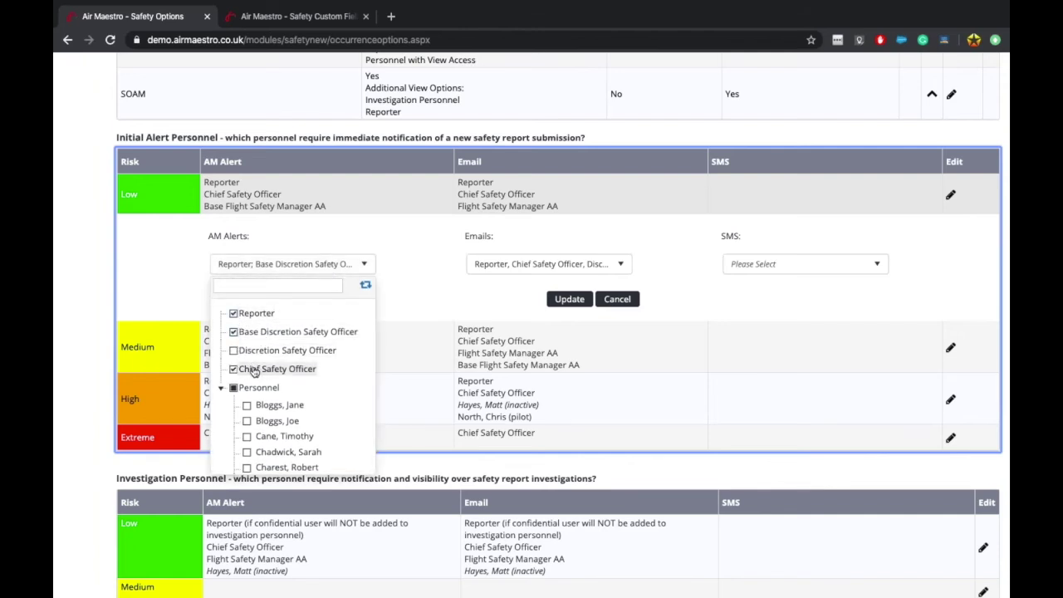
scroll(253, 371, up, 10)
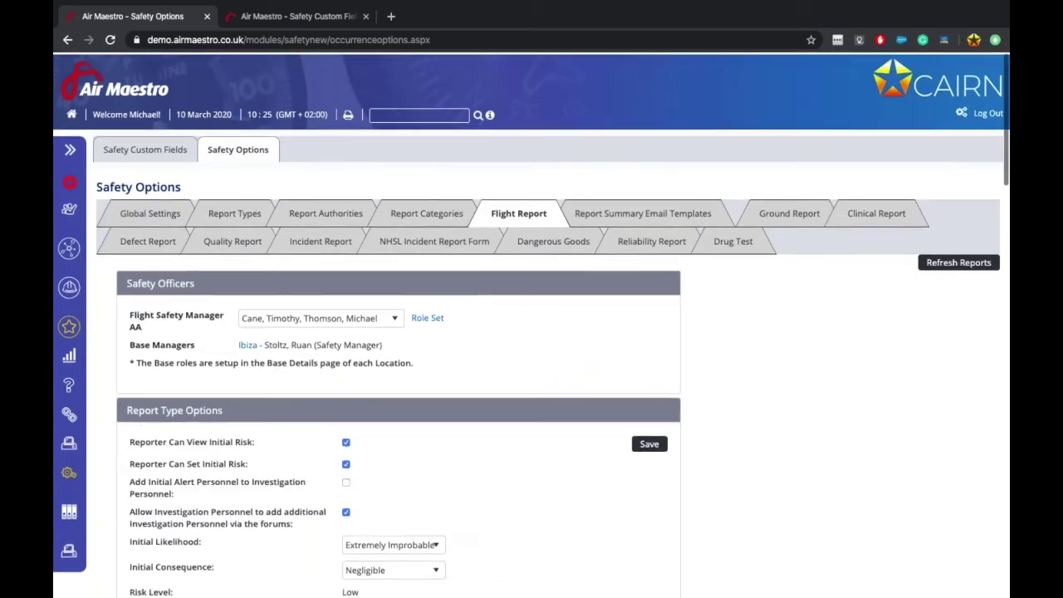
scroll(395, 433, down, 1)
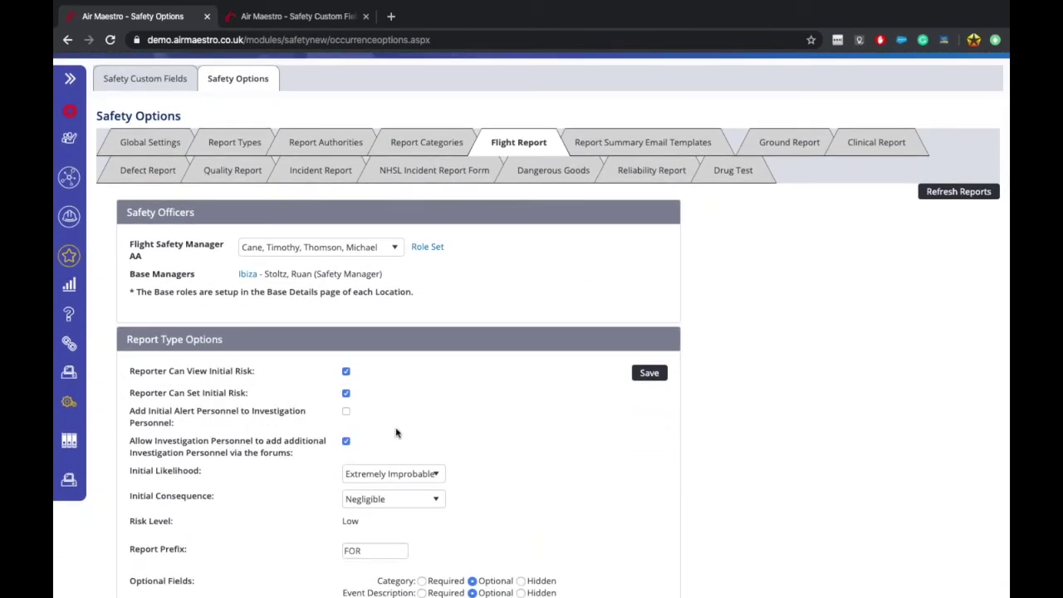
Step: Cancel the Low-risk row edit, keeping its existing AM alert recipients
drag(131, 240, 197, 262)
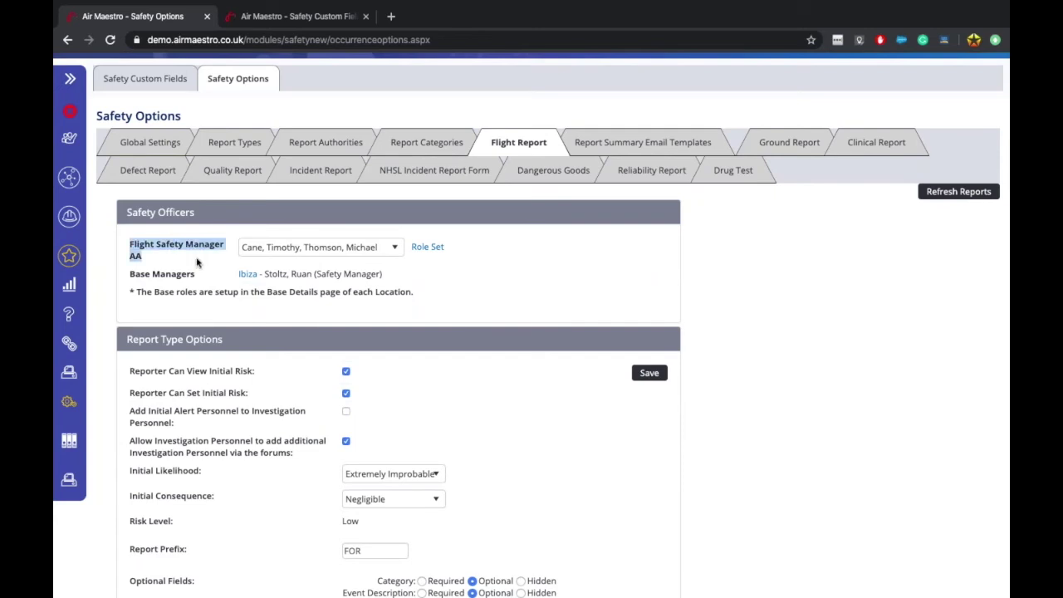
scroll(197, 263, down, 9)
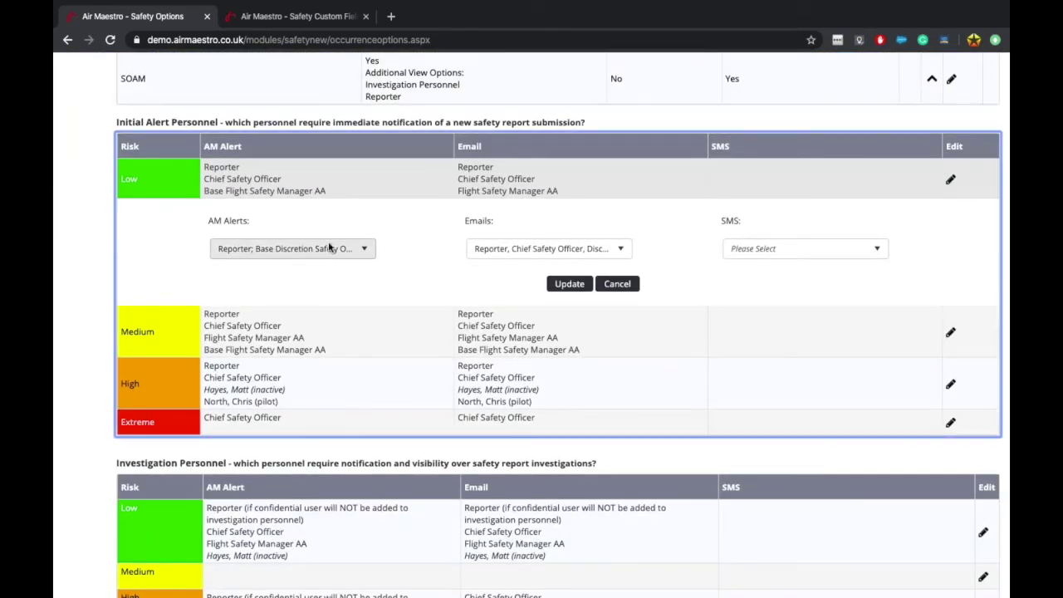
click(329, 247)
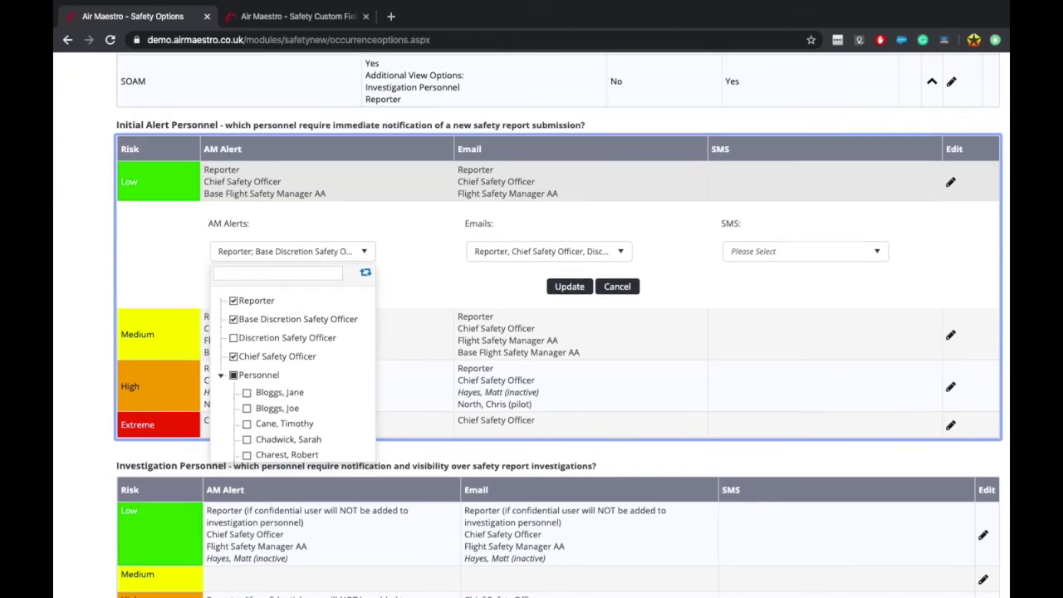
scroll(407, 286, up, 1)
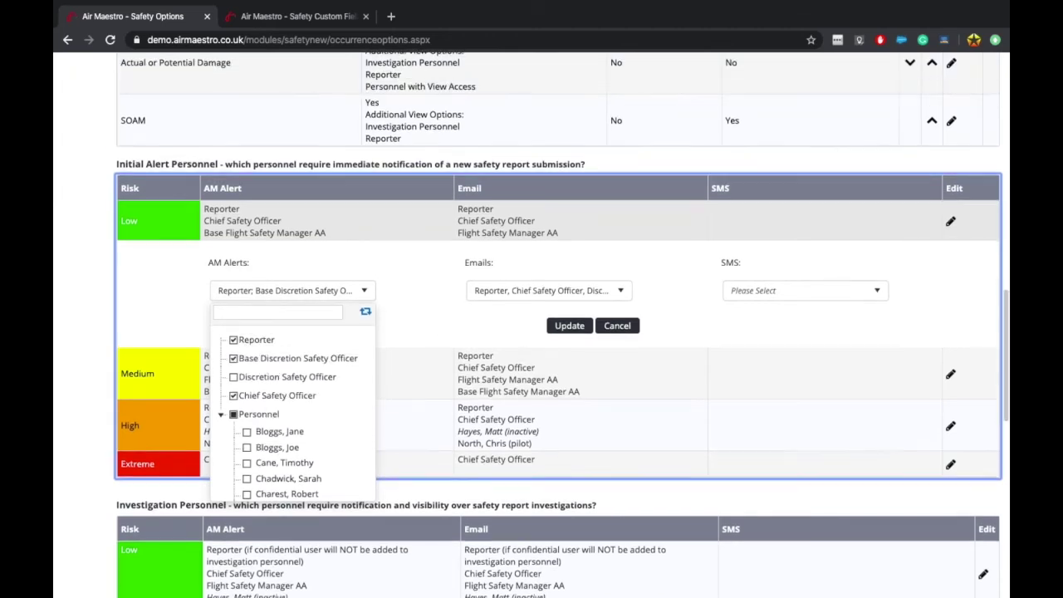
click(634, 331)
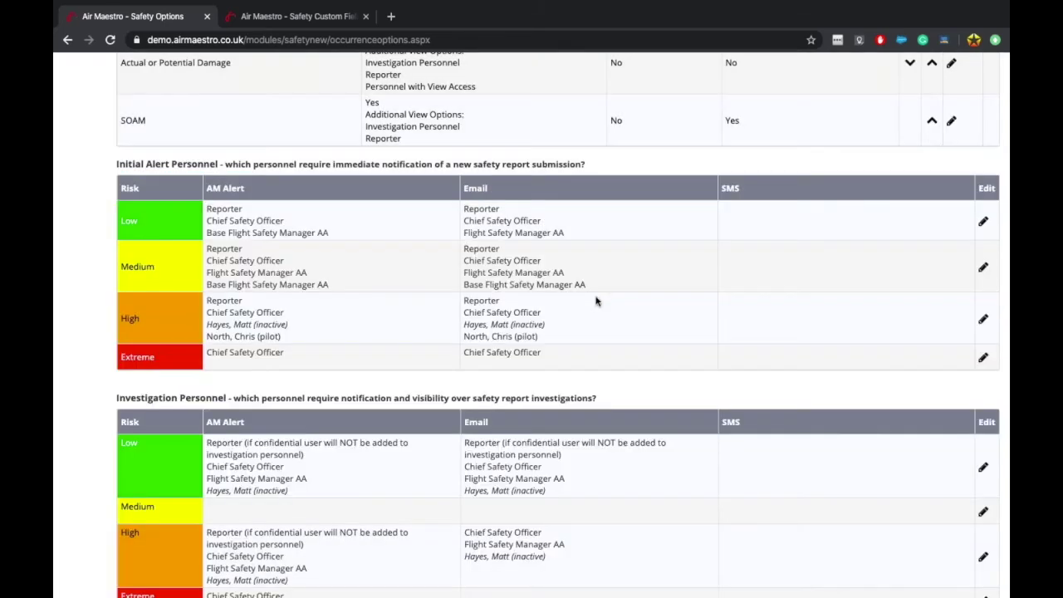
scroll(596, 301, up, 1)
Step: Tick Flight Safety Manager AA in the Low row's AM Alerts and update, saving four recipients
click(981, 274)
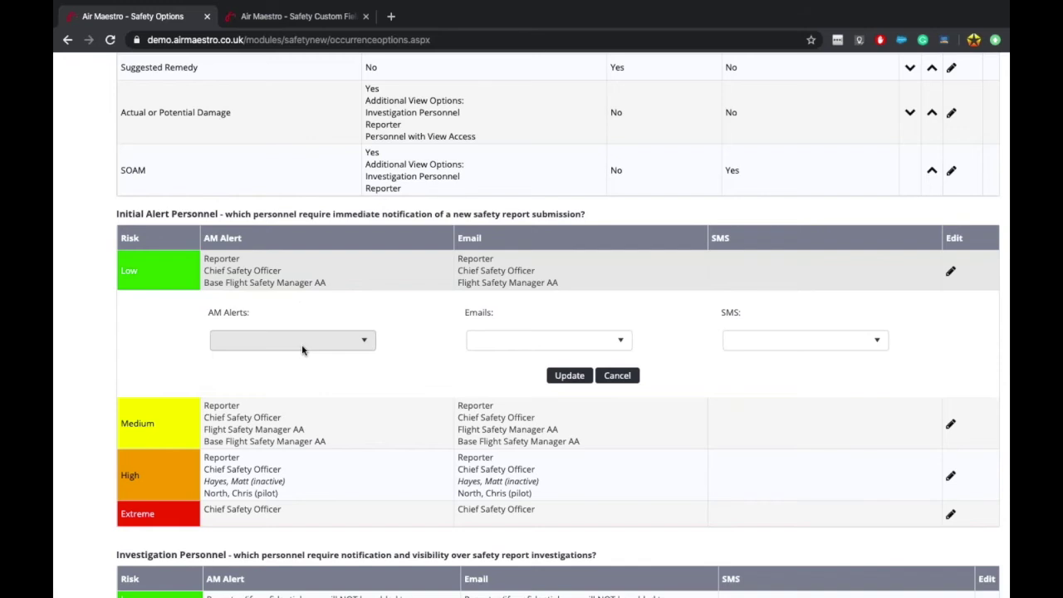
click(303, 347)
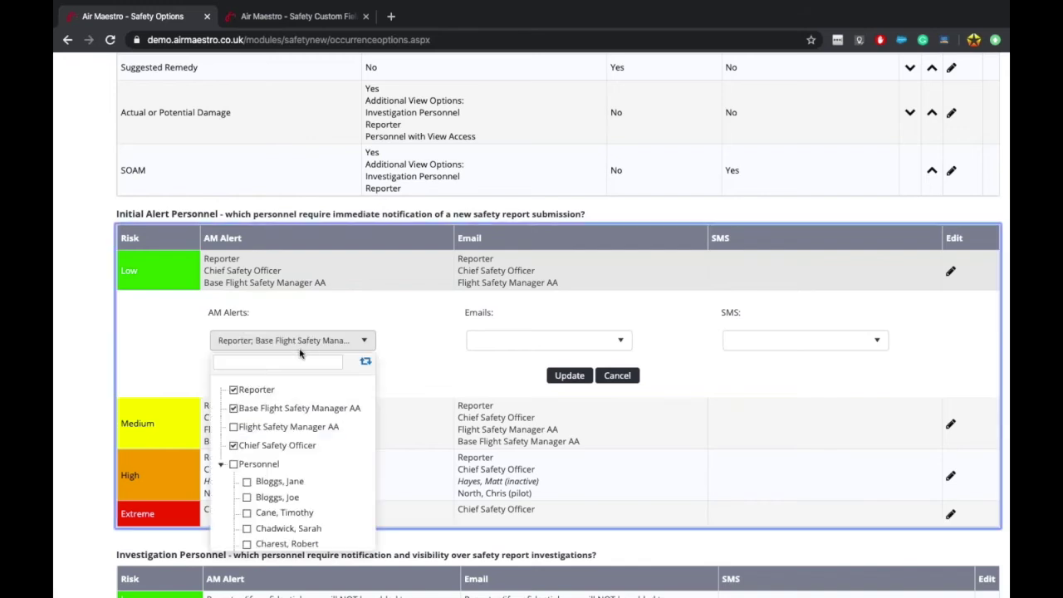
click(233, 428)
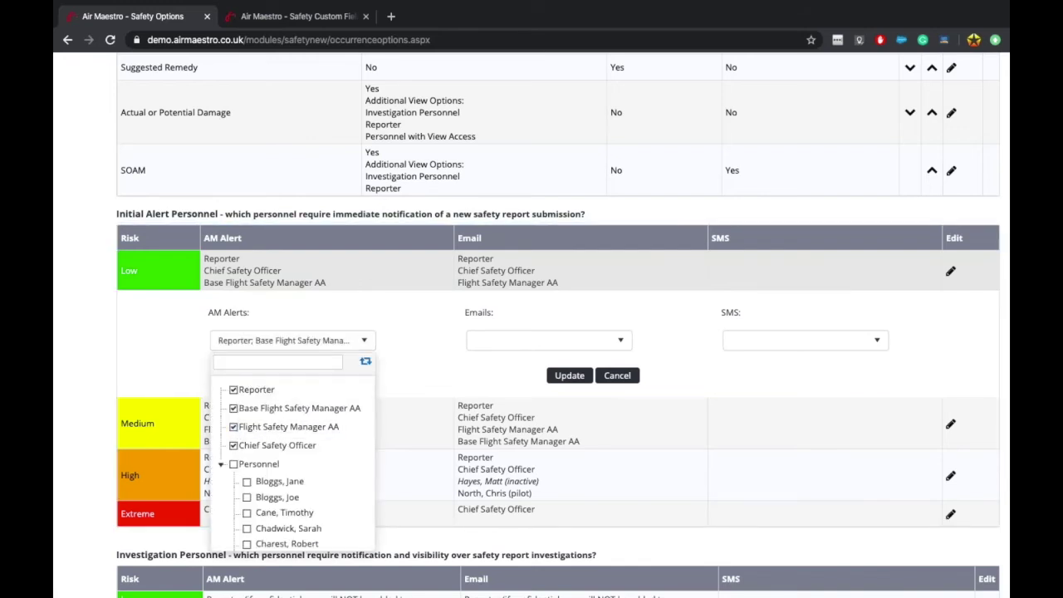
scroll(302, 429, up, 15)
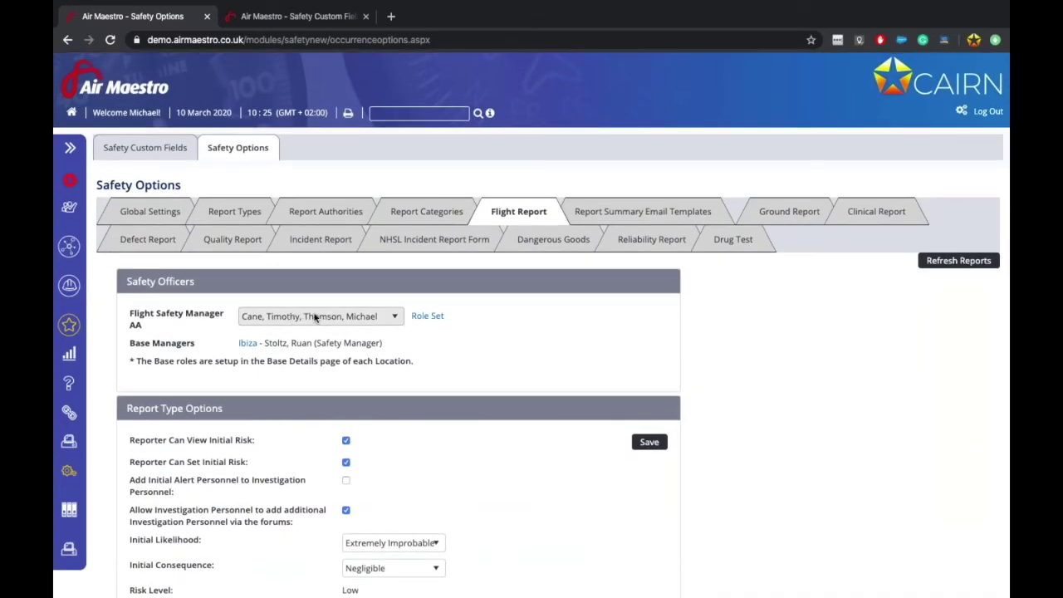
scroll(301, 514, down, 1)
scroll(301, 514, down, 10)
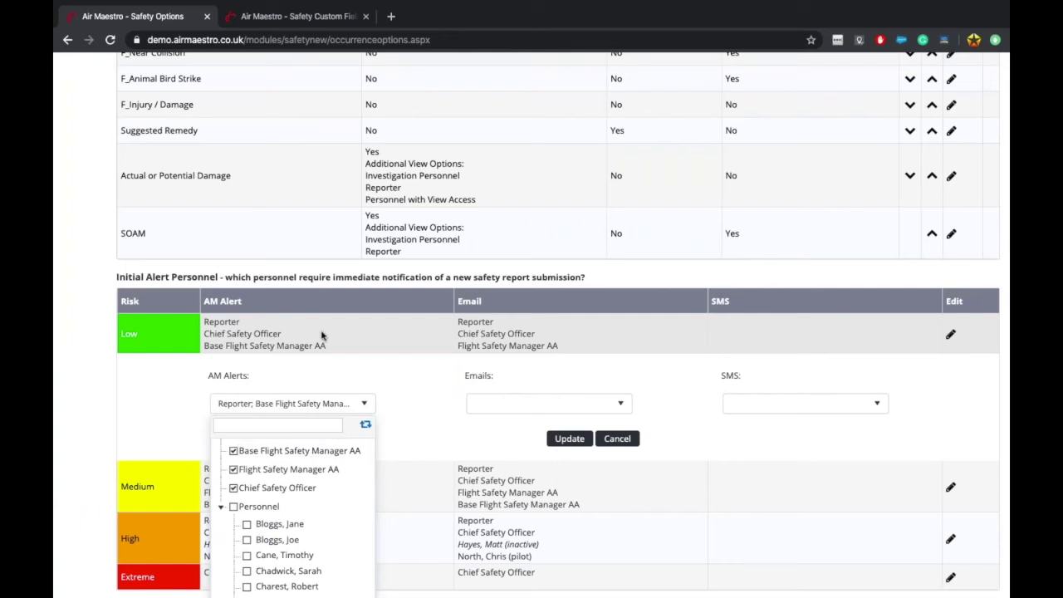
scroll(322, 335, up, 1)
scroll(316, 491, up, 1)
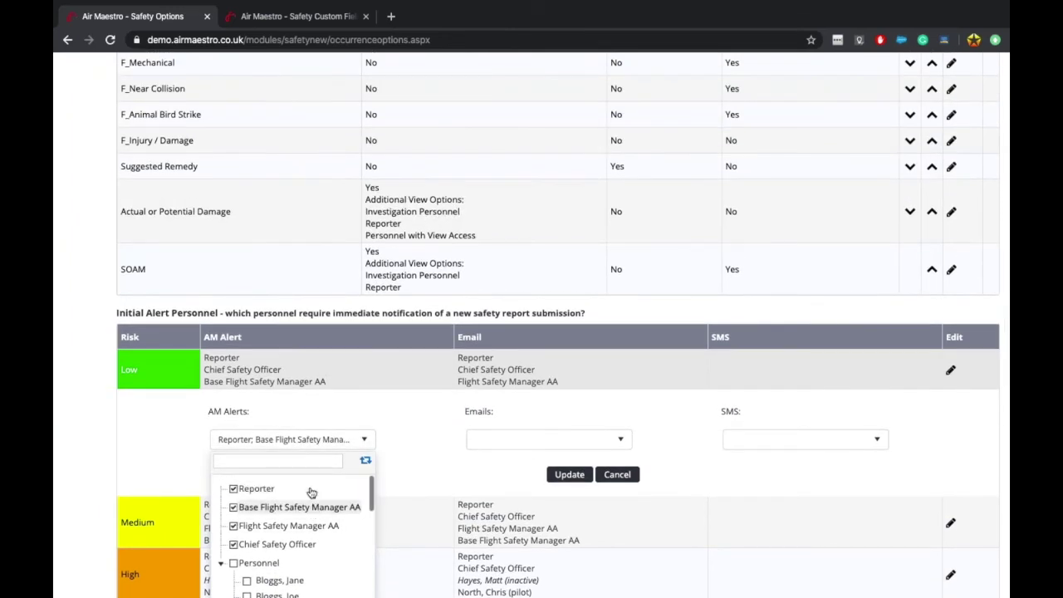
scroll(316, 323, up, 10)
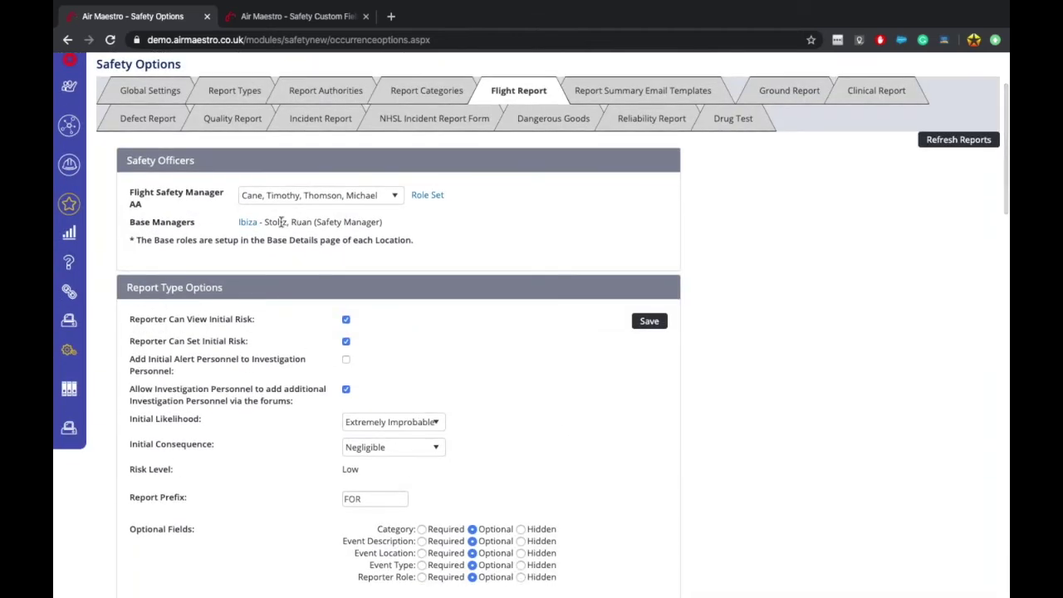
scroll(303, 294, down, 5)
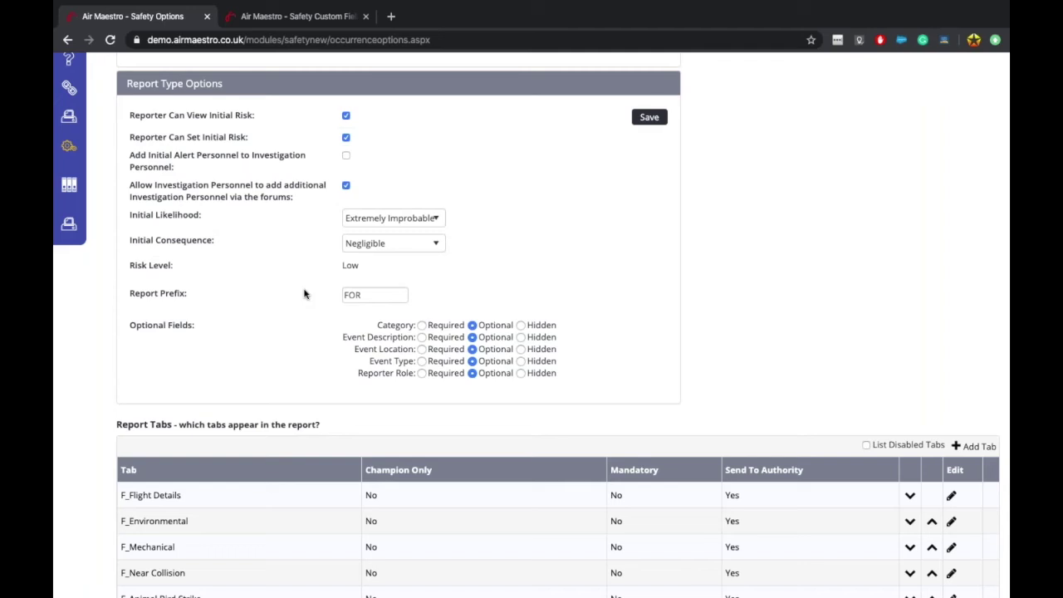
scroll(304, 294, up, 3)
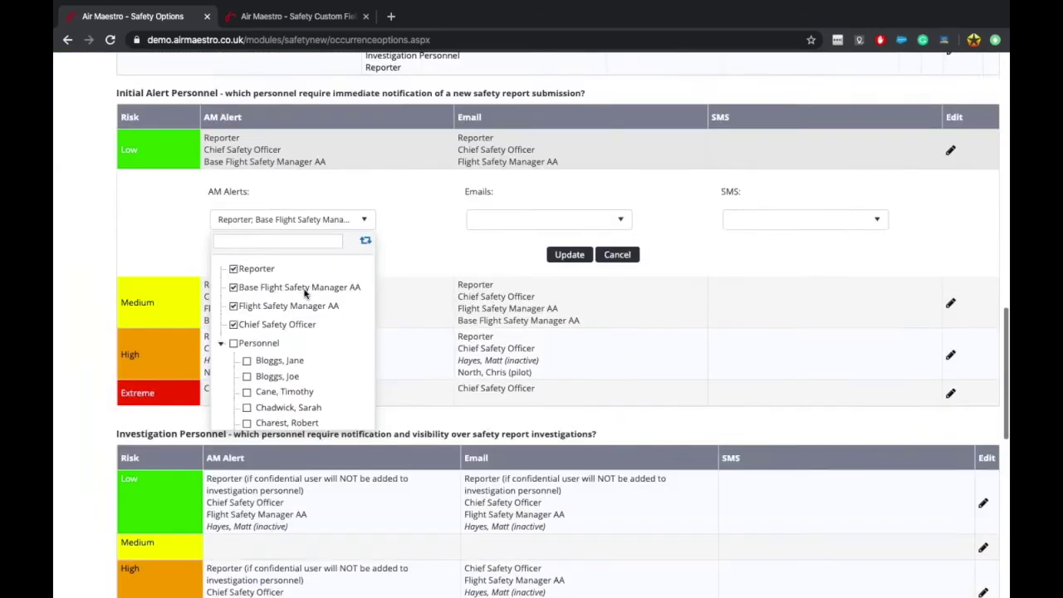
scroll(273, 293, down, 1)
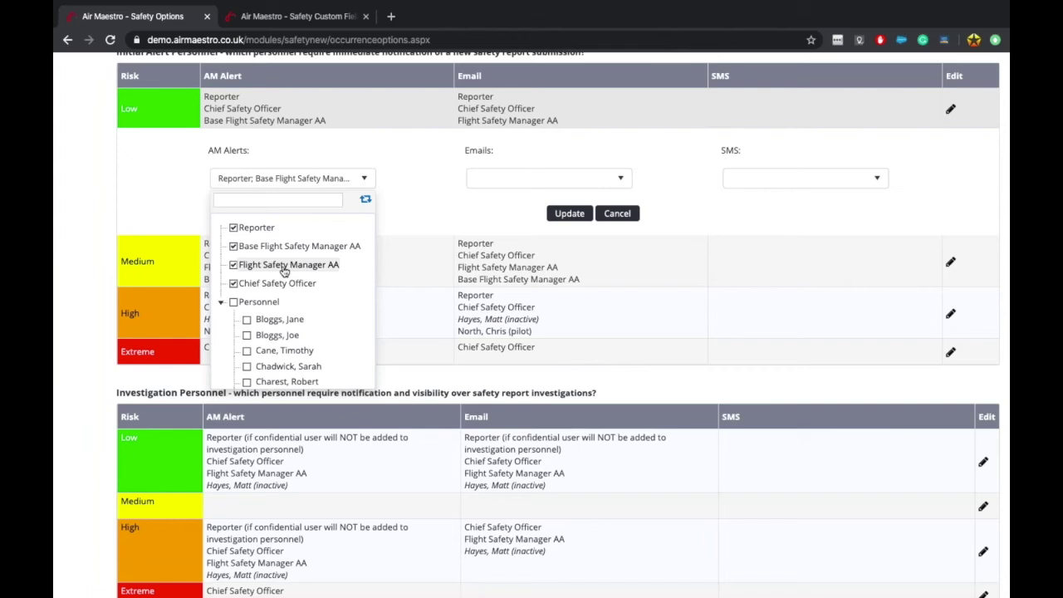
scroll(285, 270, up, 3)
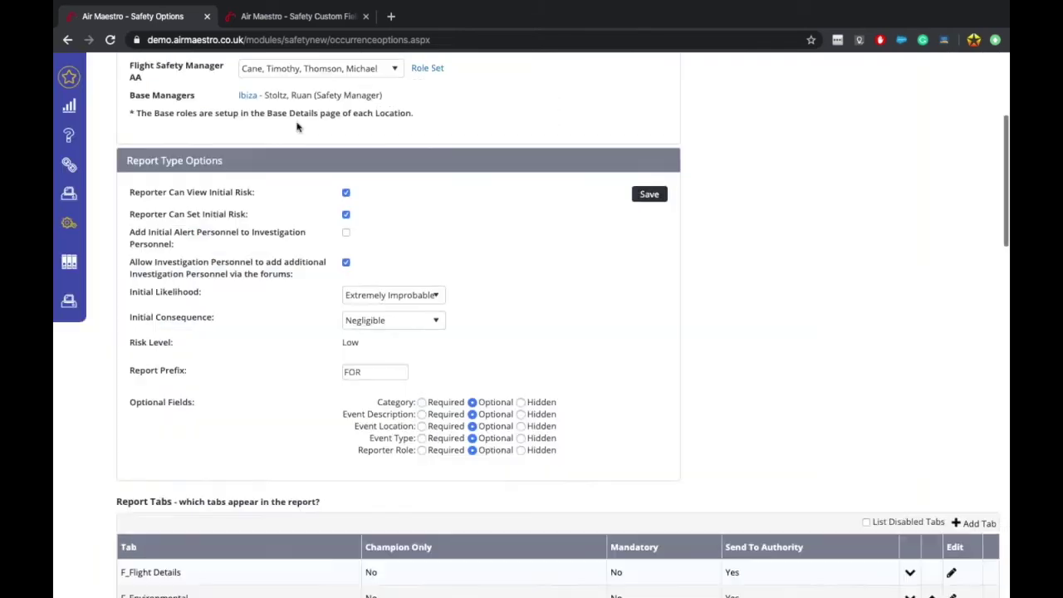
scroll(241, 199, up, 1)
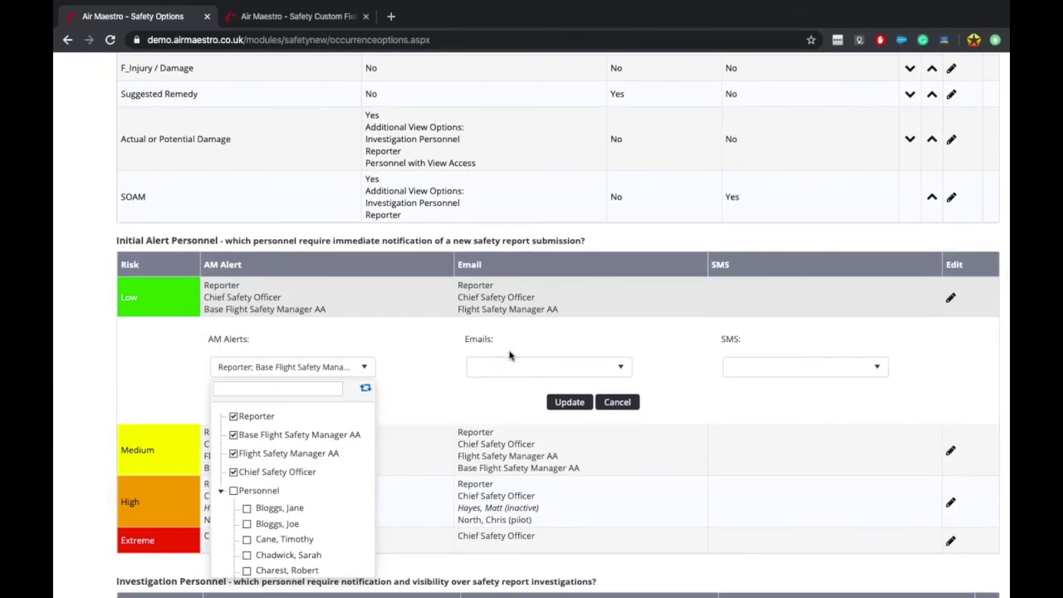
scroll(332, 465, down, 1)
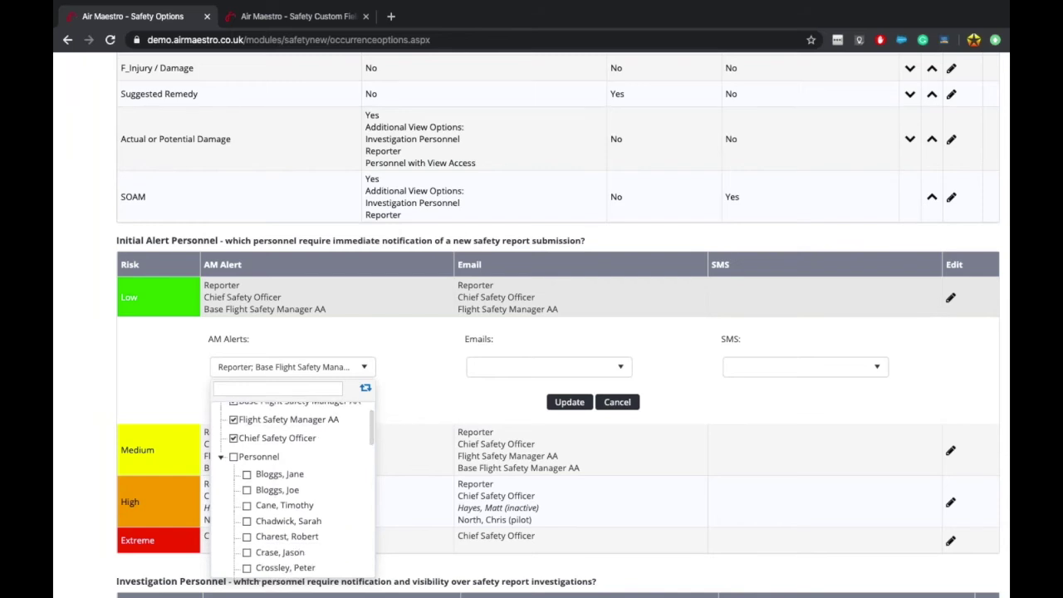
scroll(296, 489, up, 1)
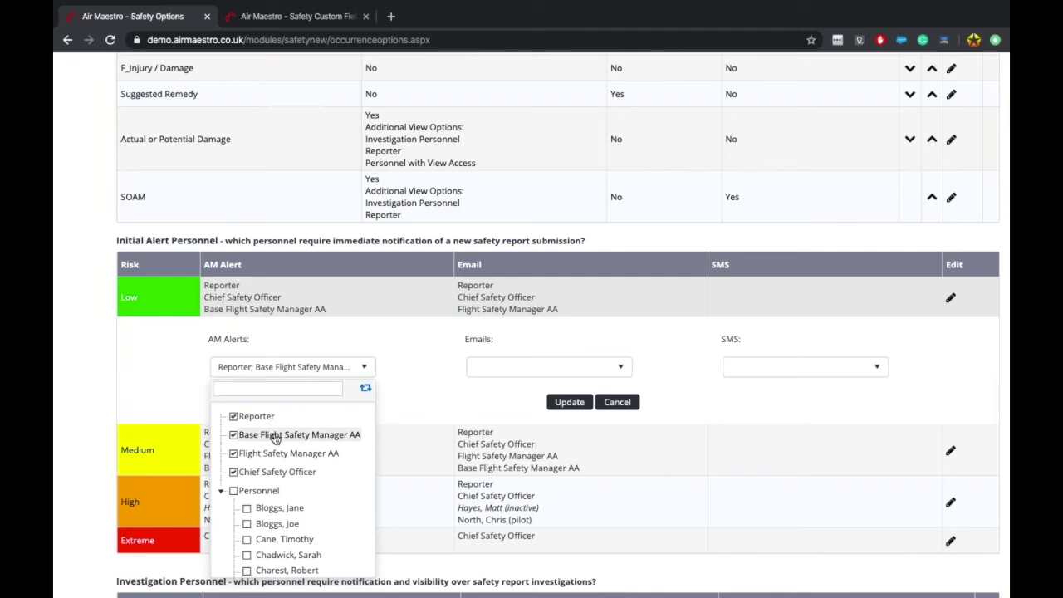
scroll(422, 379, down, 1)
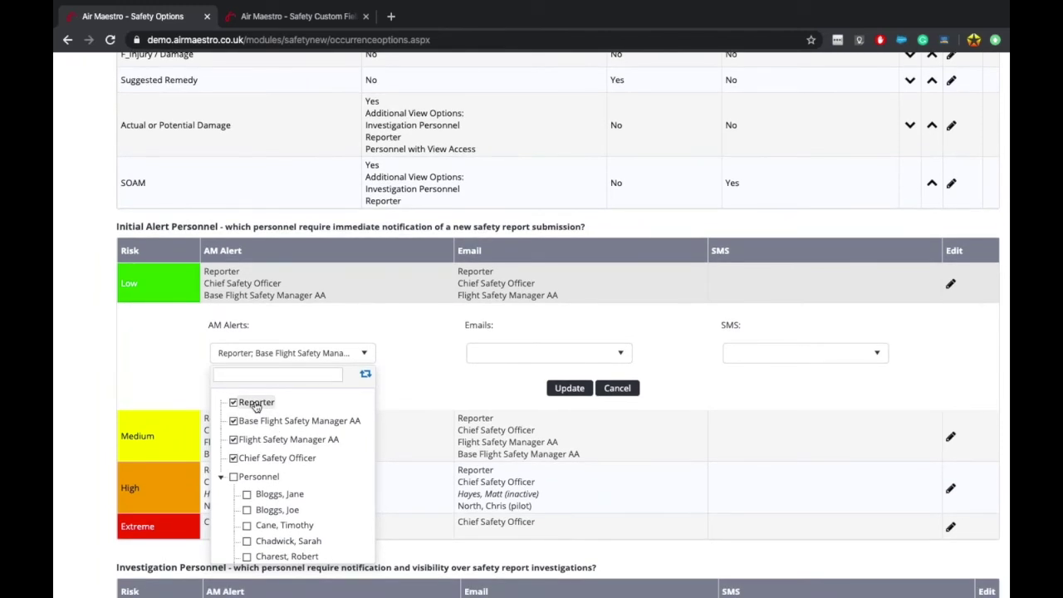
click(515, 382)
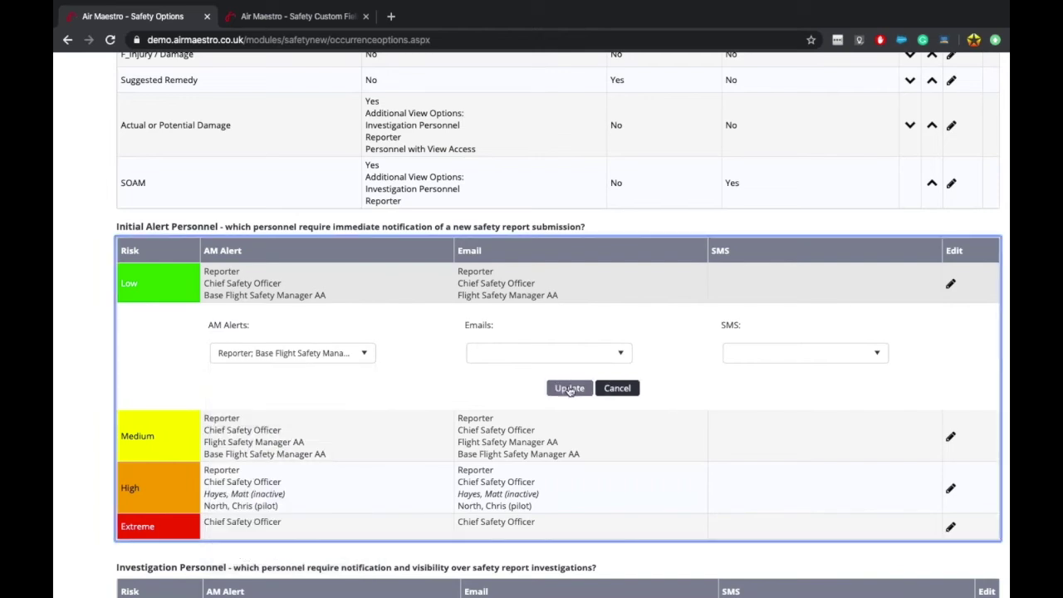
click(570, 388)
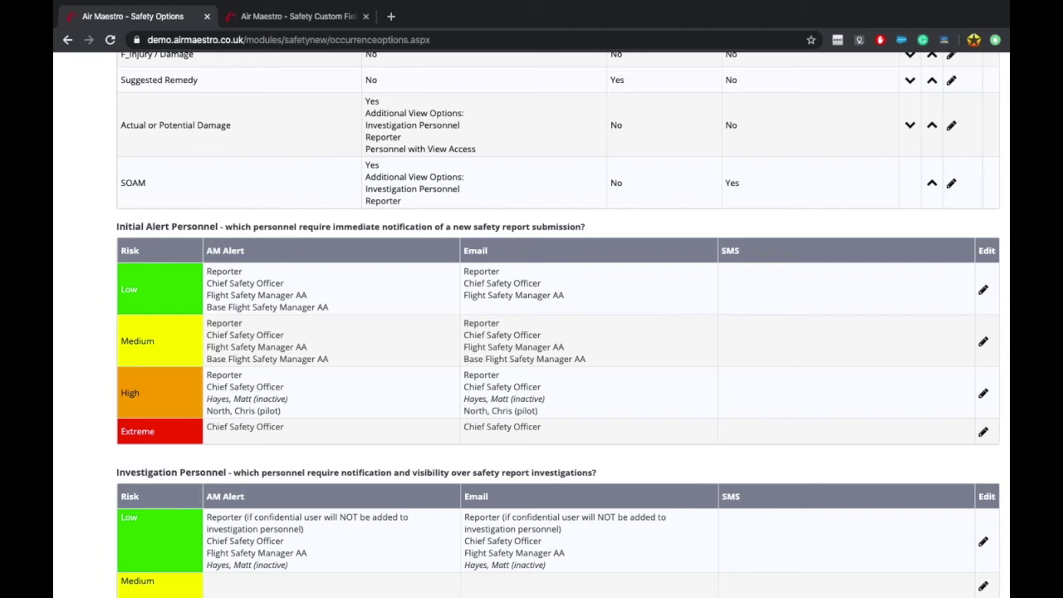
scroll(249, 315, down, 3)
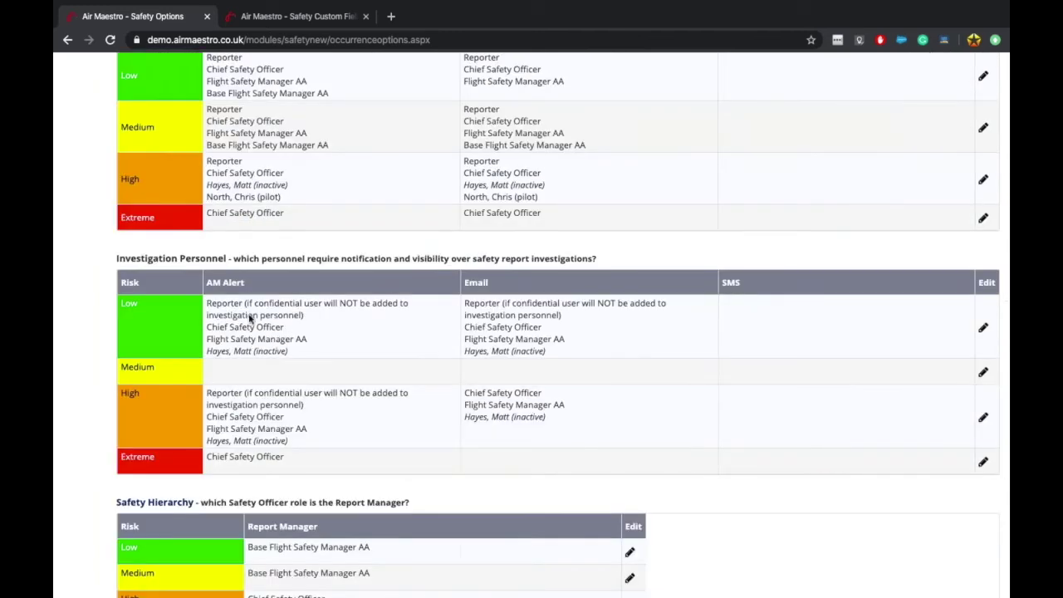
scroll(233, 328, up, 1)
drag(218, 342, 253, 371)
click(253, 372)
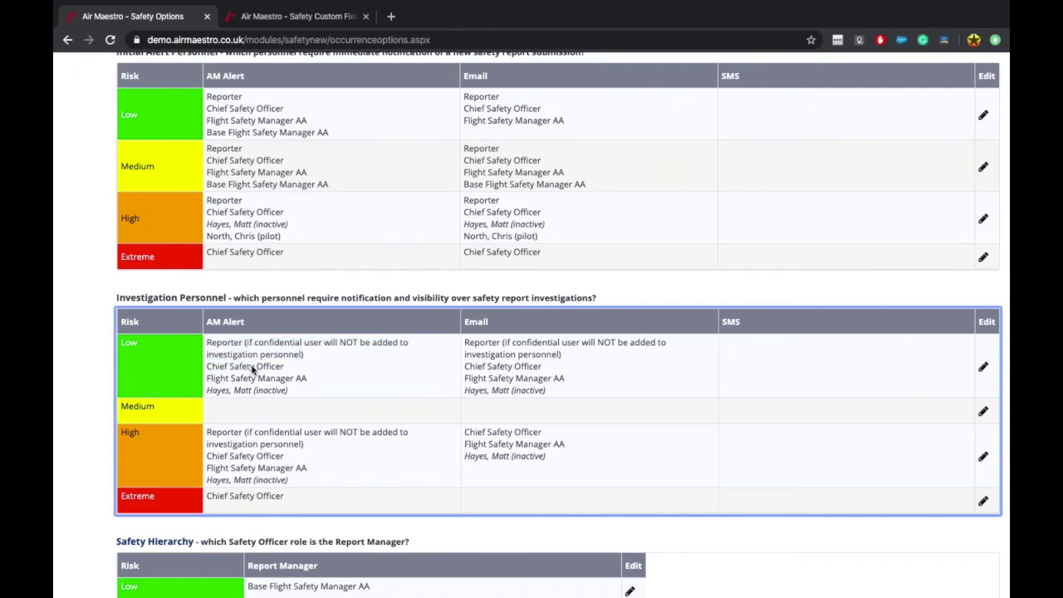
scroll(253, 371, up, 2)
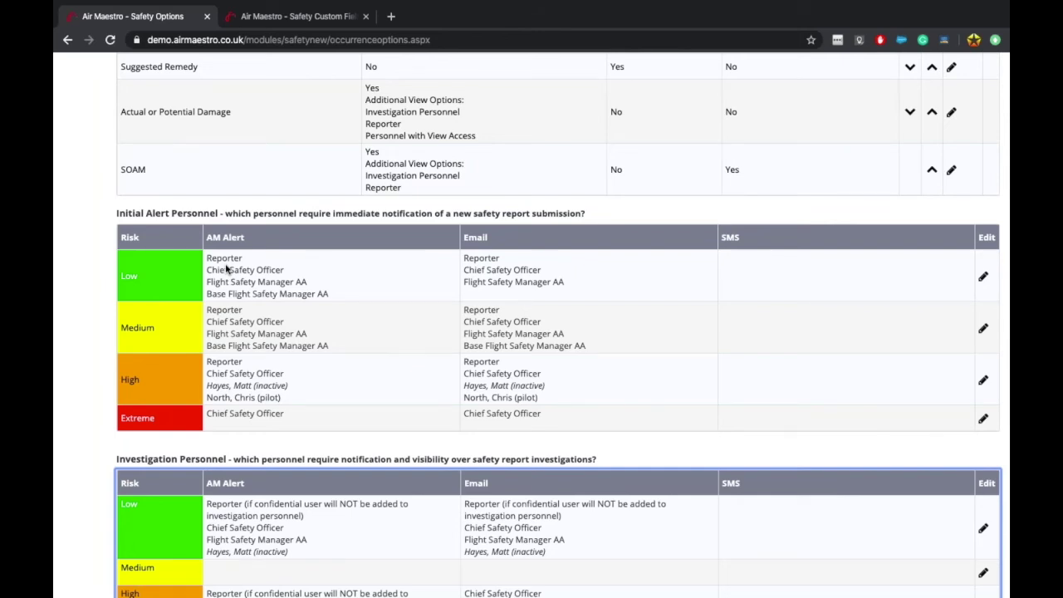
scroll(226, 268, up, 15)
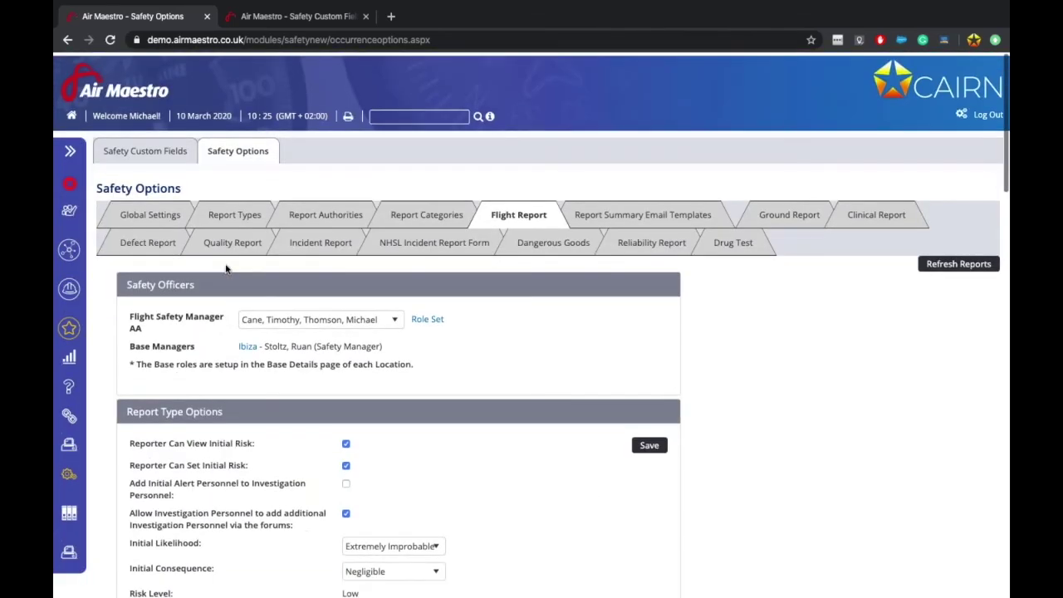
scroll(285, 387, down, 3)
scroll(254, 284, up, 1)
Step: Check the Report Manager Sends First Alerts global setting, then return to the Flight Report tab
scroll(254, 285, up, 1)
click(147, 105)
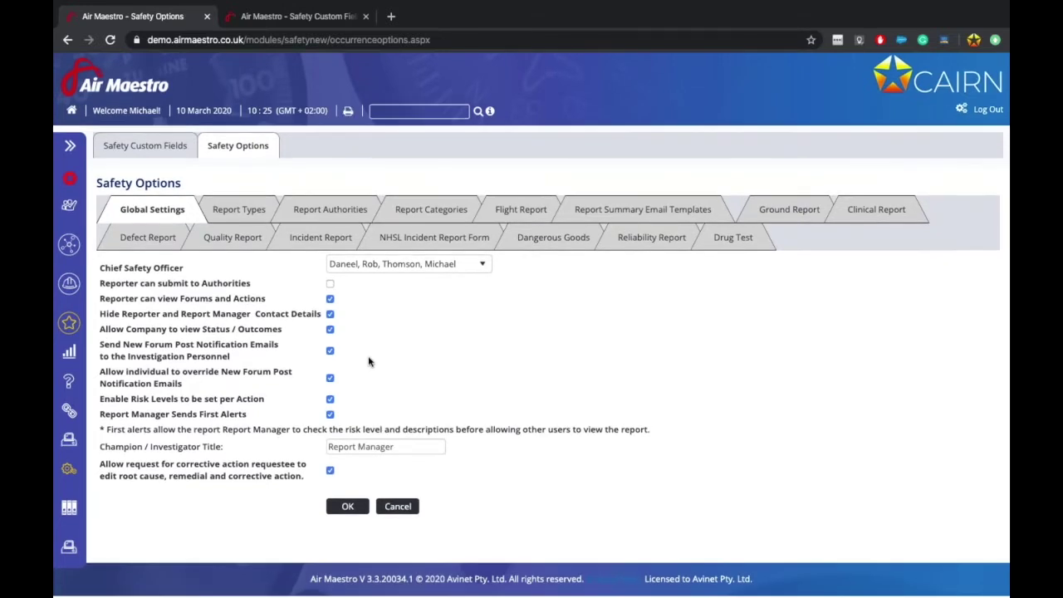
drag(116, 415, 267, 418)
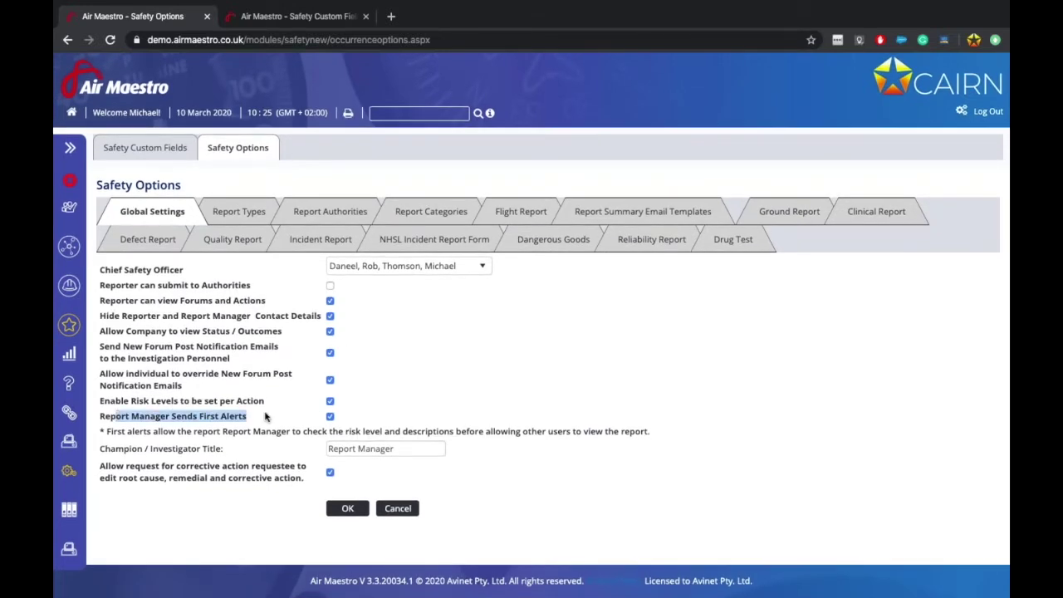
click(267, 418)
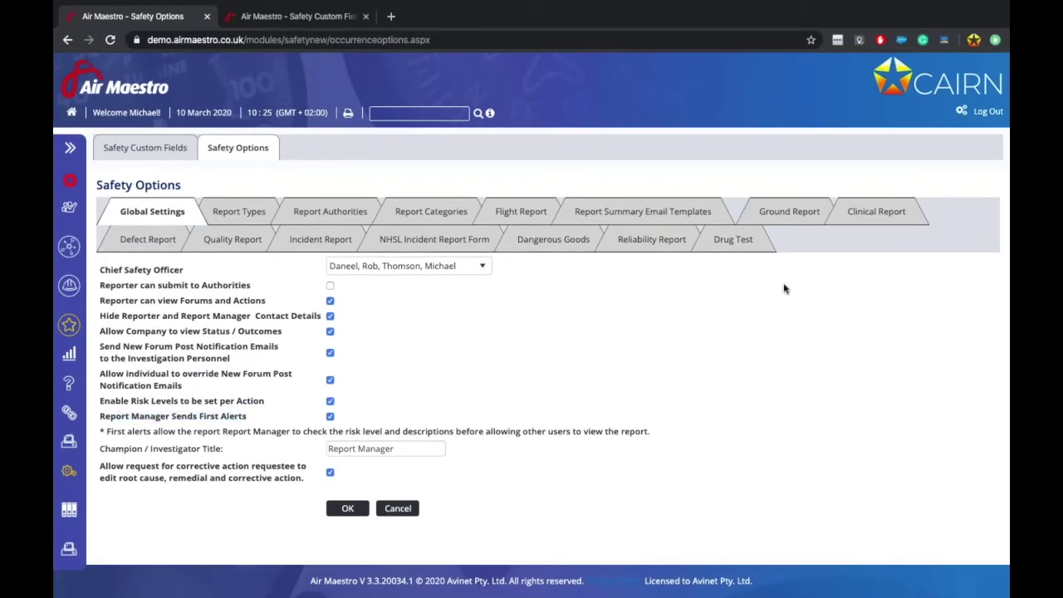
click(520, 214)
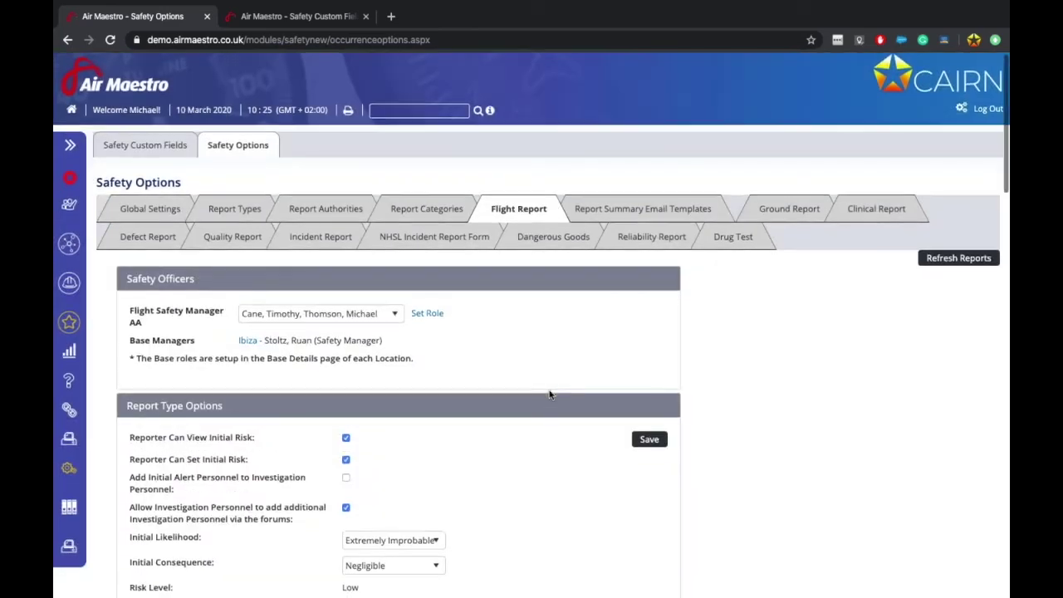
Step: Scroll past Initial Alert Personnel to Investigation Personnel and highlight the Low-risk recipients
scroll(549, 394, down, 15)
scroll(549, 394, up, 1)
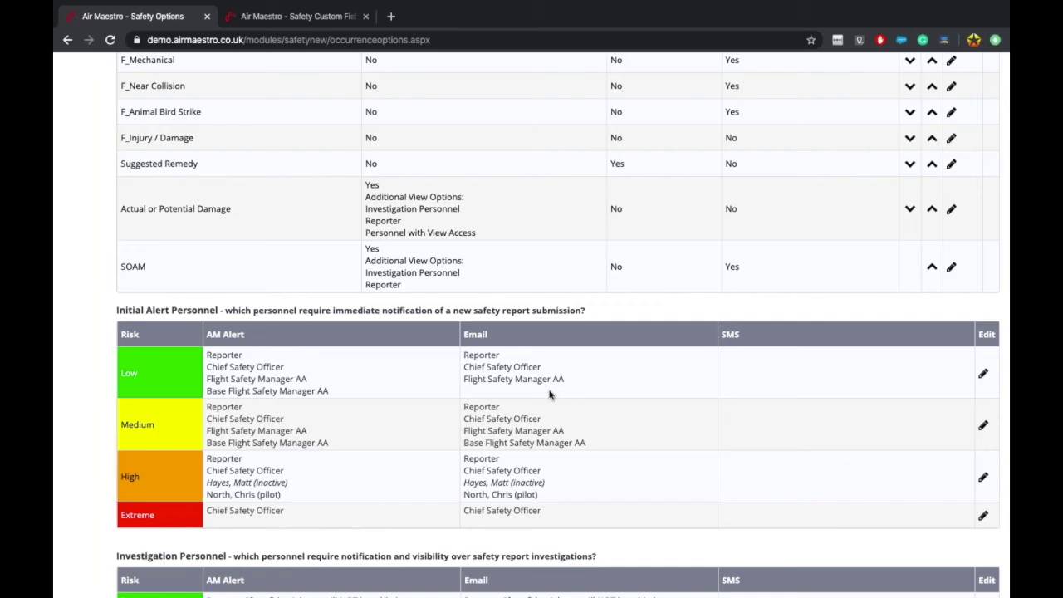
scroll(317, 391, down, 1)
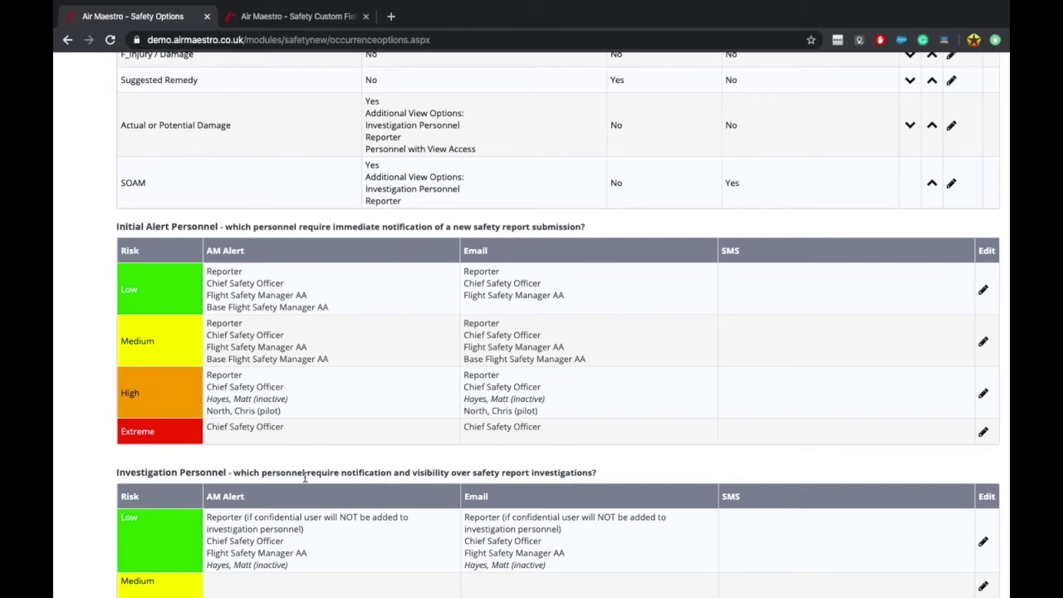
scroll(306, 474, down, 2)
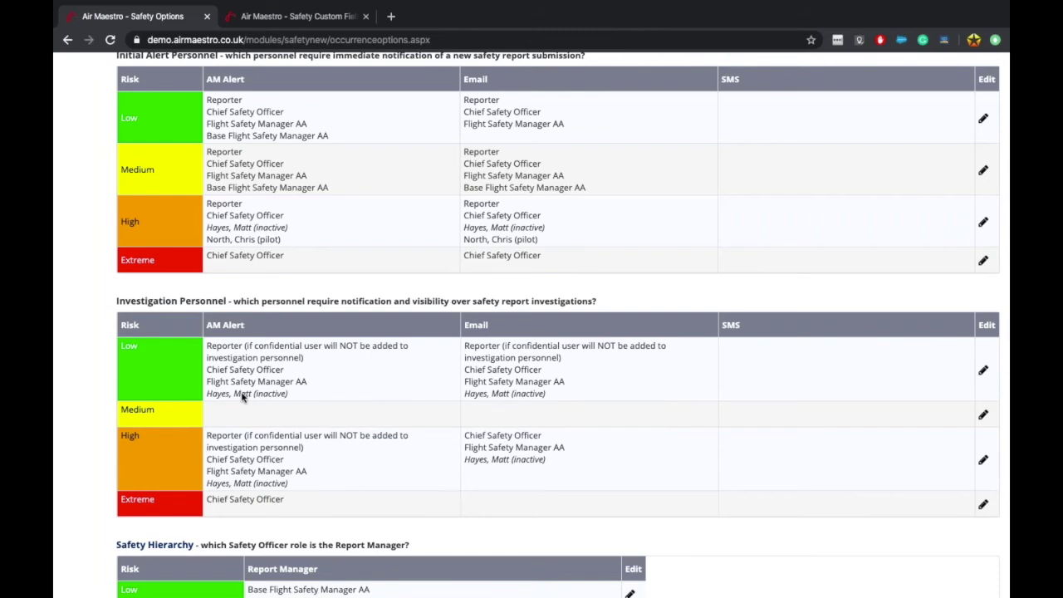
drag(247, 344, 292, 362)
click(291, 362)
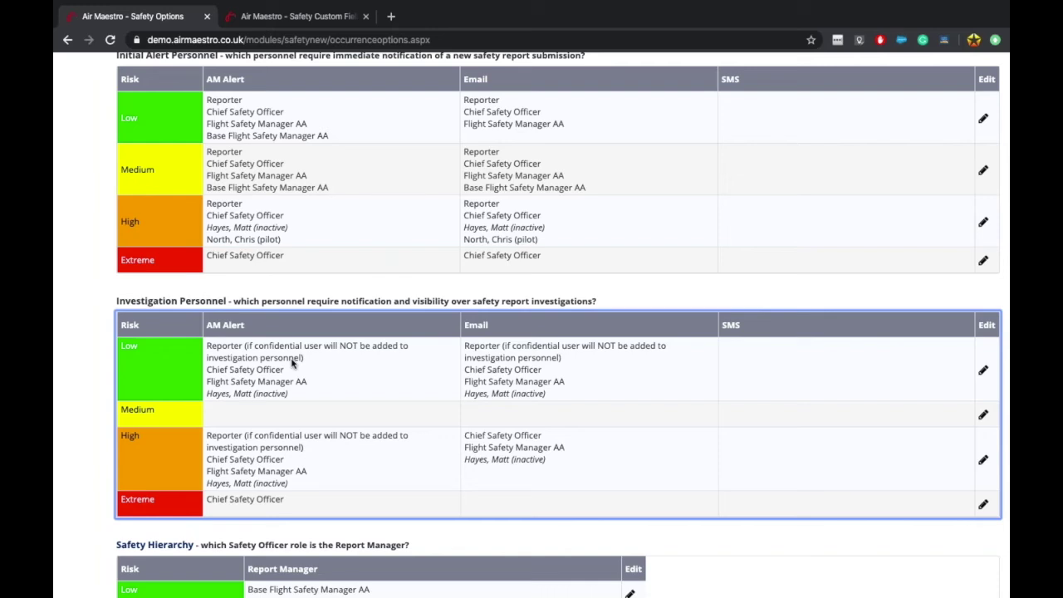
Step: Save the Low-risk Investigation Personnel row alerting and emailing only Reporter, Chief Safety Officer and Flight Safety Manager AA
click(984, 368)
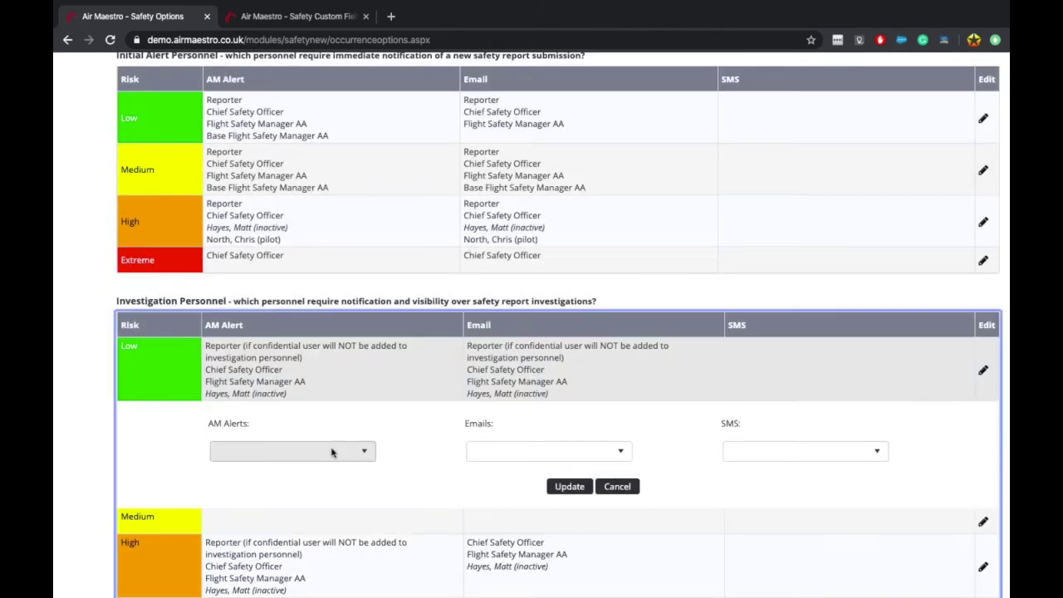
click(331, 452)
scroll(312, 458, down, 3)
scroll(315, 457, down, 3)
scroll(308, 457, up, 3)
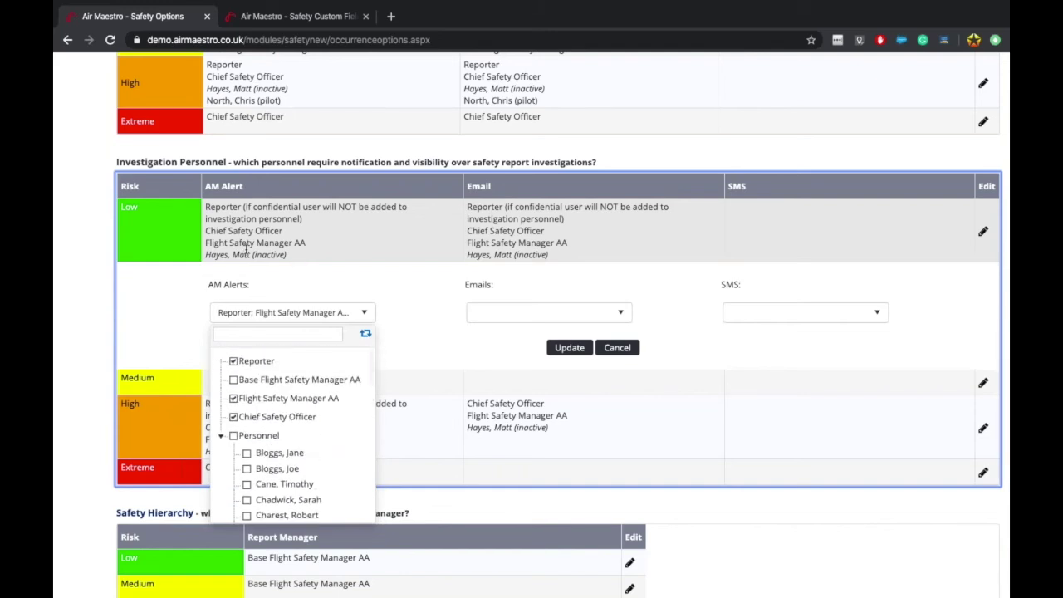
click(219, 254)
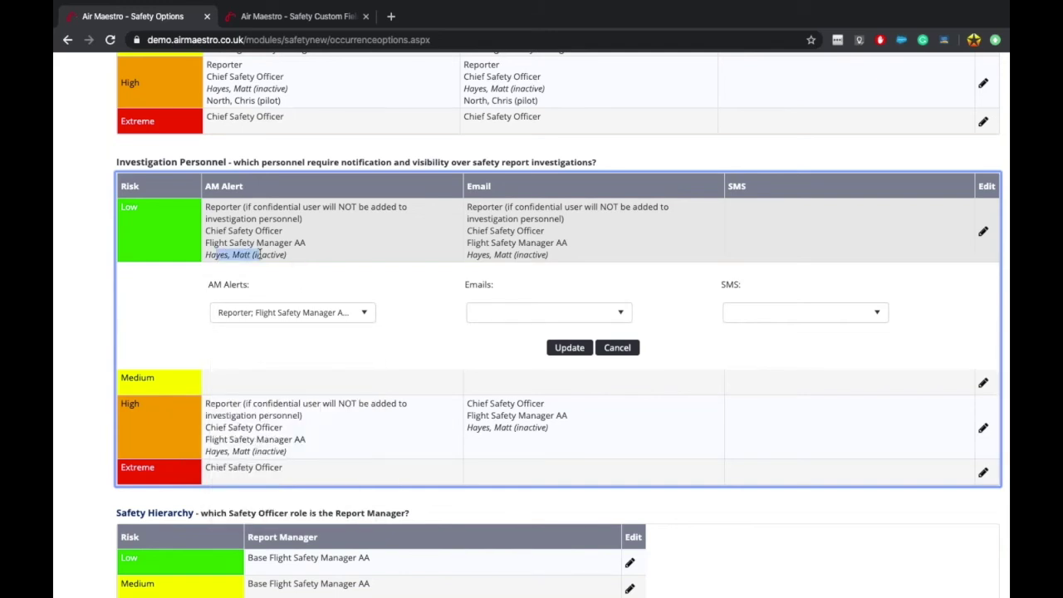
click(339, 320)
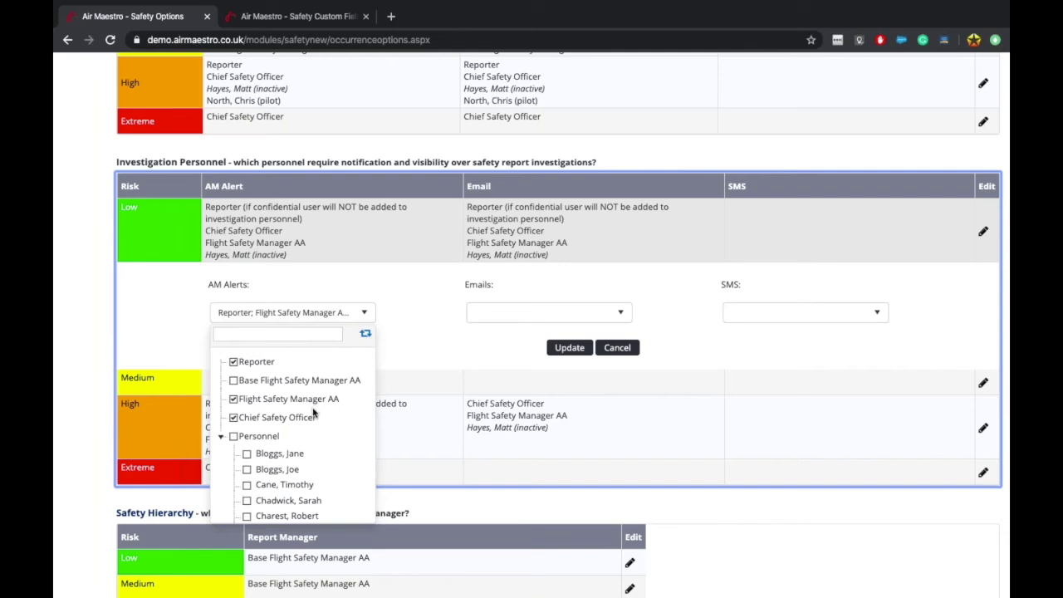
click(588, 312)
click(541, 313)
click(540, 313)
click(569, 347)
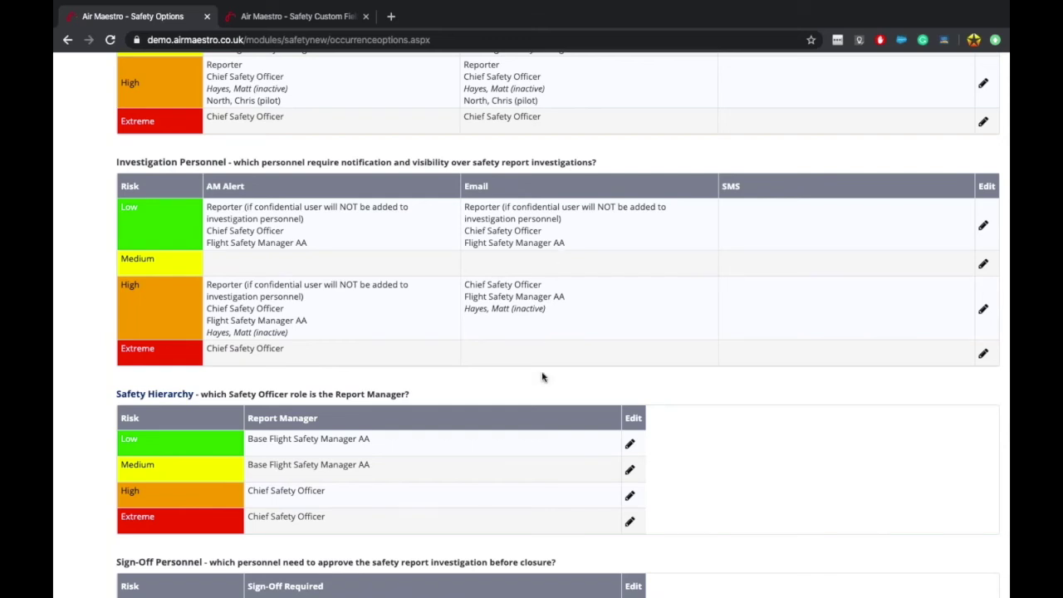
Step: Uncheck Report Manager Sends First Alerts in the global safety settings and save
scroll(174, 351, up, 2)
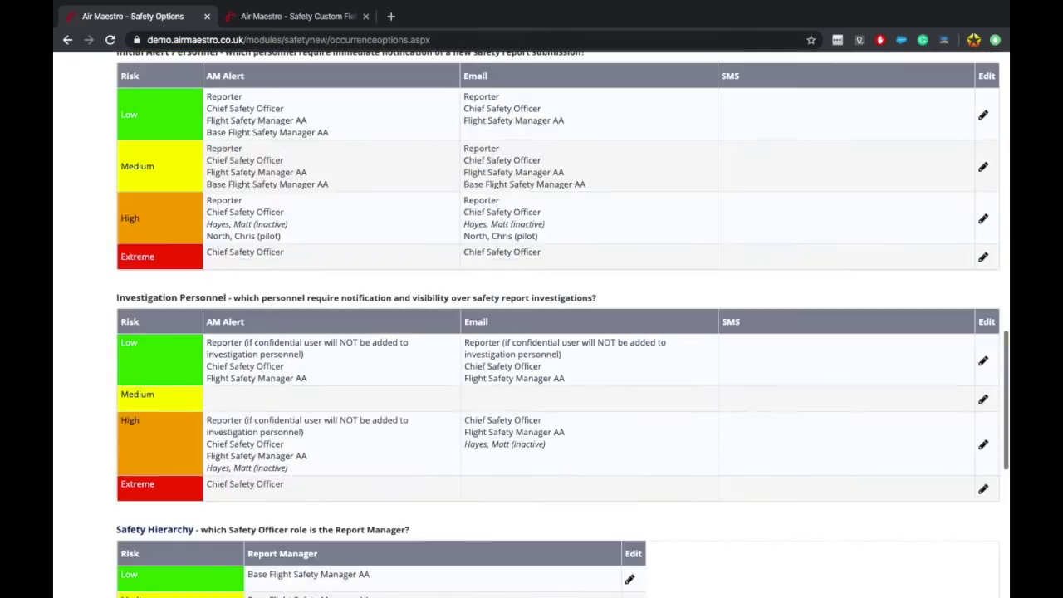
scroll(260, 384, up, 10)
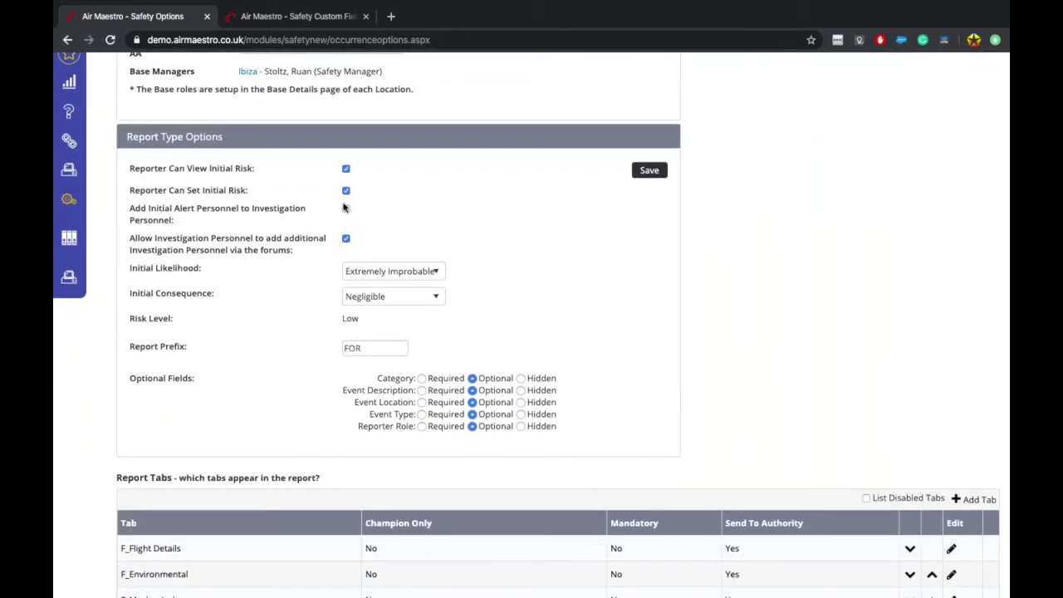
scroll(355, 285, down, 10)
scroll(345, 223, down, 4)
scroll(345, 222, up, 1)
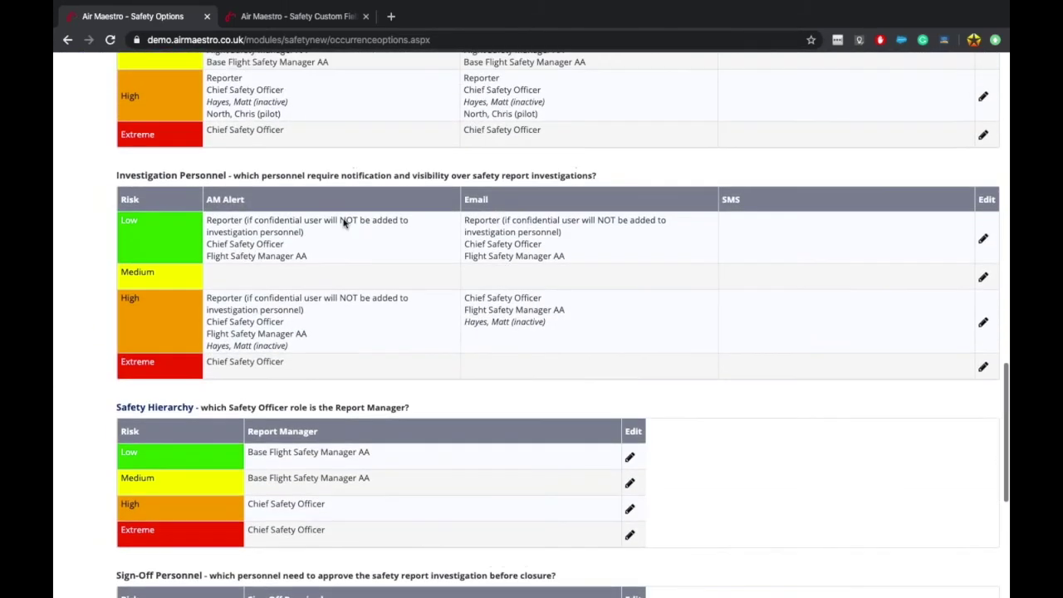
scroll(345, 222, up, 12)
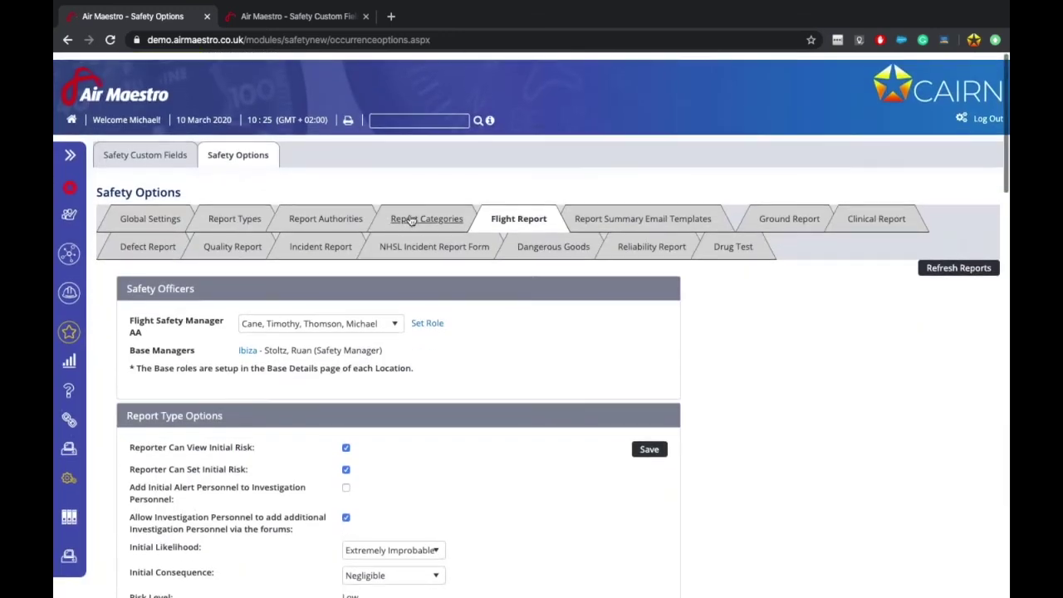
click(149, 211)
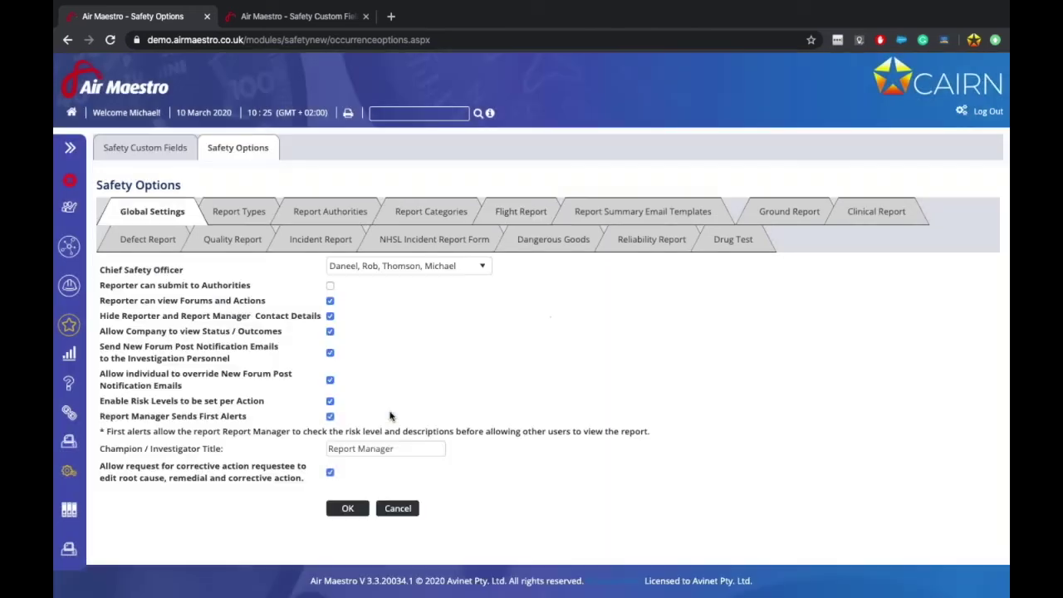
click(329, 416)
click(344, 507)
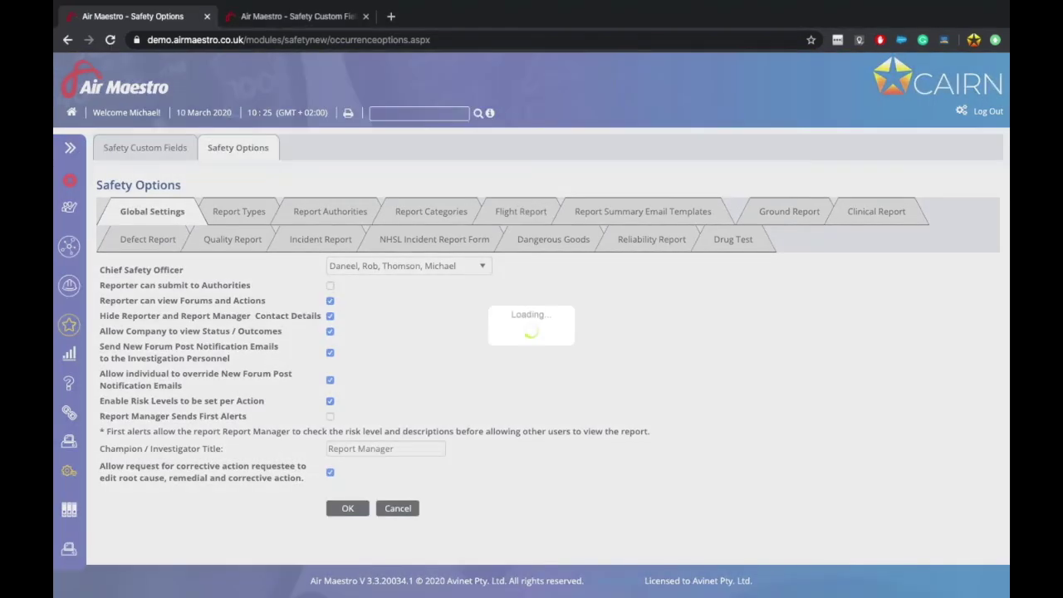
Step: Scroll through the Flight Report tab to confirm Initial Alert Personnel is gone
scroll(500, 487, down, 15)
scroll(503, 490, up, 1)
scroll(502, 490, down, 2)
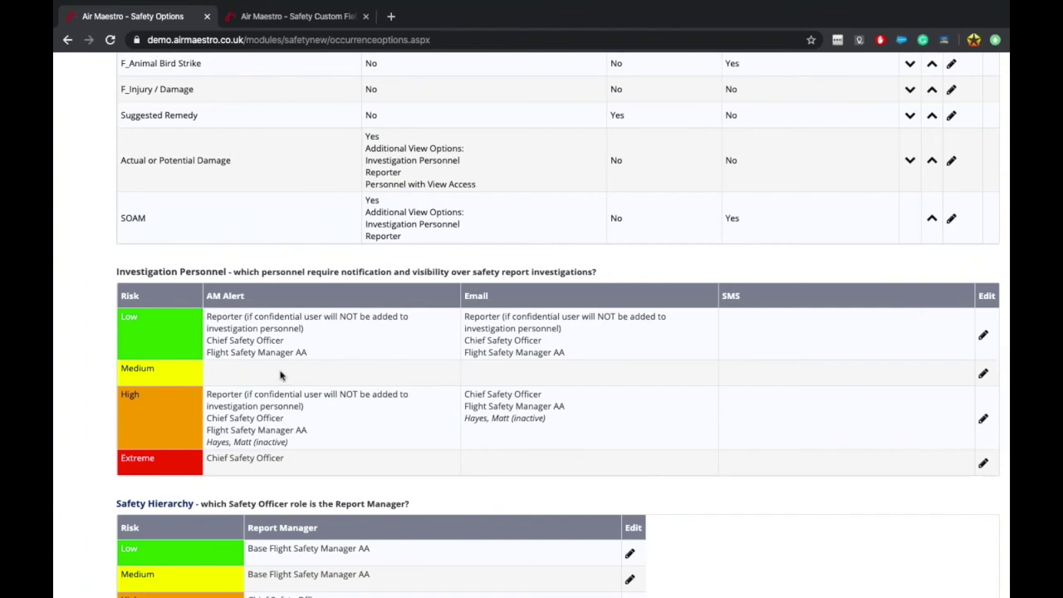
scroll(279, 375, up, 10)
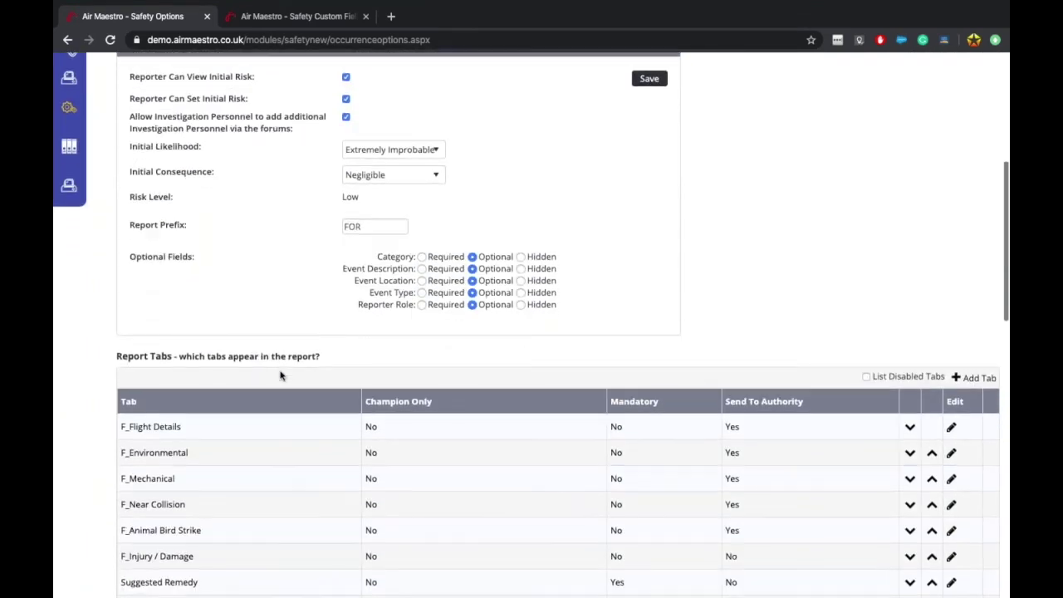
scroll(280, 375, down, 6)
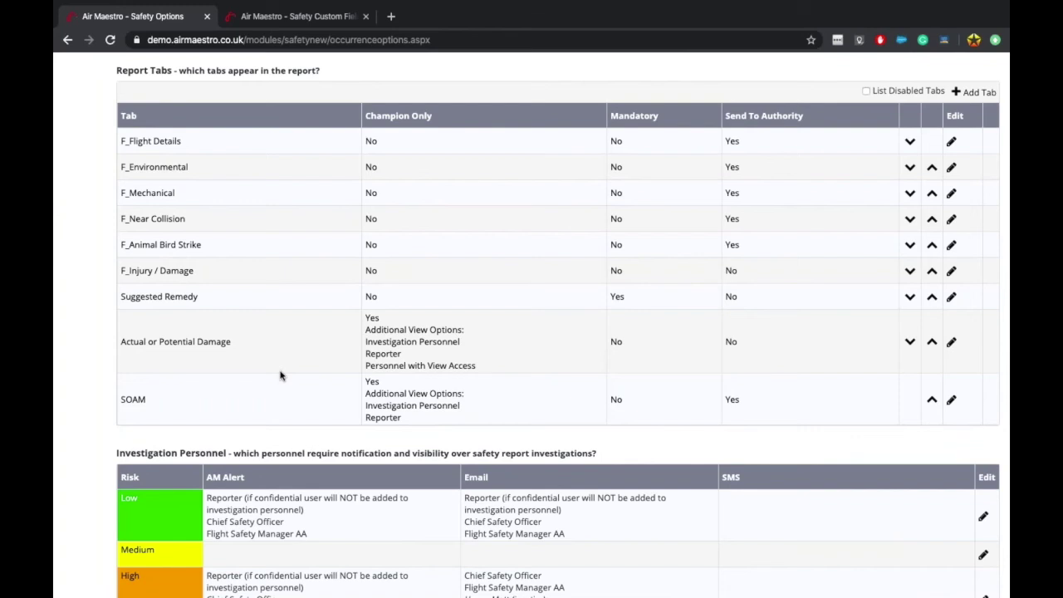
scroll(280, 375, up, 10)
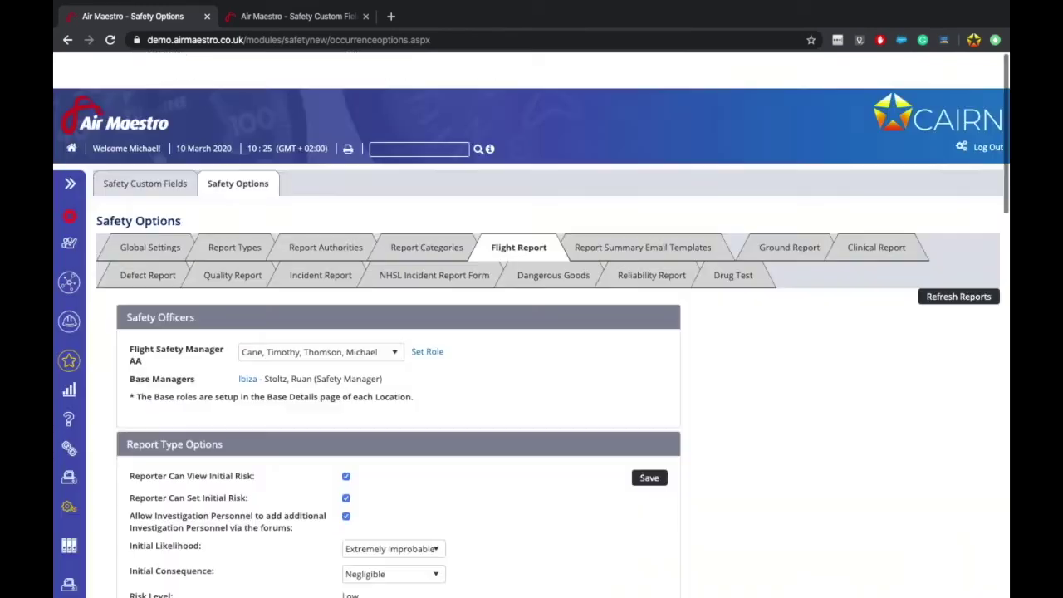
Step: Turn Report Manager Sends First Alerts back on in the global settings and save
click(152, 211)
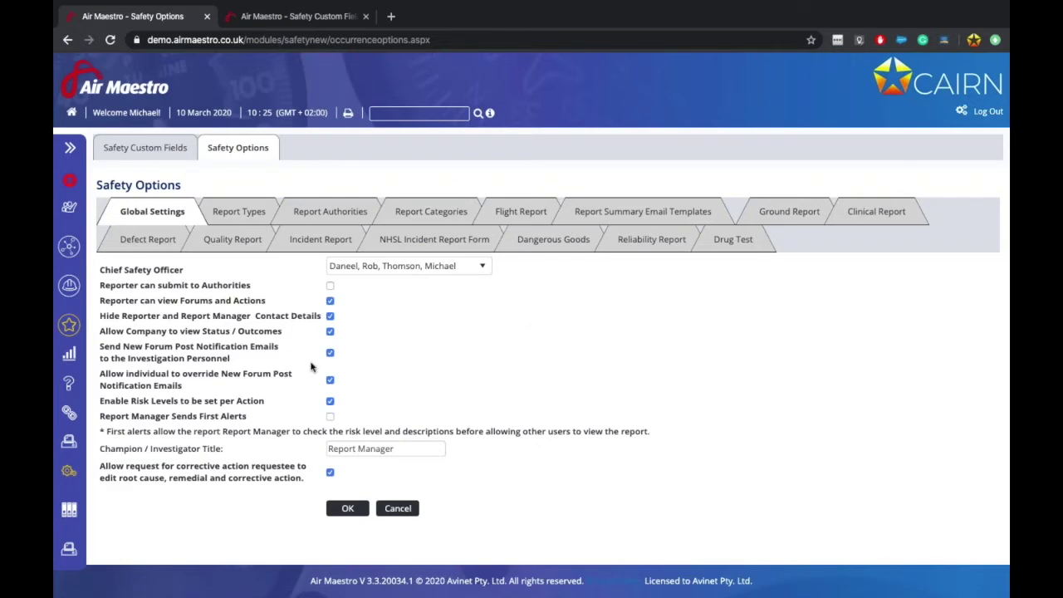
click(330, 416)
click(346, 515)
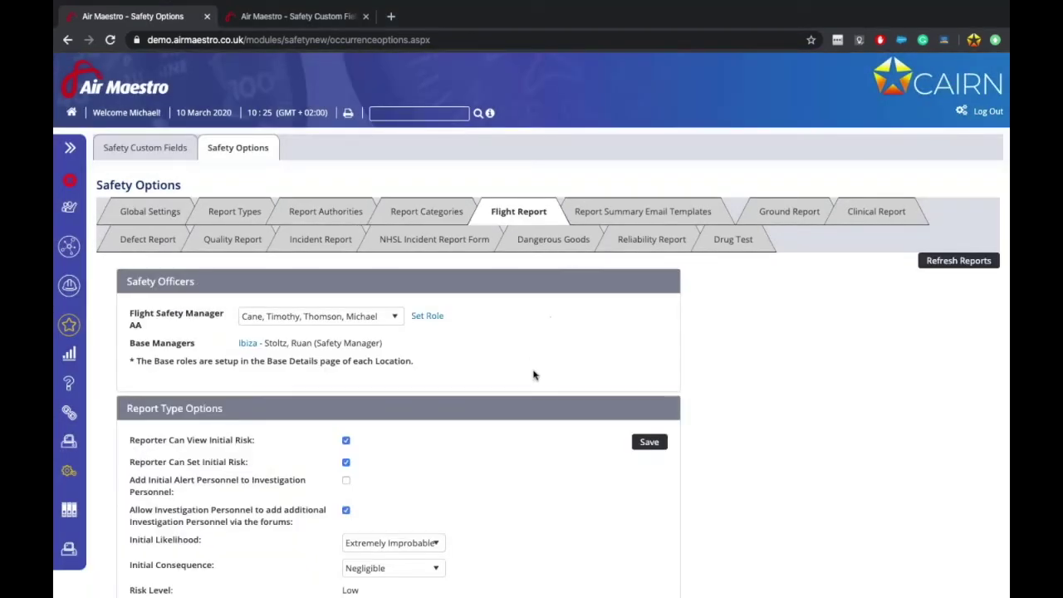
Step: Review the investigation personnel section, leaving the Champion / Investigator Title unchanged
scroll(533, 370, down, 15)
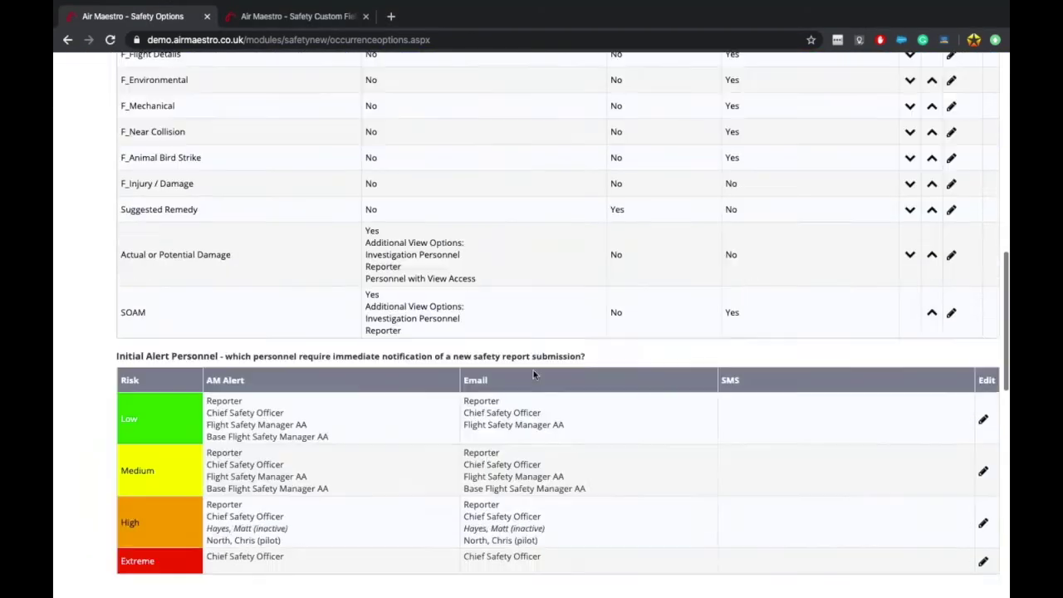
scroll(533, 374, down, 2)
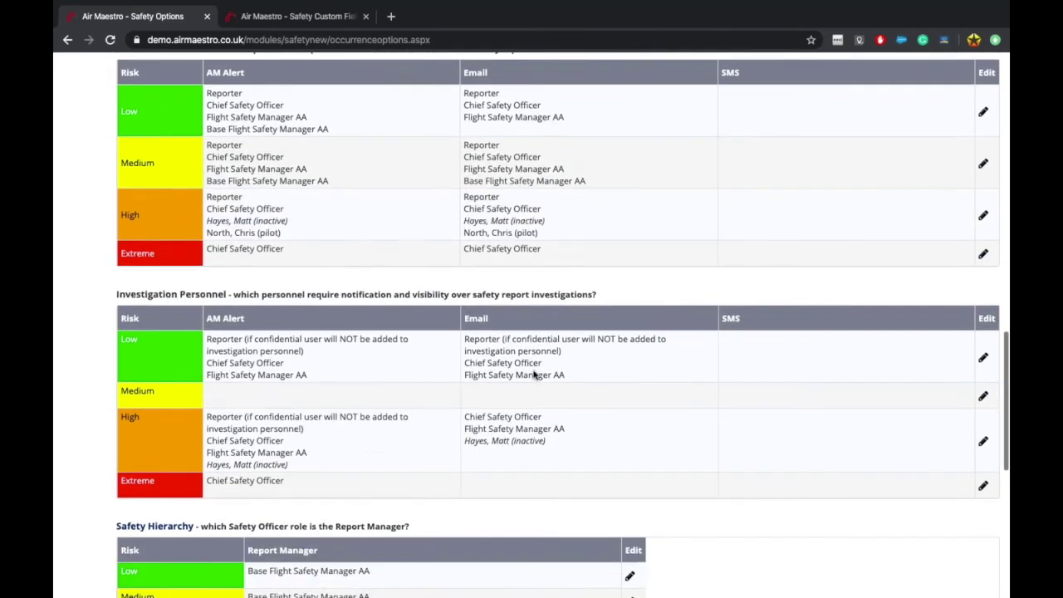
scroll(534, 374, down, 3)
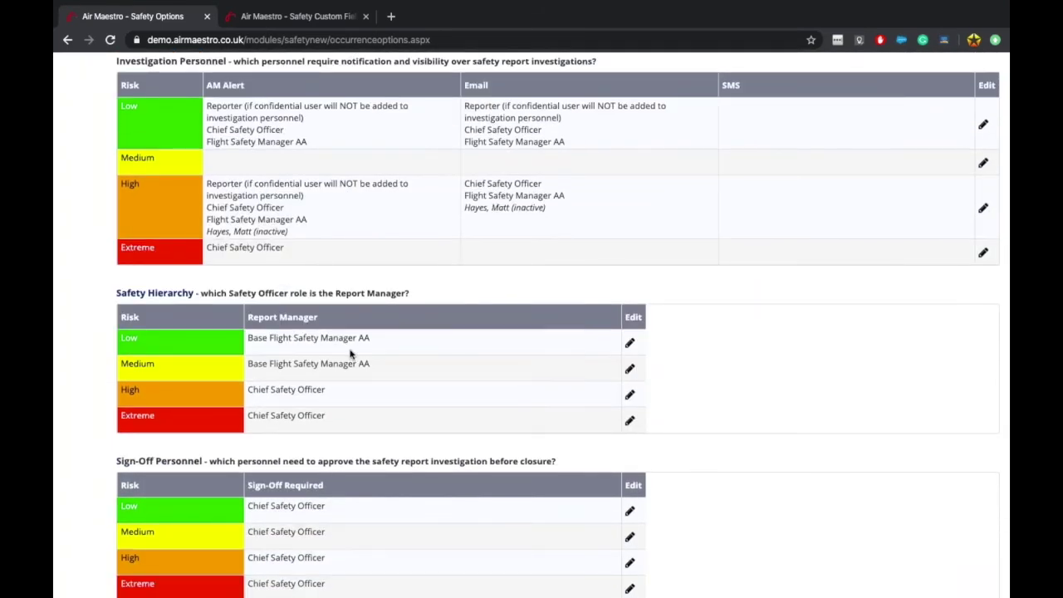
scroll(350, 354, down, 2)
drag(136, 181, 261, 184)
click(261, 184)
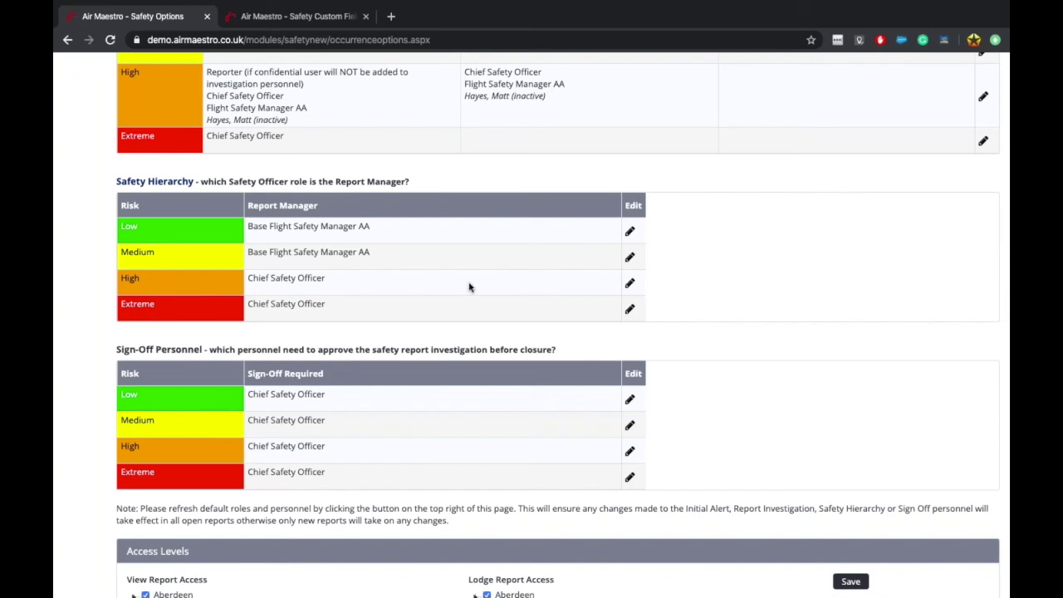
scroll(469, 287, up, 15)
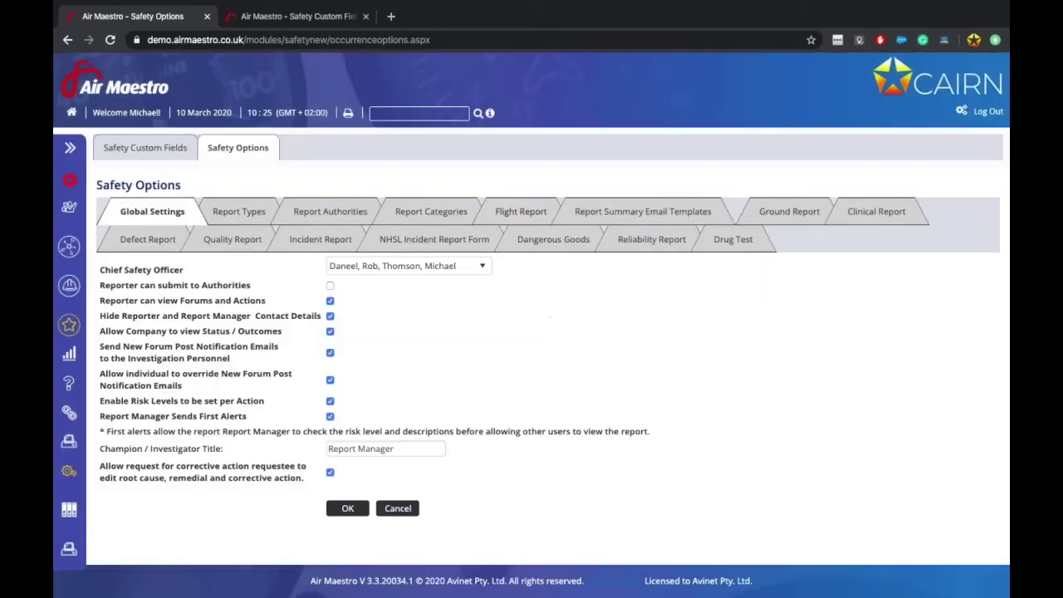
drag(415, 448, 315, 458)
key(End)
click(312, 460)
Step: Return to the Flight Report options and scroll down to the Safety Hierarchy table
click(540, 216)
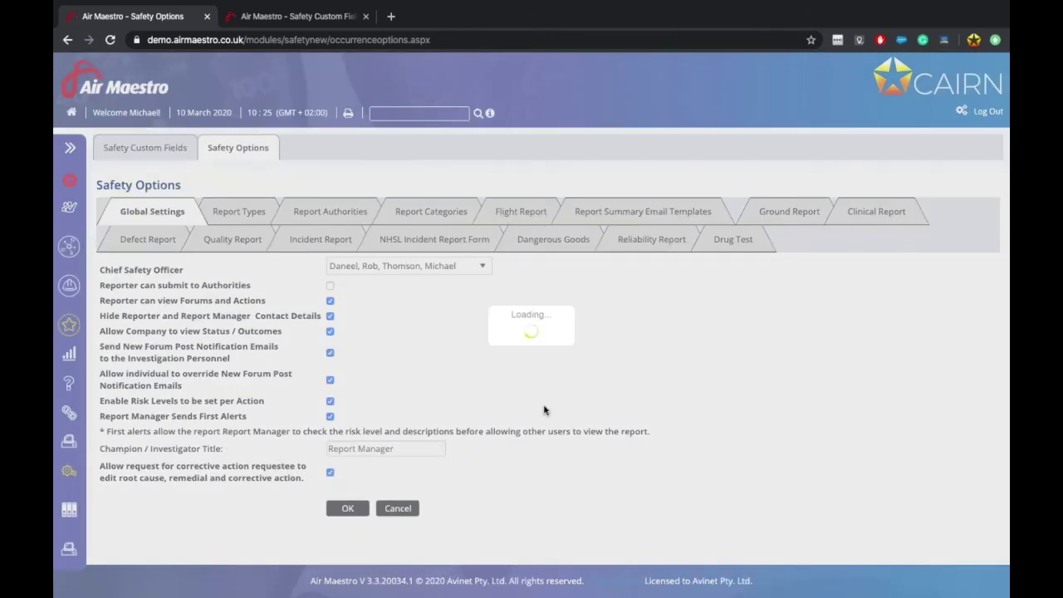
scroll(544, 410, down, 10)
scroll(544, 409, down, 6)
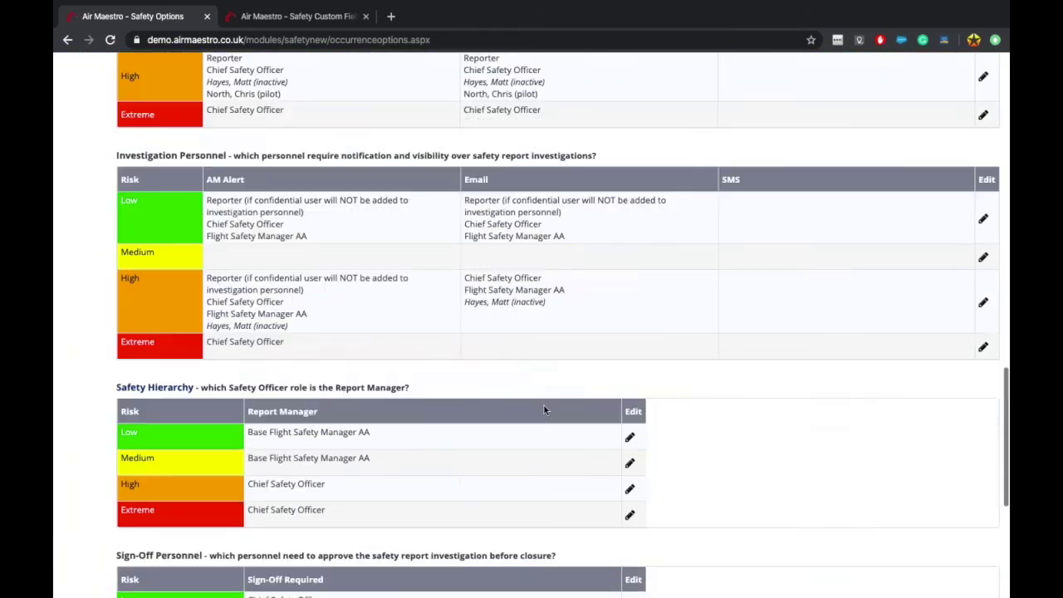
Step: Set the Medium-risk Report Manager in Safety Hierarchy to Flight Safety Manager AA
click(629, 342)
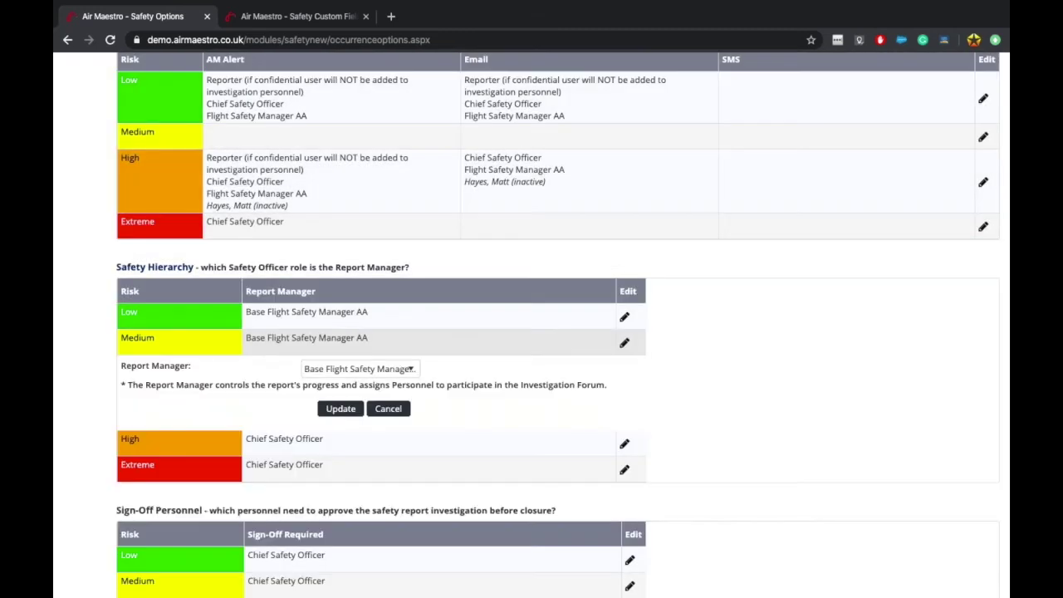
click(357, 369)
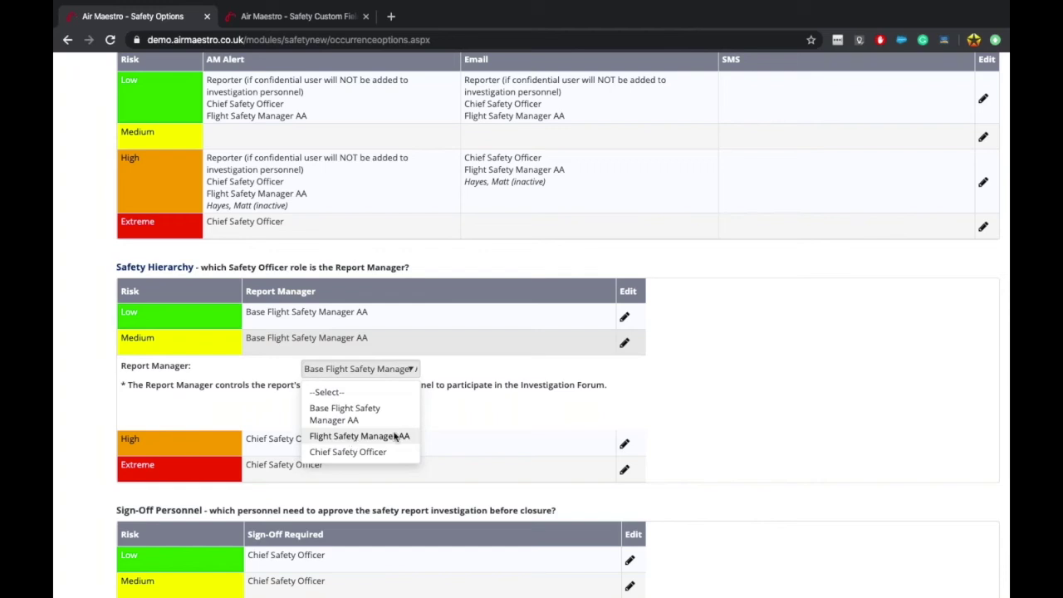
click(503, 404)
click(365, 375)
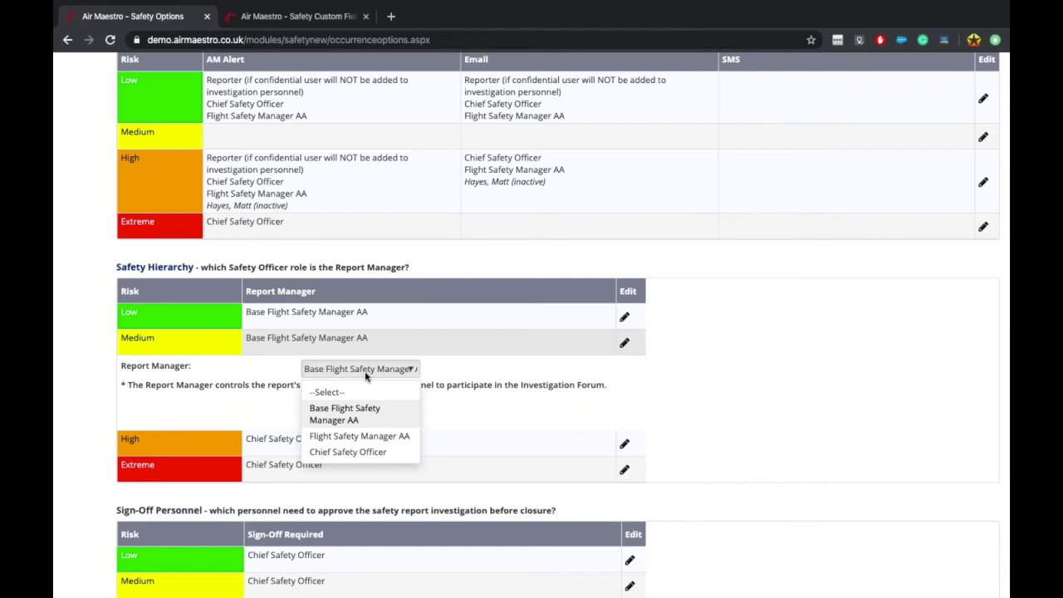
click(360, 436)
click(336, 408)
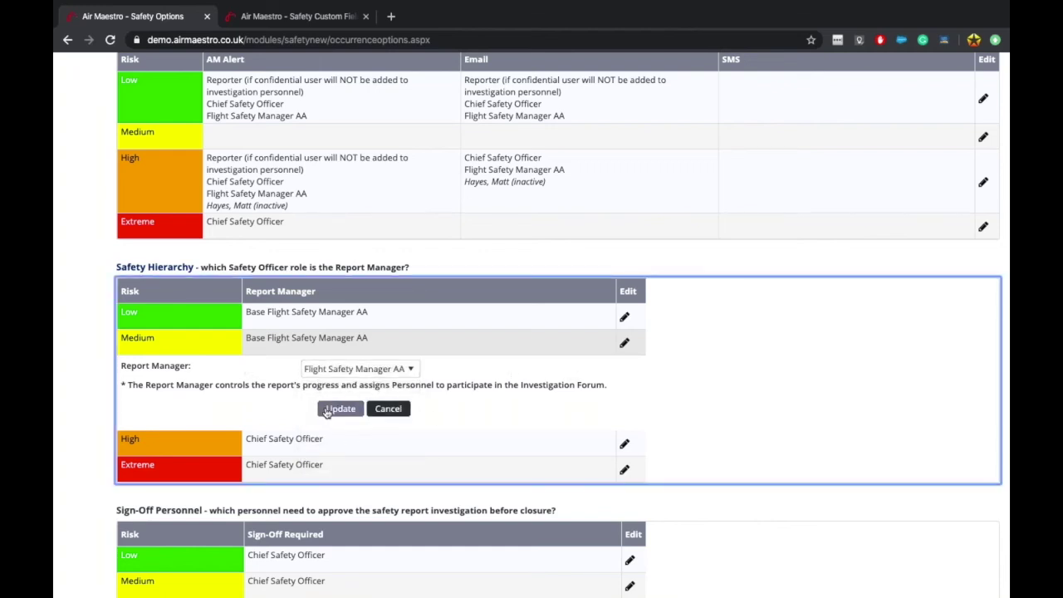
scroll(368, 304, up, 15)
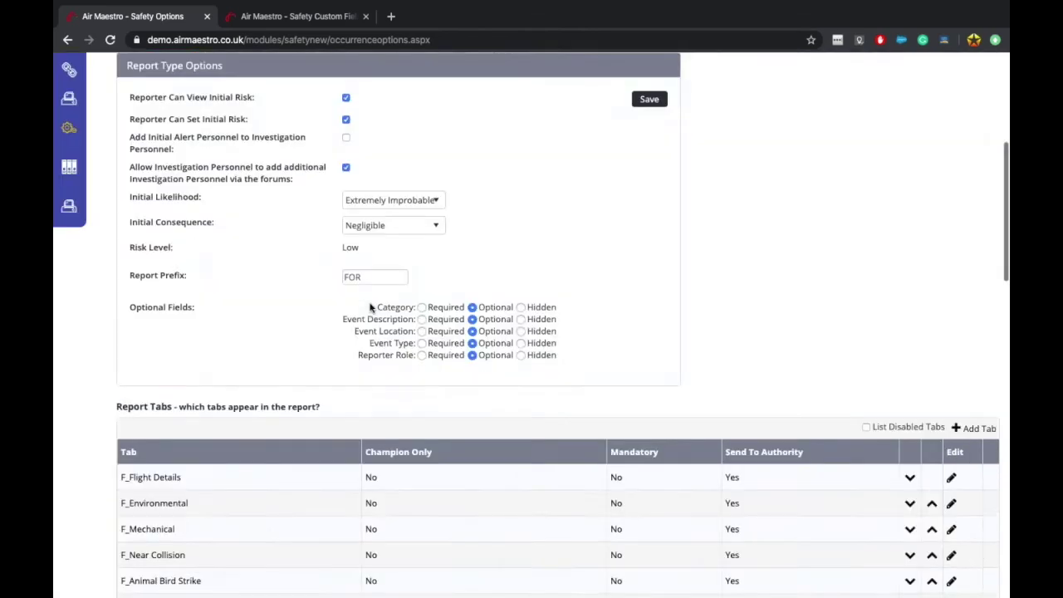
scroll(340, 404, down, 10)
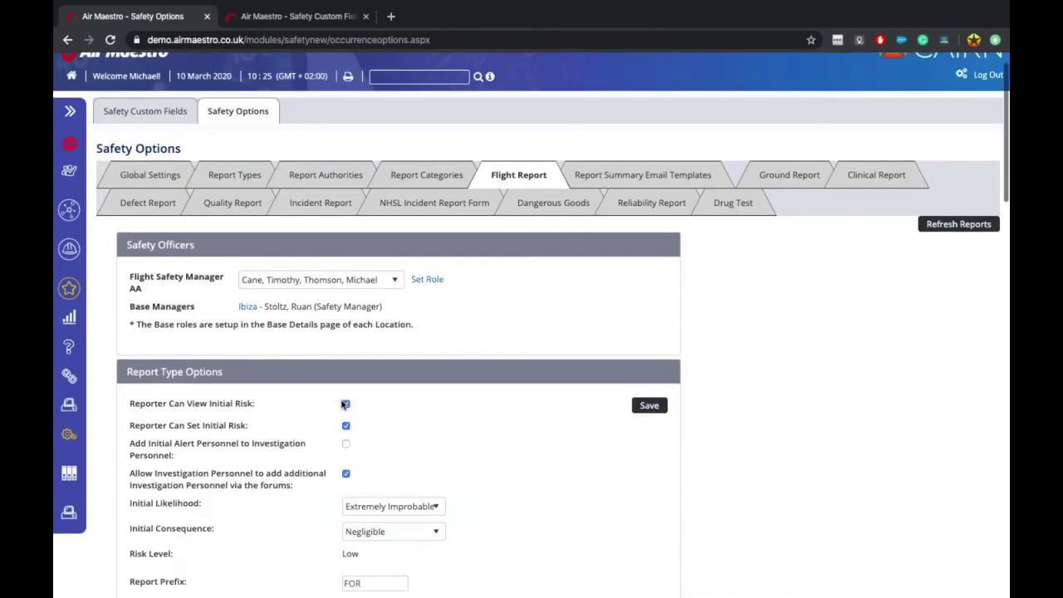
scroll(341, 404, down, 4)
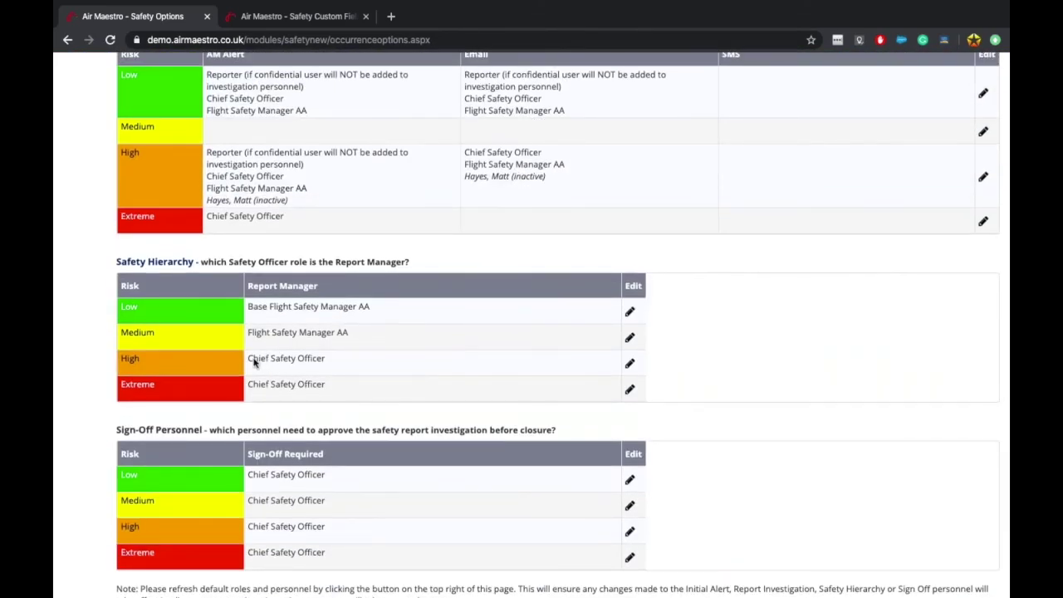
scroll(279, 372, up, 14)
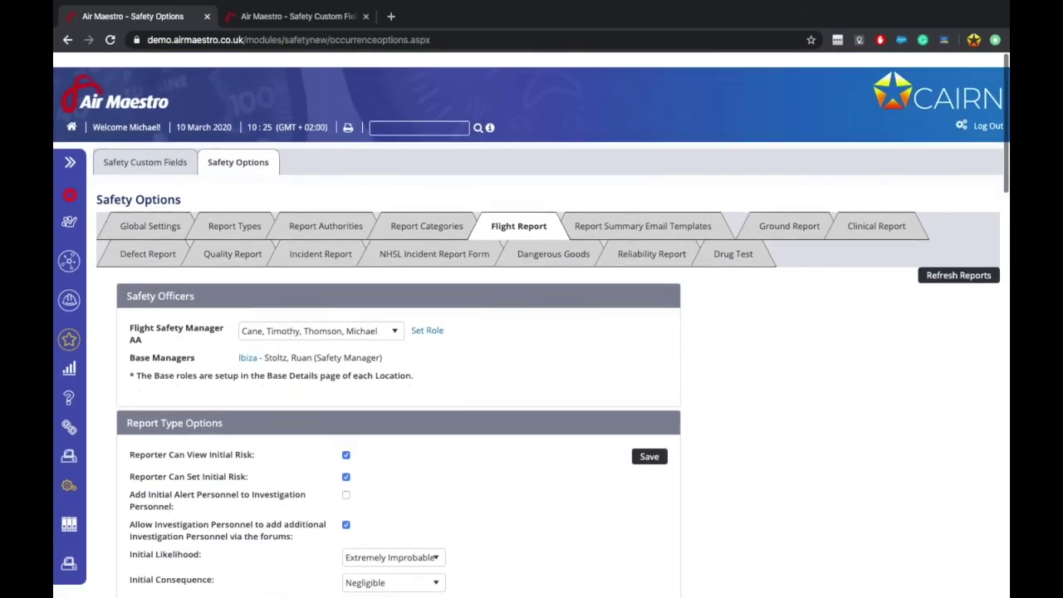
click(149, 212)
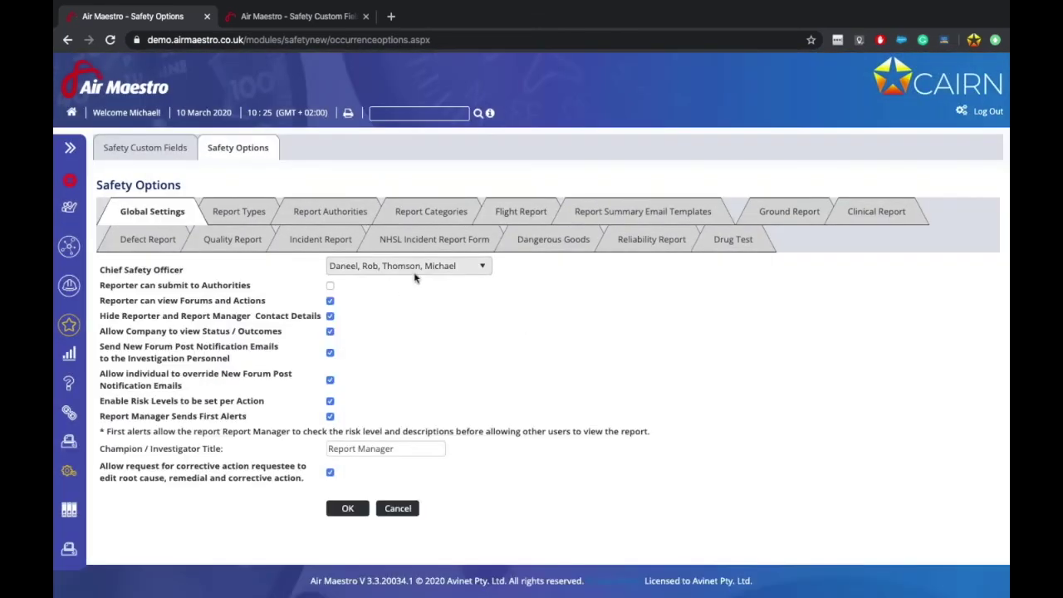
click(415, 268)
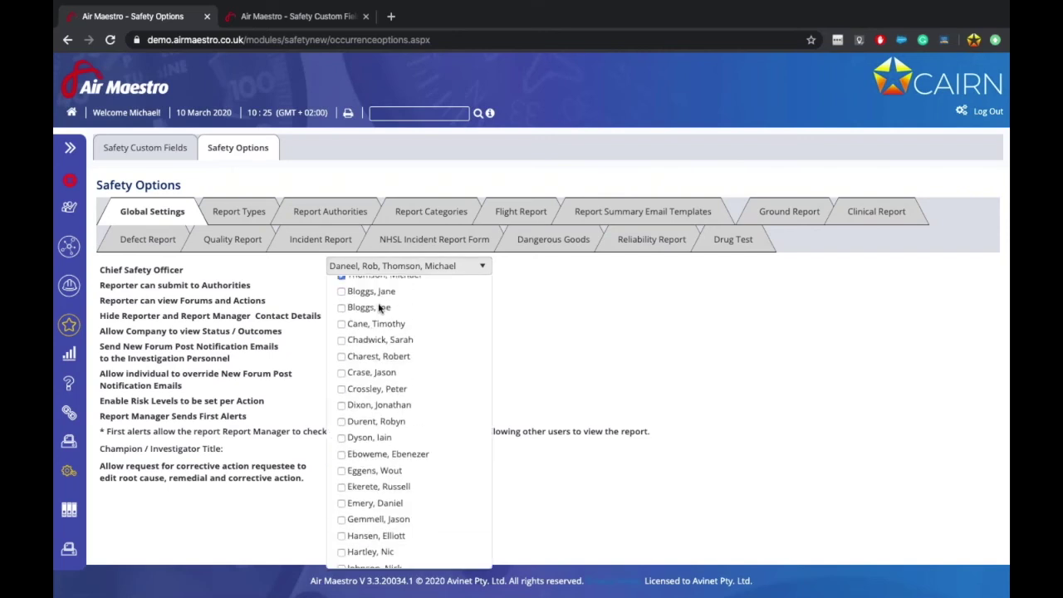
click(518, 217)
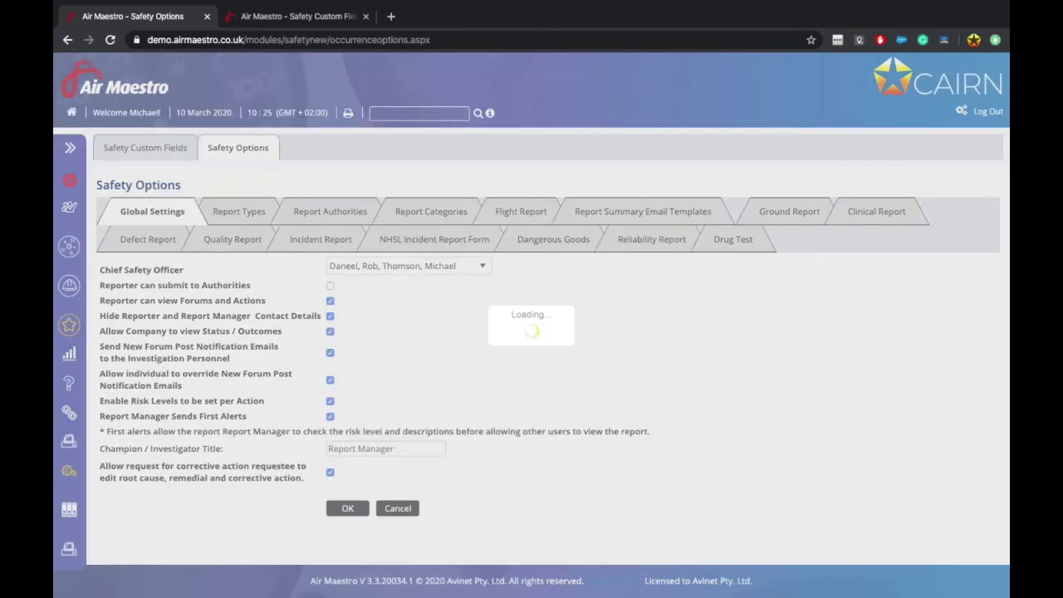
scroll(505, 328, down, 15)
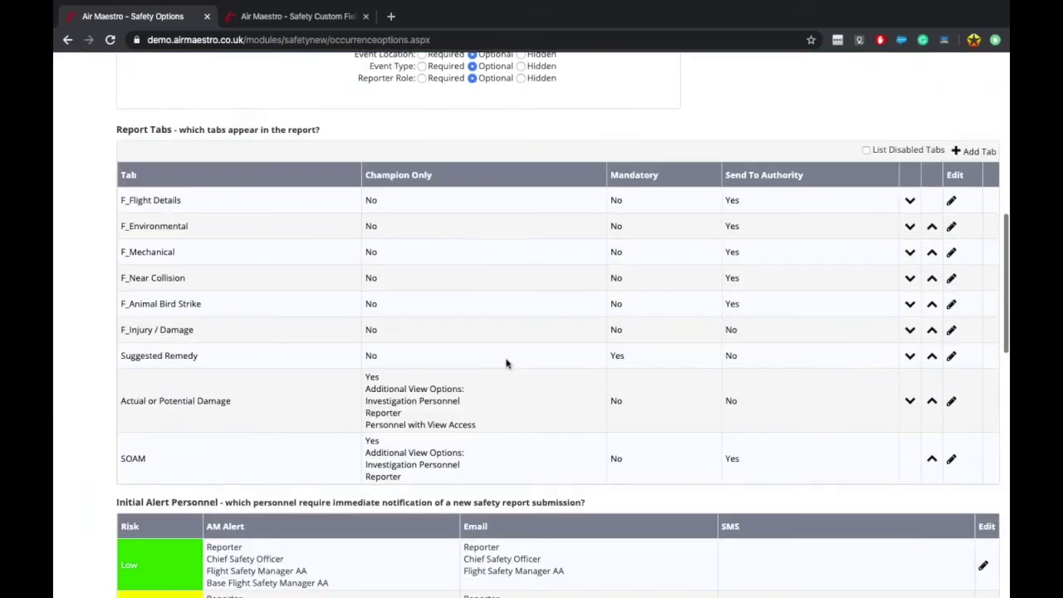
scroll(532, 332, down, 1)
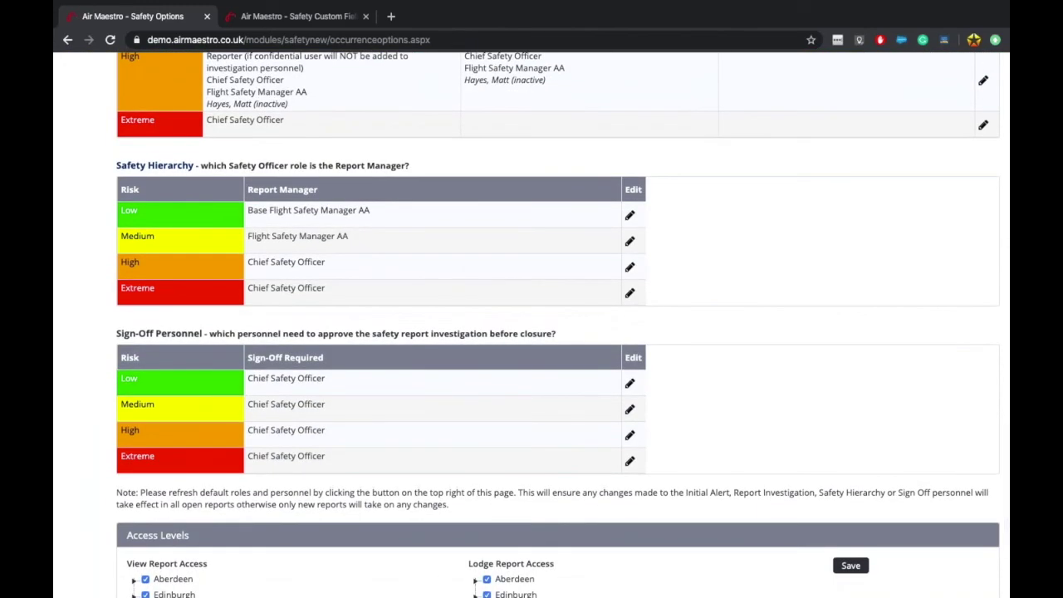
Step: Open the Low-risk Sign-Off Personnel row for editing and list its possible sign-off personnel
drag(140, 329, 315, 327)
click(314, 326)
click(630, 384)
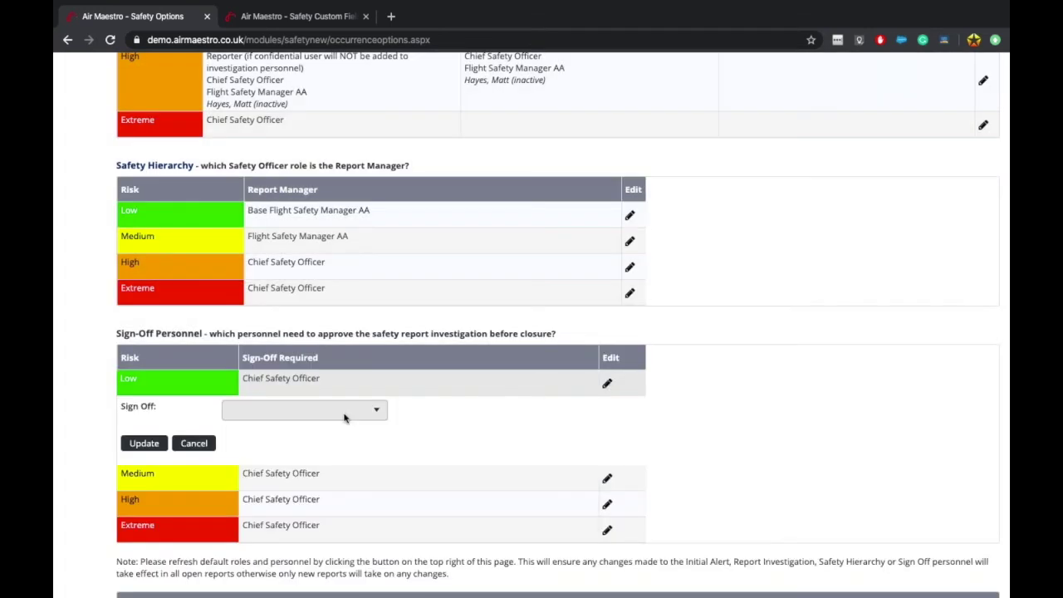
click(345, 417)
scroll(324, 526, down, 1)
scroll(324, 527, up, 1)
scroll(515, 503, down, 2)
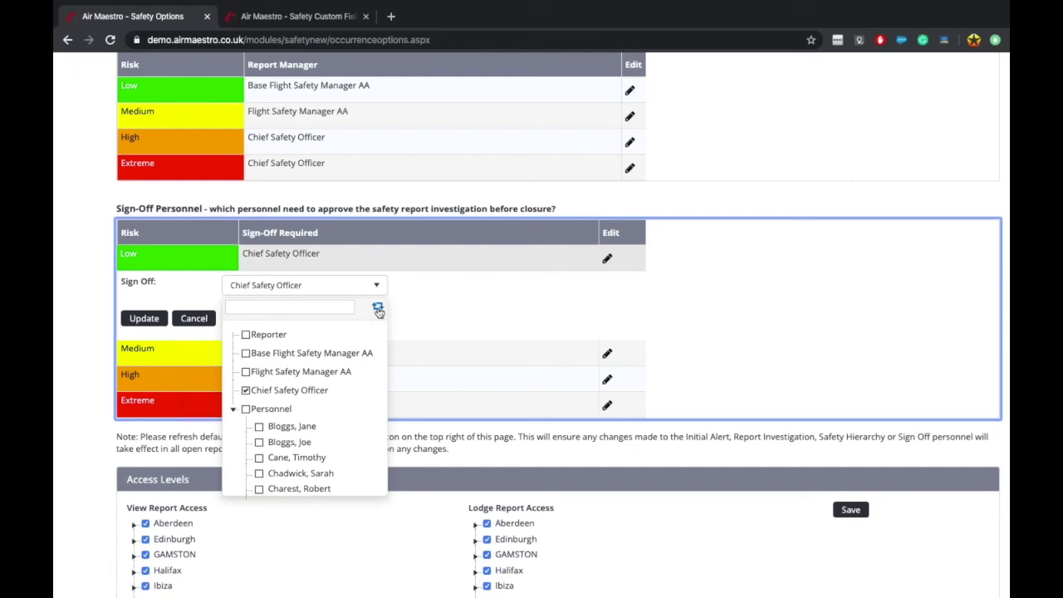
Step: Browse the sign-off choices grouped by role, by base location, and as individual personnel
click(378, 310)
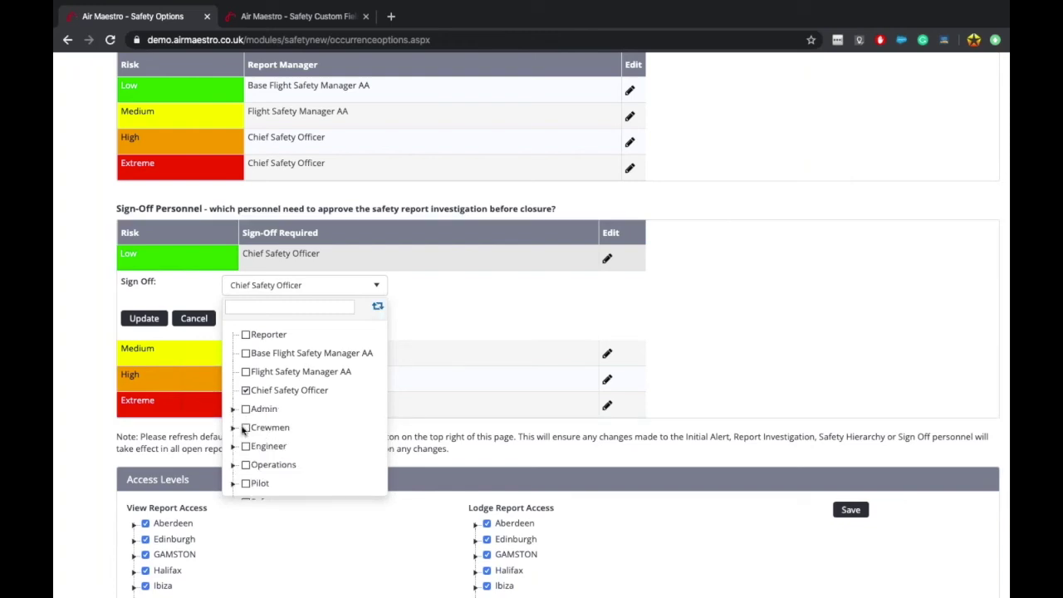
click(233, 408)
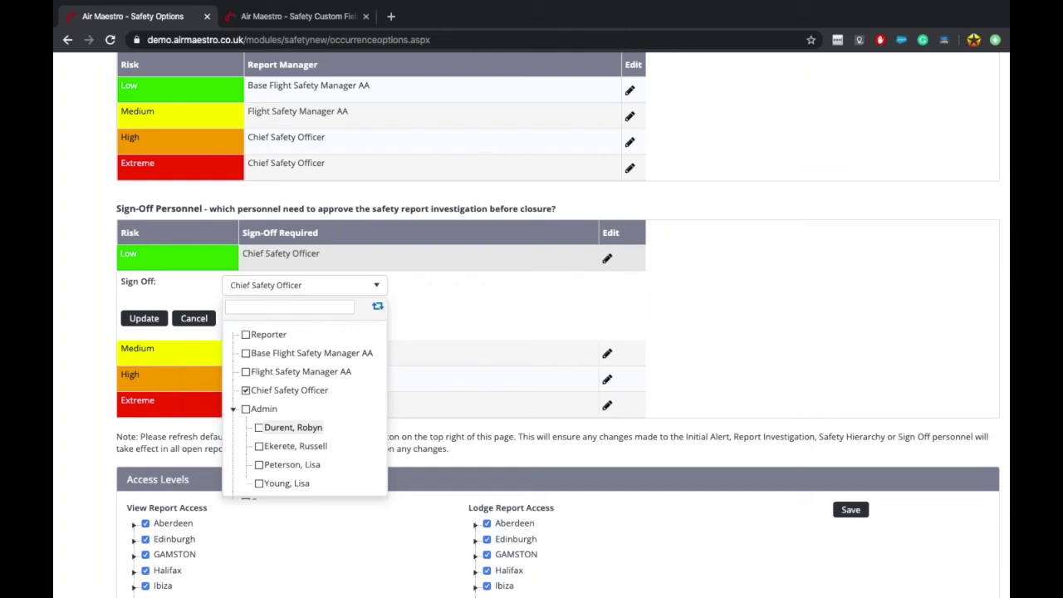
click(233, 408)
click(377, 306)
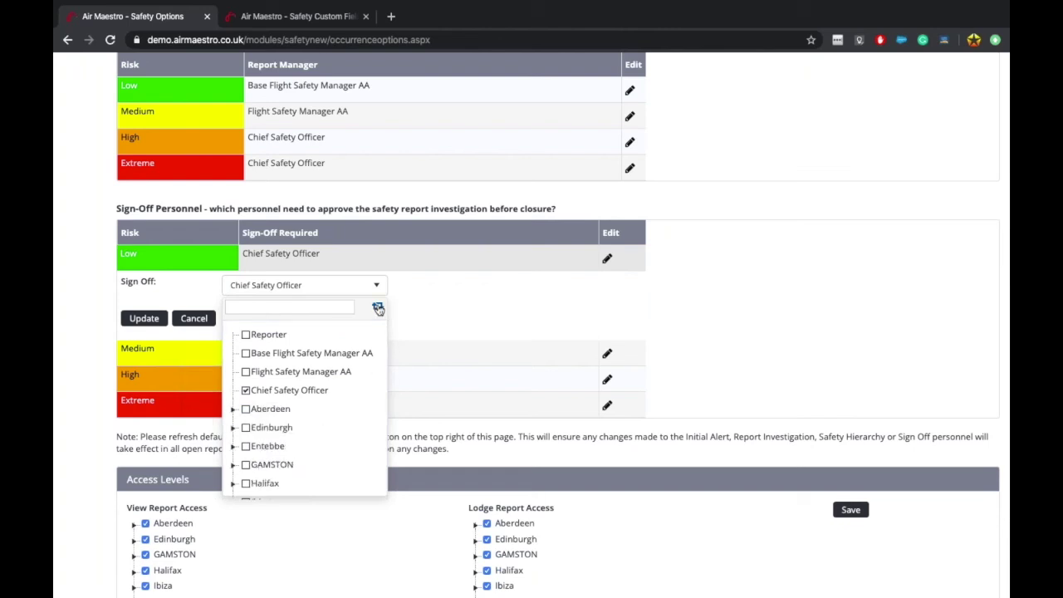
click(234, 409)
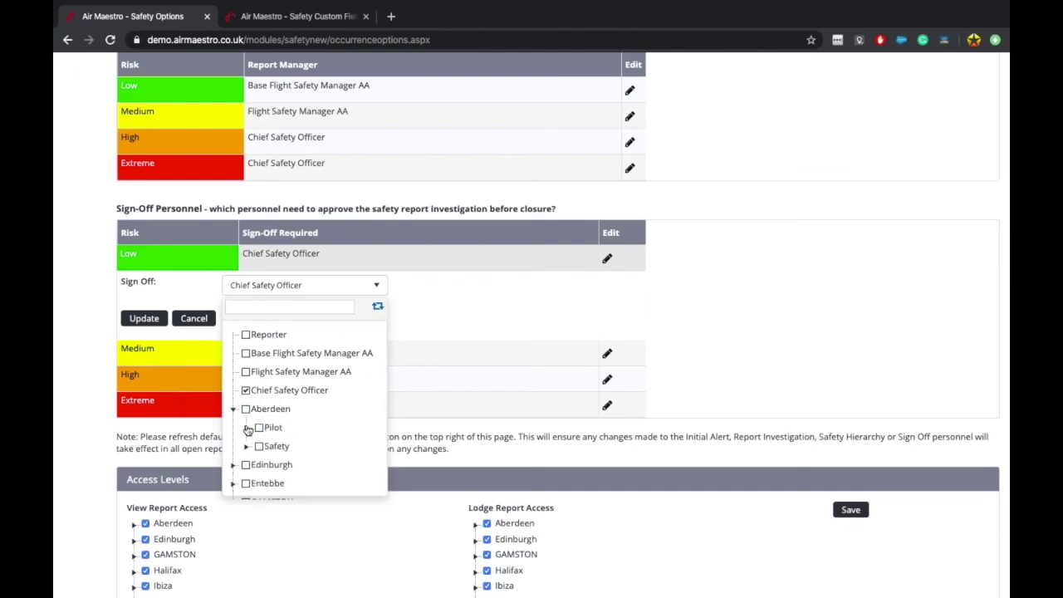
click(246, 427)
click(377, 307)
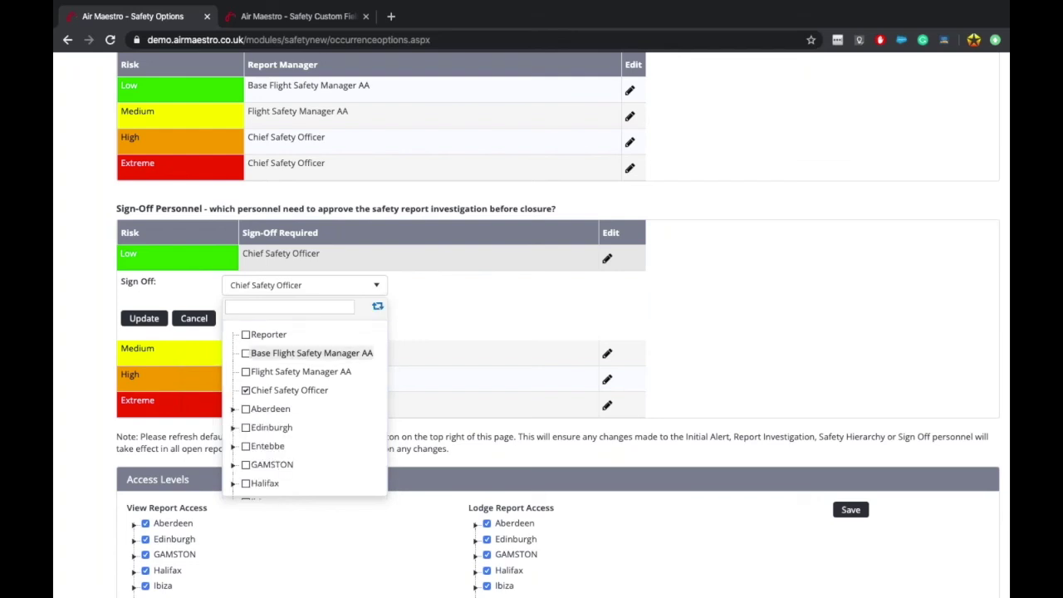
click(233, 409)
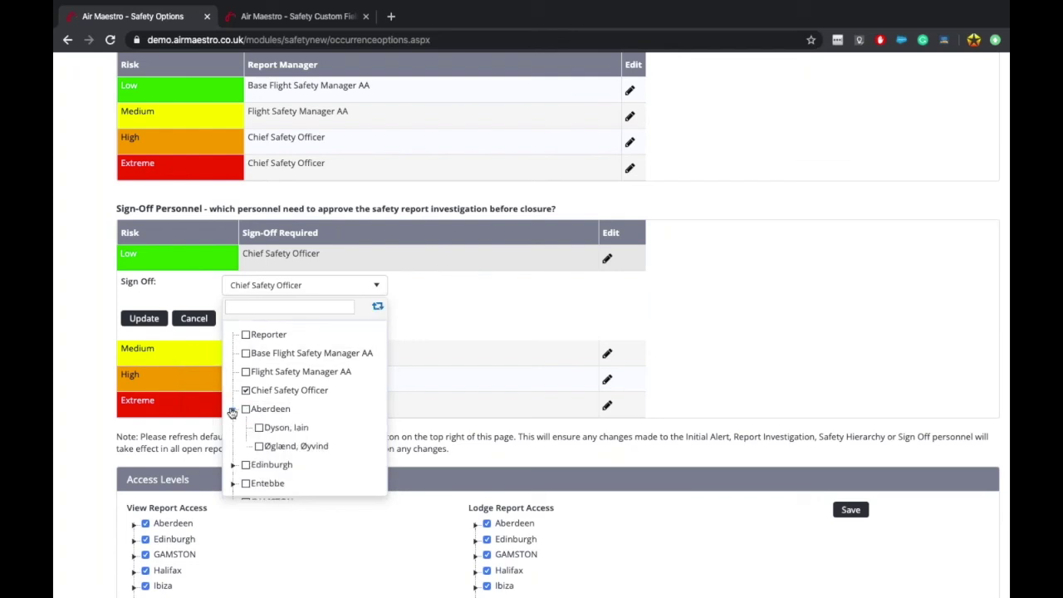
click(377, 306)
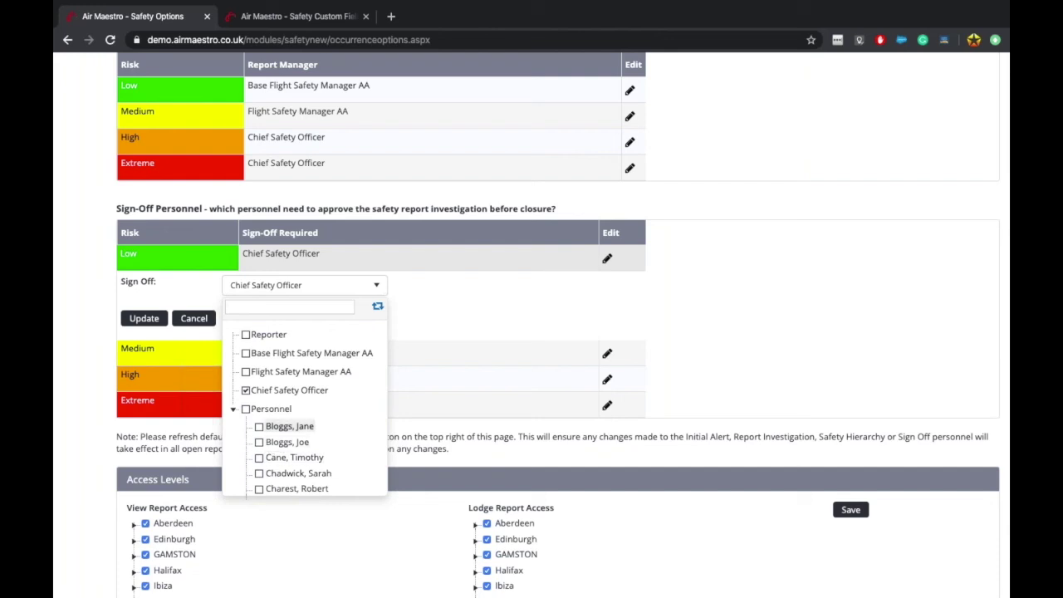
click(376, 307)
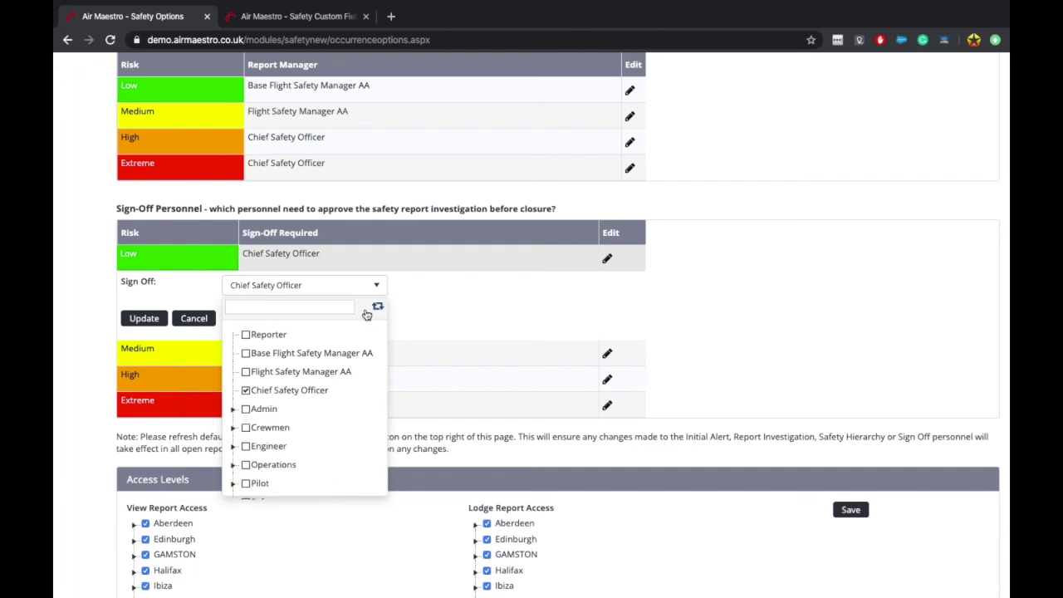
click(233, 427)
click(377, 308)
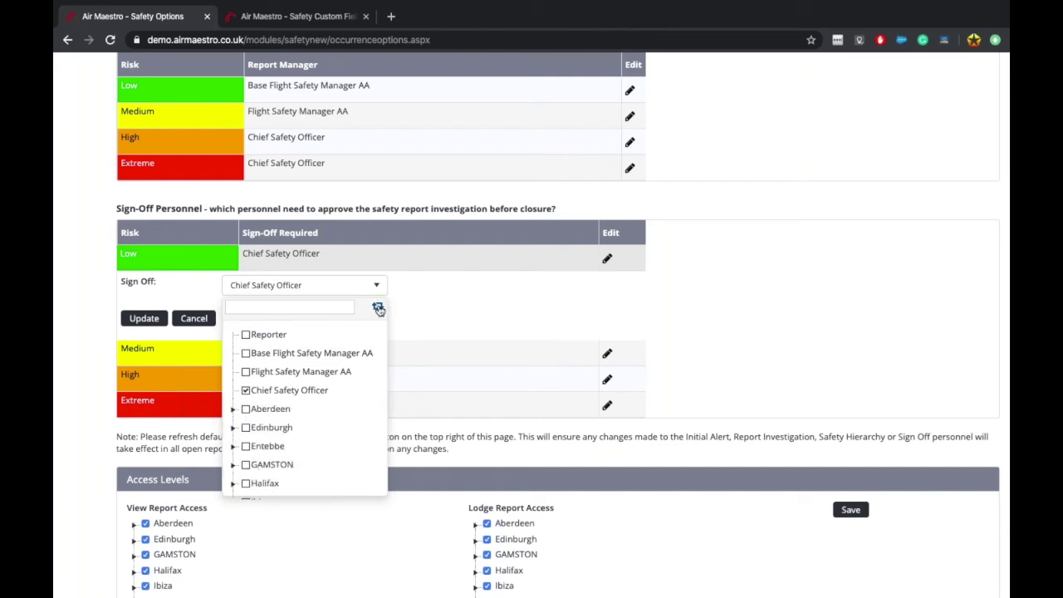
click(378, 308)
Step: Search the personnel list by name, cancel the Low-risk sign-off edit, and go to Safety Custom Fields
click(306, 306)
text(thom)
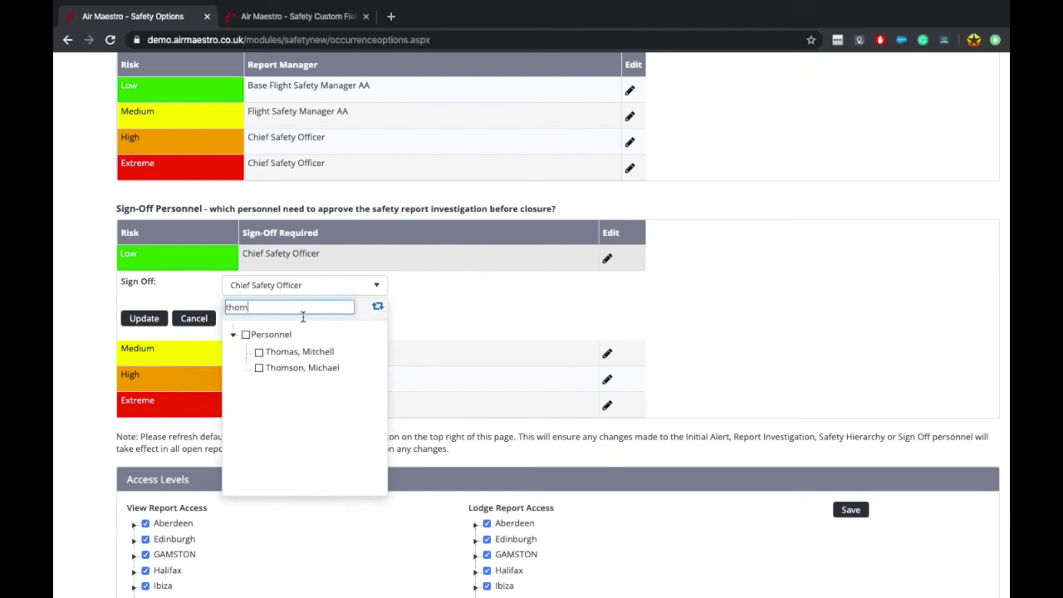
click(481, 303)
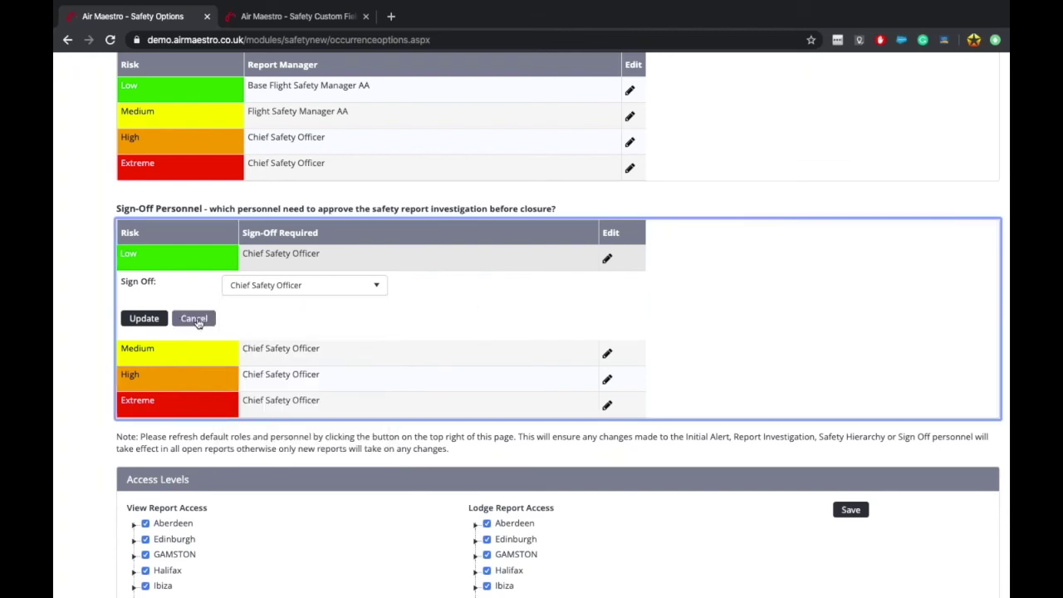
click(193, 318)
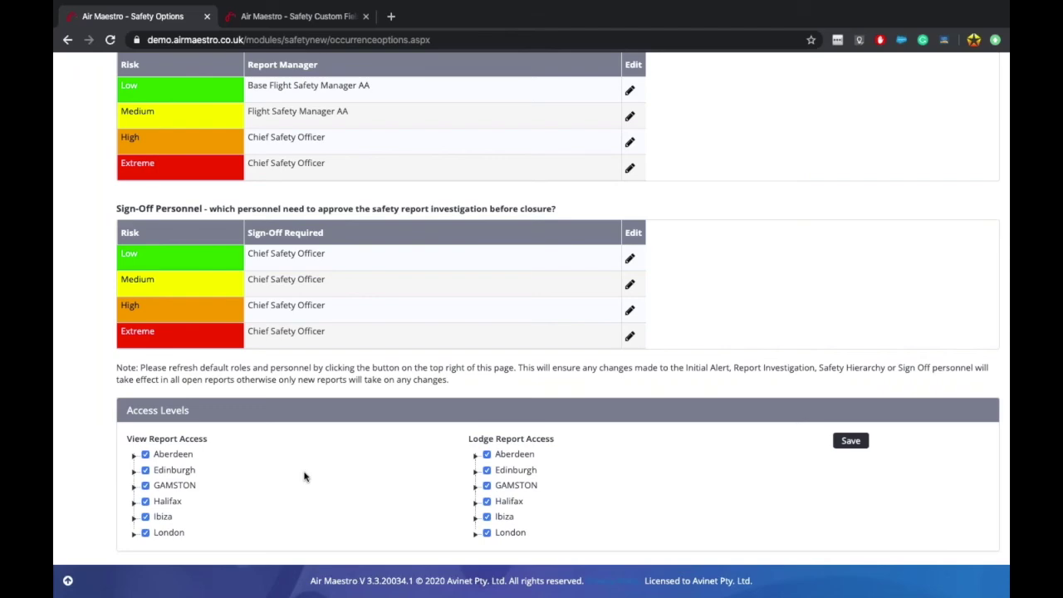
scroll(304, 476, up, 10)
key(ctrl+Tab)
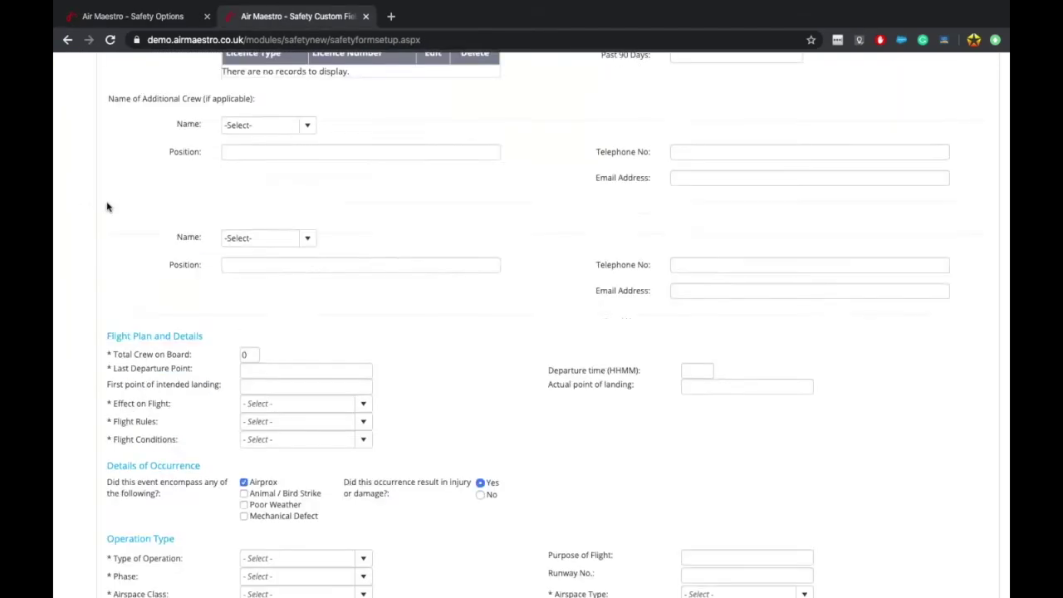
Step: Open the Access Levels page from the user's profile menu and scroll to Safety Reports
scroll(107, 206, up, 1)
click(70, 181)
click(133, 169)
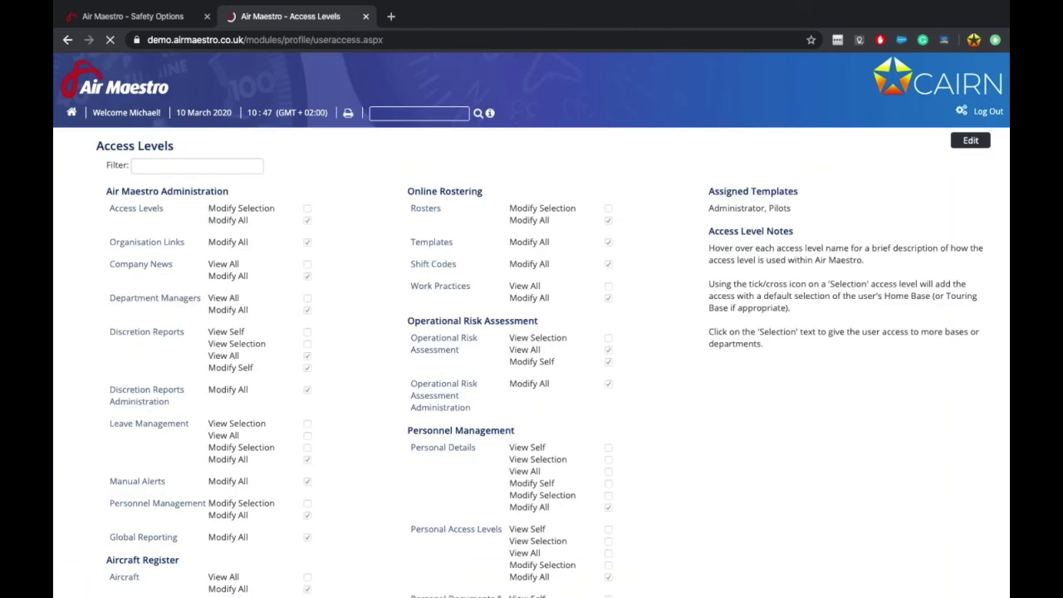
scroll(531, 332, down, 15)
scroll(651, 282, down, 5)
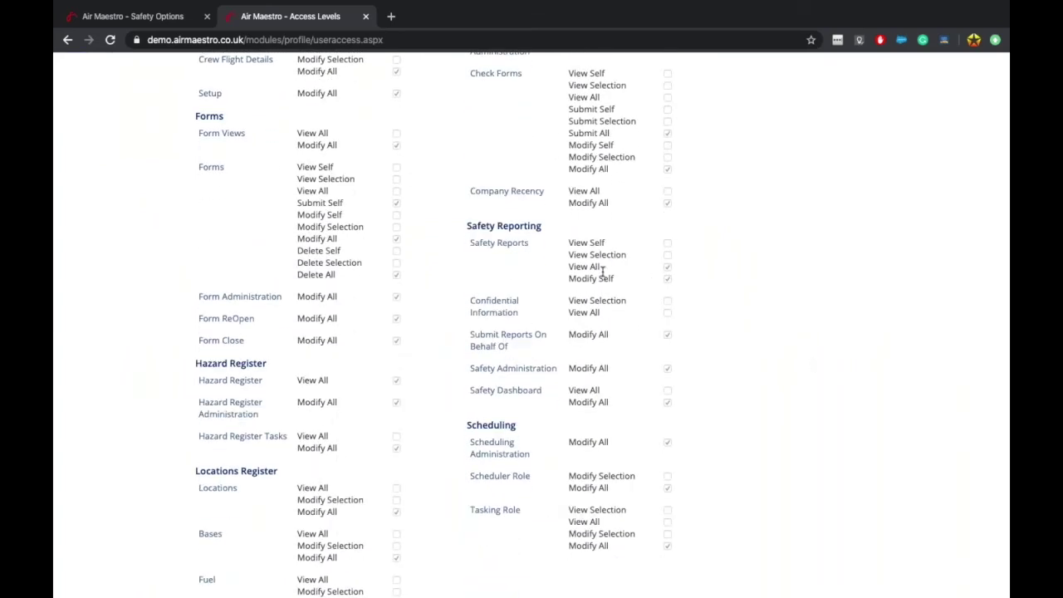
Step: Review the Safety Reports View Self, View Selection, View All and Modify Self permissions, then return to Safety Options
drag(475, 241, 599, 239)
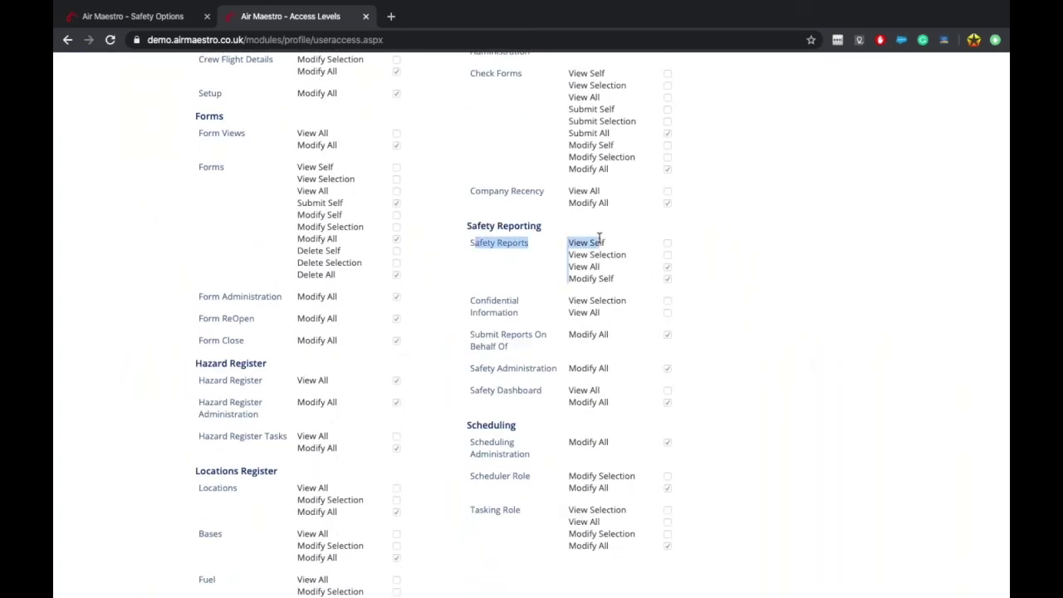
click(599, 238)
drag(580, 277, 635, 285)
click(635, 285)
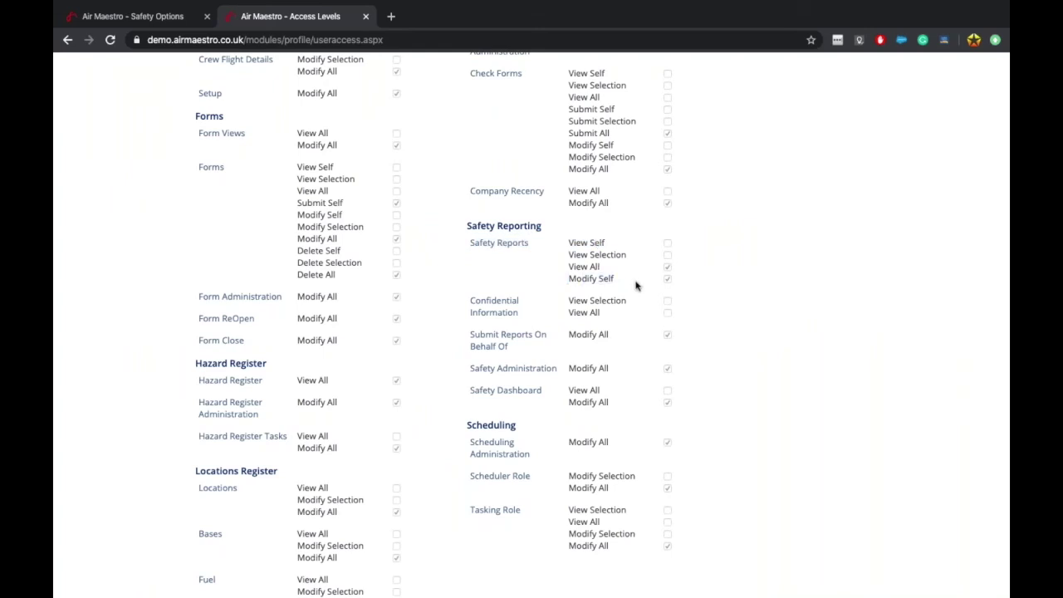
drag(572, 241, 602, 243)
drag(572, 254, 621, 247)
triple_click(622, 252)
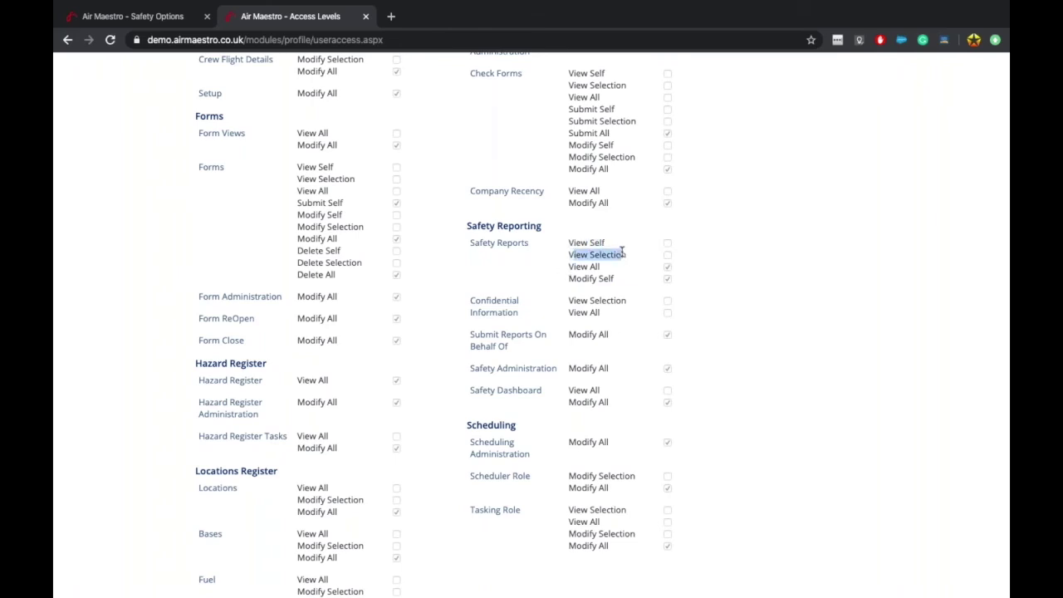
click(583, 266)
drag(573, 266, 606, 271)
drag(590, 255, 606, 270)
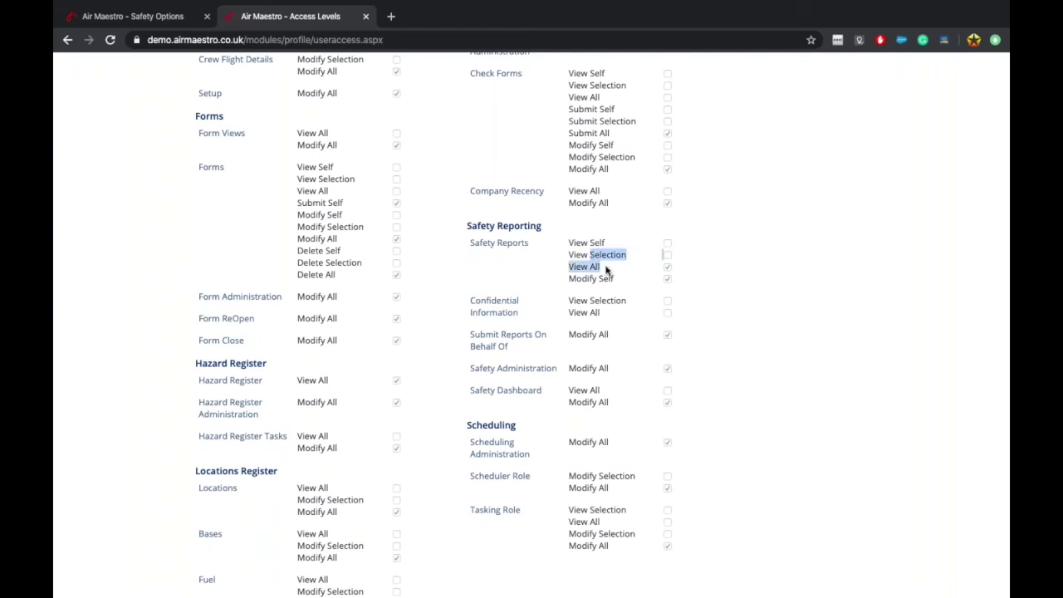
click(605, 268)
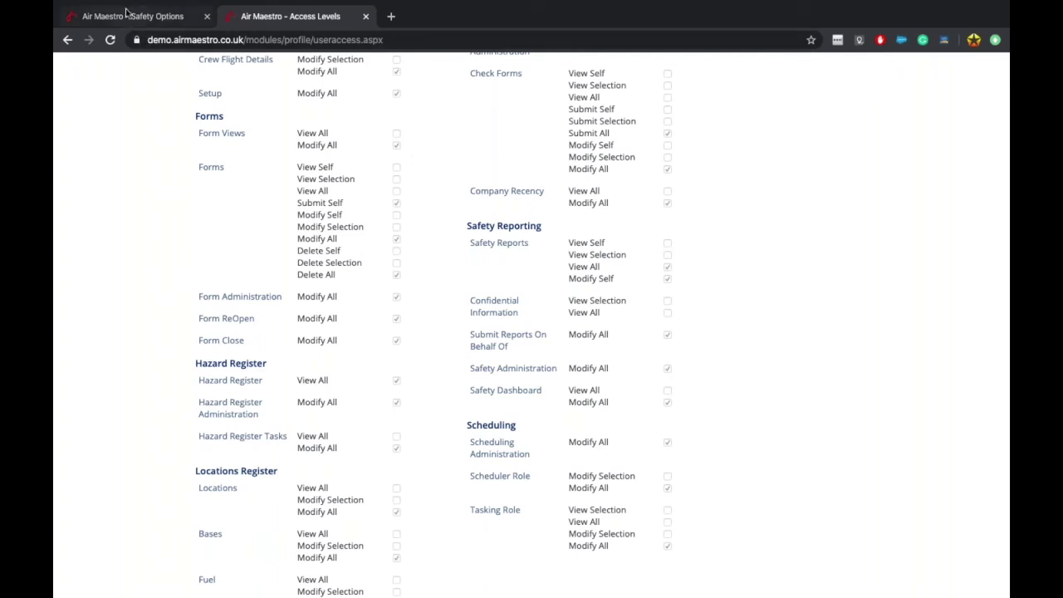
click(129, 20)
scroll(190, 379, down, 15)
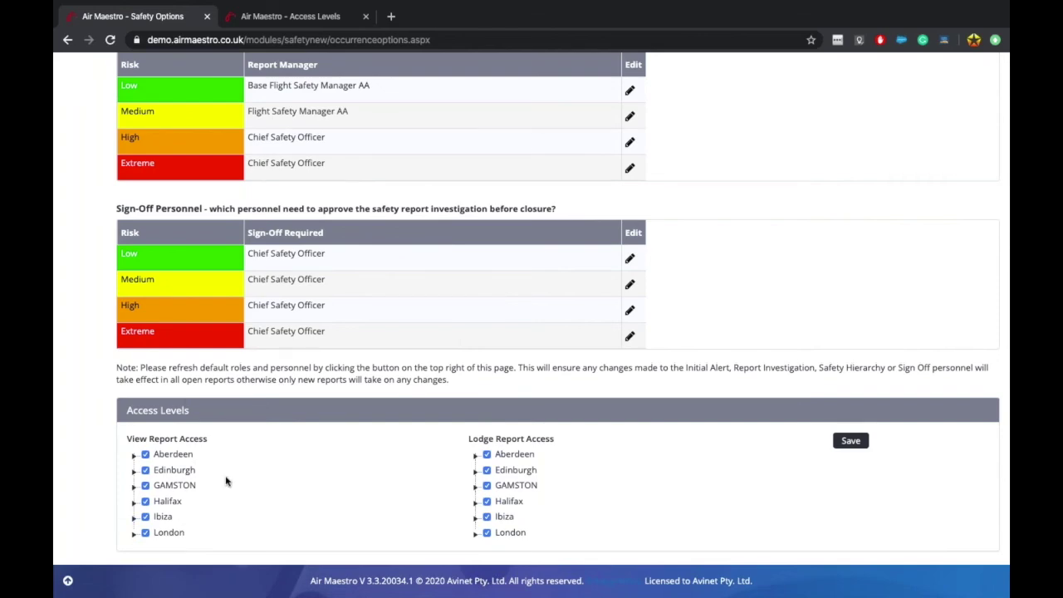
Step: Open the Drug Test tab and browse the base trees under View and Lodge Report Access
scroll(226, 481, up, 15)
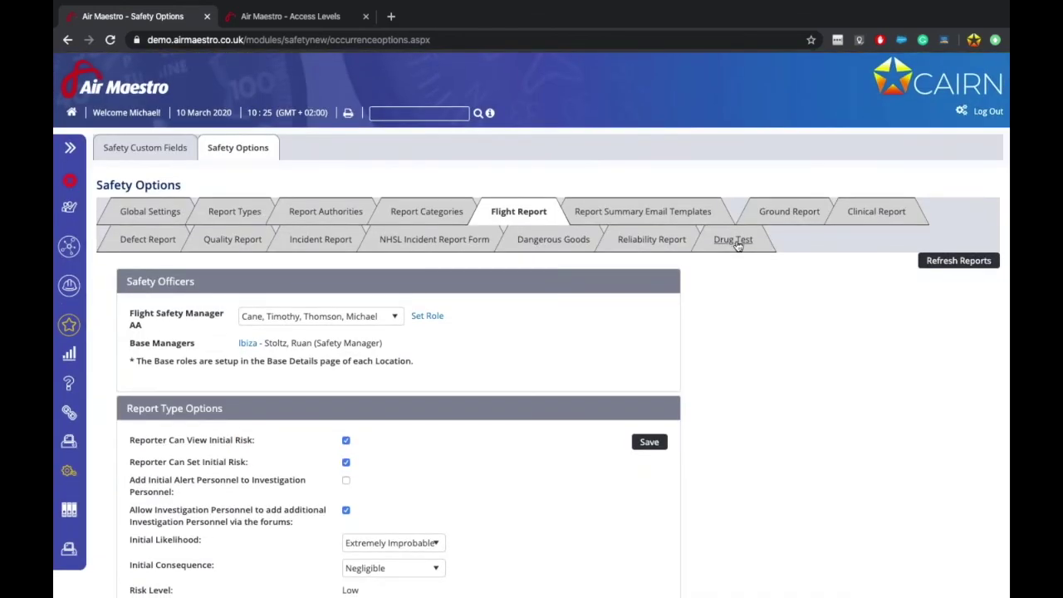
click(734, 240)
scroll(716, 390, down, 10)
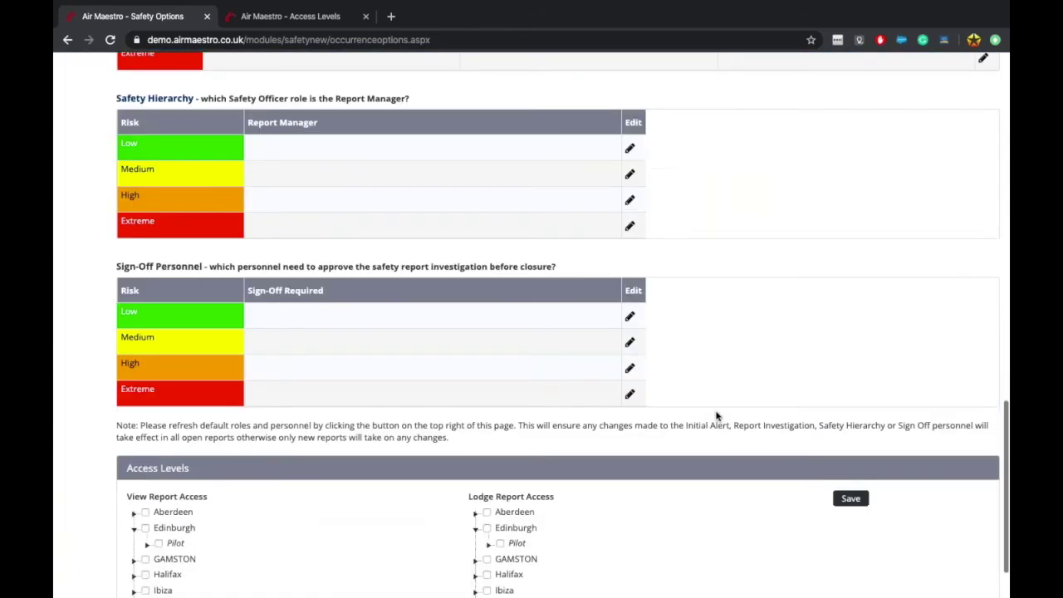
scroll(716, 415, down, 2)
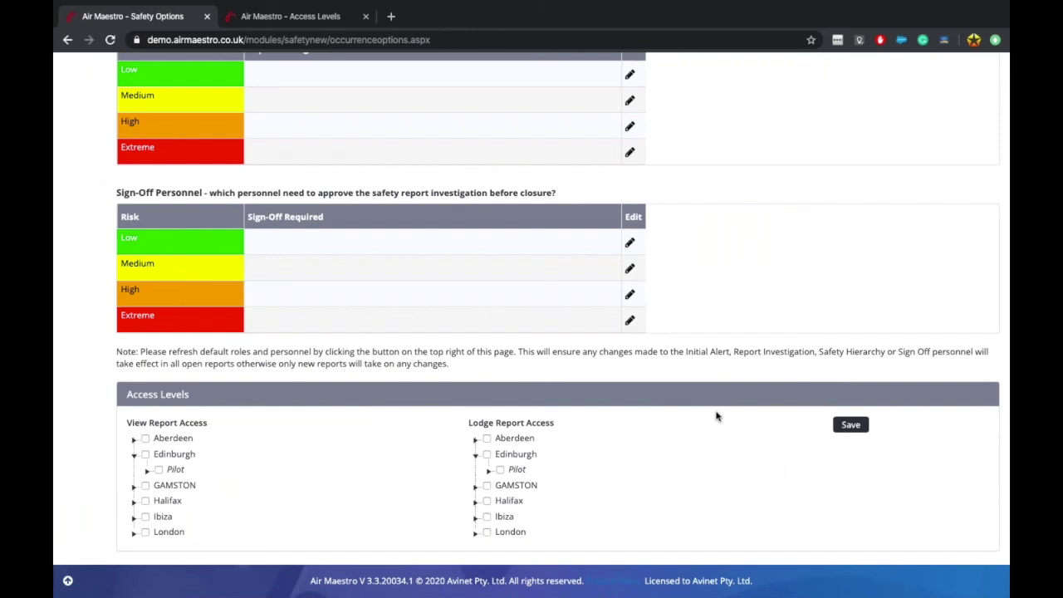
click(134, 456)
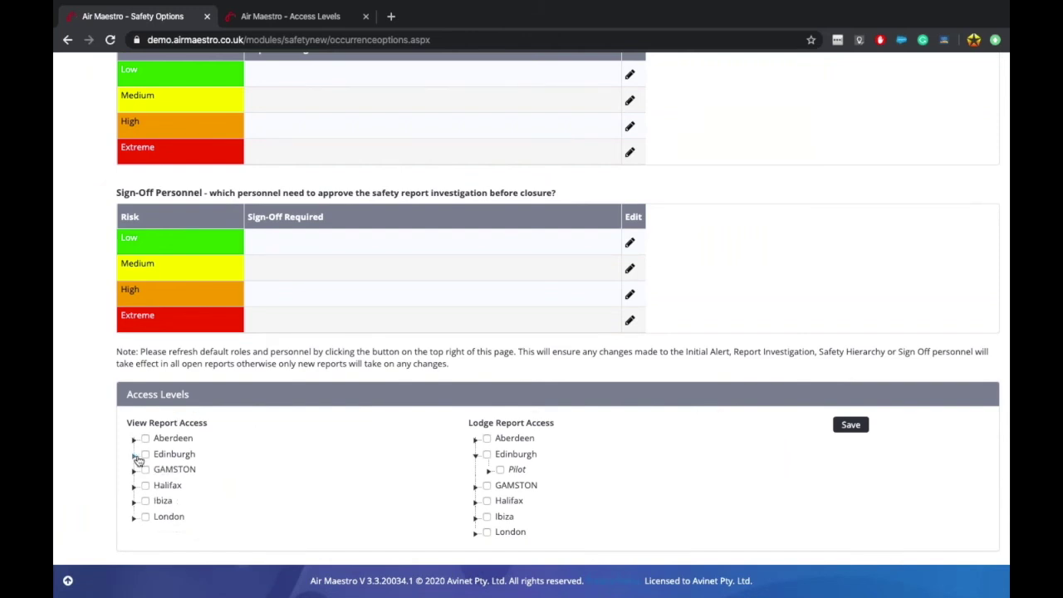
click(133, 439)
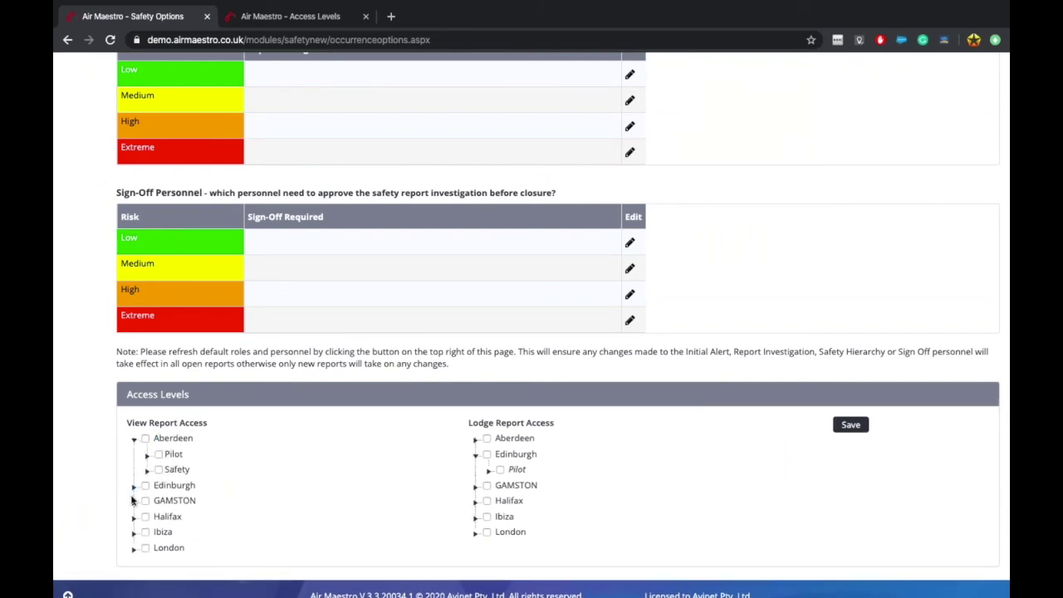
click(134, 501)
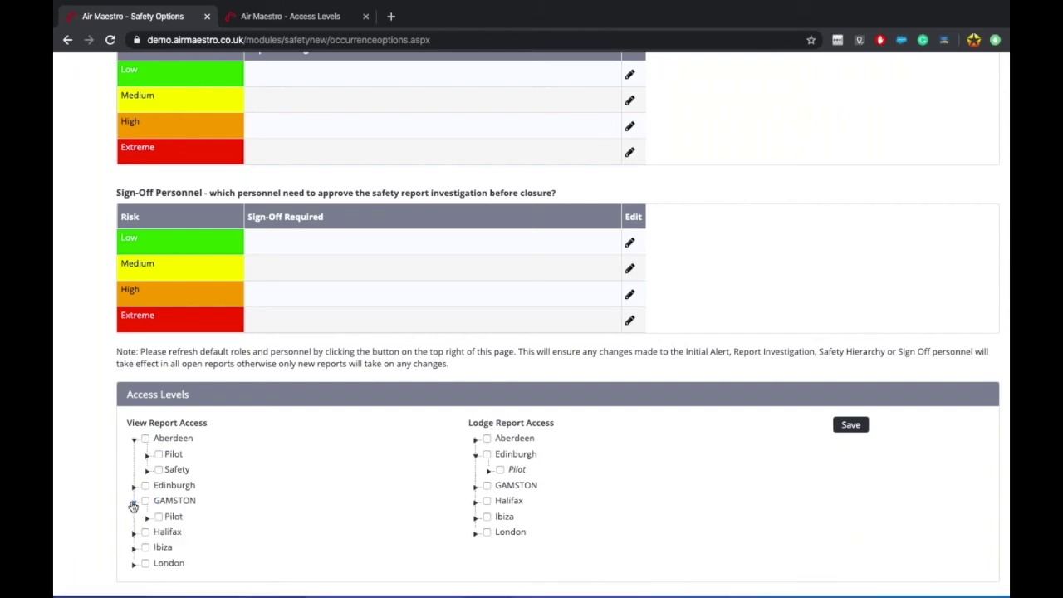
scroll(179, 538, down, 1)
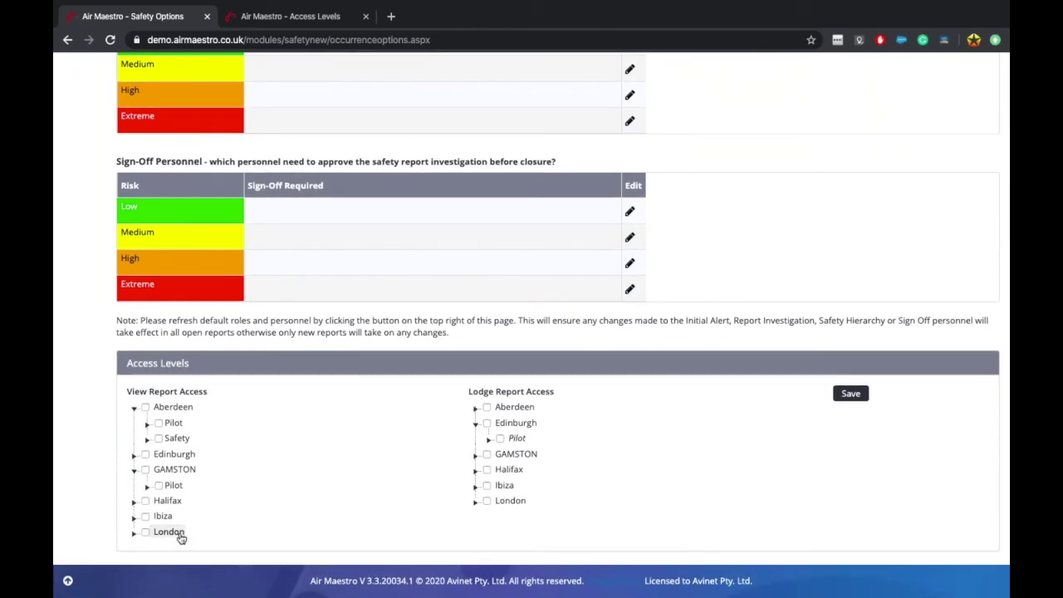
click(474, 426)
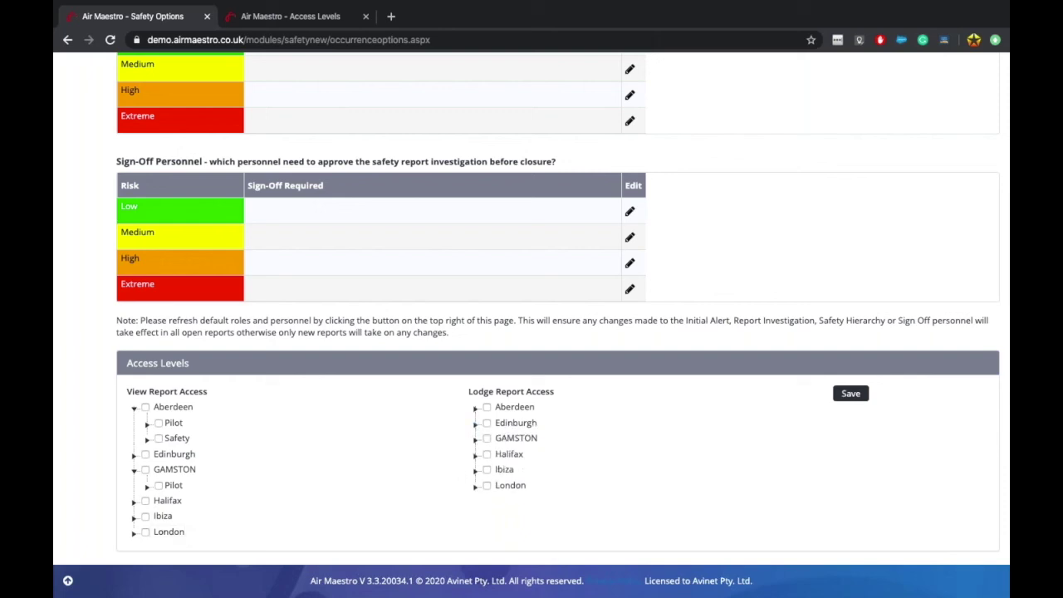
Step: Recheck the Safety Reports Modify Self permission on the user access levels page
click(287, 18)
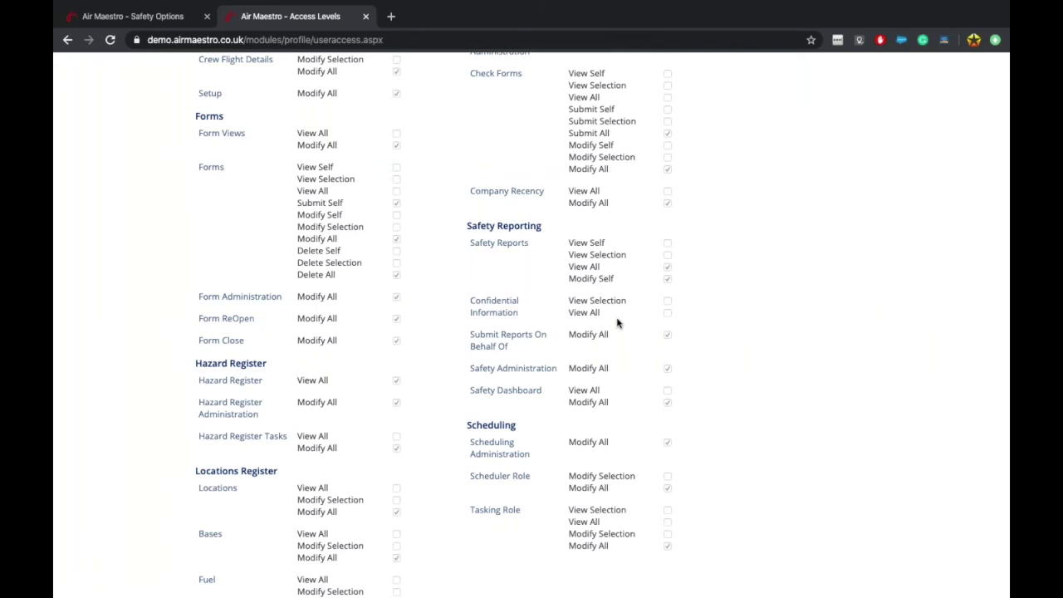
drag(581, 279, 624, 283)
click(137, 16)
Step: Grant one Halifax pilot Lodge Report Access and save the Drug Test access levels
click(475, 454)
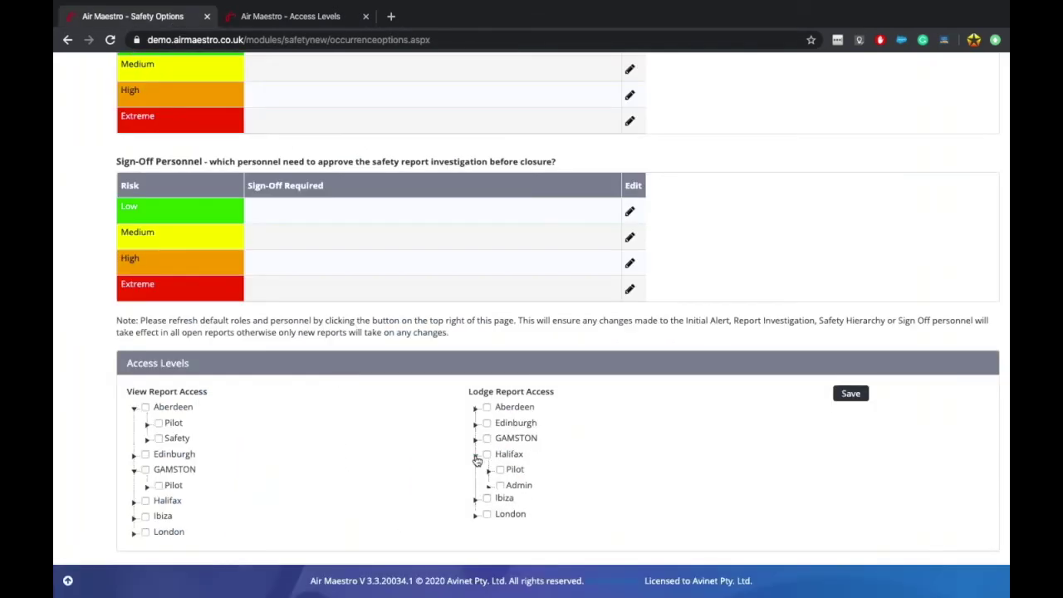
click(471, 486)
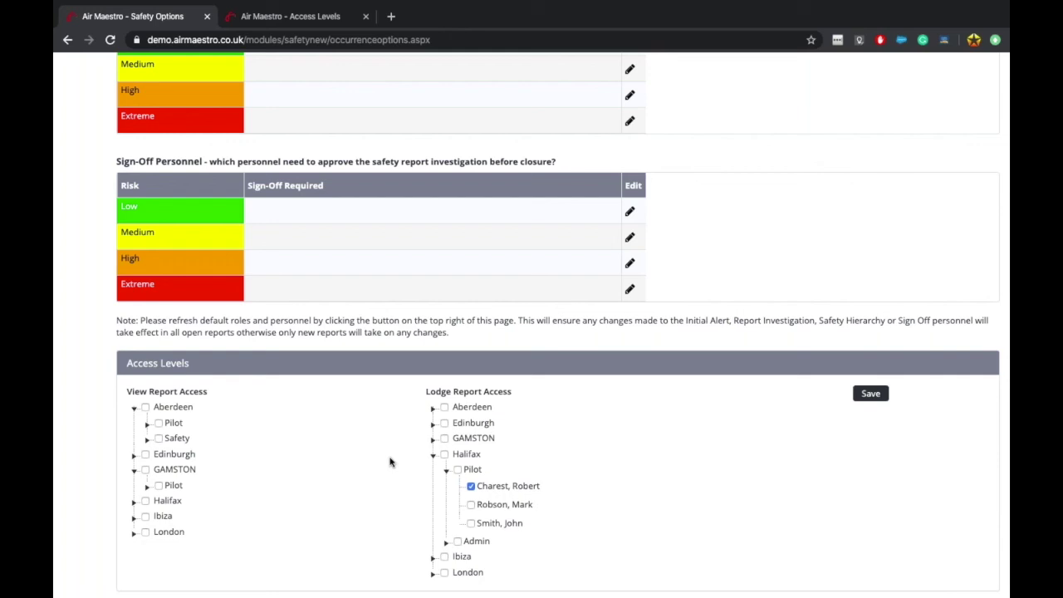
scroll(391, 461, up, 20)
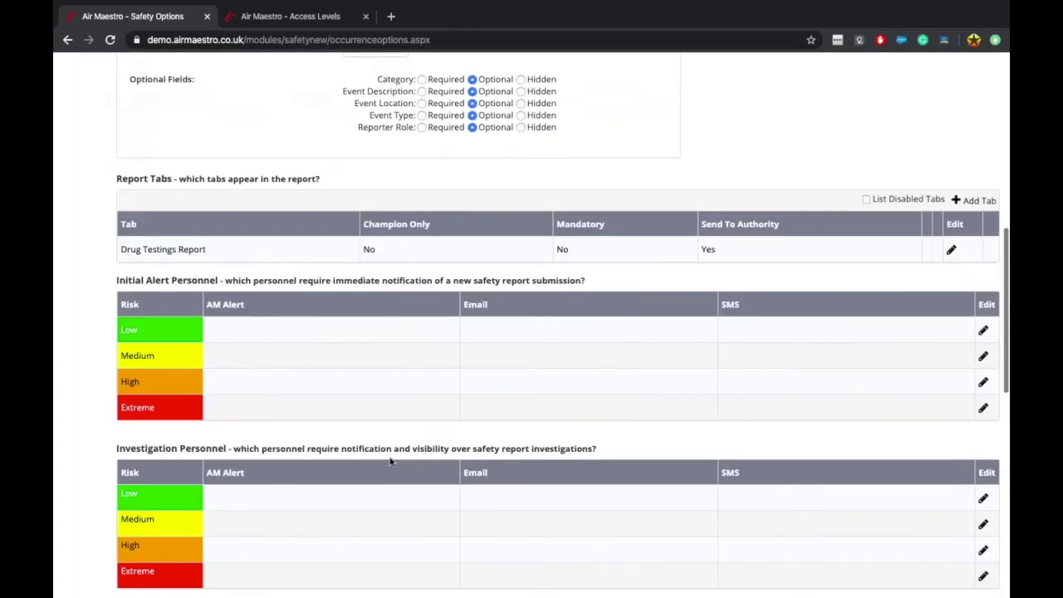
scroll(302, 400, down, 20)
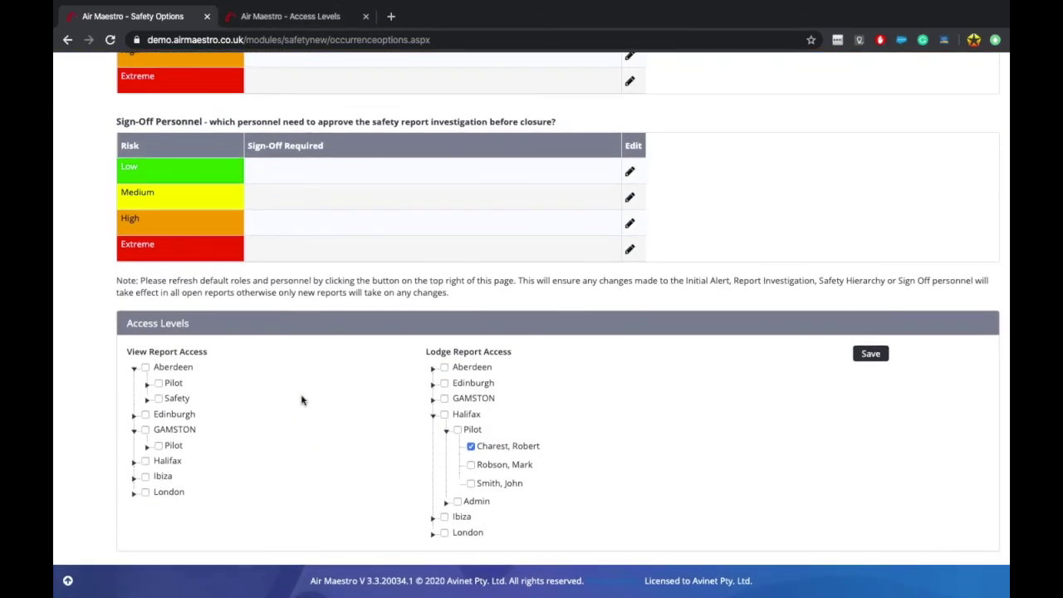
click(867, 355)
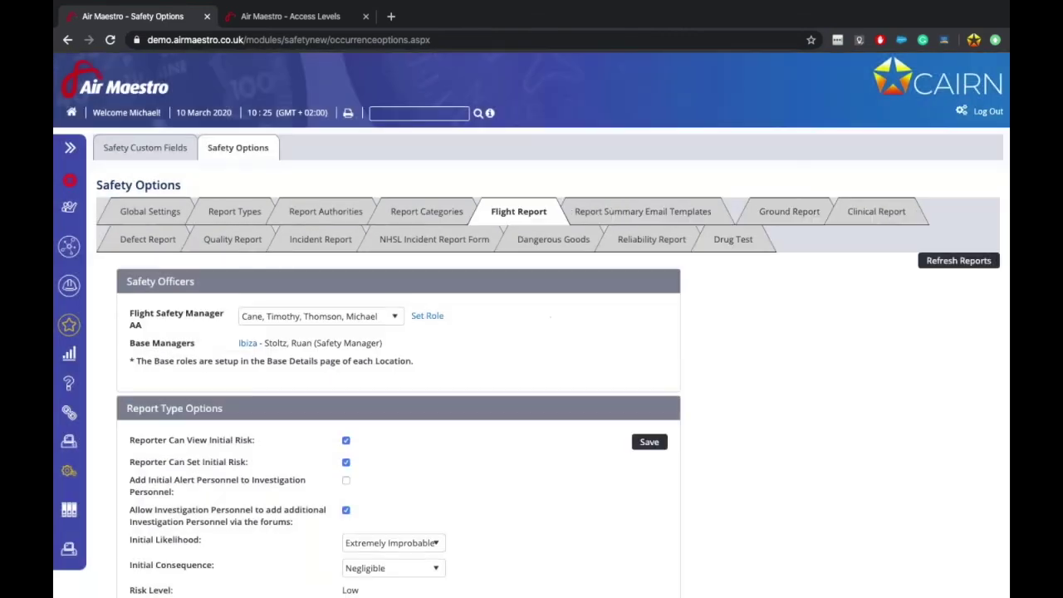
Step: Check who is assigned as Flight Safety Manager
scroll(487, 477, down, 3)
scroll(483, 476, up, 1)
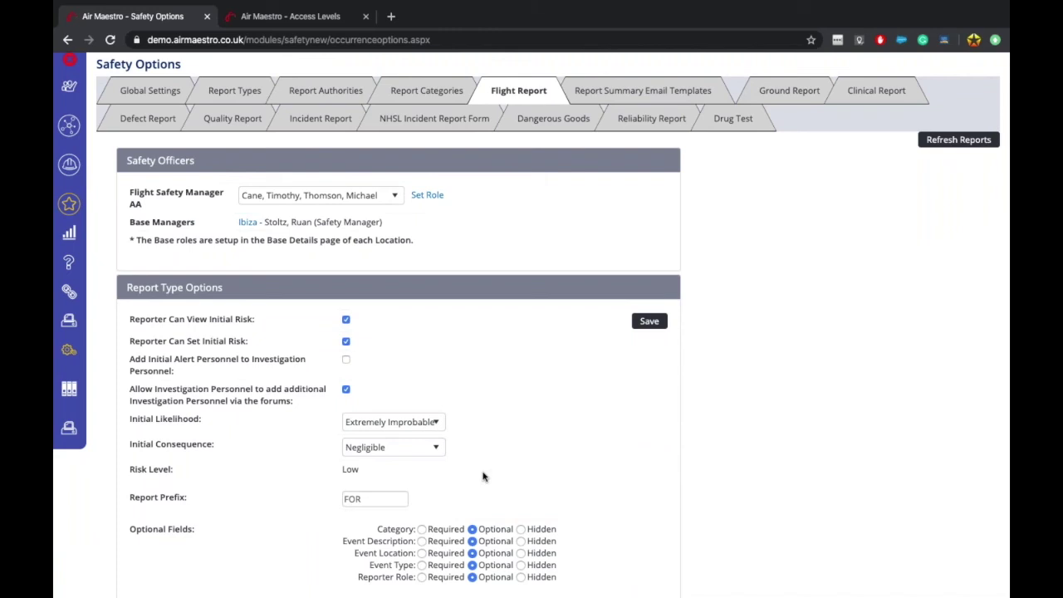
click(348, 198)
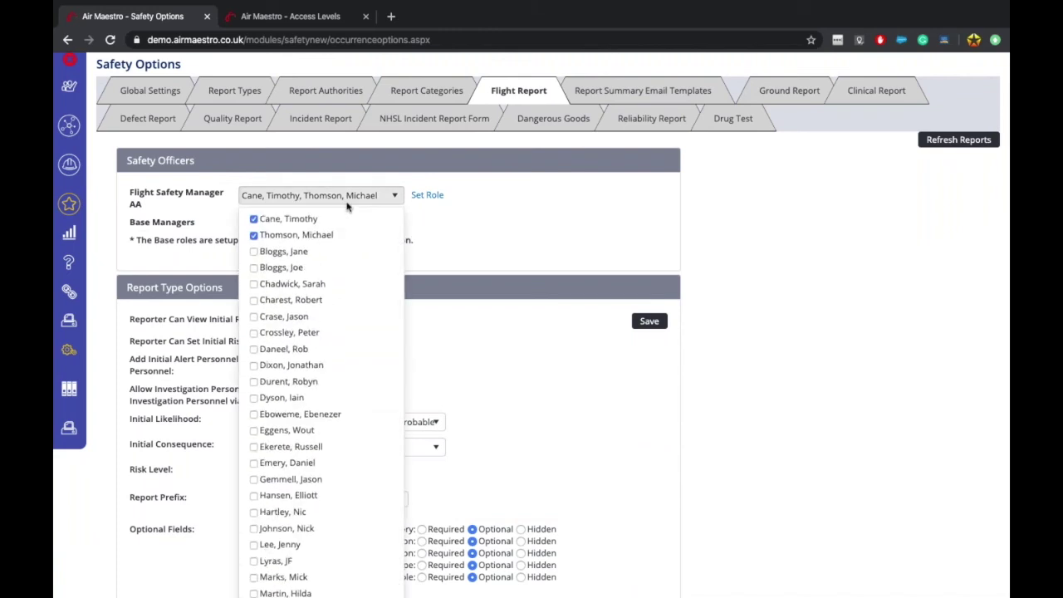
Step: Open safety report Flt112 from Safety > Safety Reports on the Access Levels tab
click(283, 17)
scroll(113, 268, up, 15)
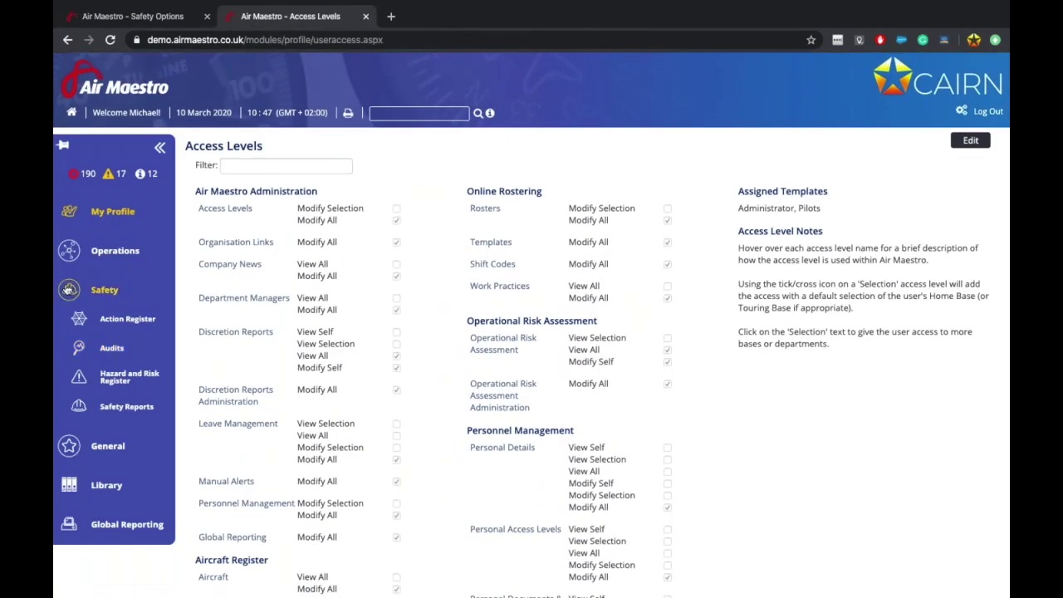
click(121, 411)
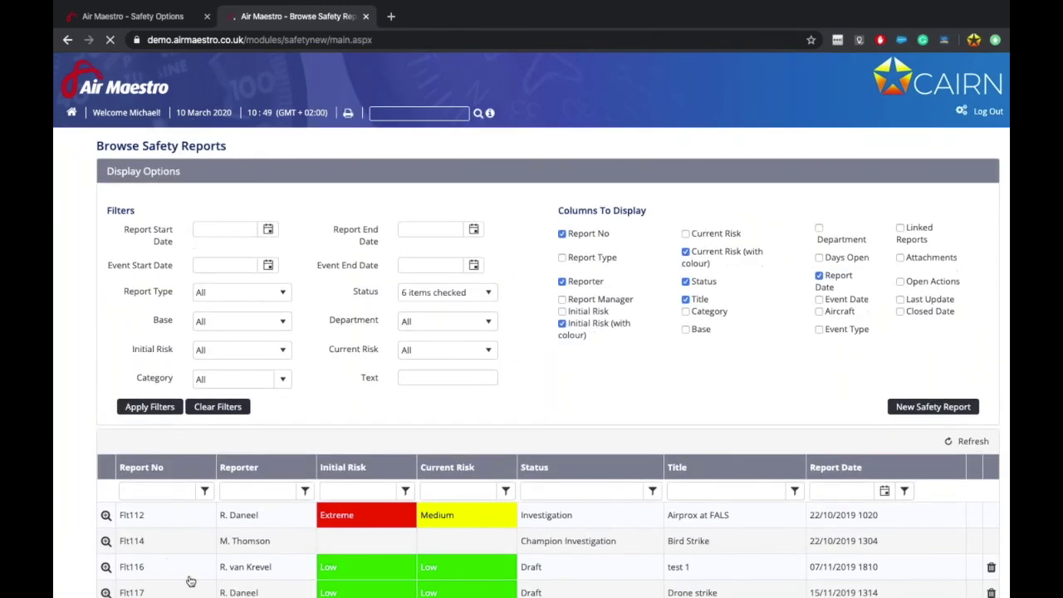
scroll(191, 573, down, 3)
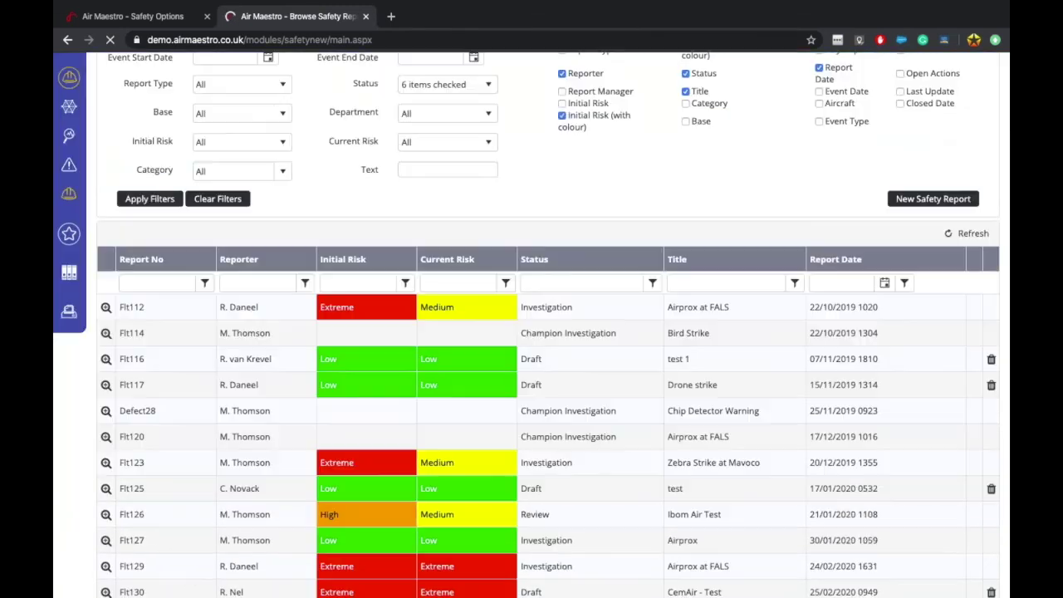
click(107, 308)
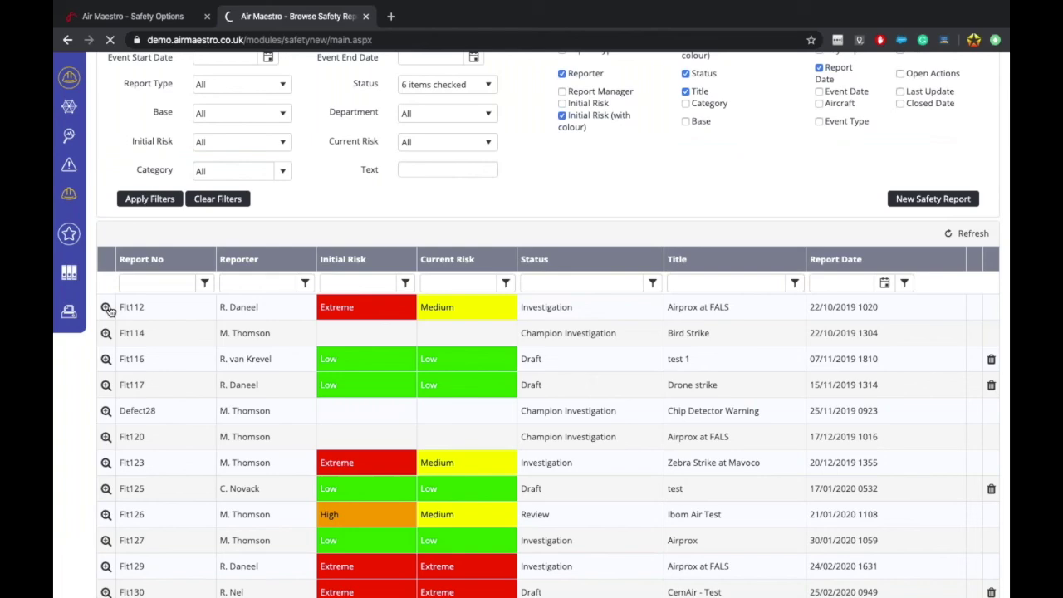
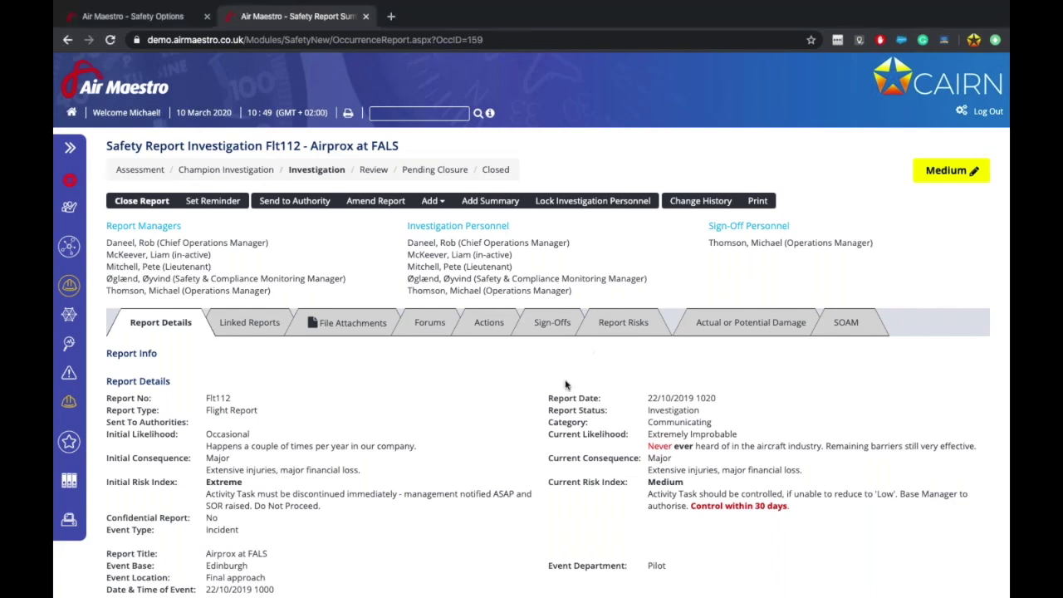
Step: Close the Flight Safety Manager list and review the Flight Report safety options, officers and risk tables
scroll(564, 384, down, 1)
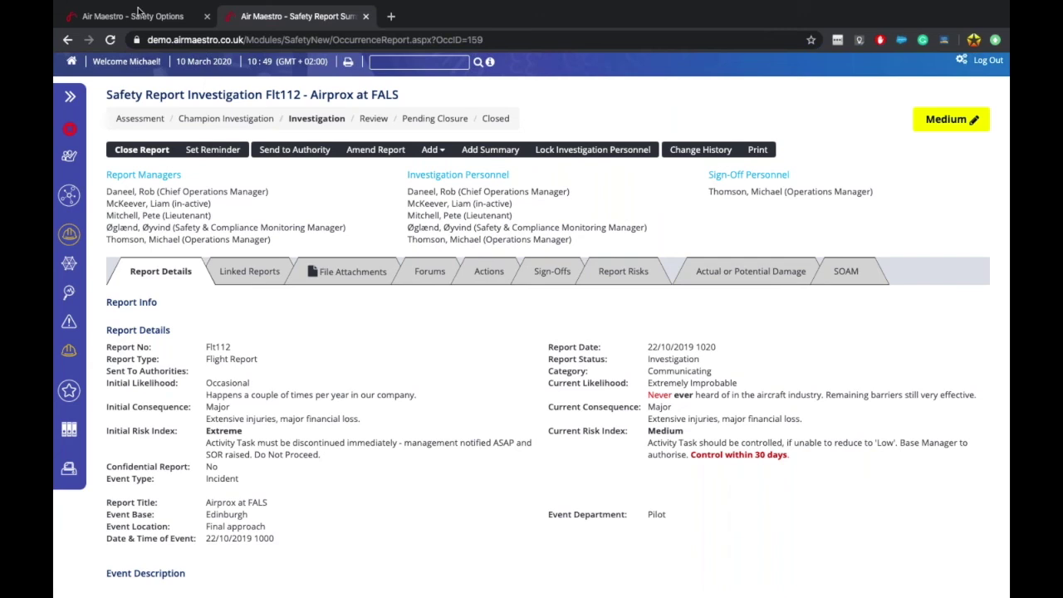
click(141, 16)
scroll(315, 332, down, 2)
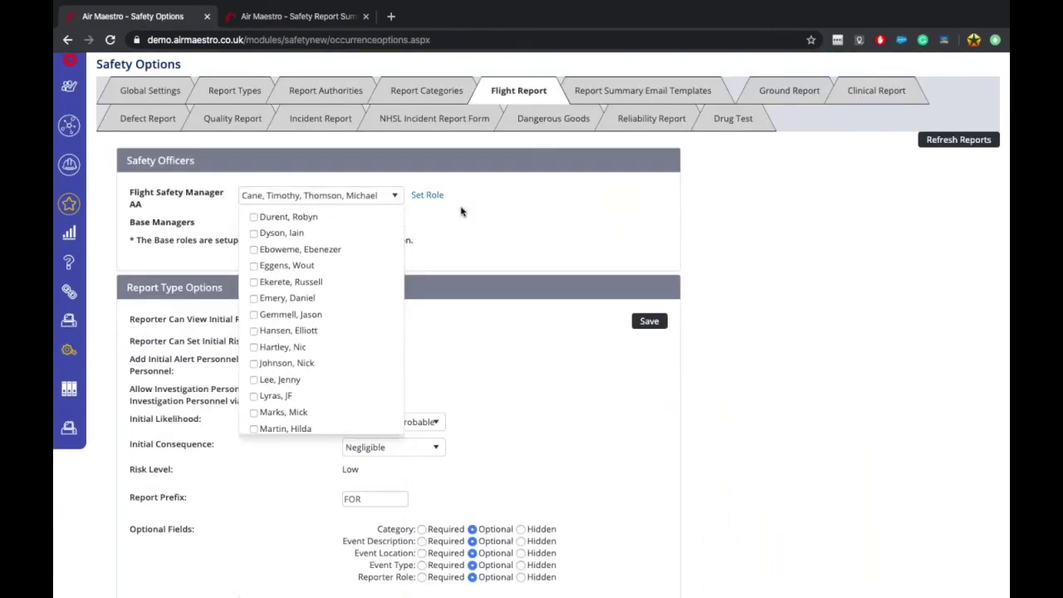
click(268, 198)
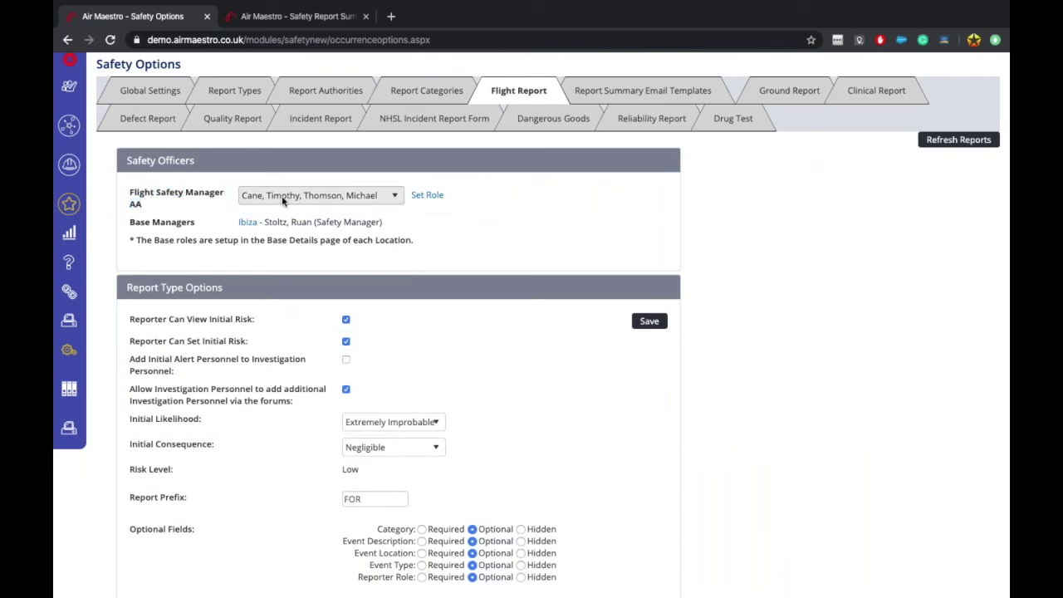
scroll(295, 354, down, 1)
scroll(295, 354, down, 15)
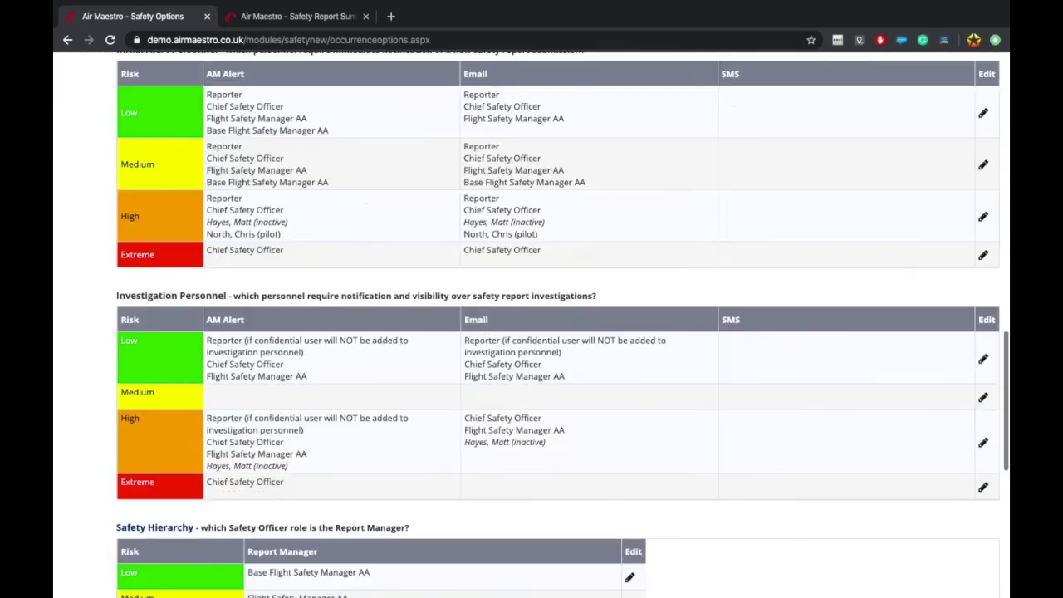
click(289, 17)
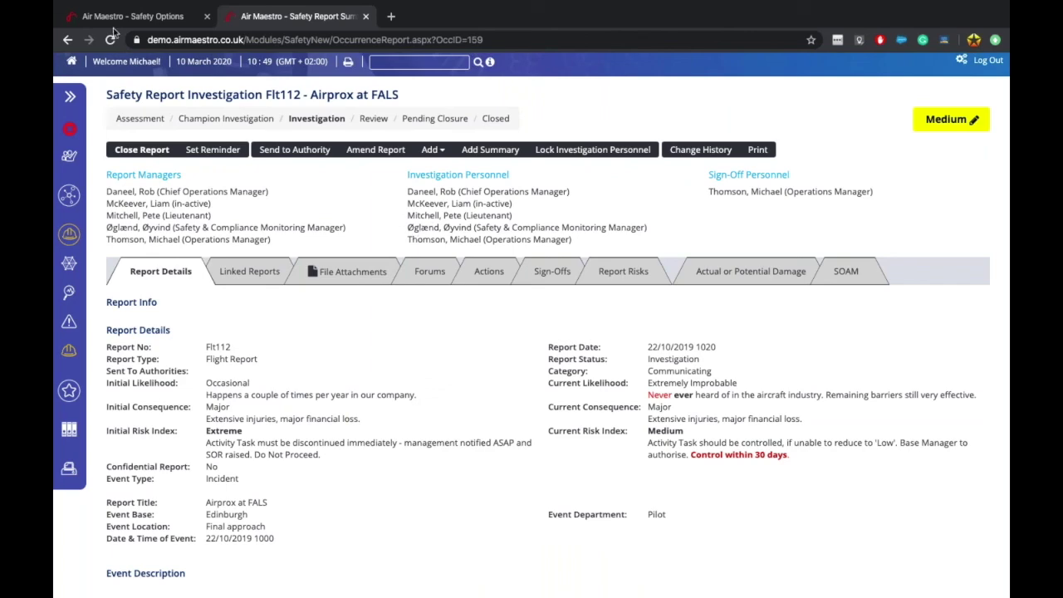
click(133, 16)
scroll(708, 356, up, 15)
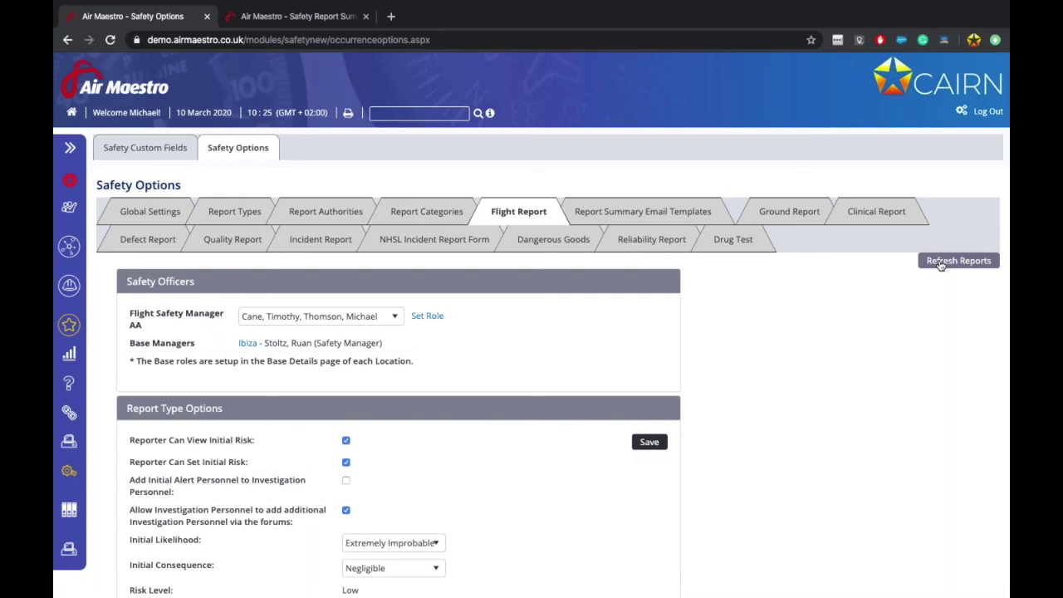
Step: Refresh Reports with default roles, then reload Flt112 to show its updated report managers and sign-off personnel
click(940, 262)
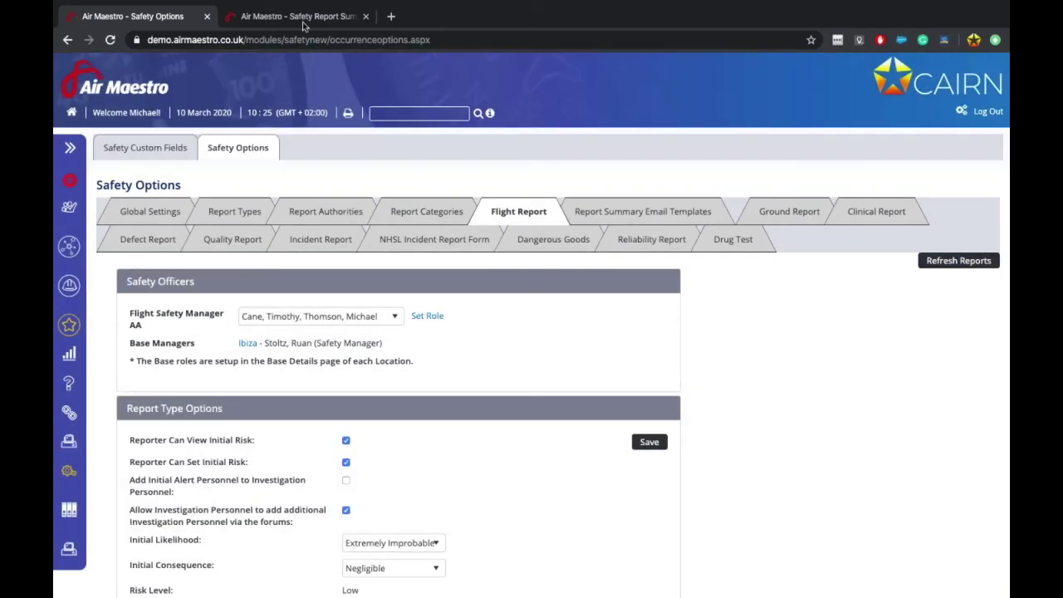
click(295, 17)
click(110, 40)
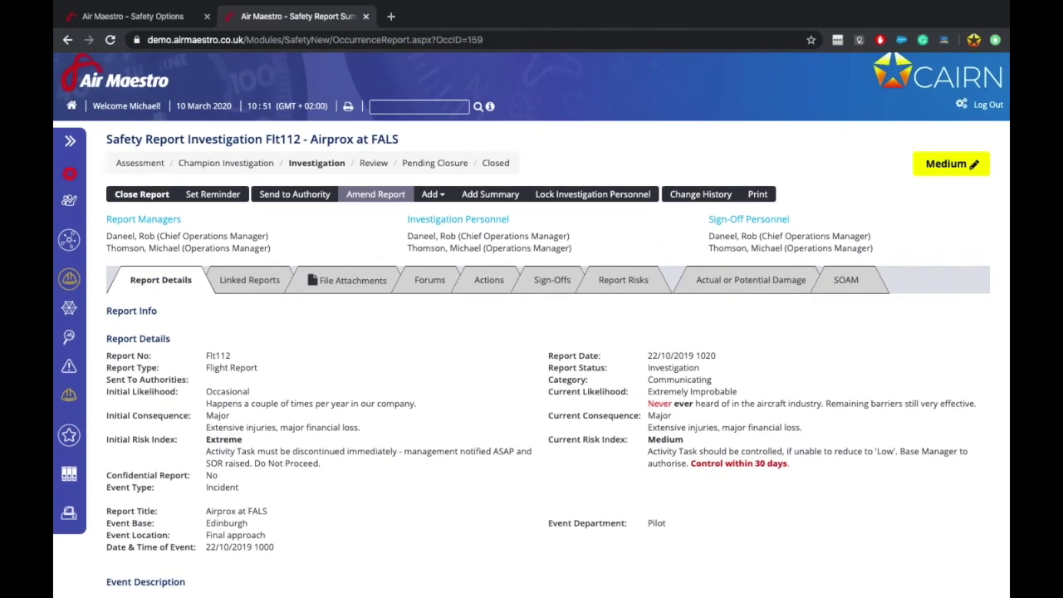
click(166, 13)
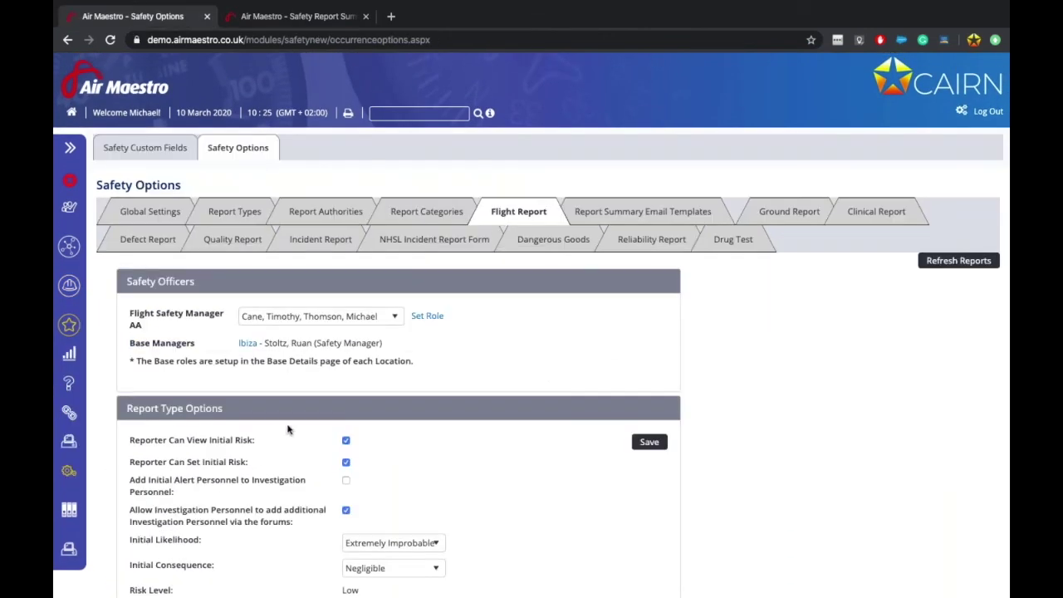
scroll(306, 454, down, 15)
scroll(306, 453, up, 1)
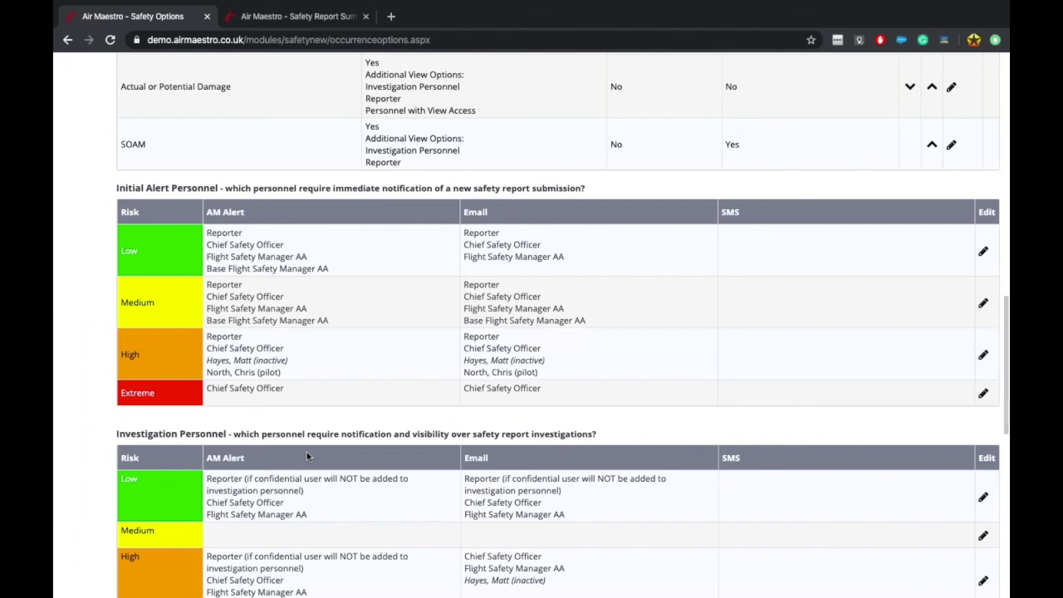
click(283, 21)
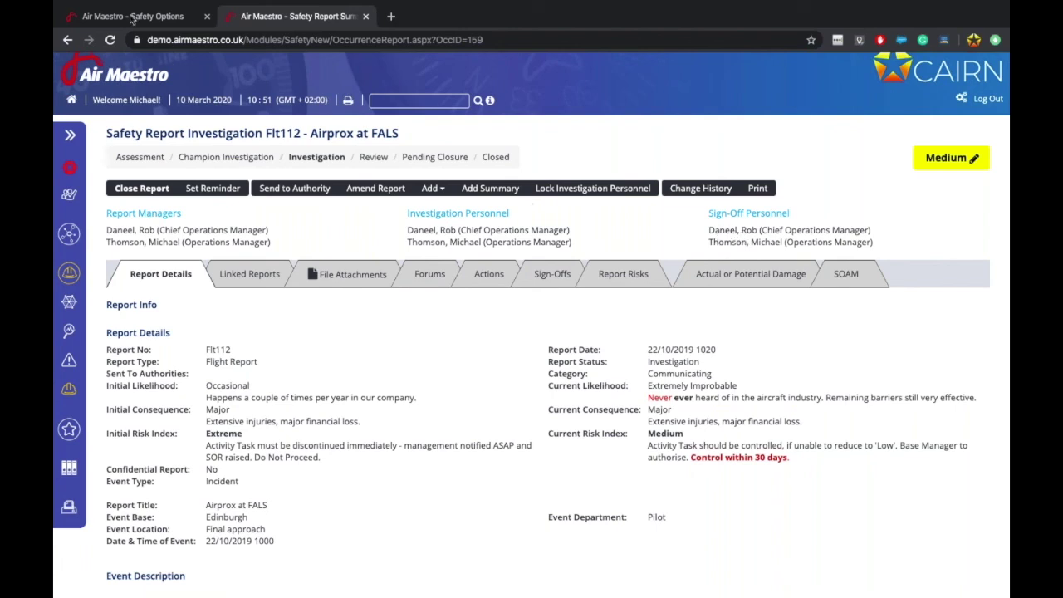
click(131, 17)
scroll(355, 407, up, 10)
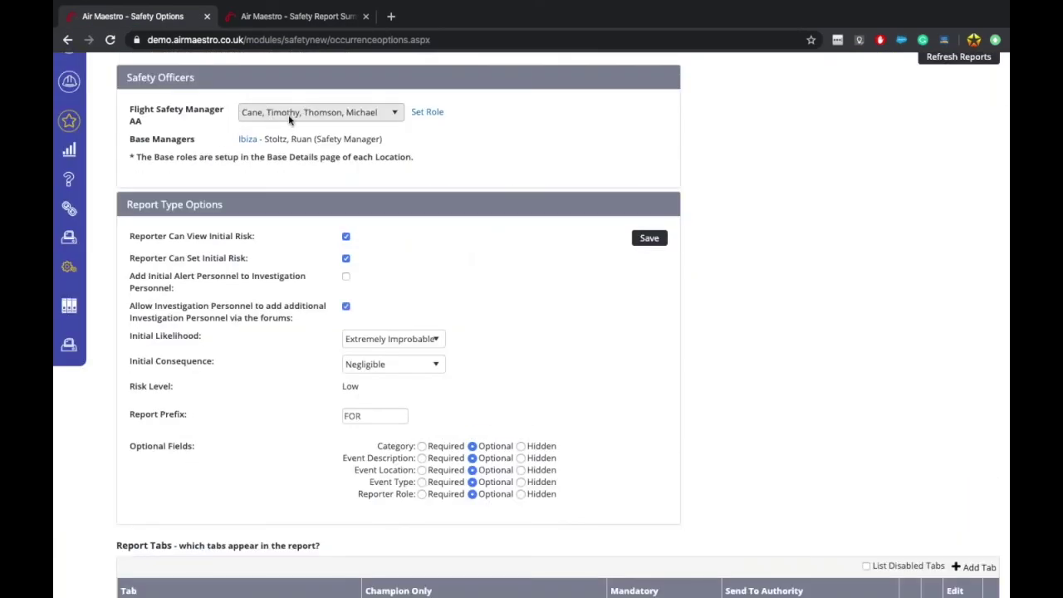
scroll(329, 469, down, 15)
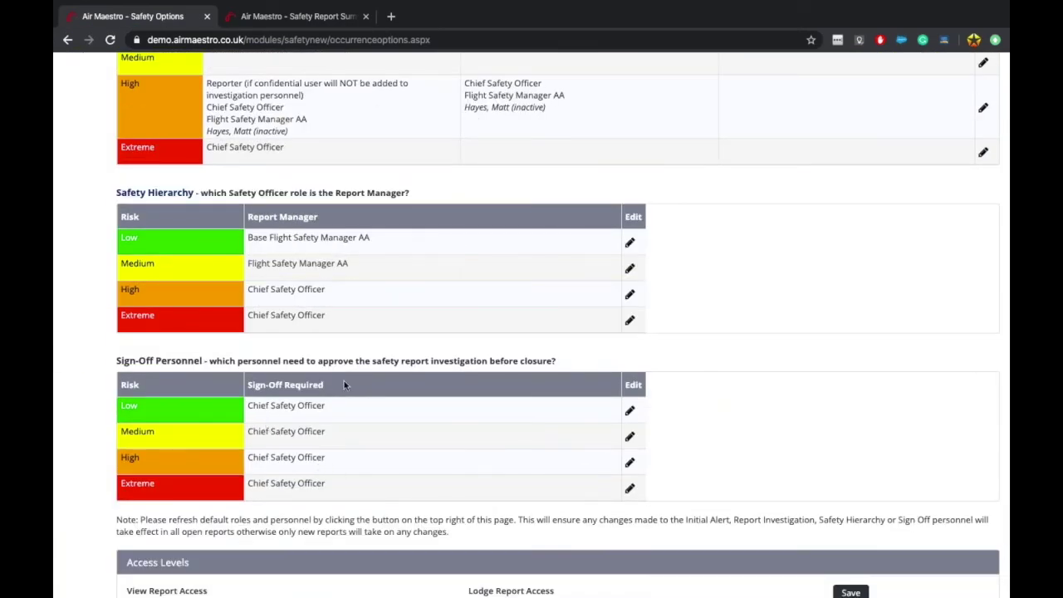
scroll(344, 380, up, 5)
scroll(344, 381, up, 10)
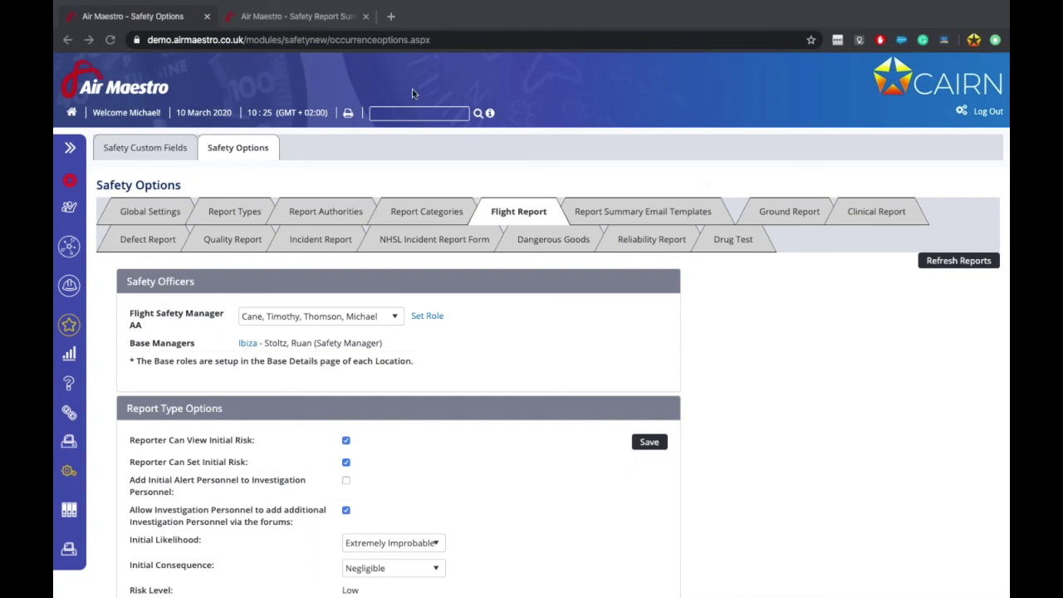
click(289, 20)
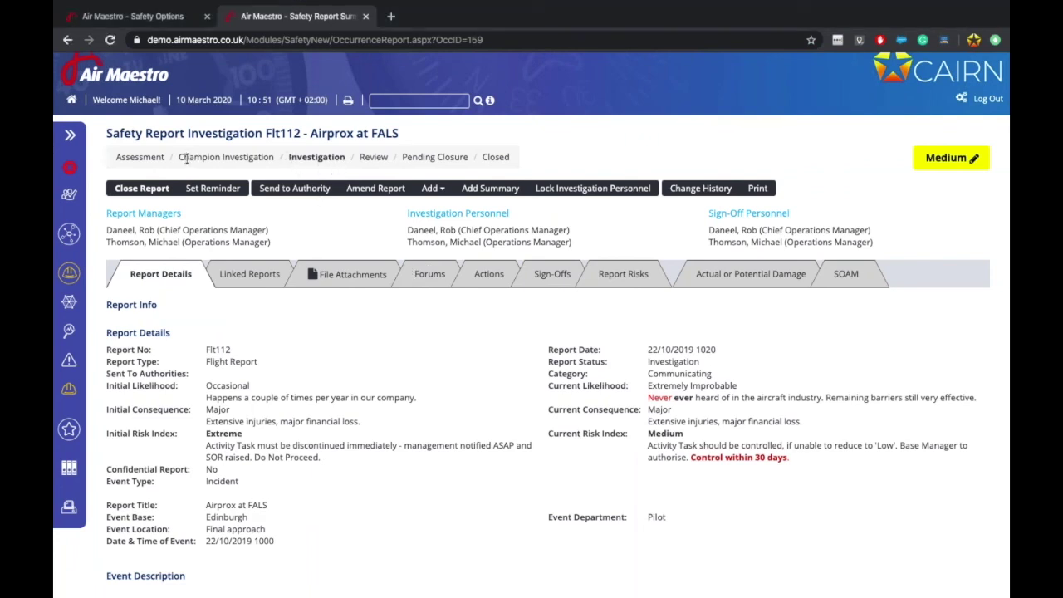
drag(189, 157, 254, 166)
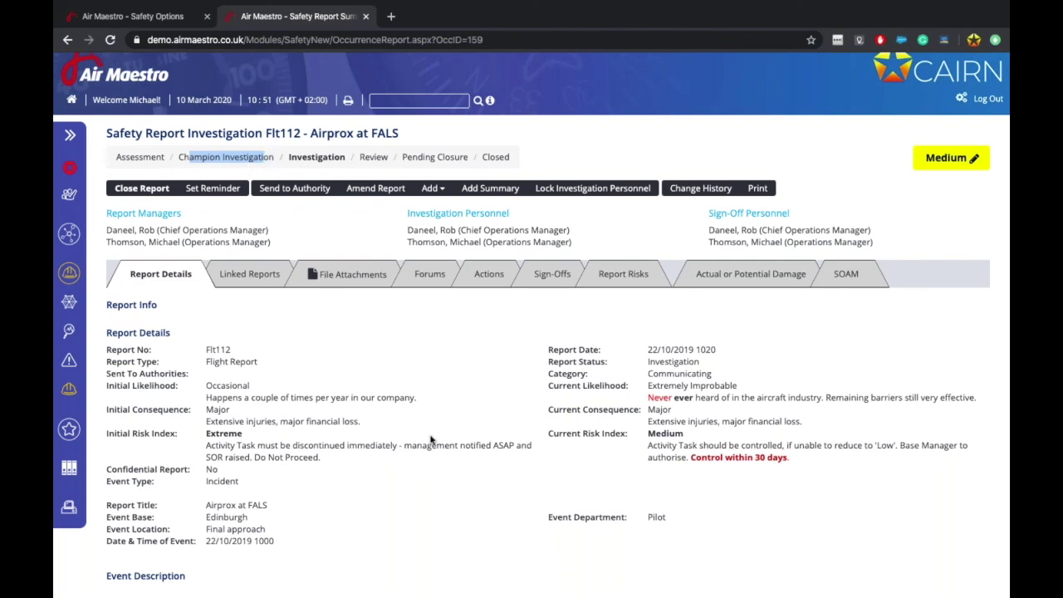
click(531, 402)
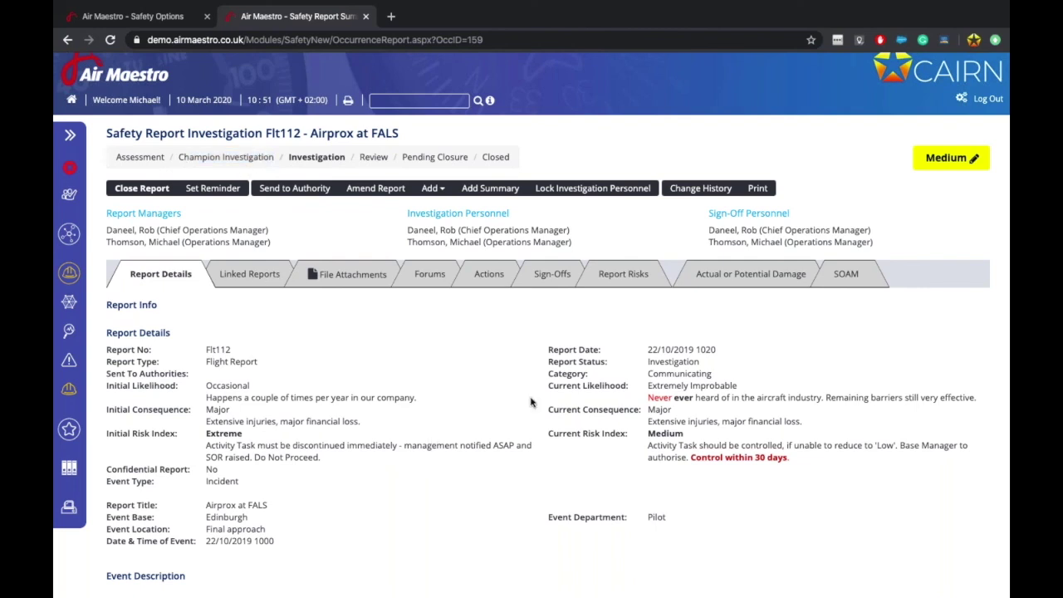
Step: Update Flt112's risk to Improbable and Negligible with comment 'New ACAS precedures and eqiuipment in place.'
click(971, 161)
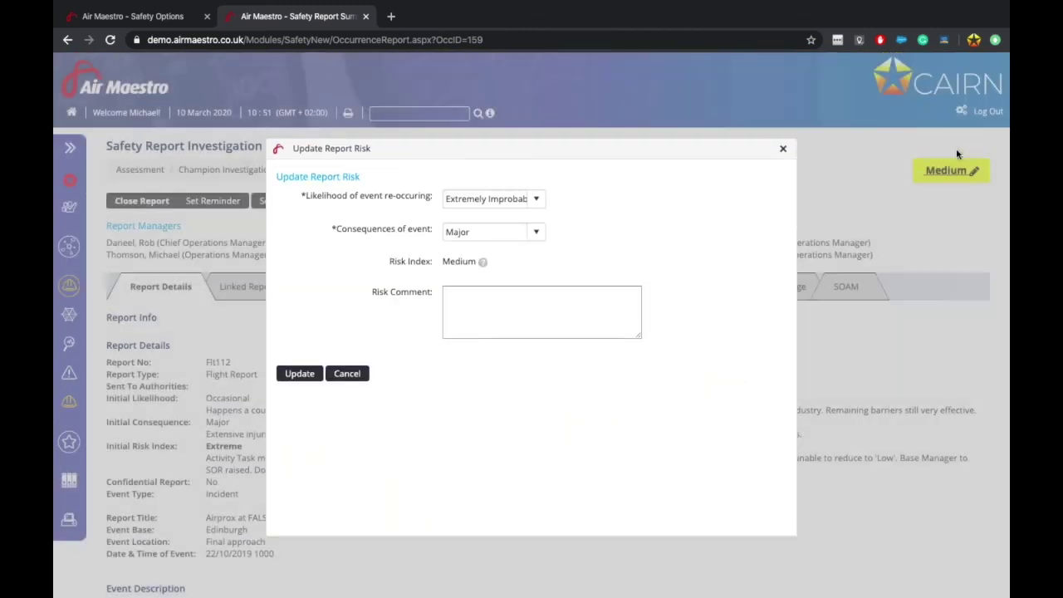
click(533, 199)
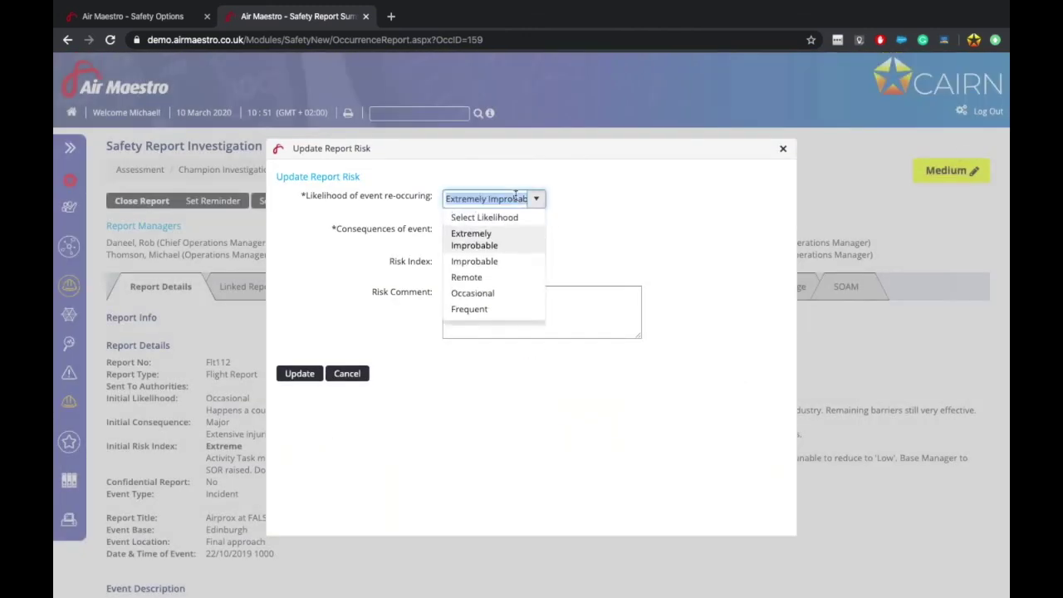
click(478, 267)
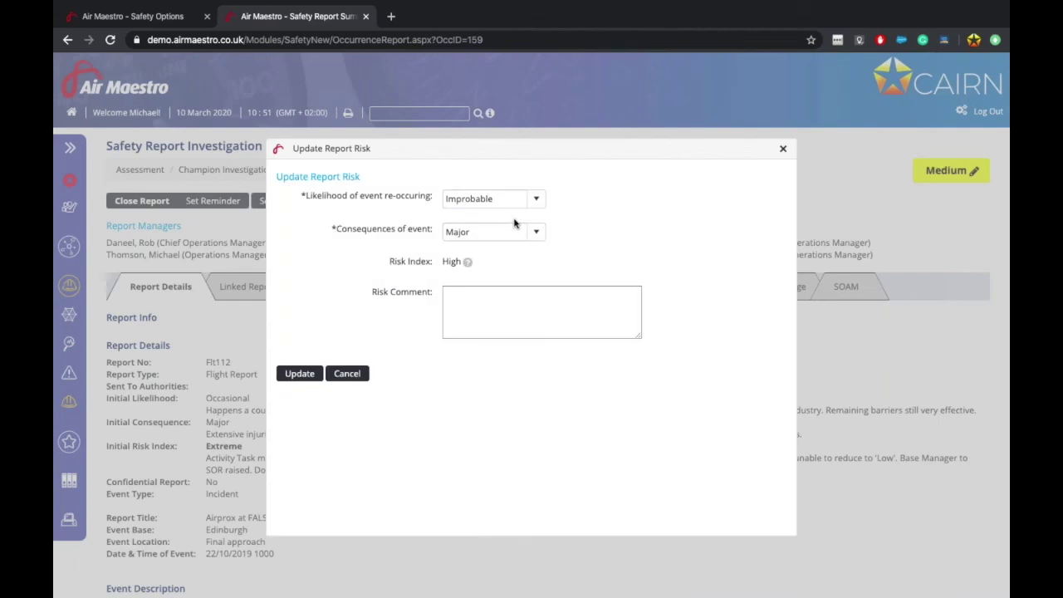
click(519, 228)
click(498, 274)
click(496, 297)
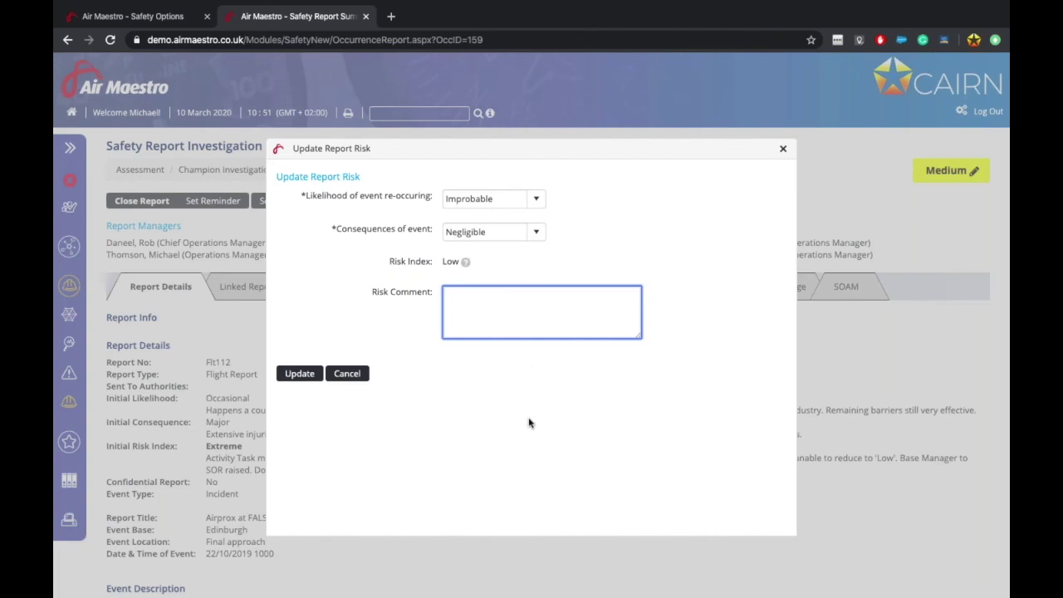
text(New ACAS precedures and eqiuipment in place.)
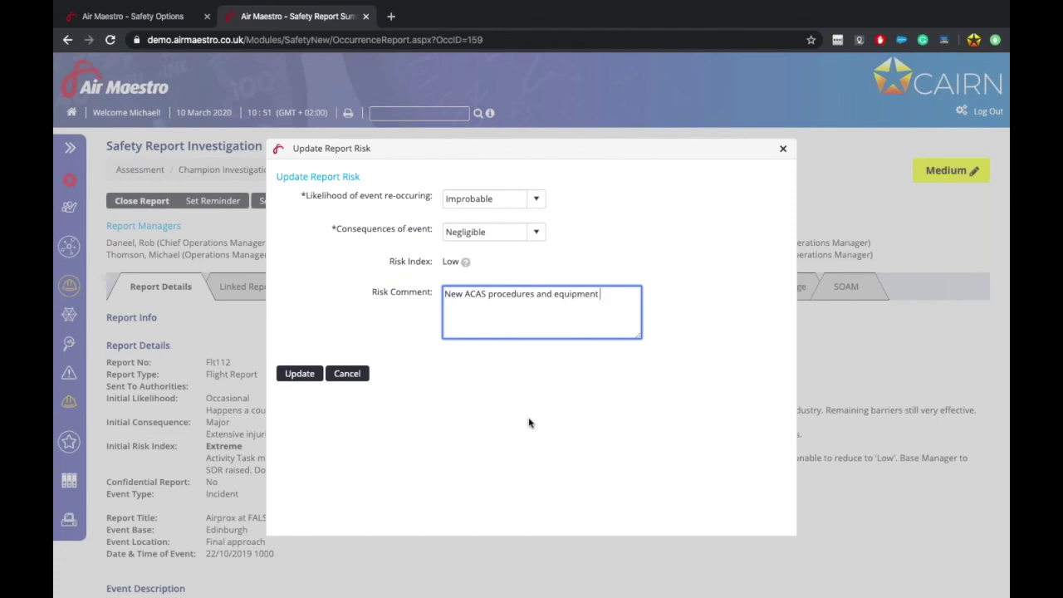
click(299, 375)
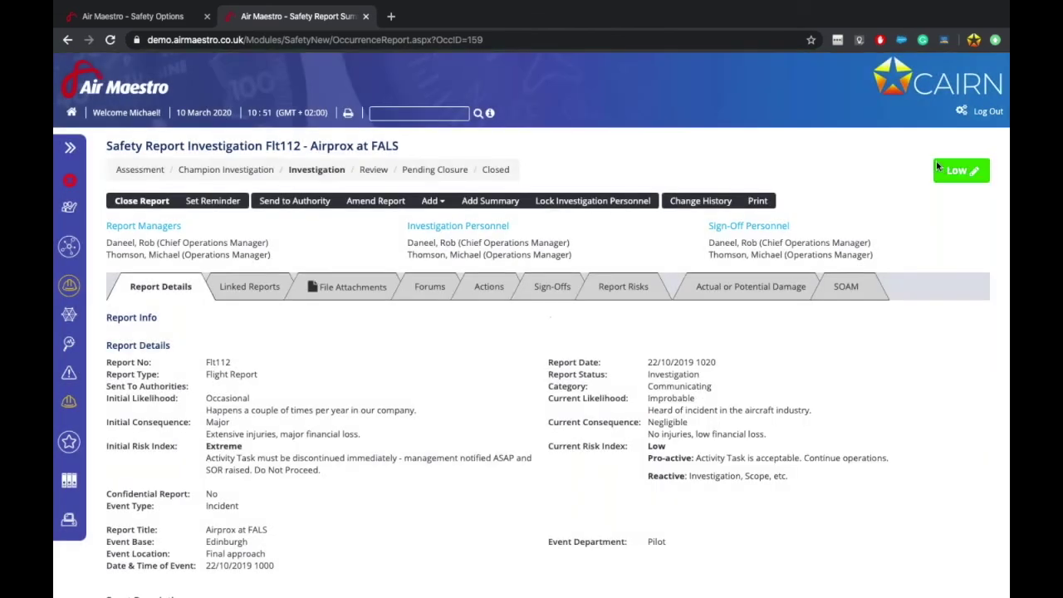
Step: Open the Report Risks tab and scroll to the Extreme, Medium and Low risk review entries
click(624, 287)
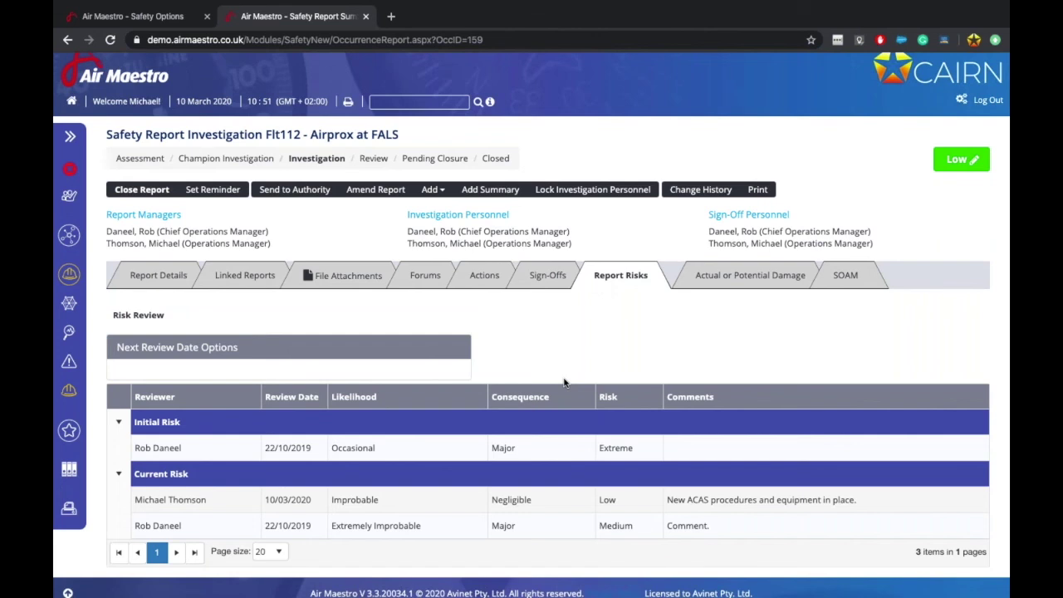
scroll(564, 382, down, 1)
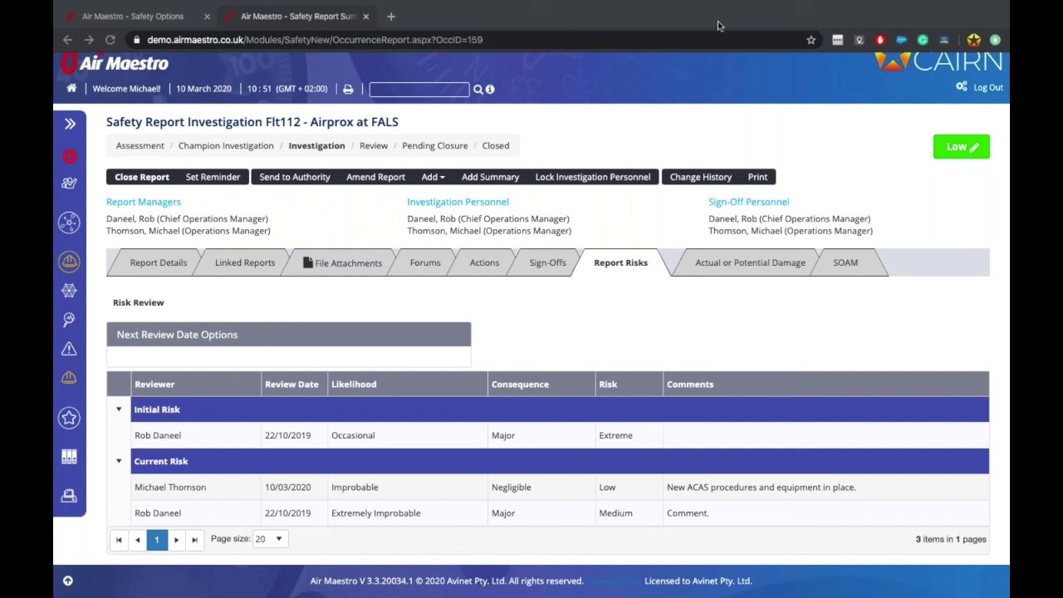
click(390, 16)
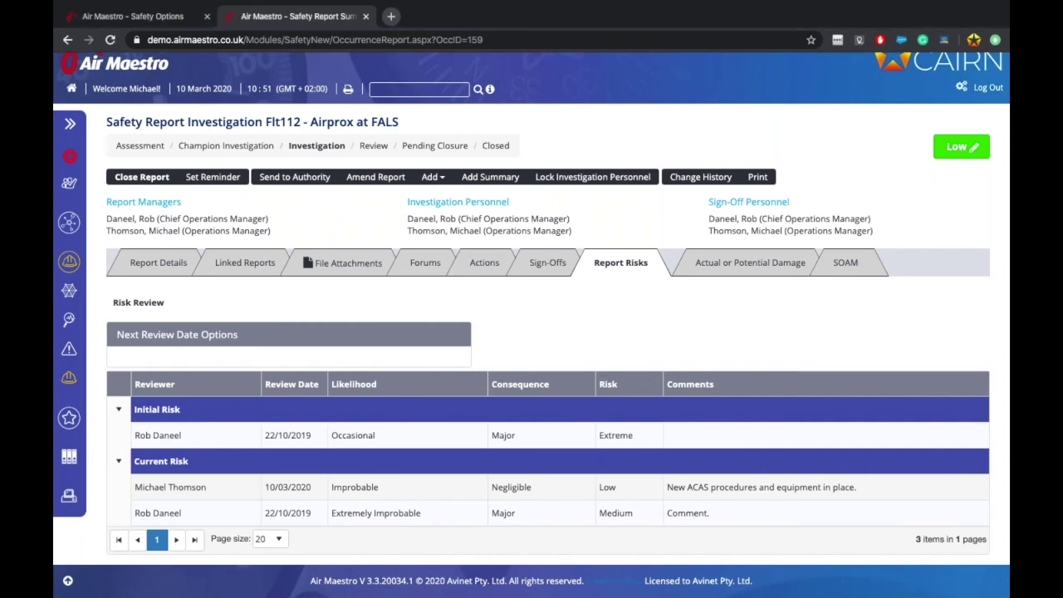
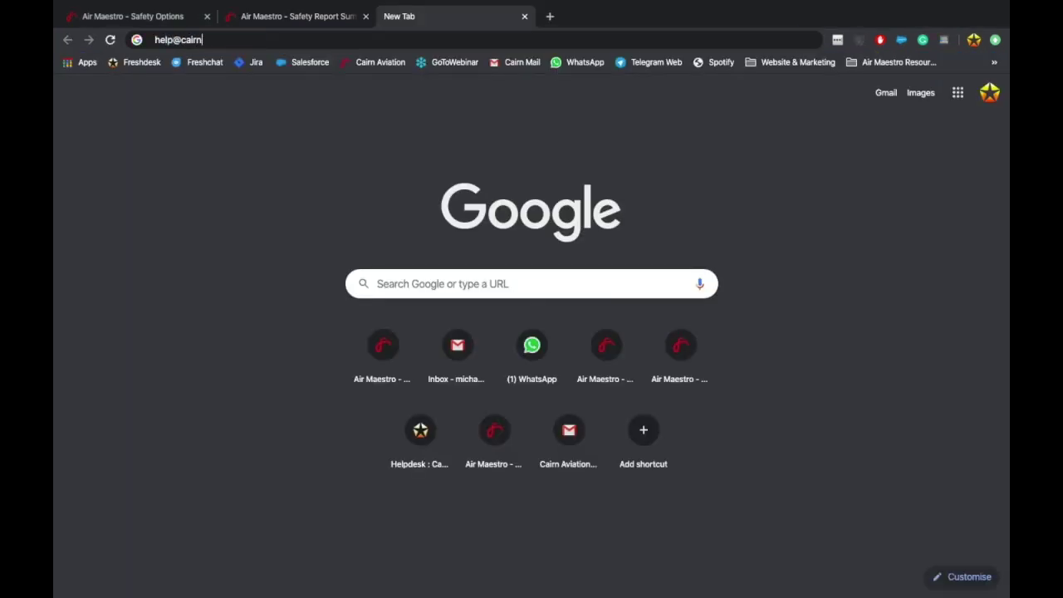
click(525, 16)
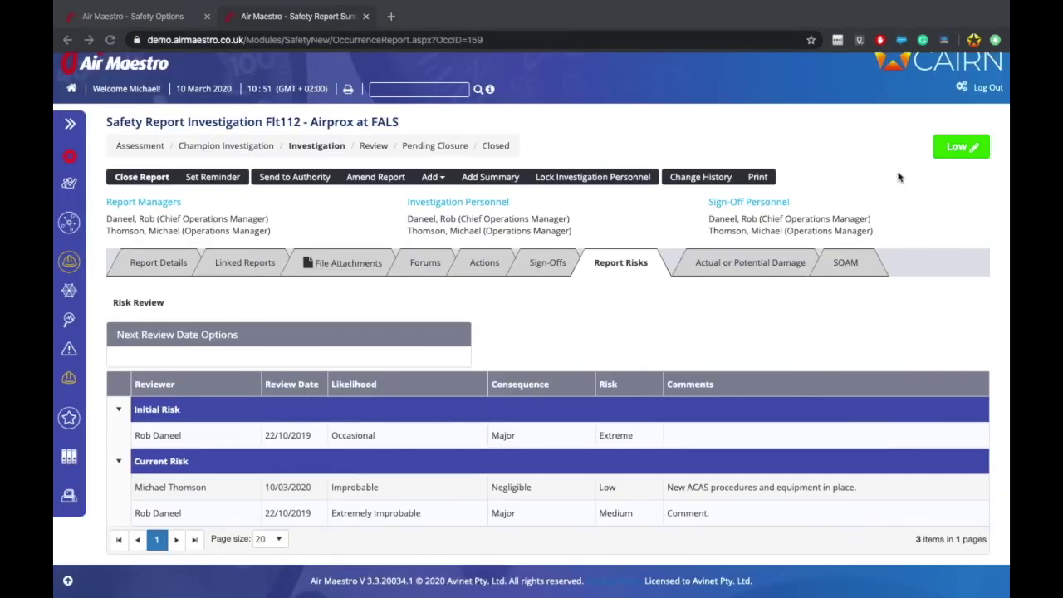